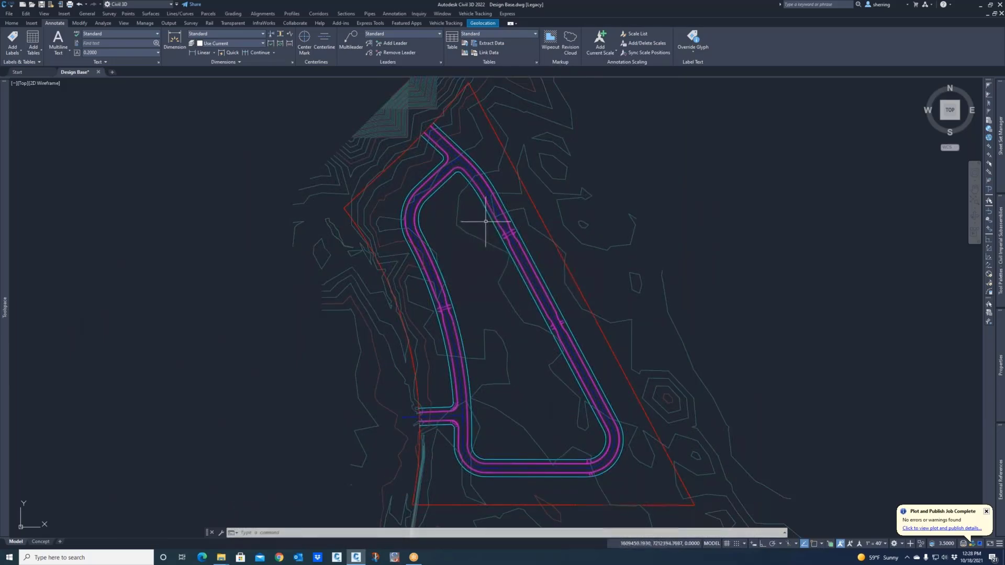
middle_drag(485, 167, 459, 193)
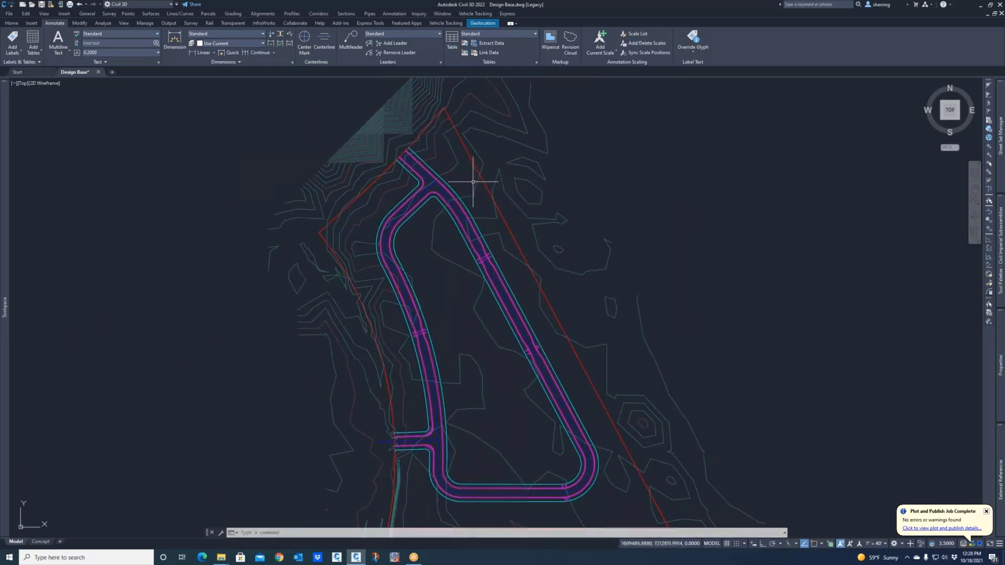
scroll(460, 157, down, 2)
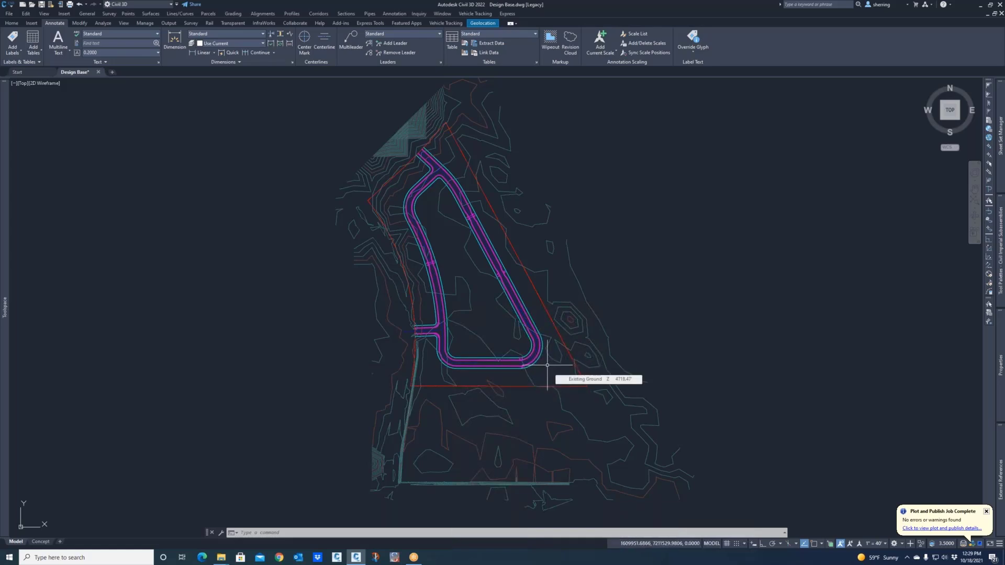
scroll(527, 362, up, 2)
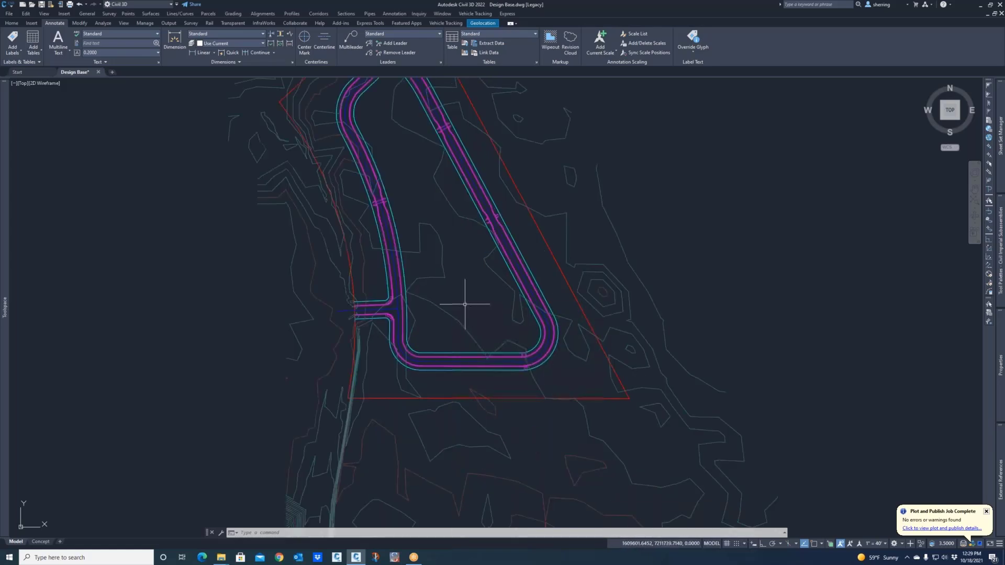
middle_drag(465, 299, 488, 386)
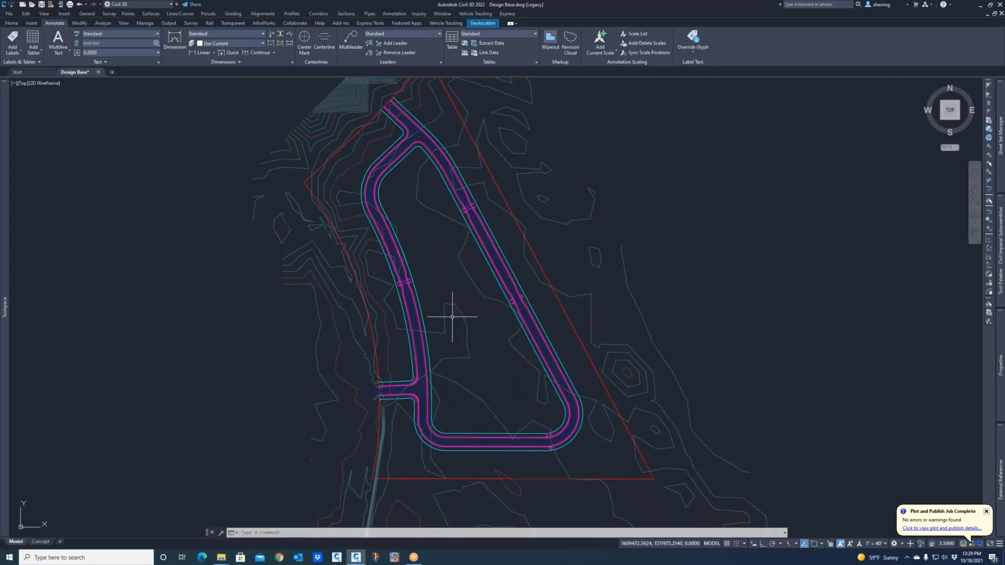
scroll(453, 317, down, 2)
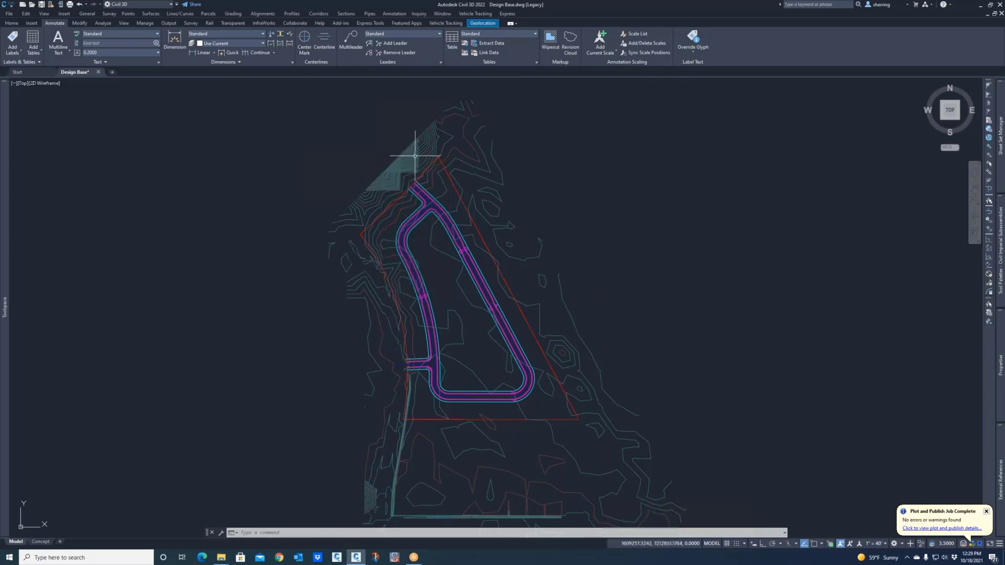
Step: Change the surface style of the Existing Ground surface to Border Only in its surface properties
click(424, 138)
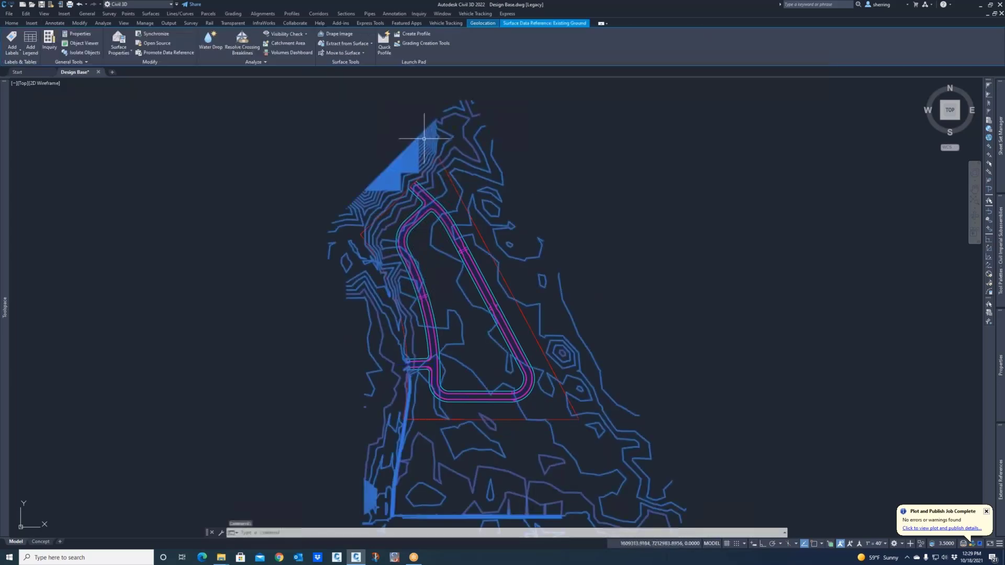
scroll(343, 165, down, 1)
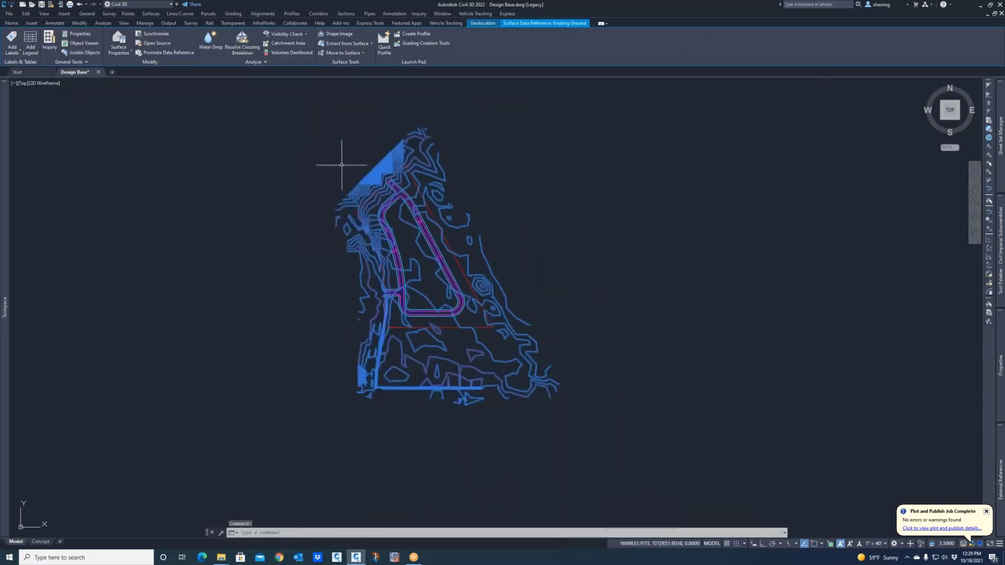
right_click(341, 165)
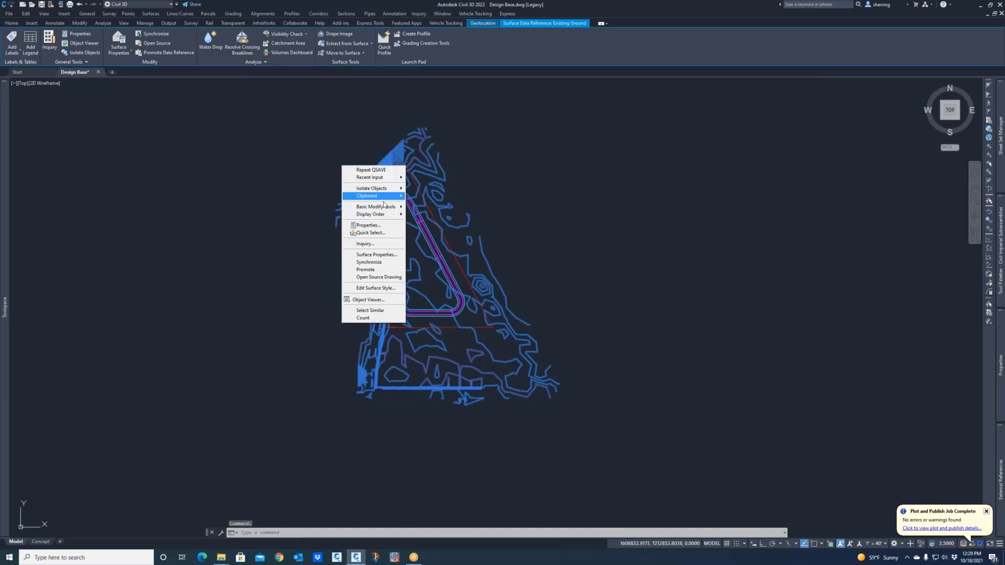
click(390, 257)
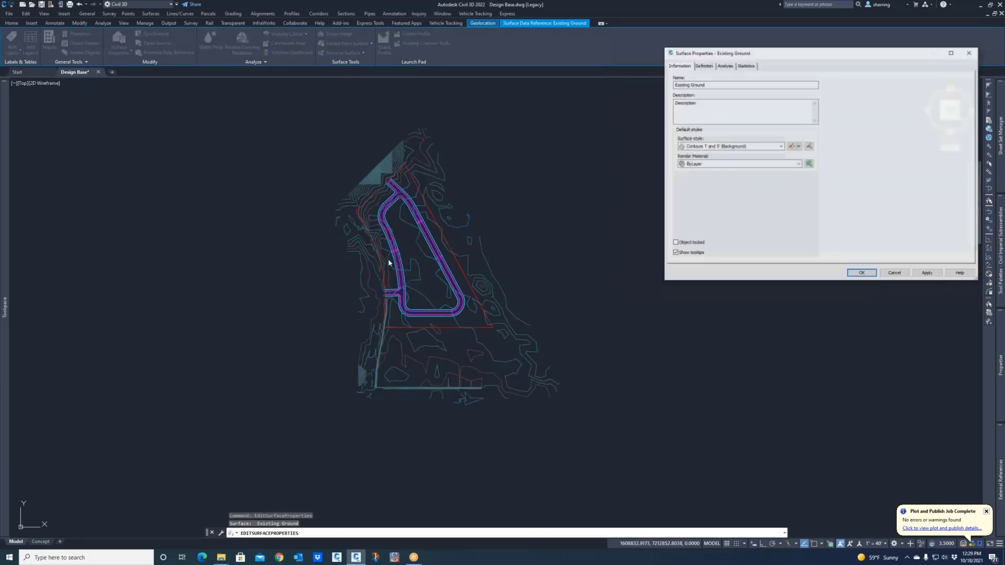
drag(767, 55, 665, 52)
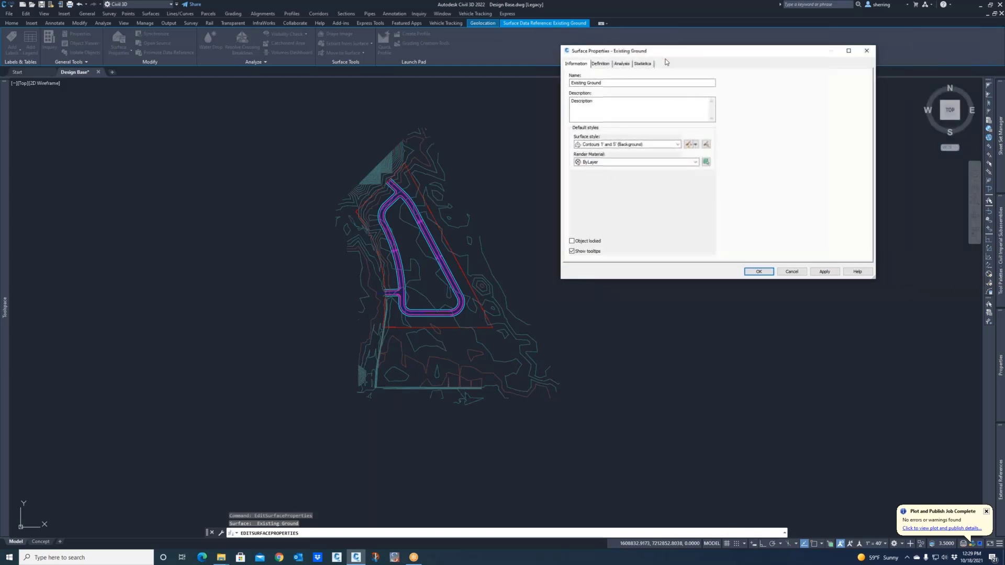
click(660, 145)
click(659, 145)
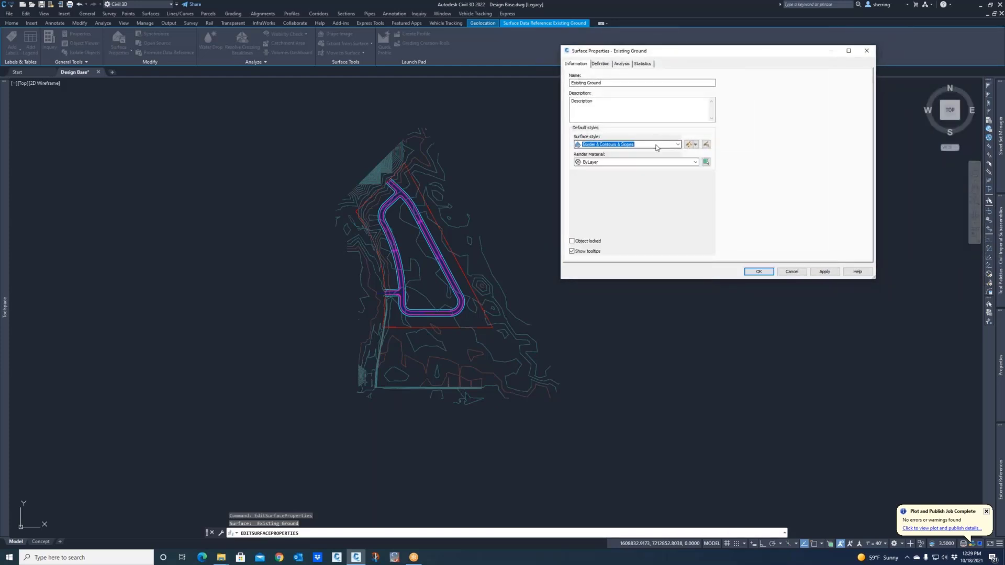
click(659, 146)
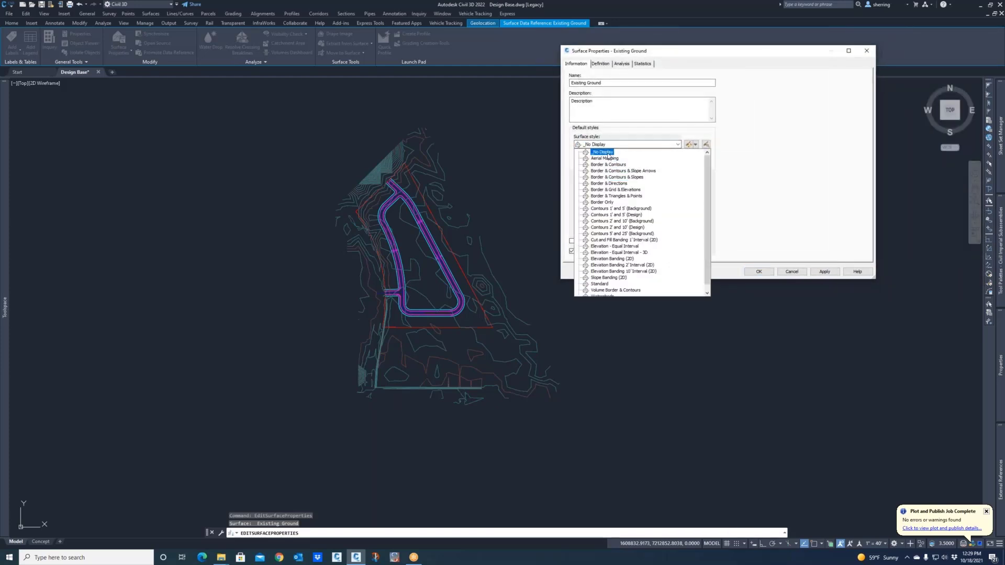
click(607, 204)
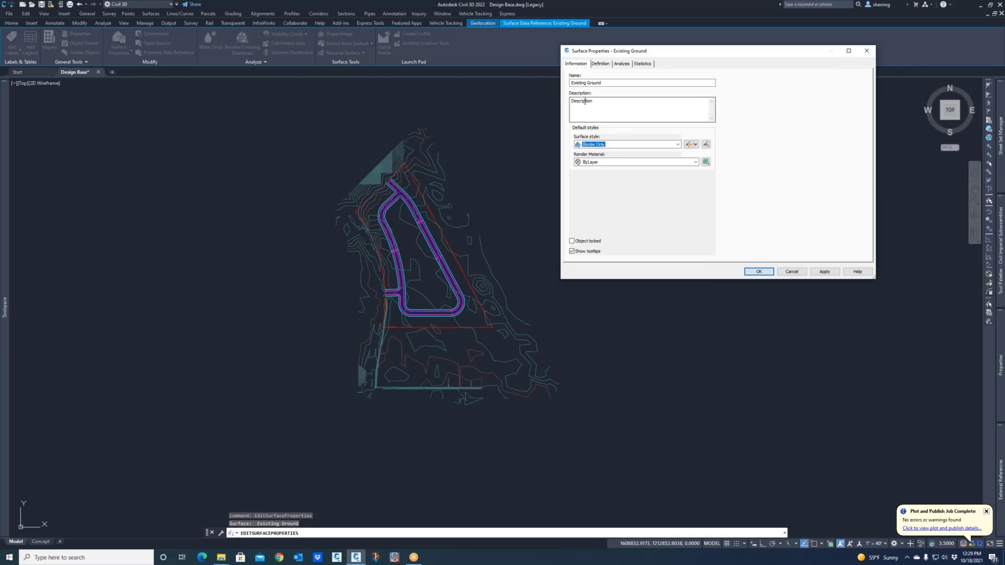
click(759, 271)
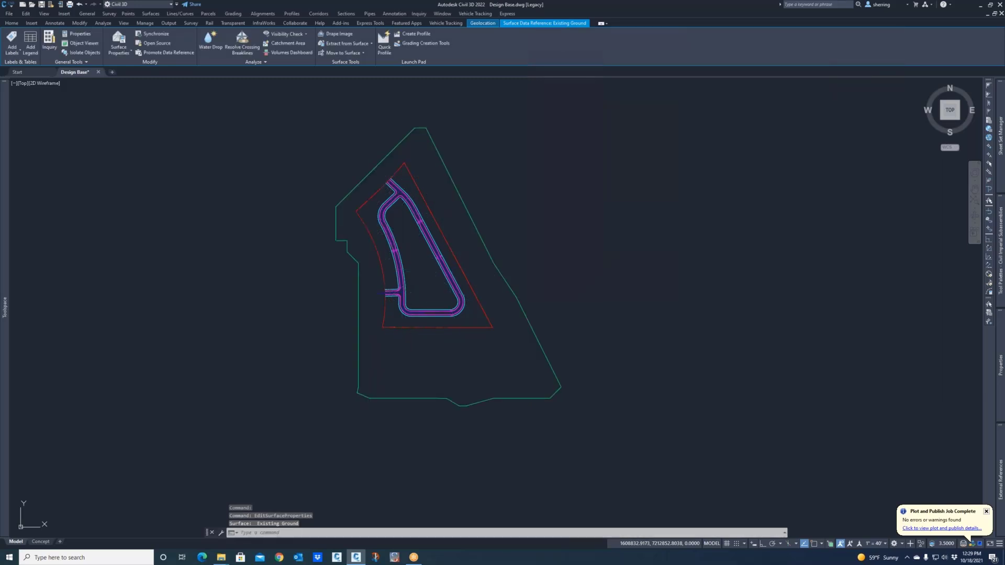
key(Escape)
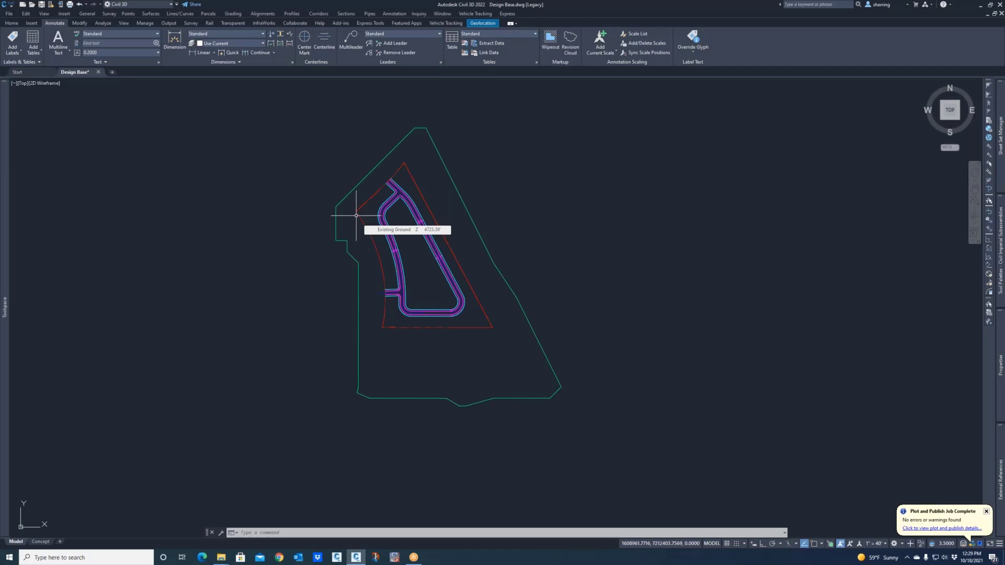
Step: Run Create Parcel from Objects and select the red property boundary polyline around the road layout as the source
scroll(350, 219, up, 2)
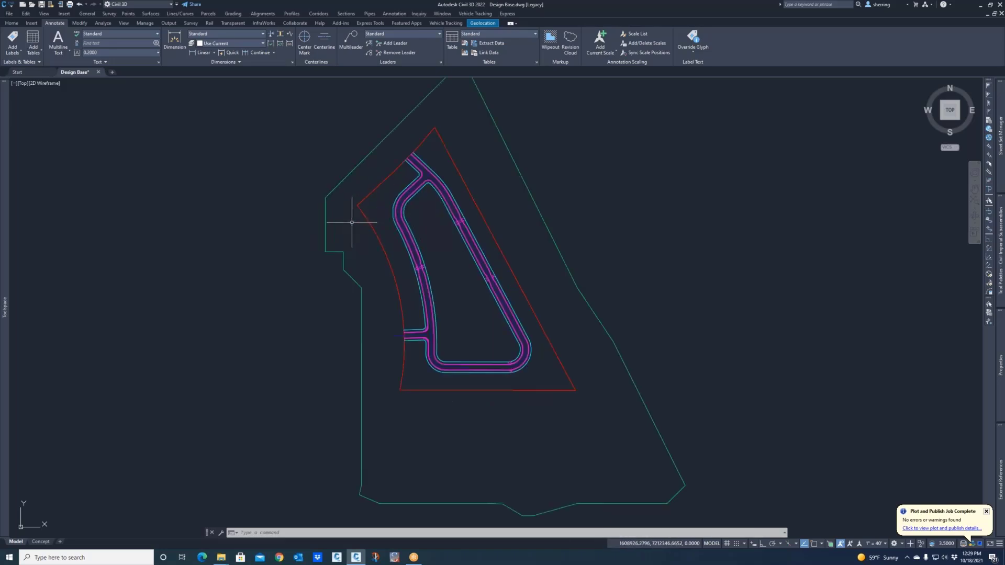
middle_drag(353, 222, 341, 271)
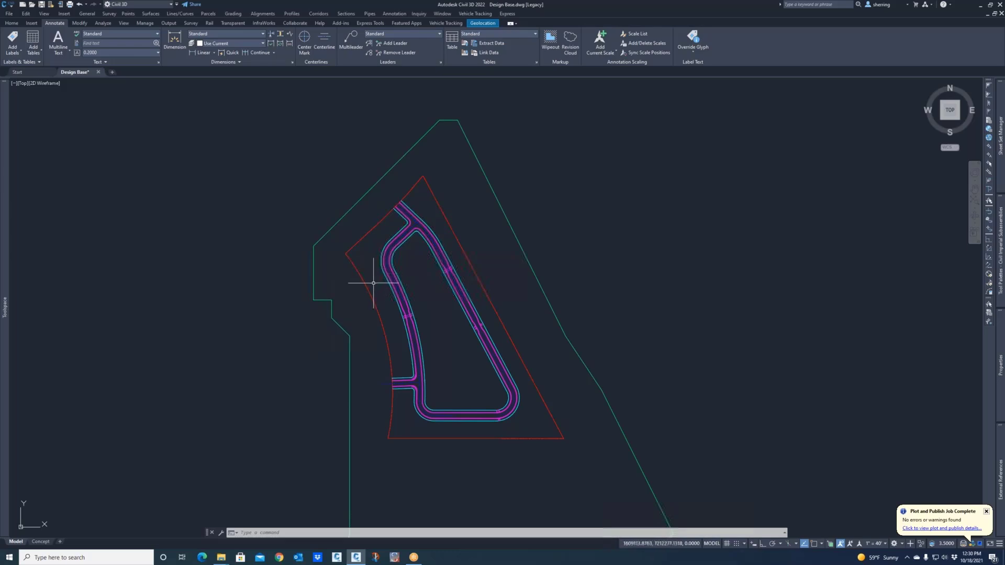
click(12, 24)
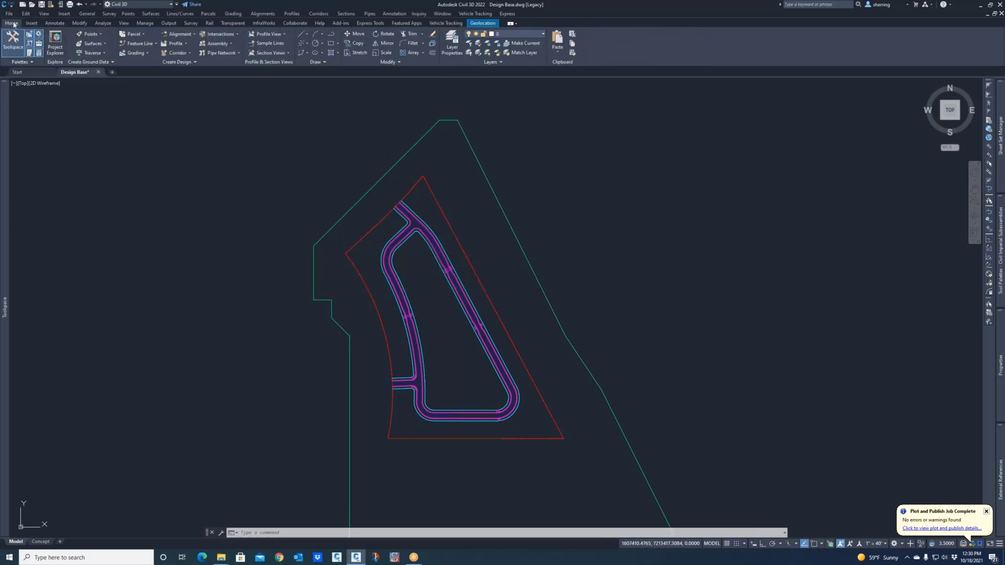
click(139, 36)
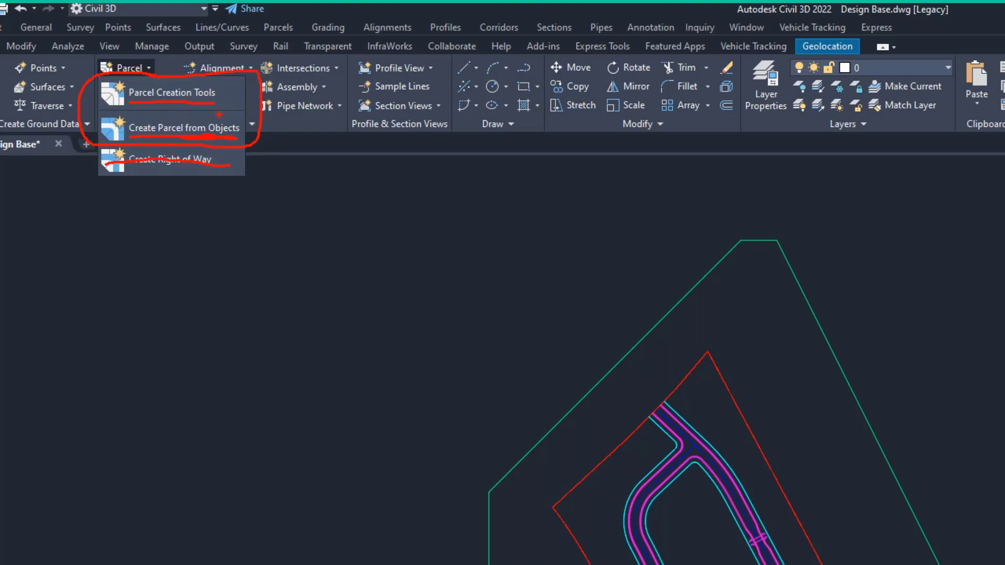
key(Escape)
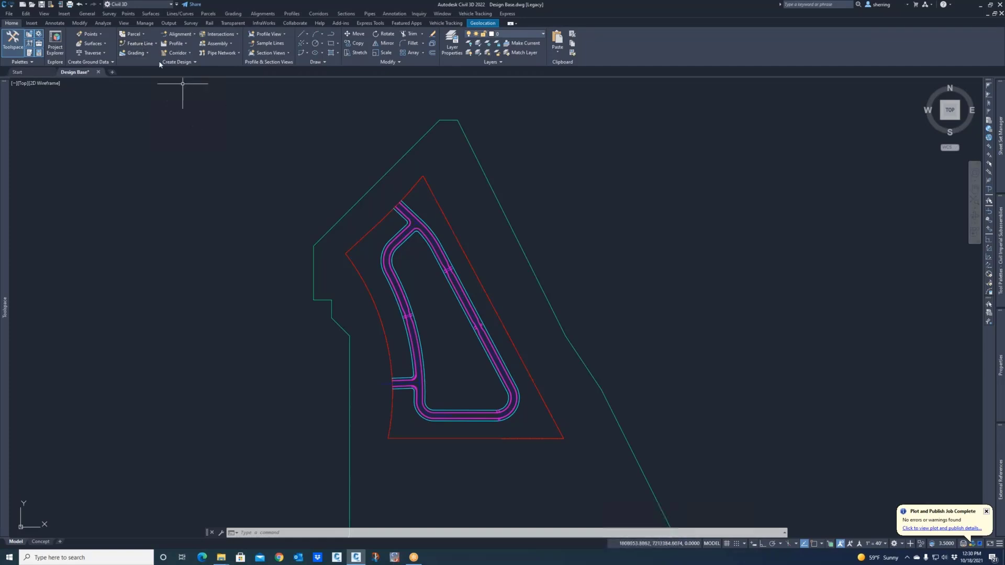
click(139, 36)
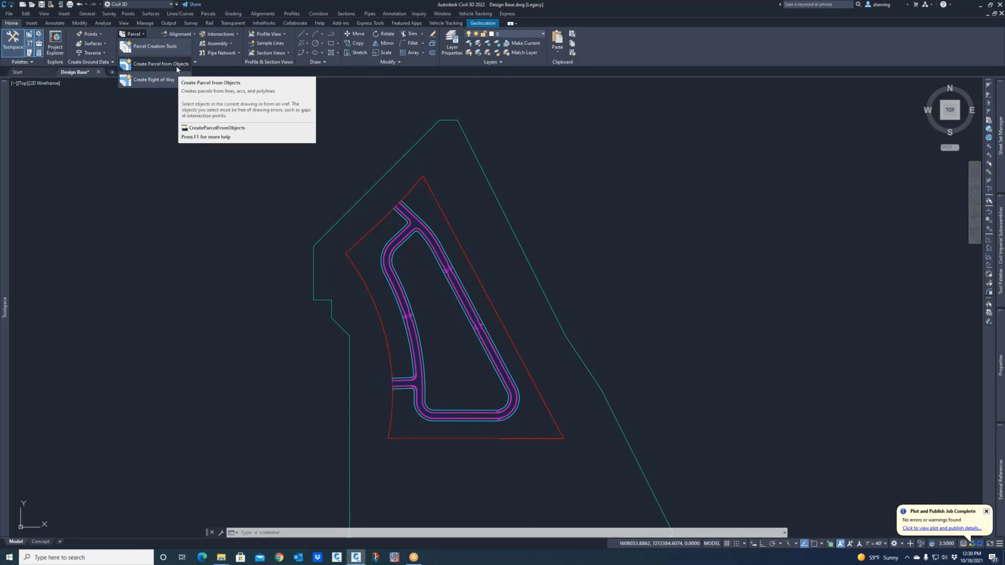
click(176, 65)
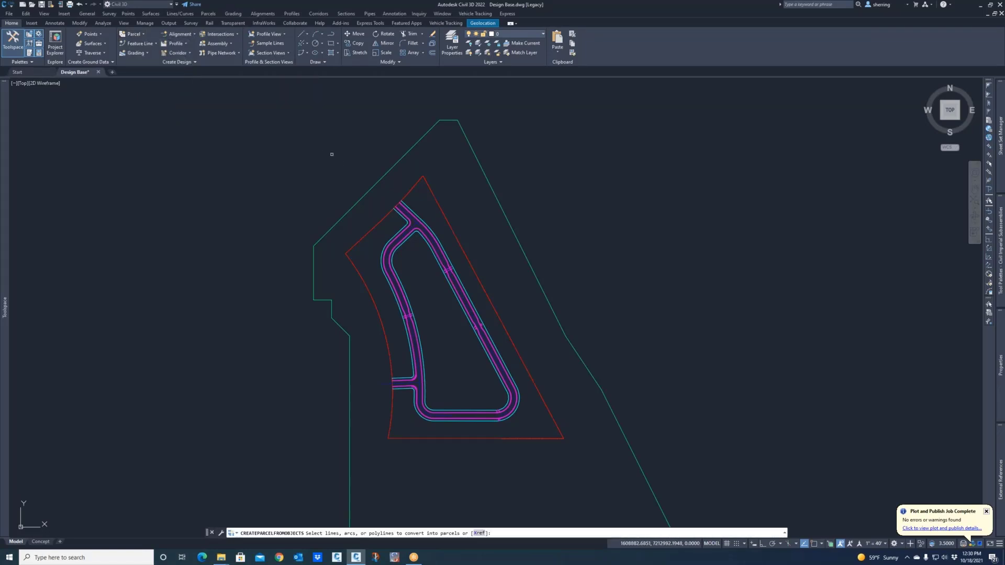
click(433, 196)
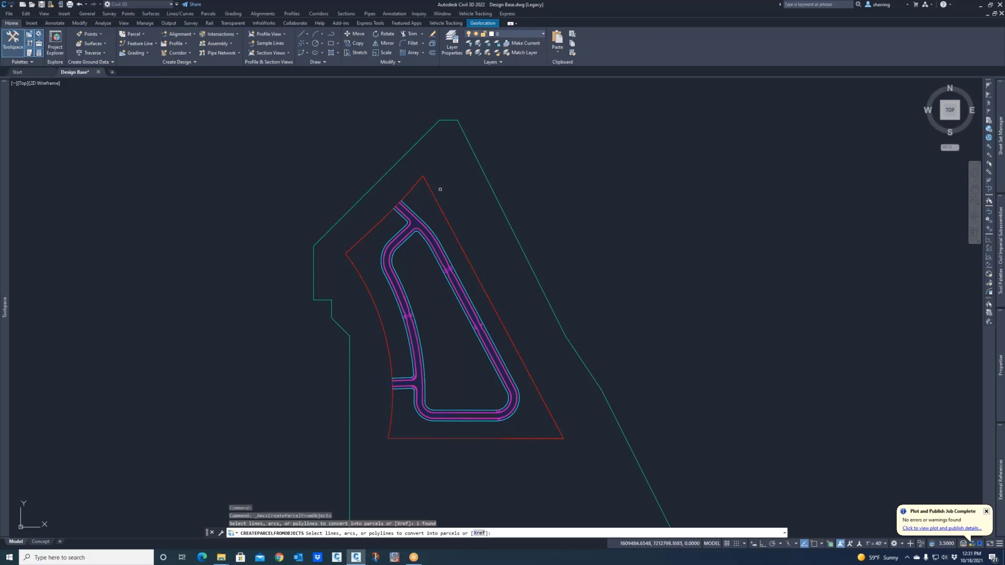
key(Return)
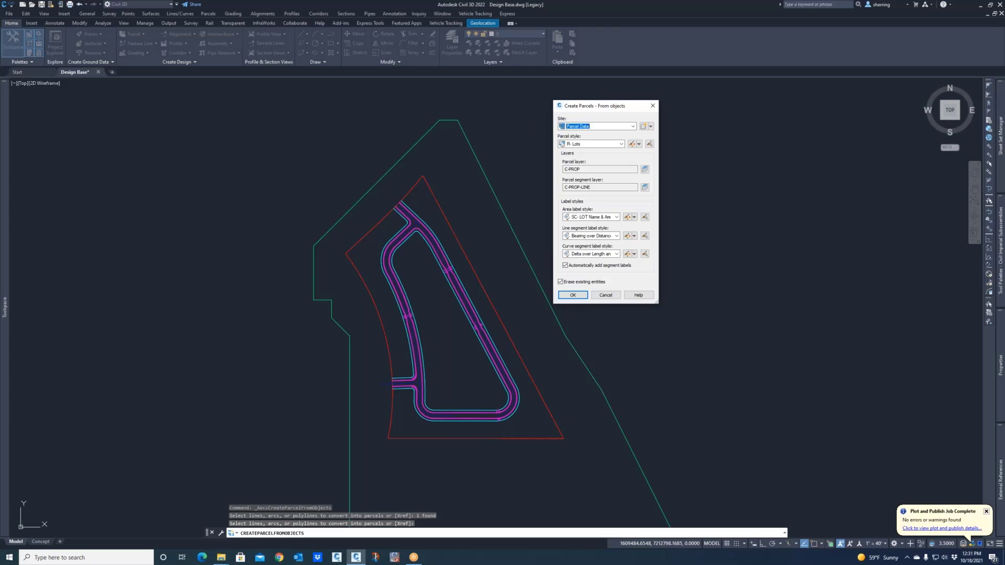
Step: Assign the new parcel to the Parcel Data site with the R- Lots parcel style
click(590, 127)
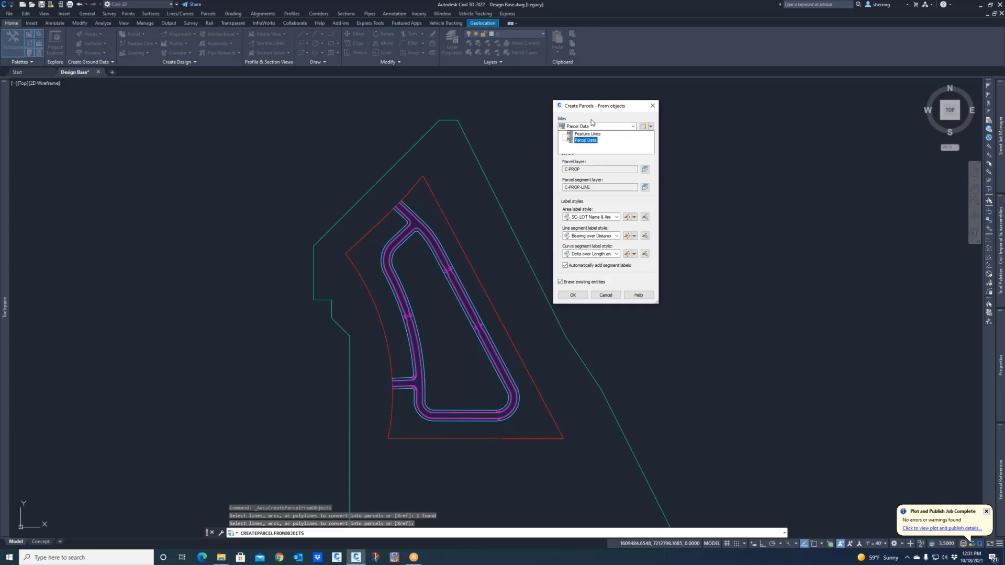
click(591, 123)
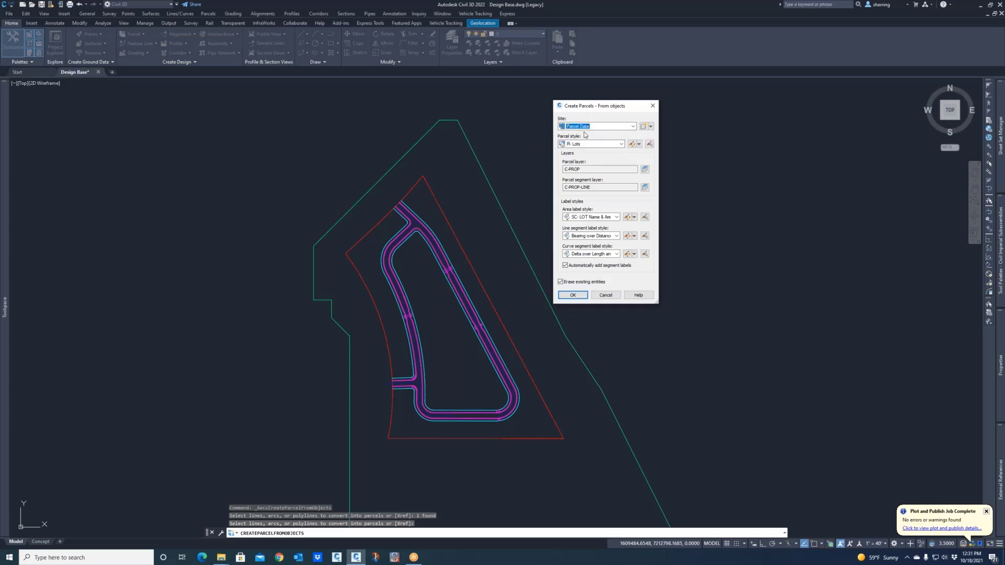
click(580, 144)
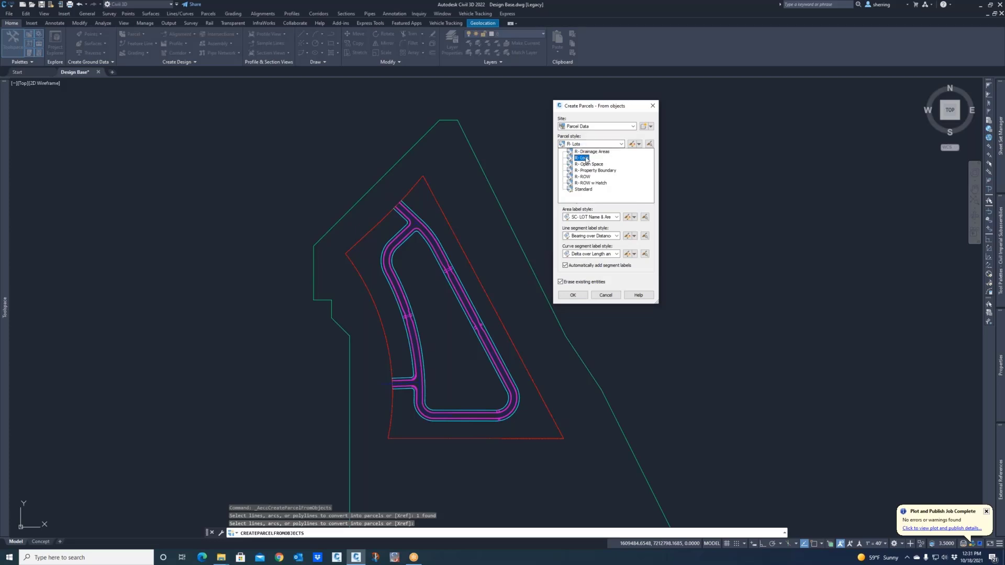
click(582, 157)
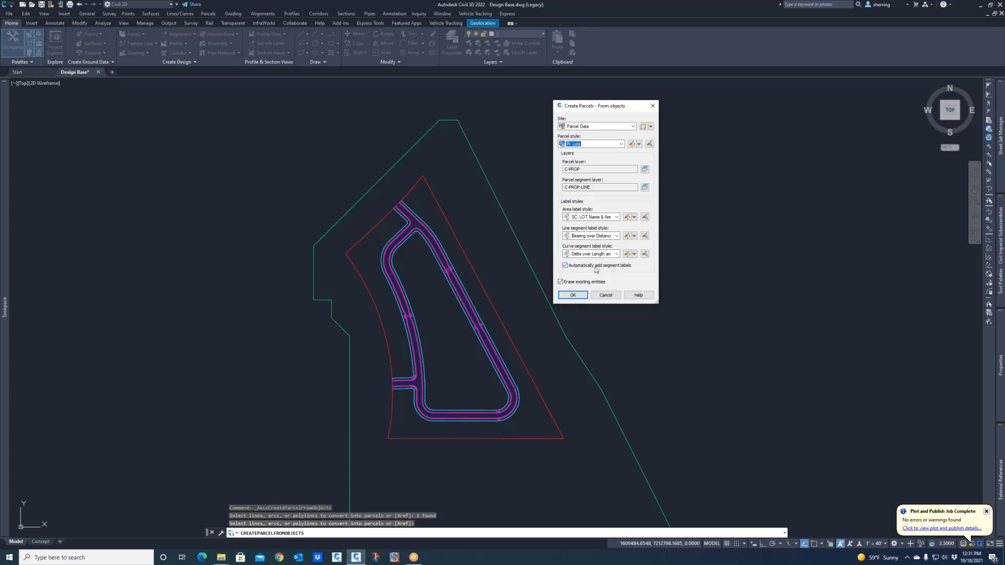
Step: Turn off automatic segment labels, set the area label style to SC- LOT Name & Area (Acres-S.F.), and create the parcel
click(569, 266)
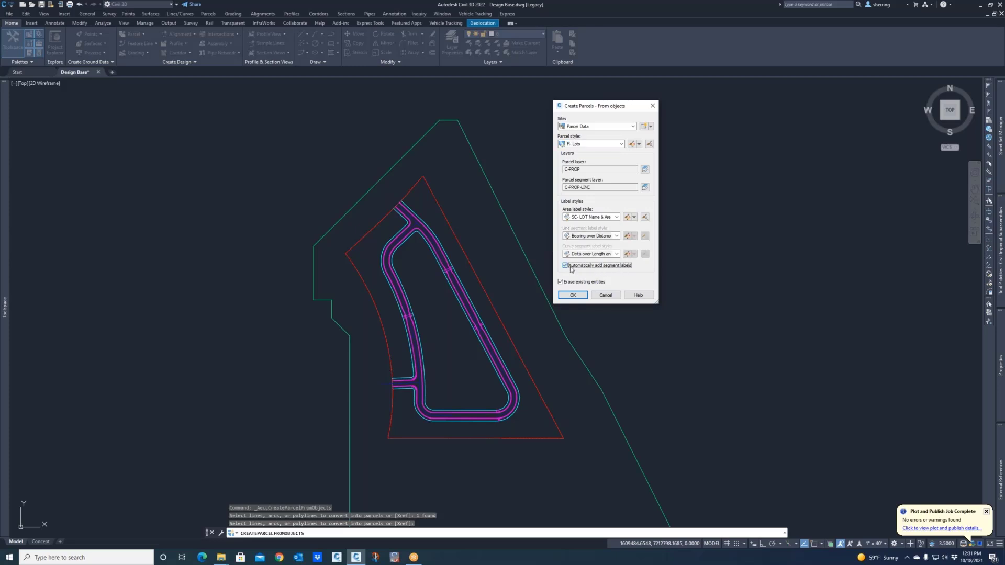
click(617, 217)
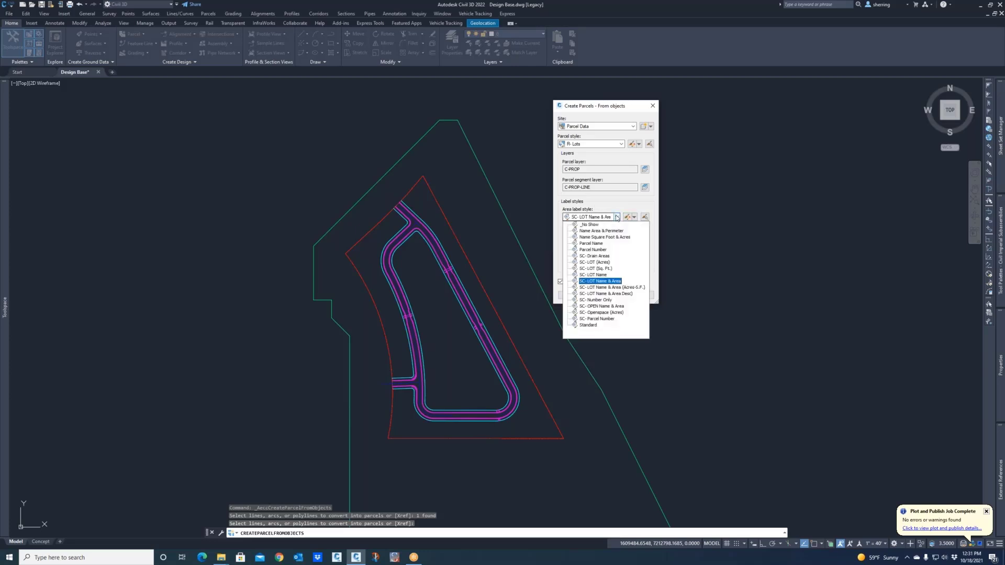
click(632, 288)
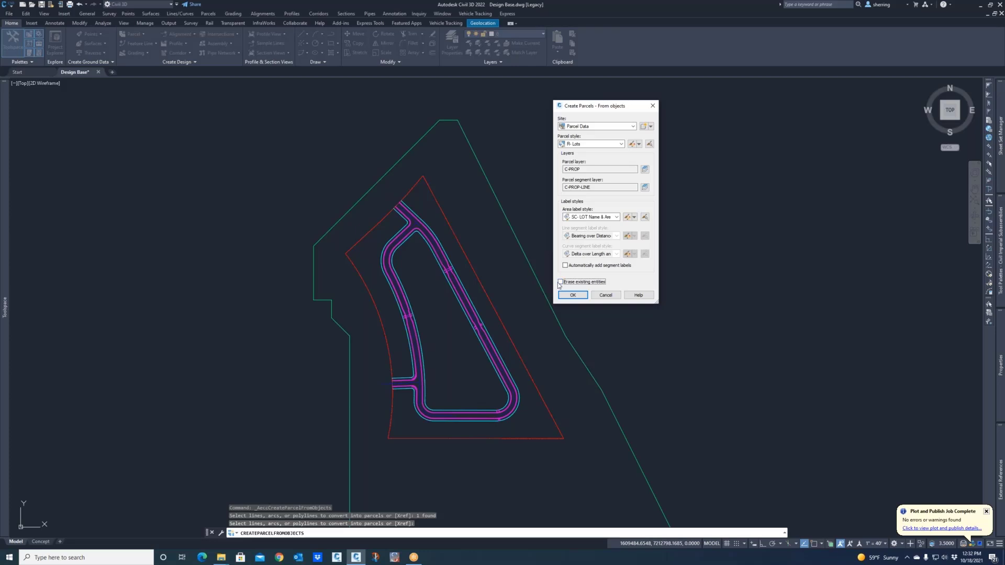
click(570, 295)
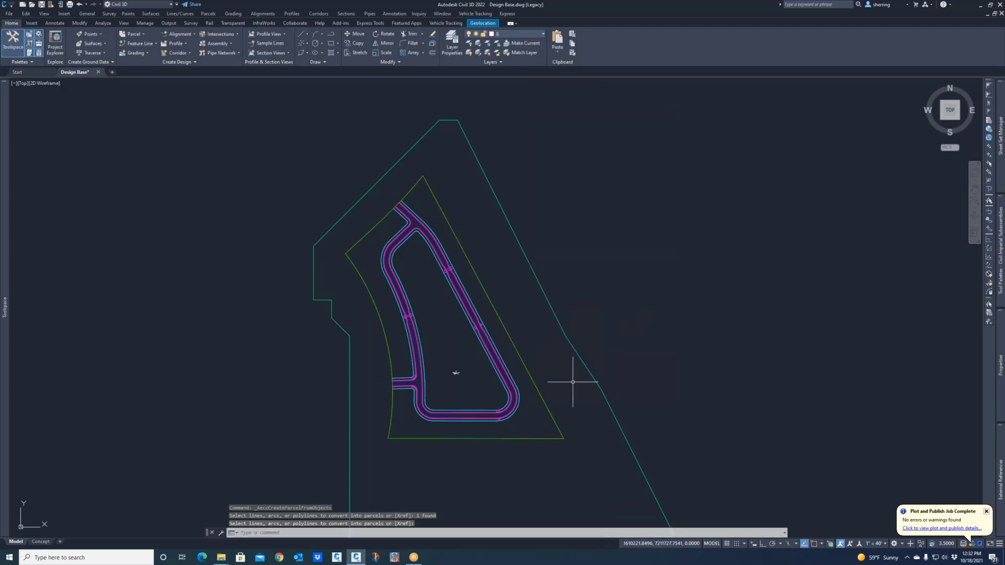
scroll(461, 392, up, 2)
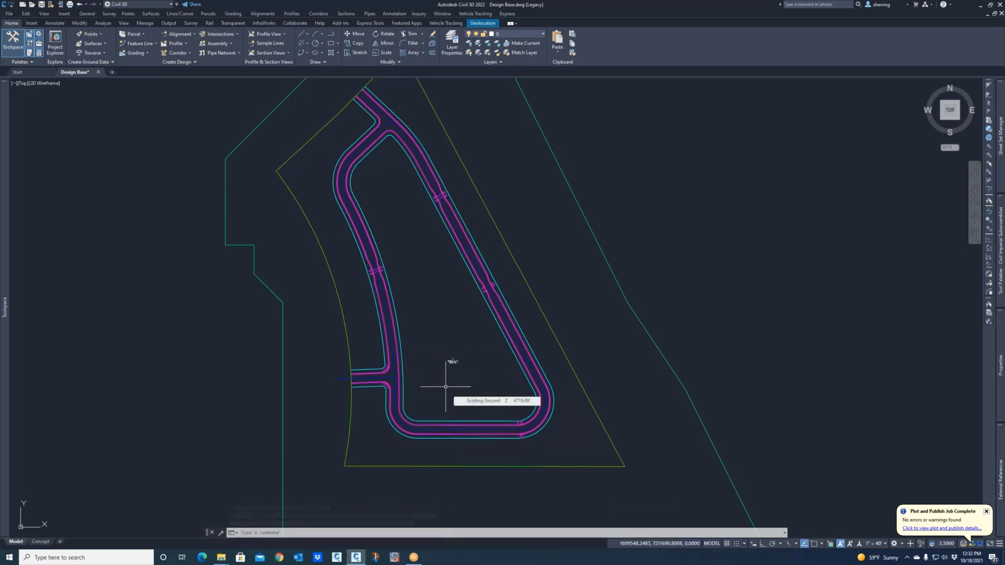
scroll(445, 386, up, 3)
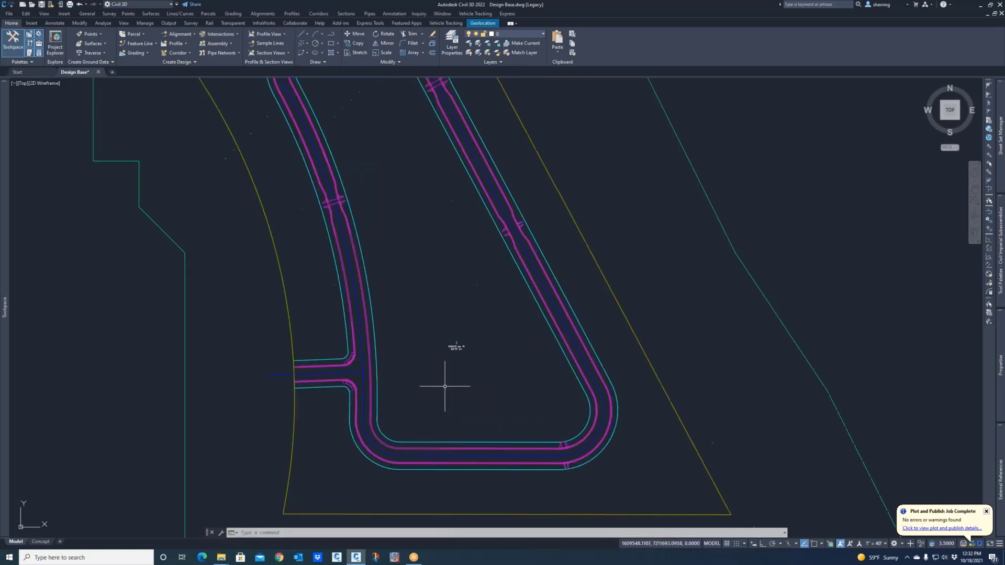
scroll(445, 387, down, 3)
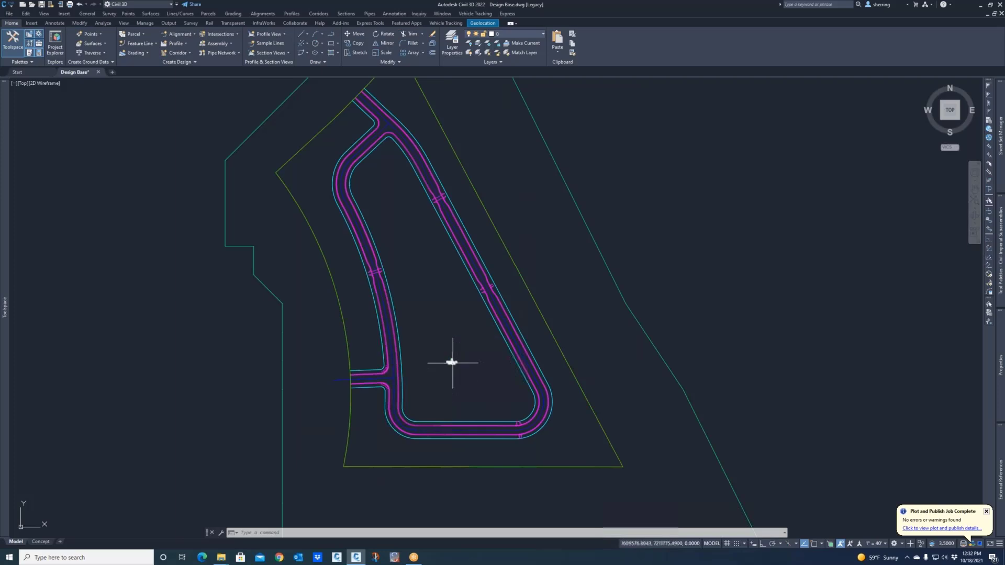
Step: Examine the area label of the new parcel inside the road loop
click(452, 361)
key(Escape)
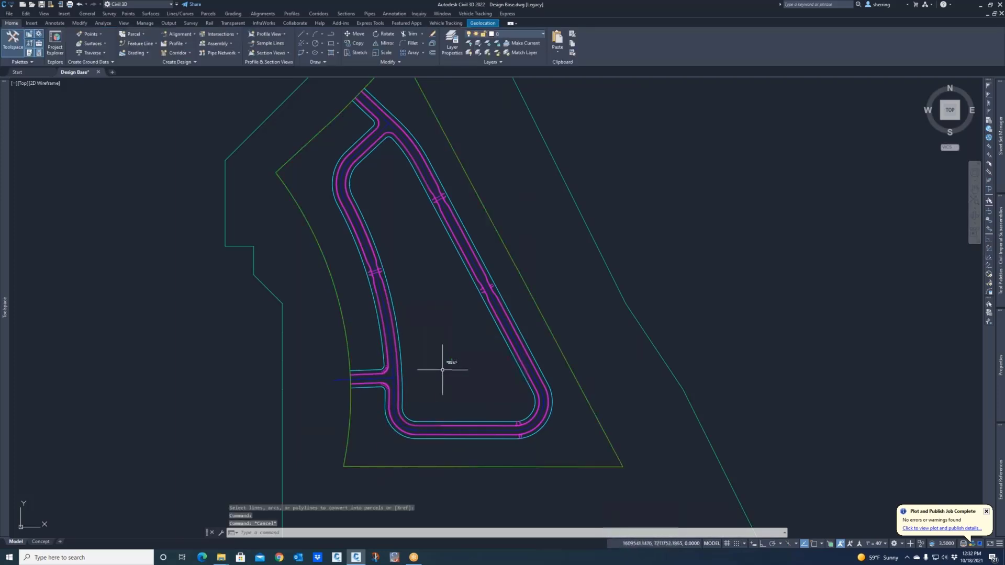
scroll(449, 361, up, 4)
scroll(450, 348, up, 2)
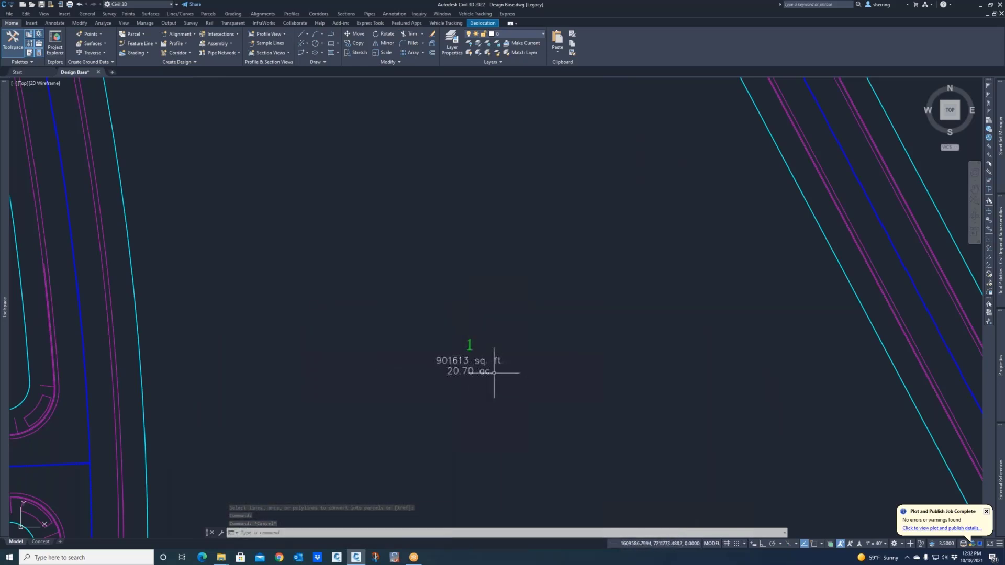
scroll(494, 373, down, 5)
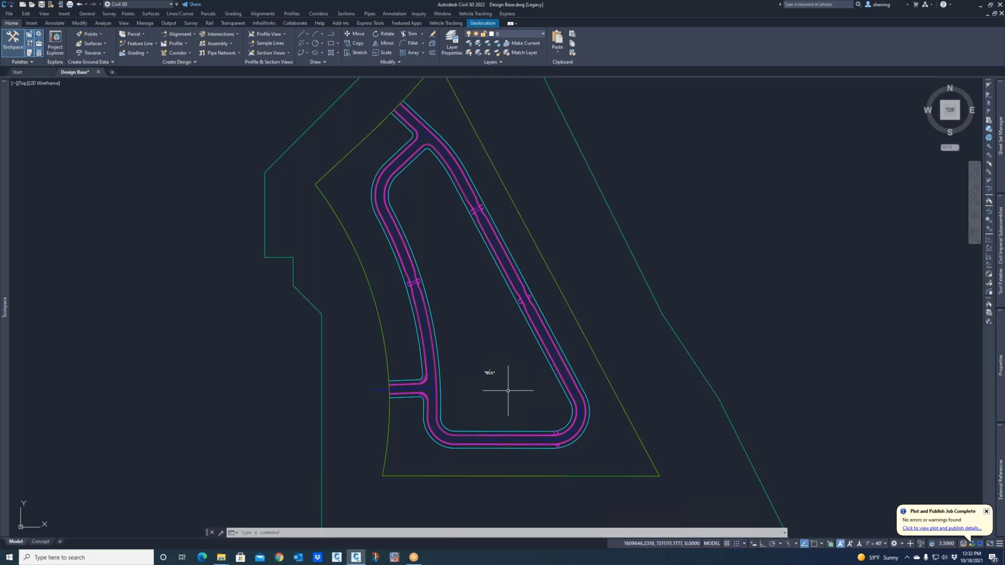
key(Escape)
key(Escape)
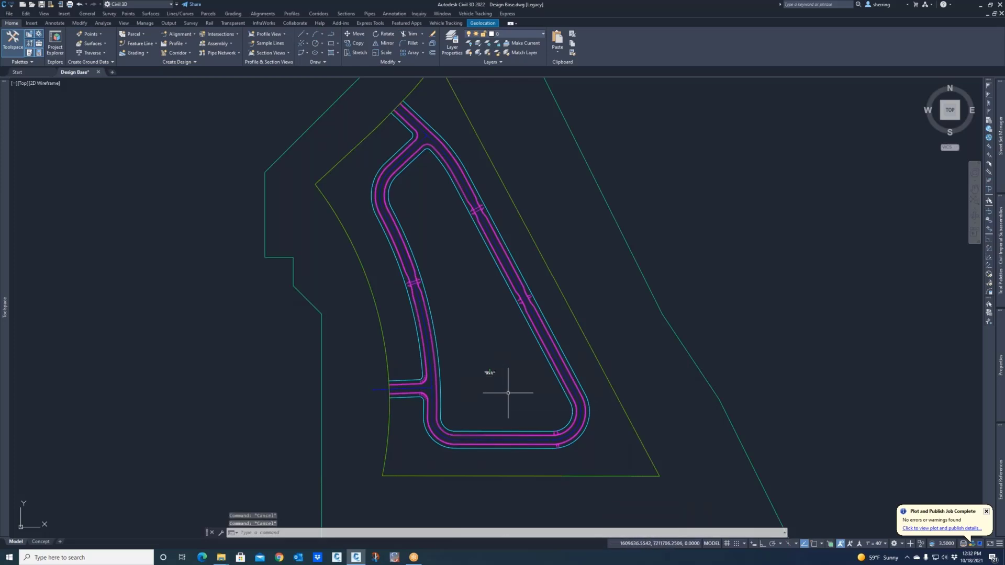
Step: Run Create Parcel from Objects and select the three cyan right-of-way lines along both sides of the roads
click(134, 35)
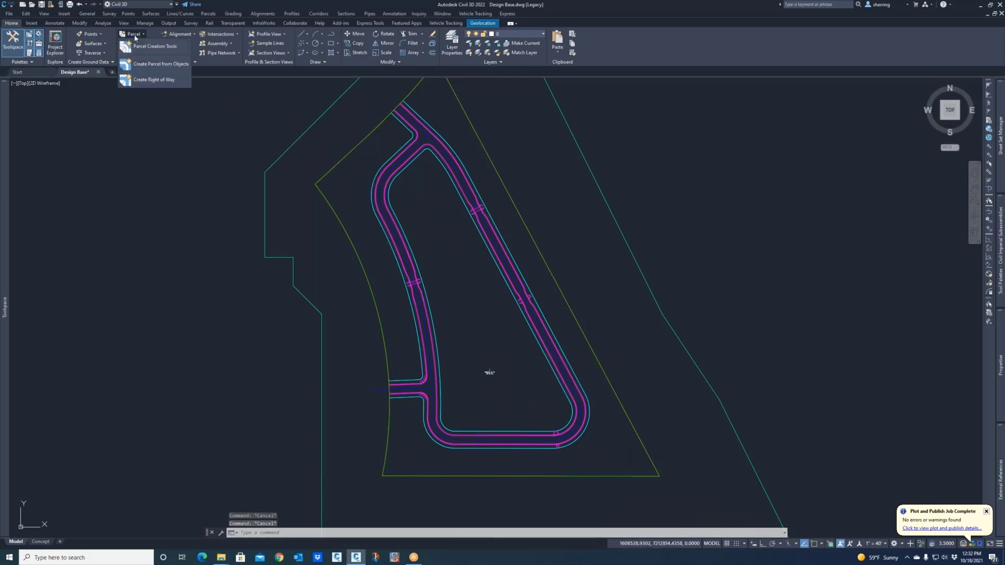
click(180, 68)
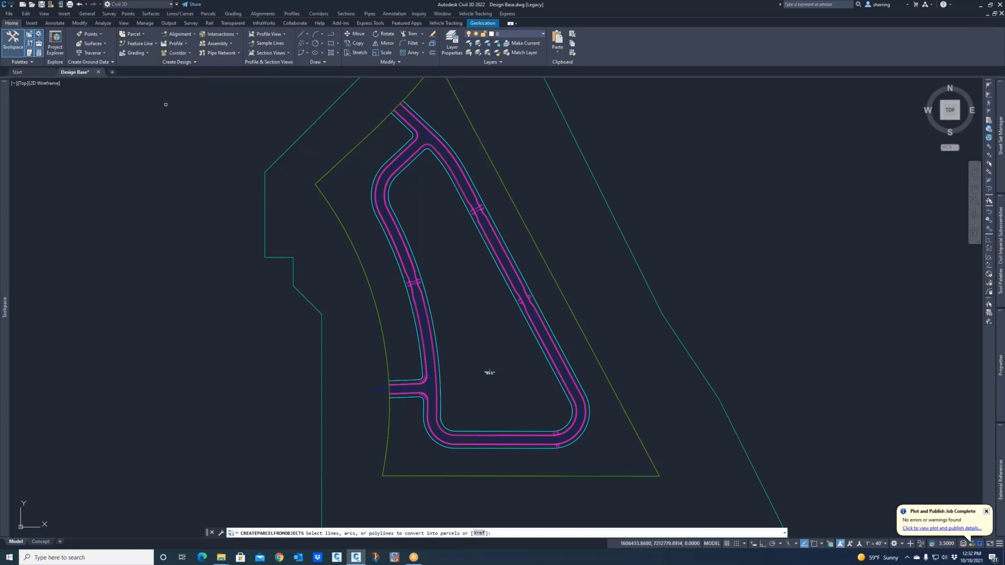
scroll(364, 187, up, 5)
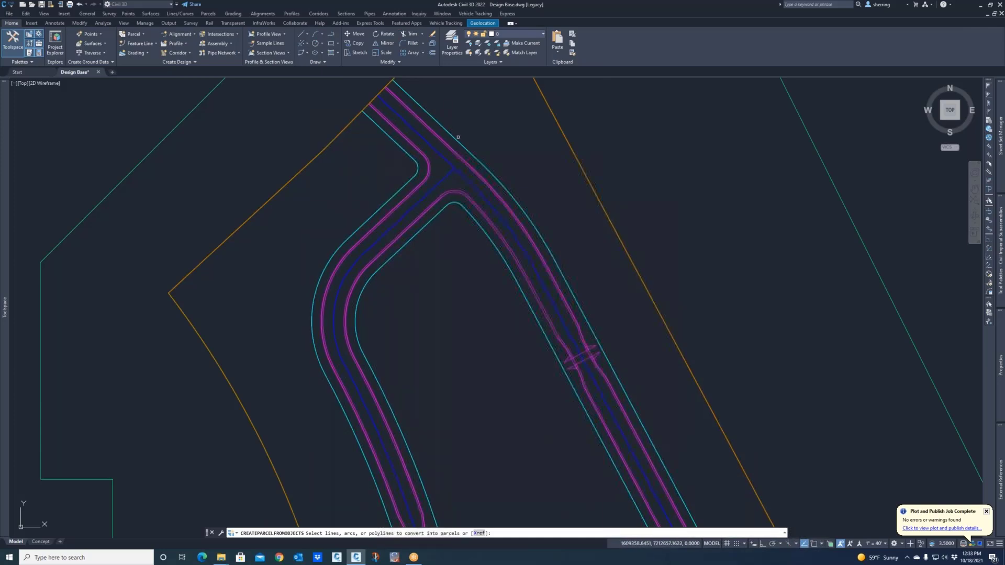
click(417, 163)
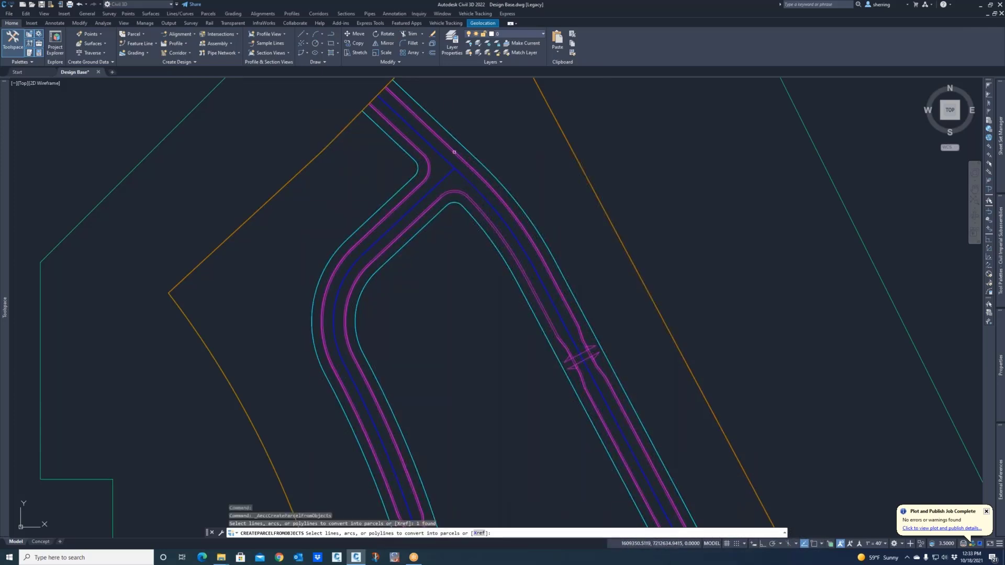
click(465, 149)
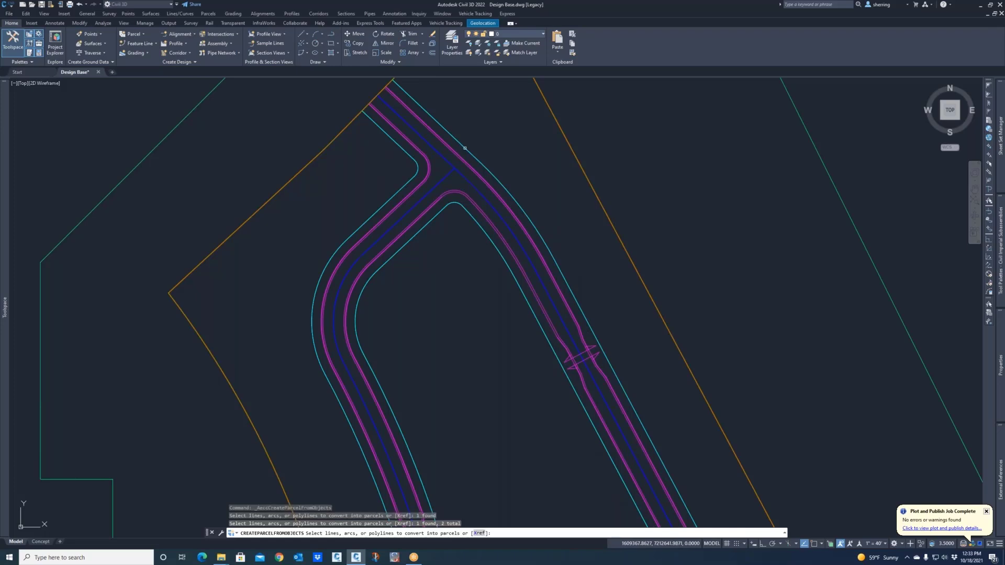
click(455, 202)
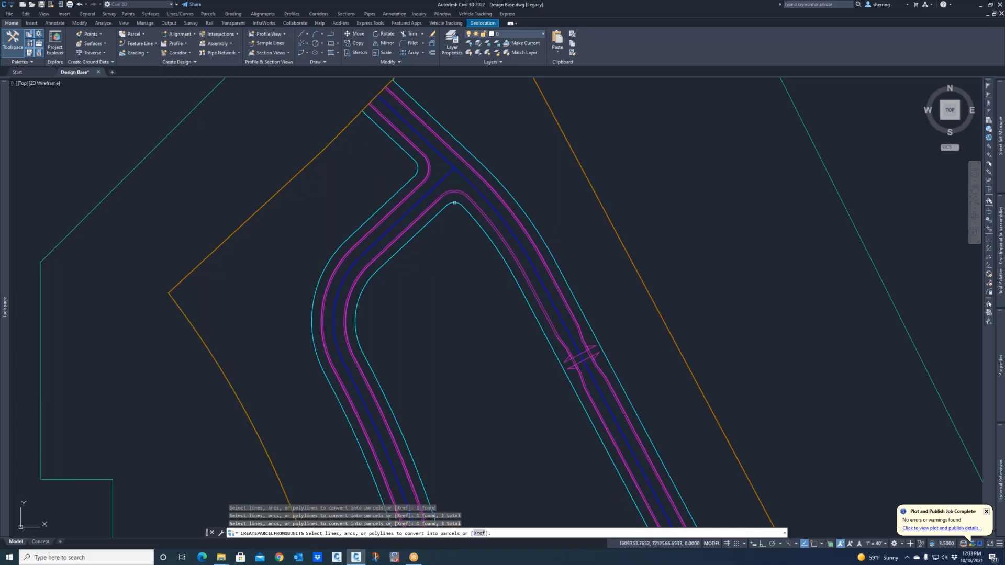
scroll(455, 201, down, 4)
scroll(430, 166, up, 3)
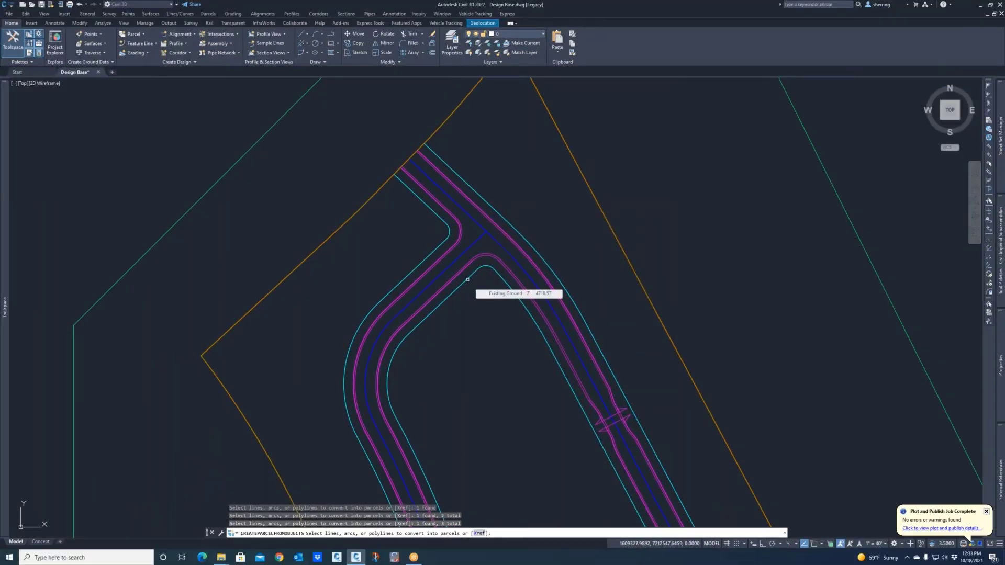
Step: Enable erasing existing entities and create the right-of-way parcels in the Parcel Data site with the R- Lots style
key(Return)
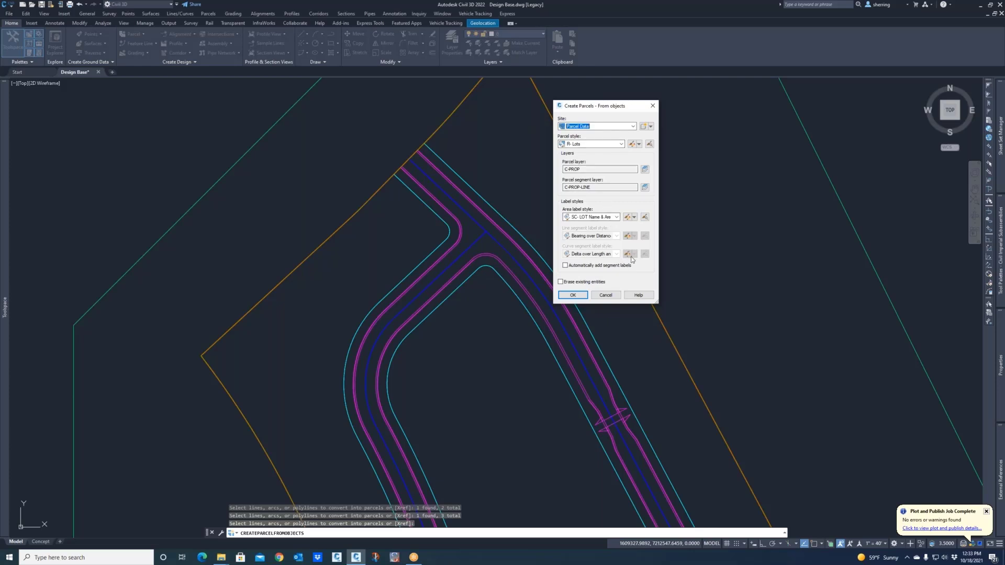
click(597, 283)
click(572, 295)
scroll(450, 262, down, 2)
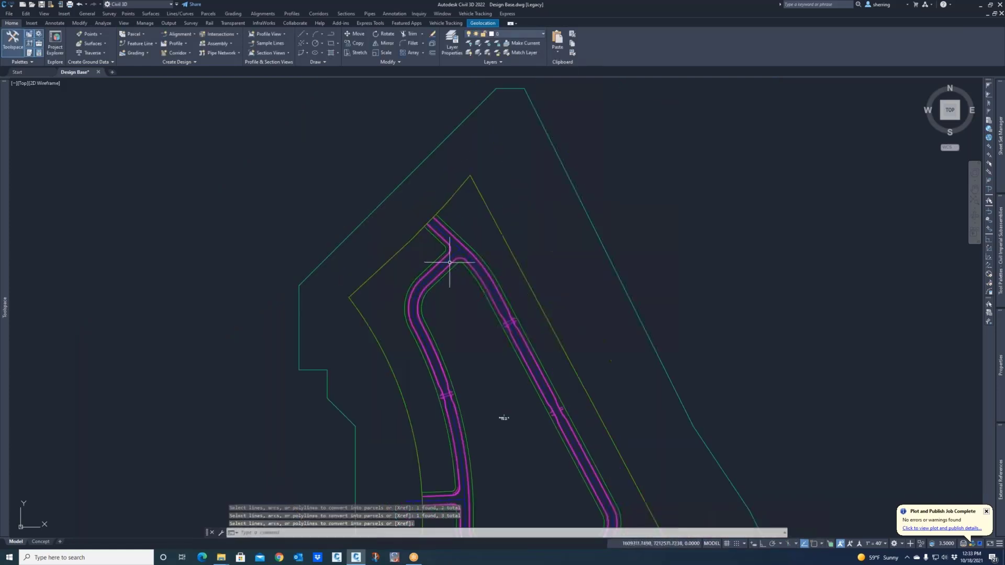
scroll(492, 372, down, 1)
scroll(487, 317, down, 1)
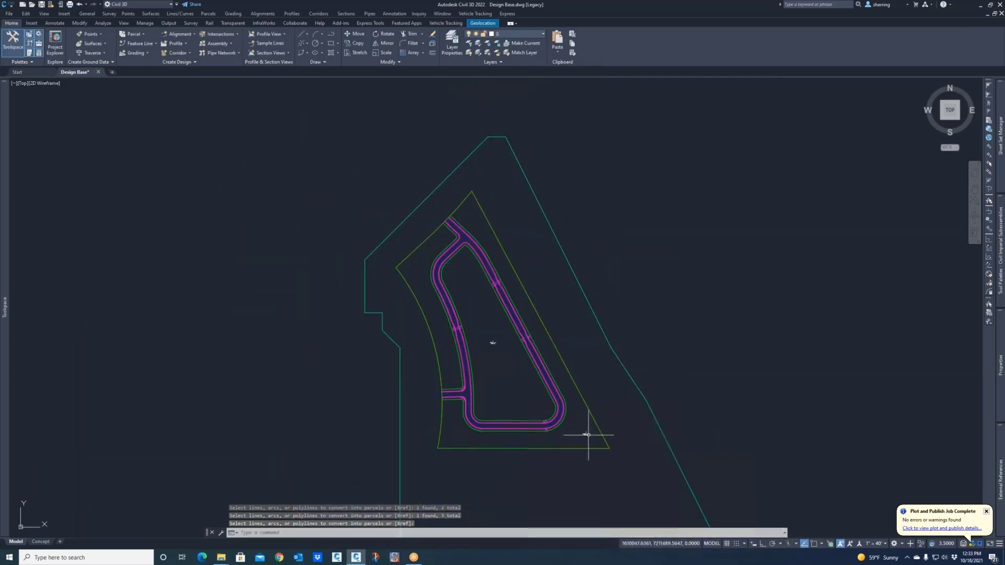
key(Return)
Step: Highlight the outer parcel and inspect where the right-of-way lines meet the property boundary at the north entrance
click(586, 434)
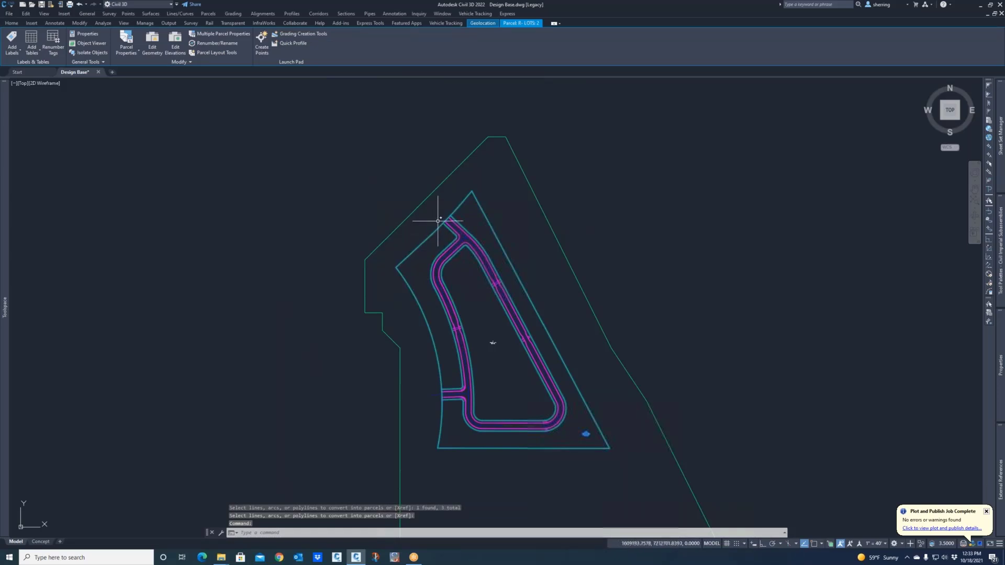
scroll(439, 221, up, 5)
scroll(439, 220, up, 2)
scroll(450, 223, down, 7)
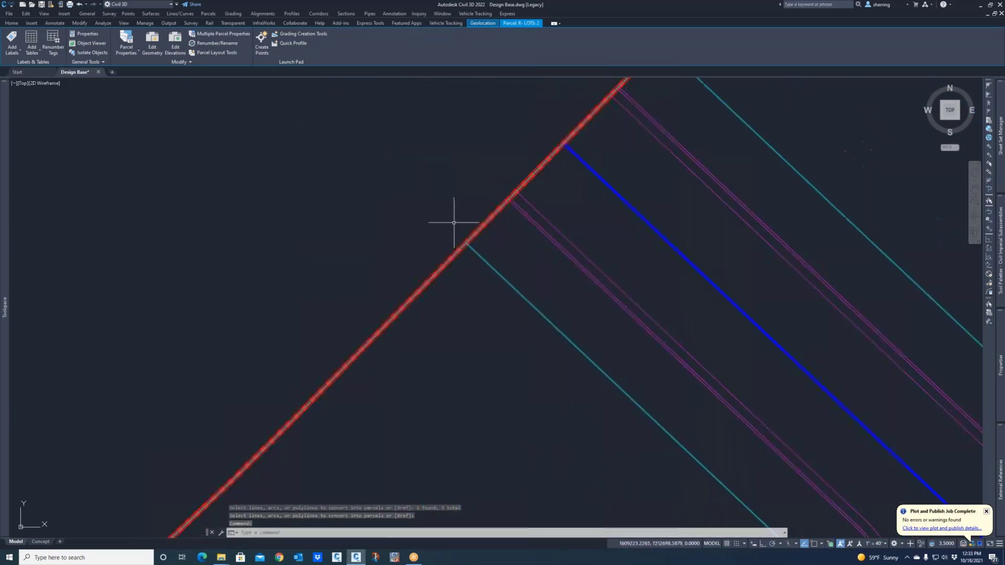
key(Escape)
scroll(498, 335, down, 3)
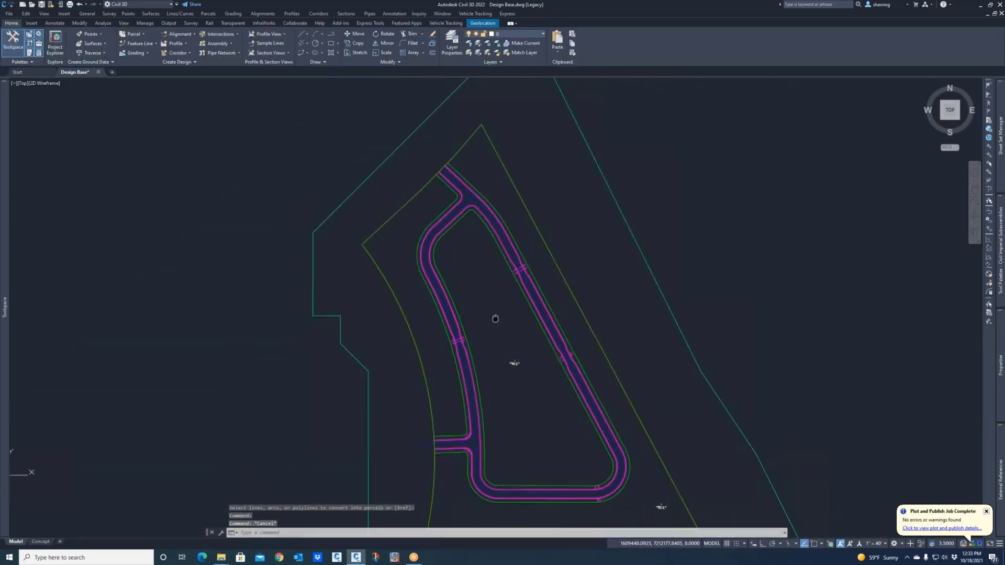
Step: Check the outlines of the inner and outer parcels and the end of the northeastern right-of-way line at the boundary
click(512, 351)
key(Escape)
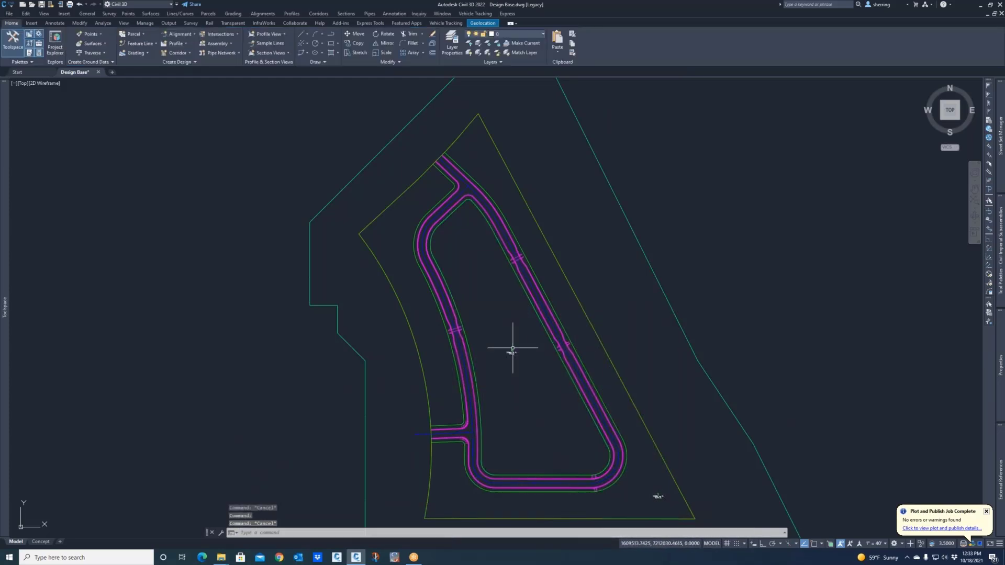
click(511, 352)
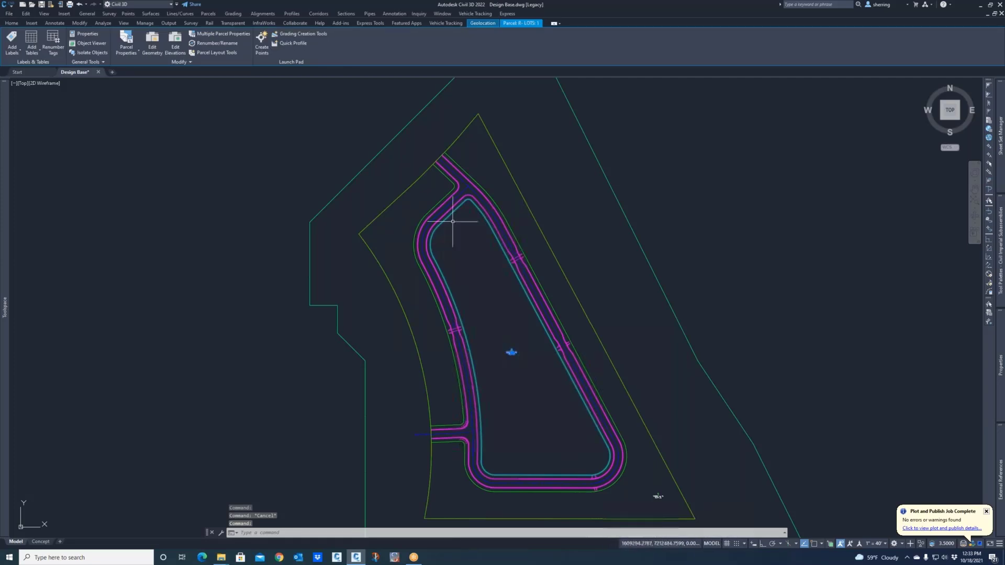
key(Escape)
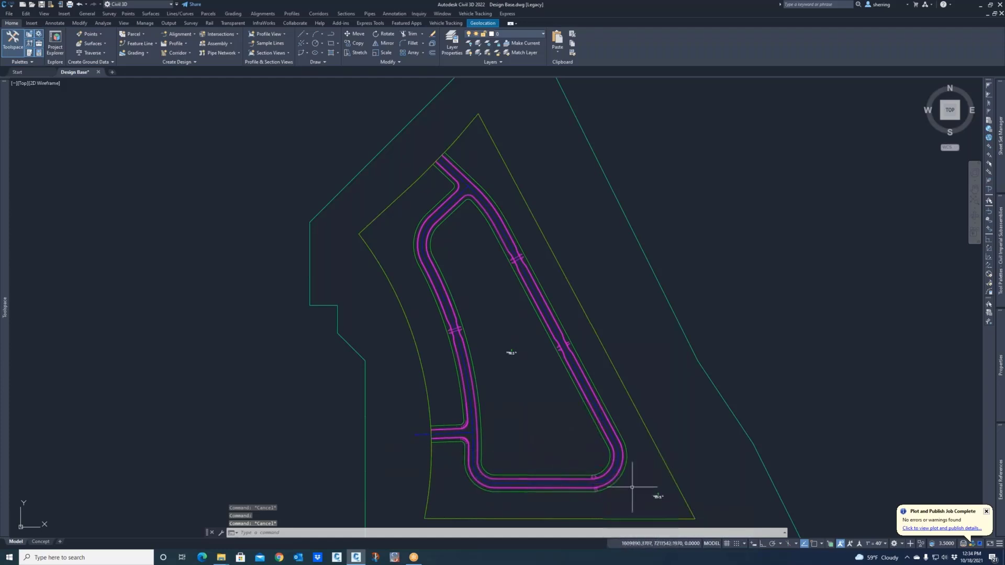
click(658, 496)
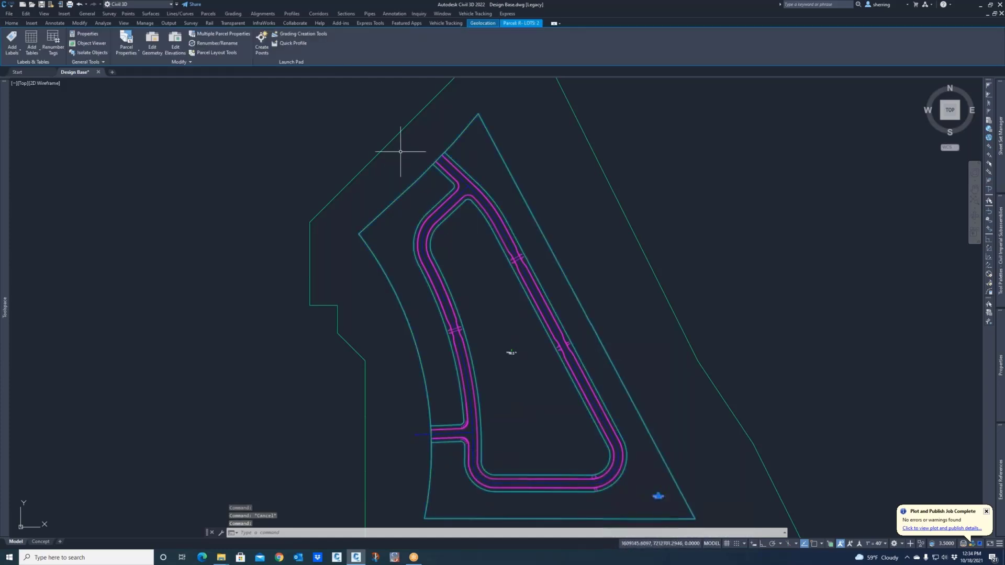
scroll(435, 140, up, 5)
scroll(471, 215, up, 5)
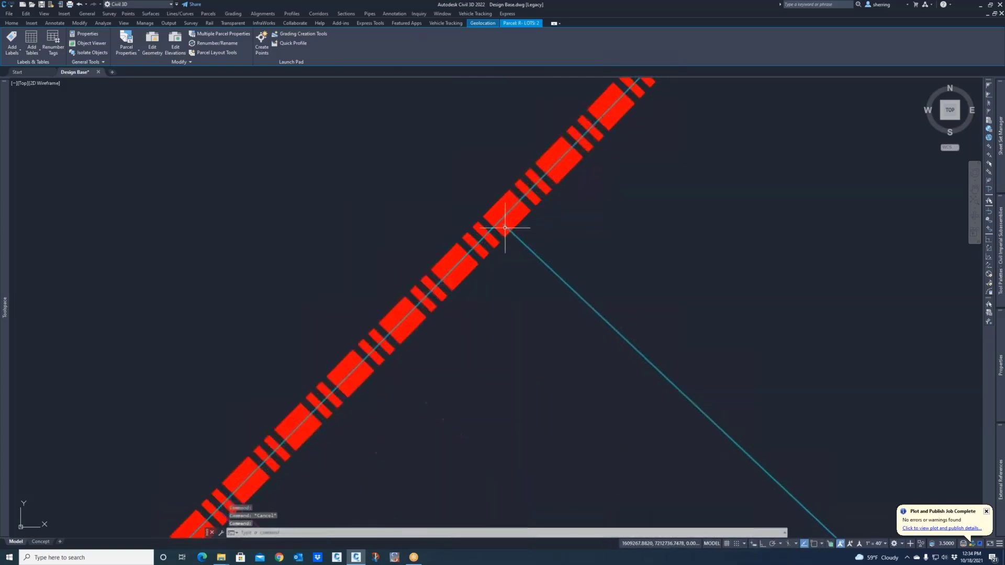
key(Escape)
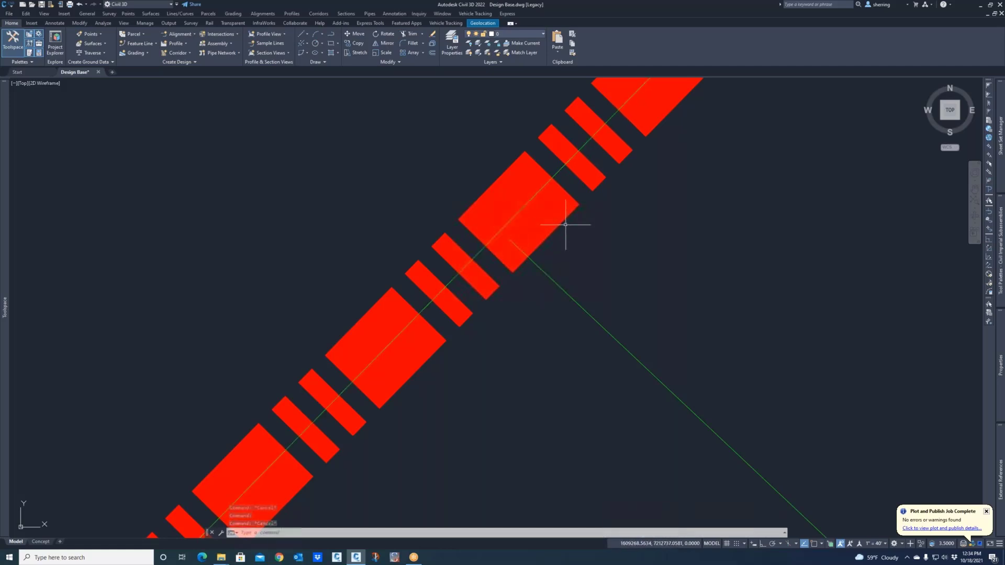
Step: Extend the right-of-way parcel line at the north entrance to the property boundary, checking the other line ends there
text(ex)
key(Return)
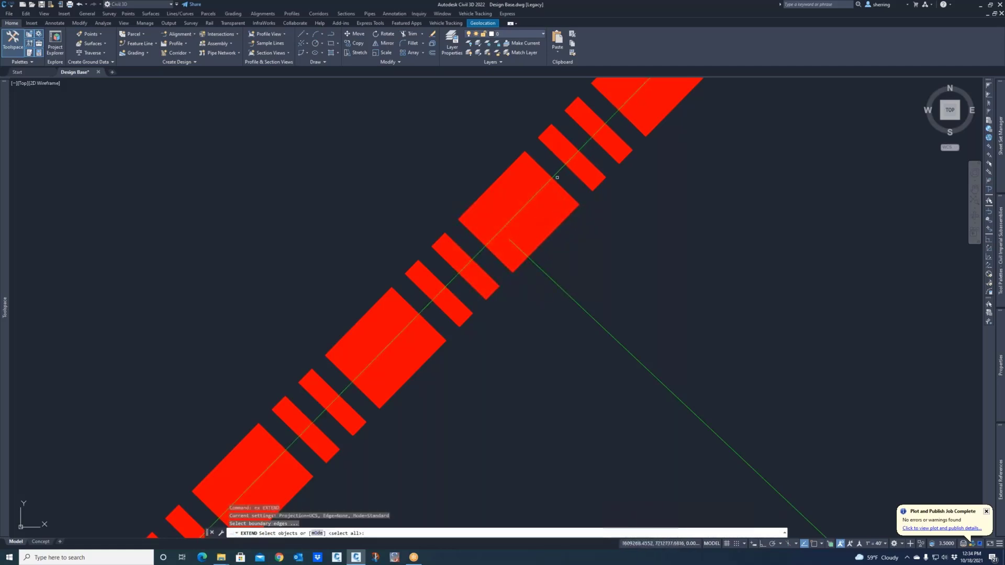
click(515, 216)
key(Return)
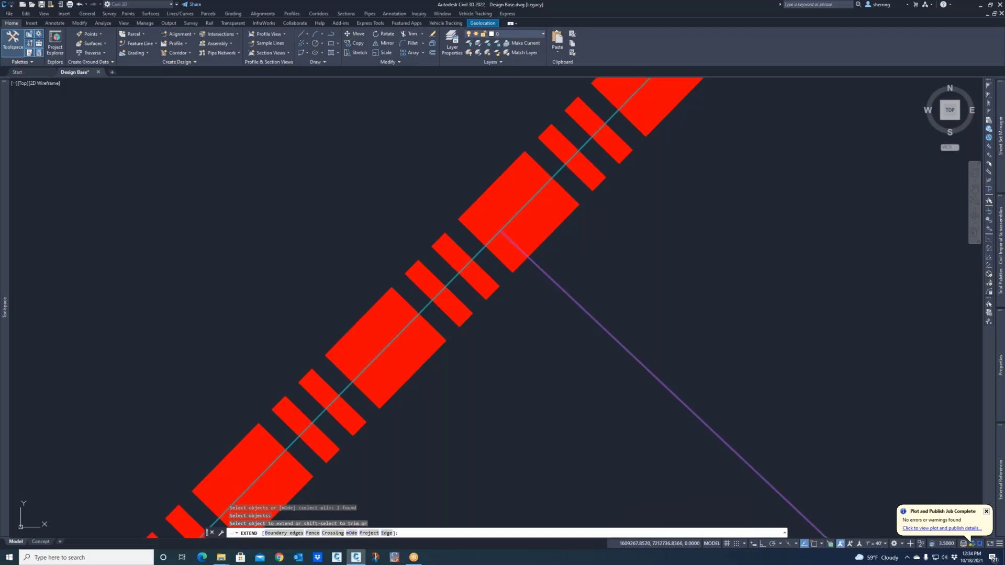
click(512, 240)
scroll(581, 180, down, 8)
click(481, 301)
middle_drag(310, 483, 320, 473)
scroll(407, 292, down, 5)
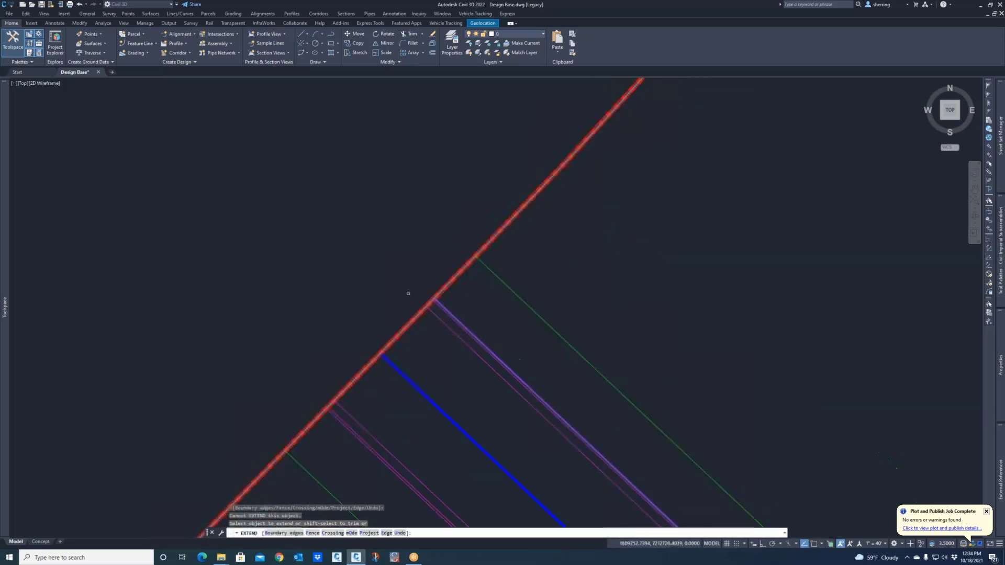
scroll(359, 381, up, 6)
click(335, 398)
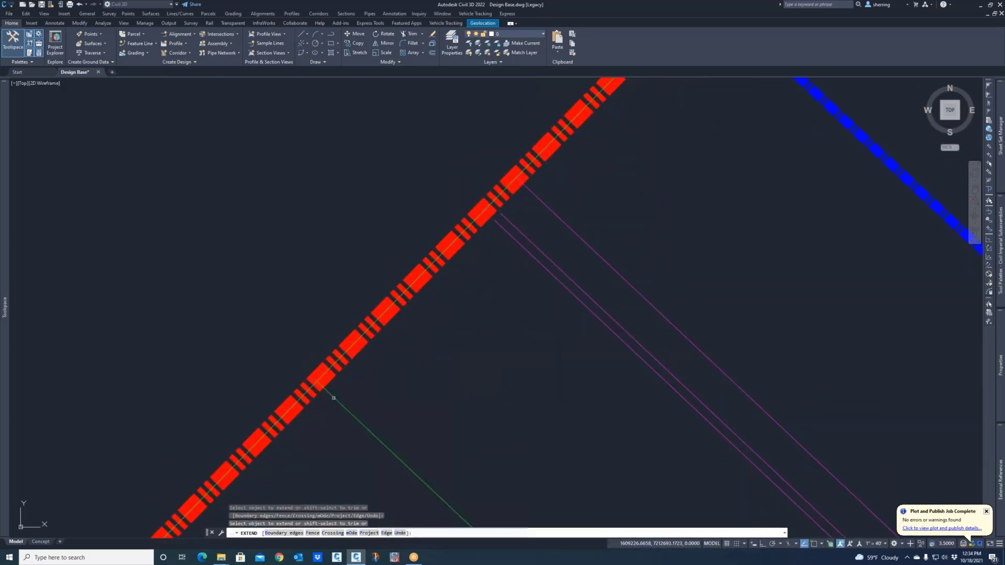
scroll(341, 242, down, 6)
key(Return)
scroll(355, 197, down, 8)
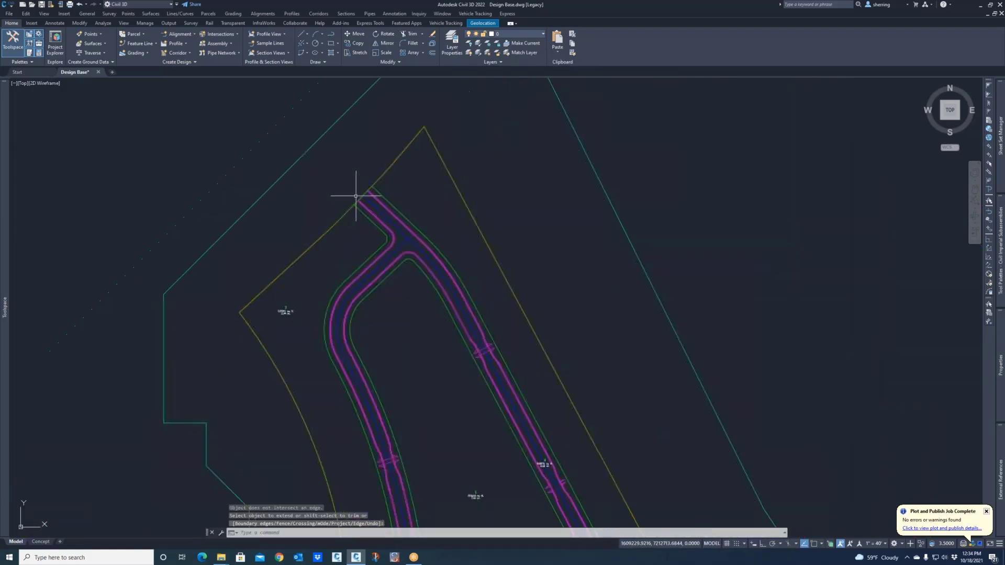
key(Escape)
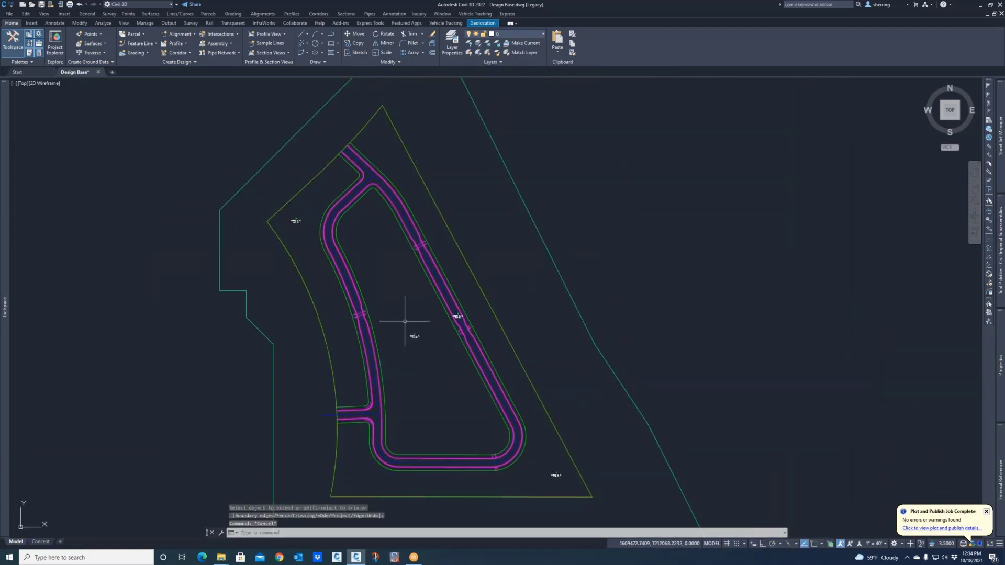
Step: Highlight the western, outer eastern, road and inner parcels in turn to check their outlines, and regenerate the drawing
click(295, 220)
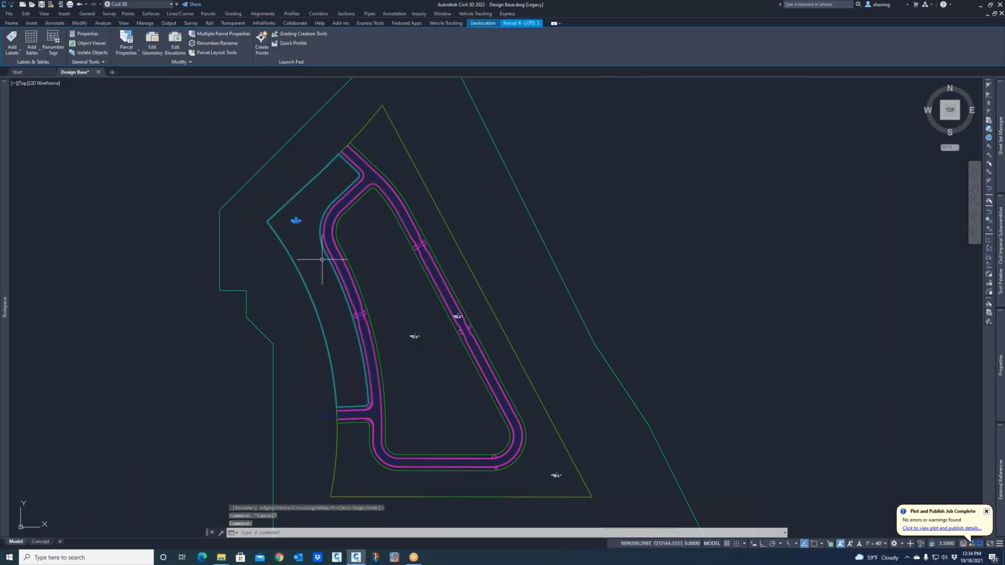
key(Escape)
click(556, 474)
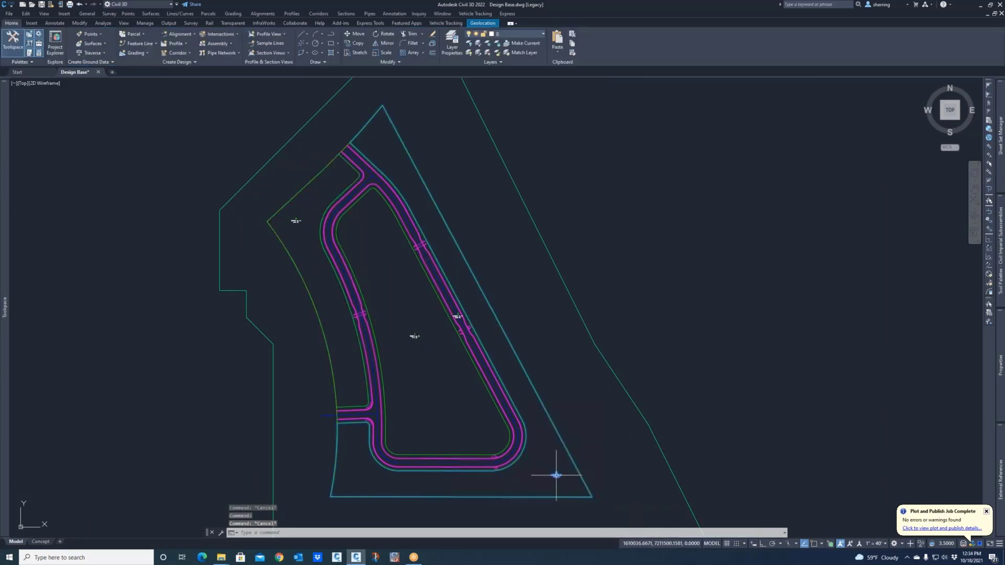
click(459, 317)
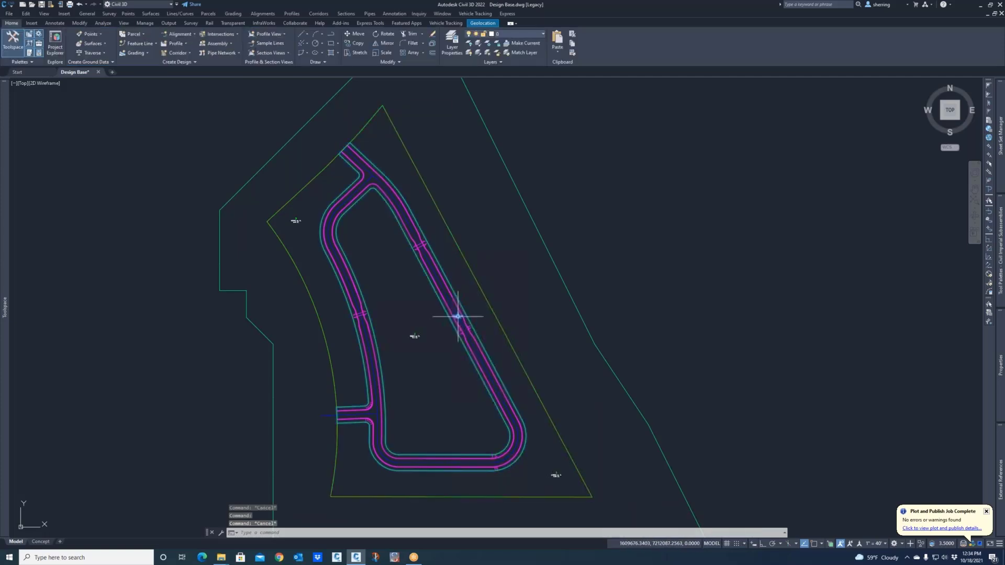
click(415, 336)
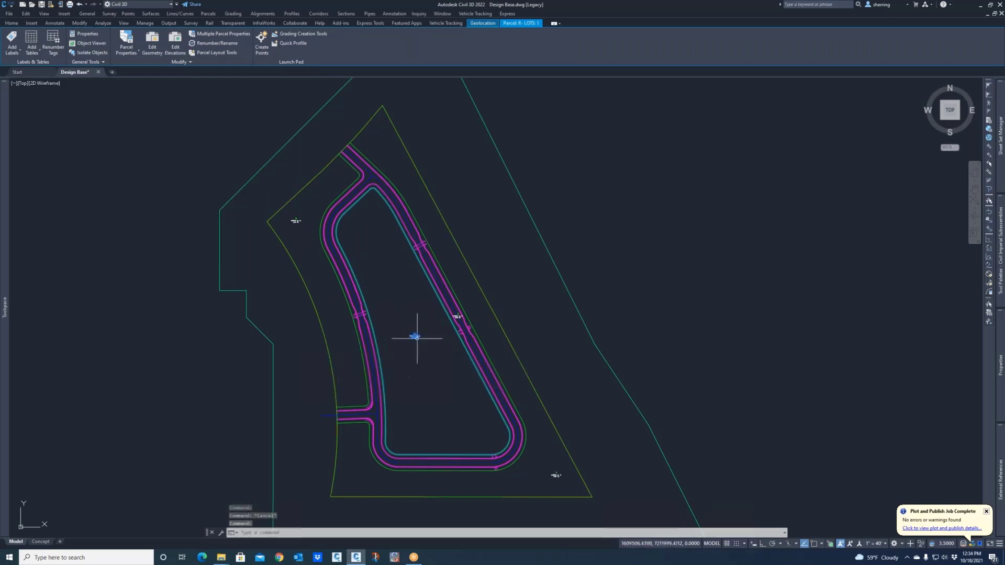
key(Escape)
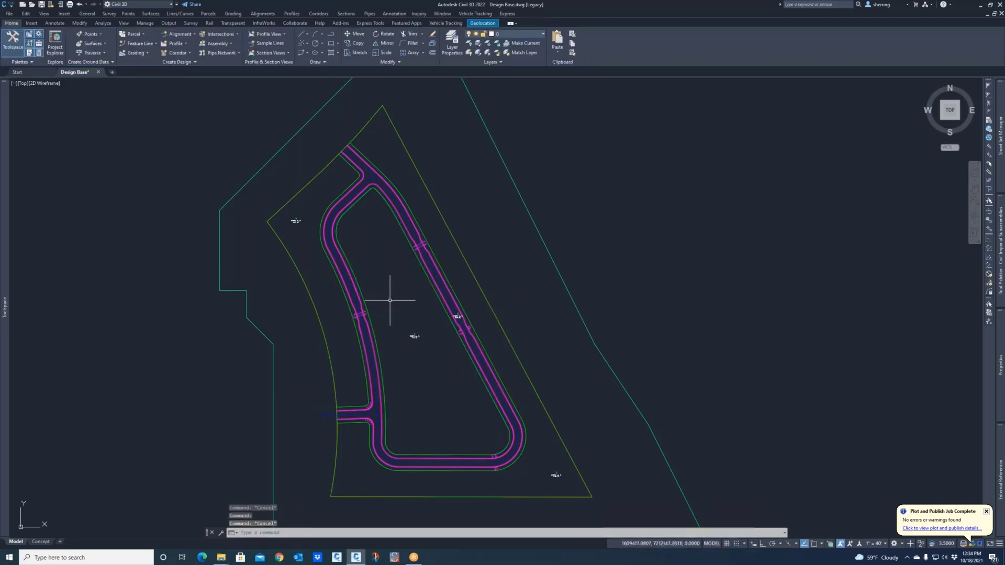
text(re)
key(Return)
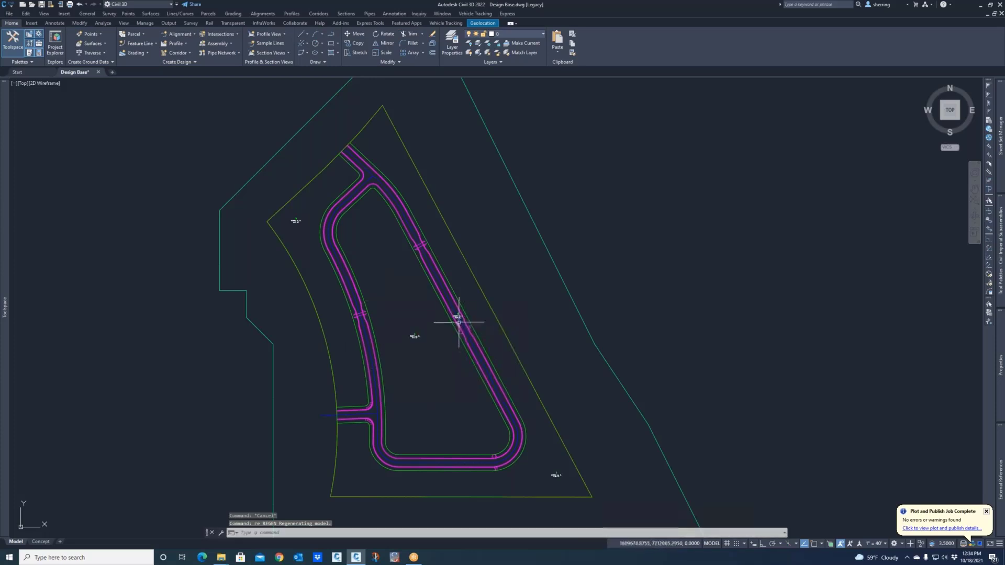
Step: Select the road parcel by its area label and apply the R- ROW w Hatch object style in its parcel properties
scroll(460, 318, up, 5)
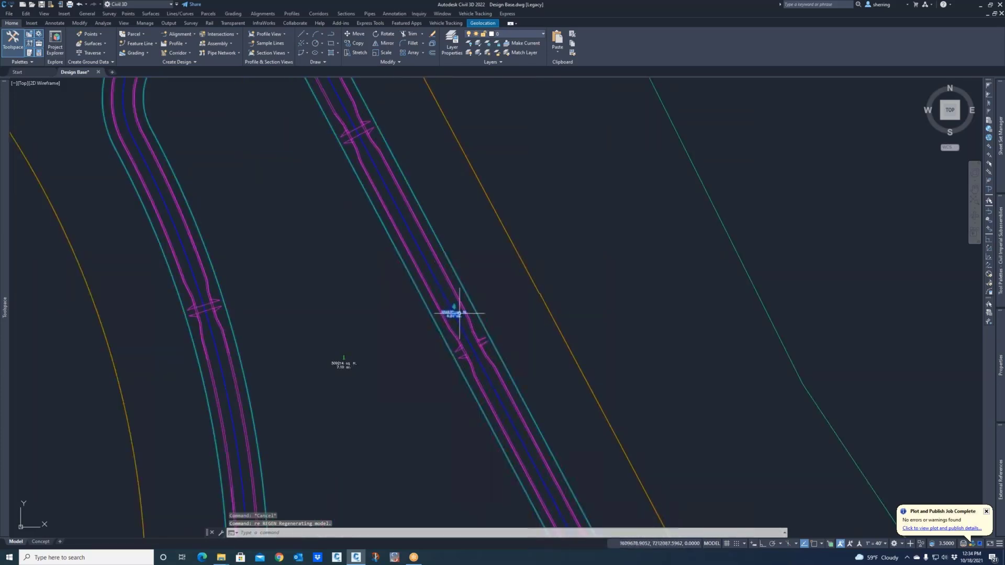
click(459, 316)
scroll(459, 315, down, 5)
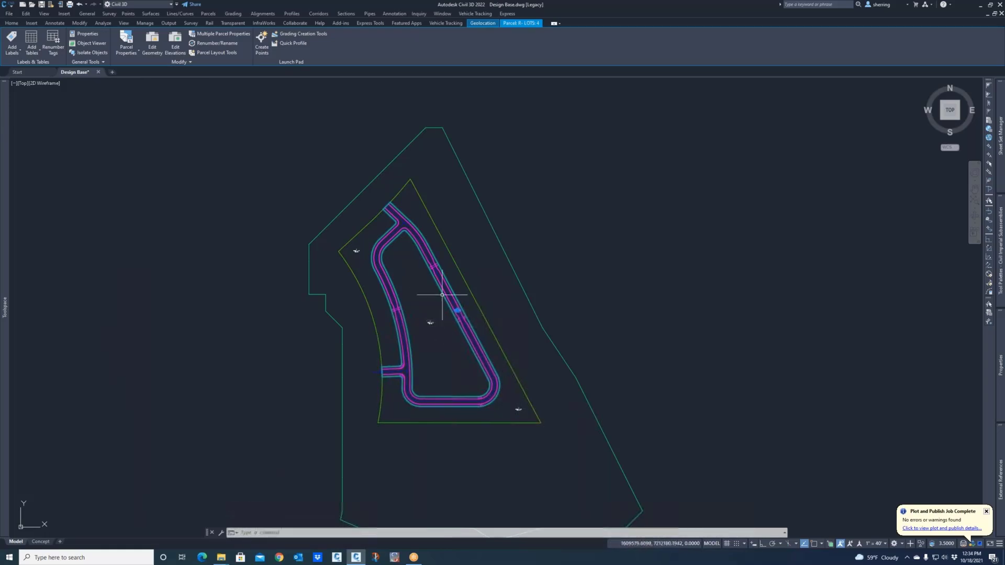
middle_drag(430, 293, 419, 312)
scroll(459, 340, up, 2)
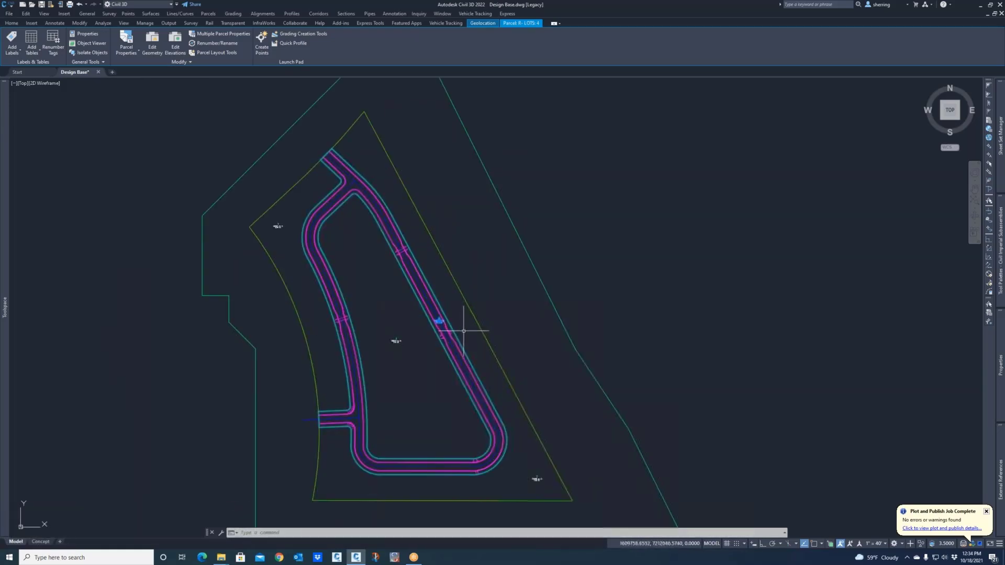
right_click(488, 294)
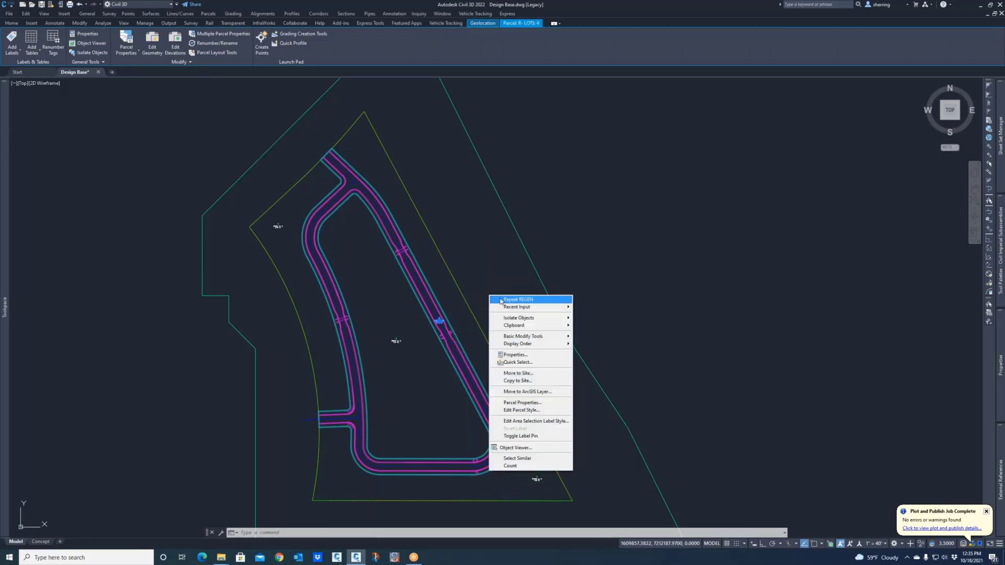
click(546, 404)
drag(762, 92, 618, 100)
click(542, 108)
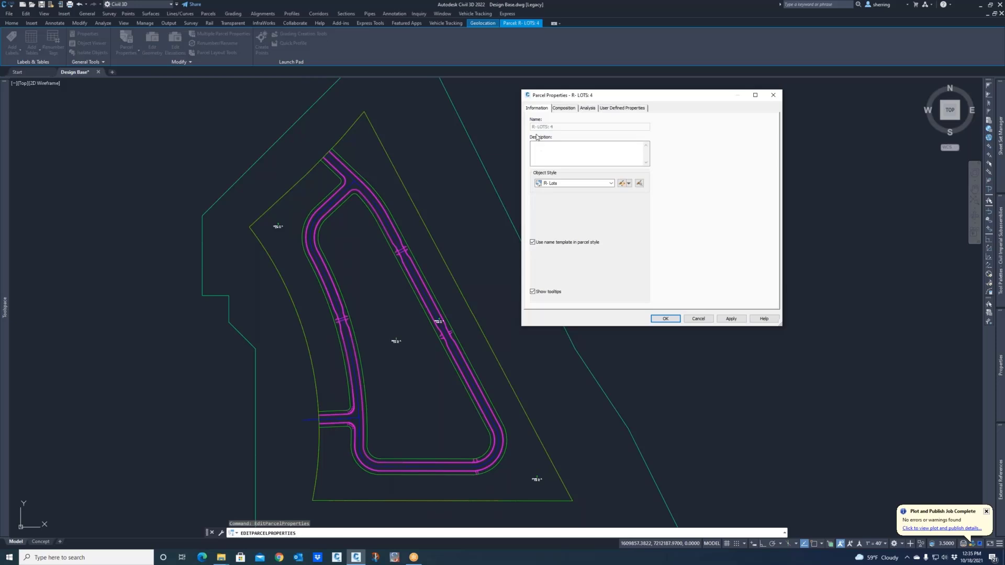
click(558, 184)
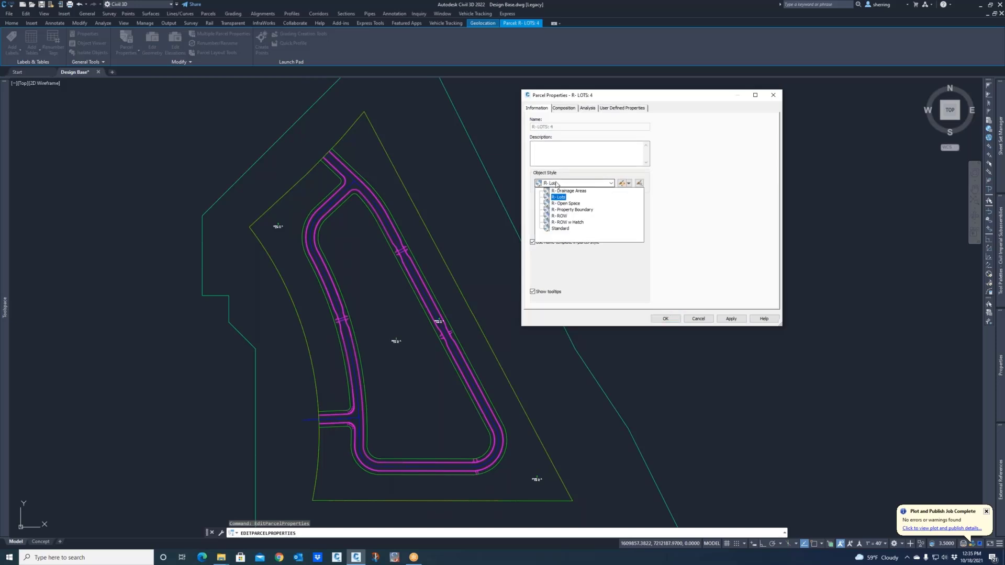
click(568, 222)
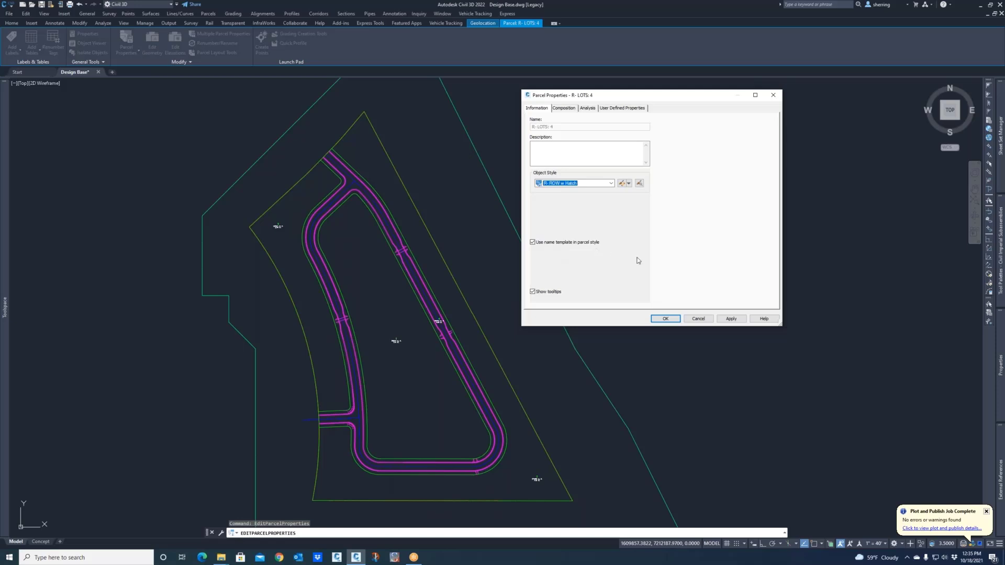
click(732, 319)
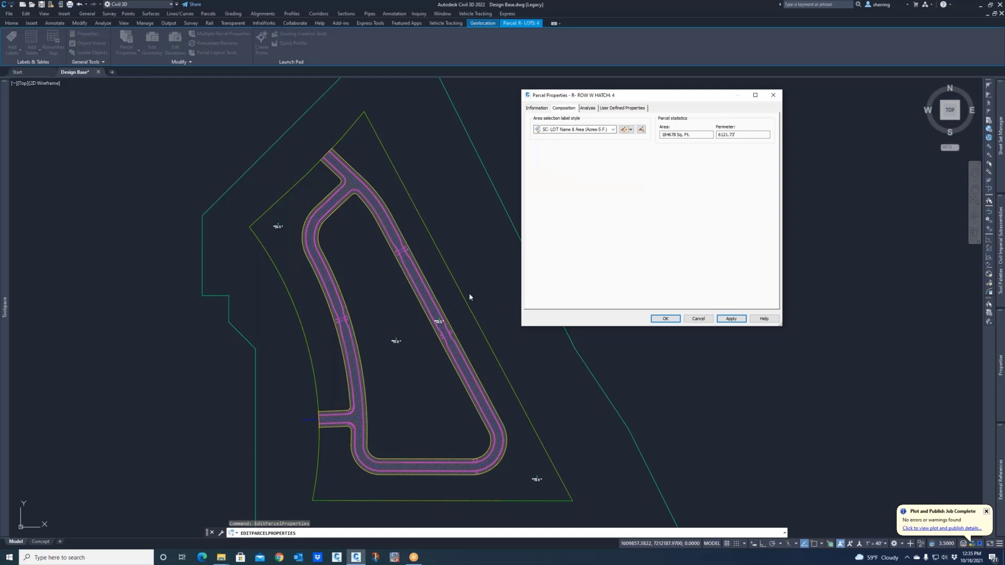
Step: Set the road parcel's area selection label style to <none> and apply it
click(587, 131)
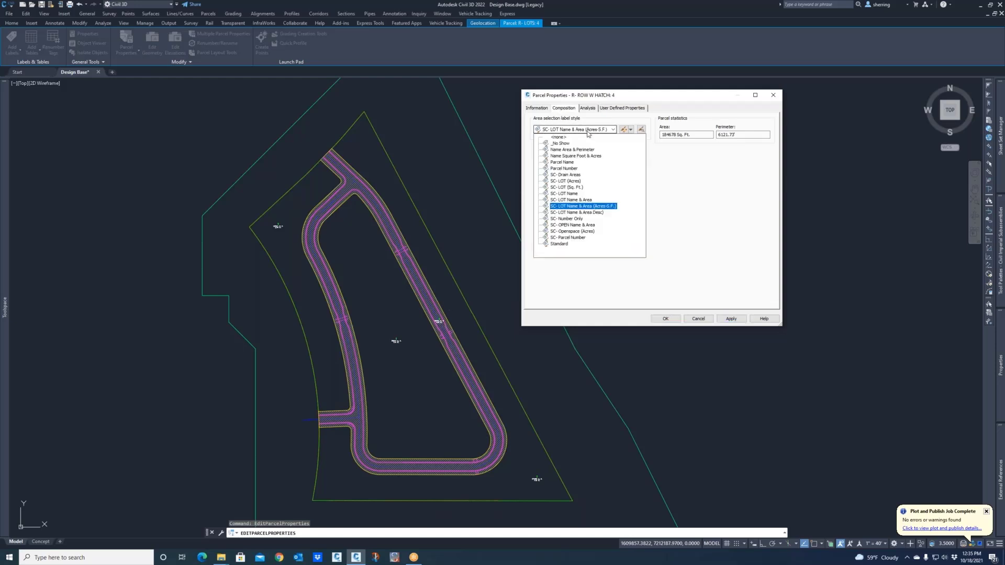
click(559, 137)
click(731, 319)
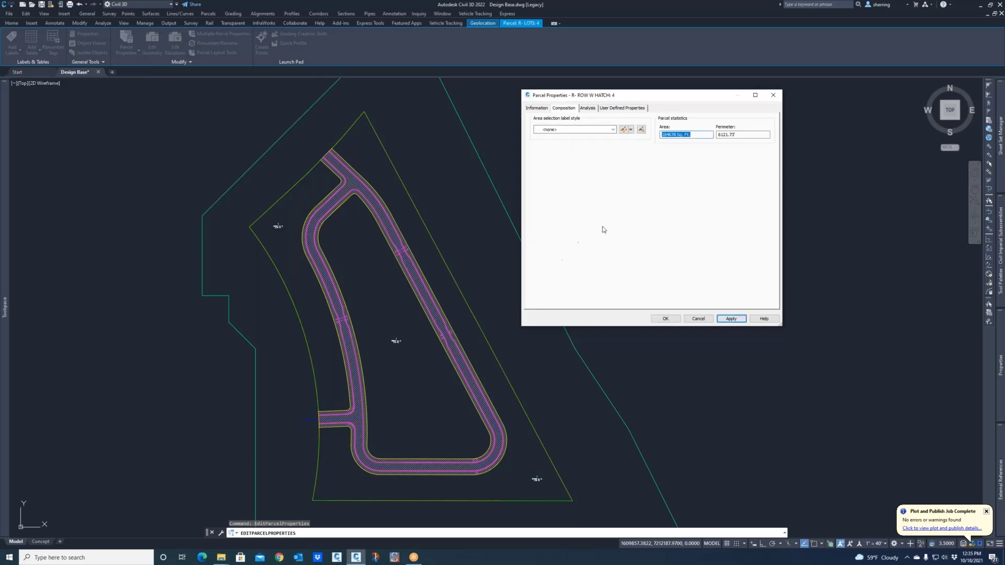
Step: Review the road parcel's mapcheck analysis, including the closure error and first segments, and close the parcel properties with the changes accepted
click(587, 109)
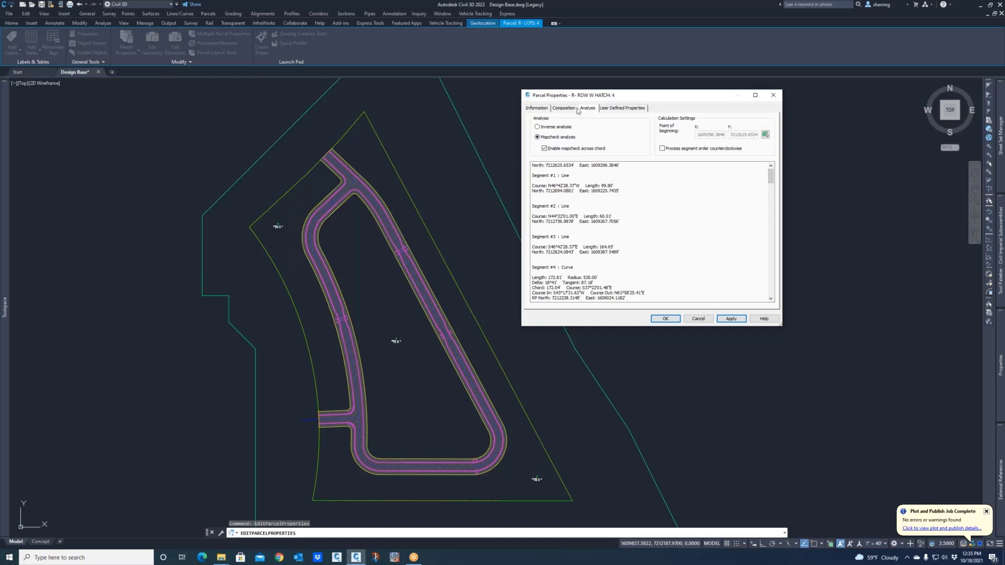
drag(771, 177, 773, 290)
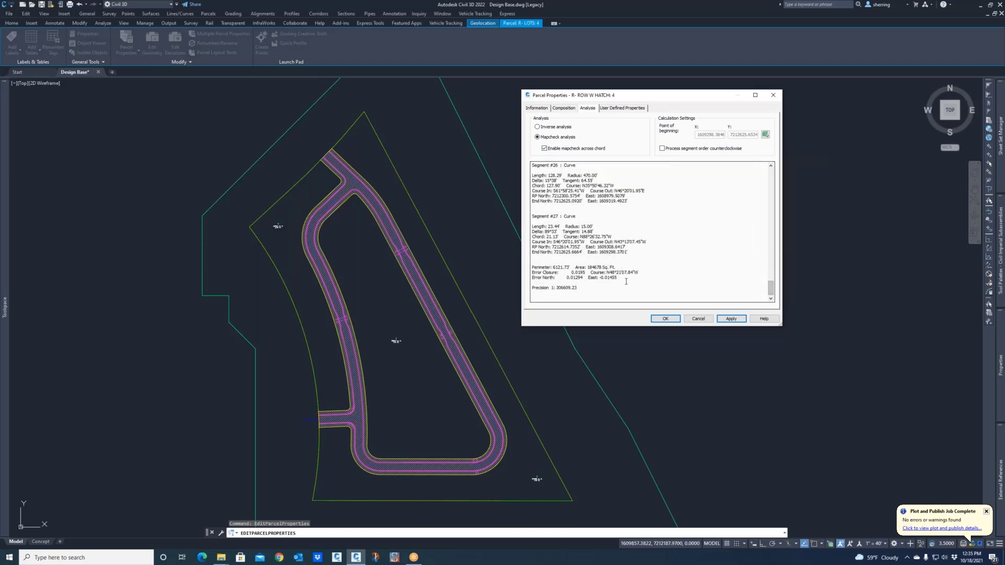
drag(619, 278, 539, 273)
scroll(559, 182, up, 20)
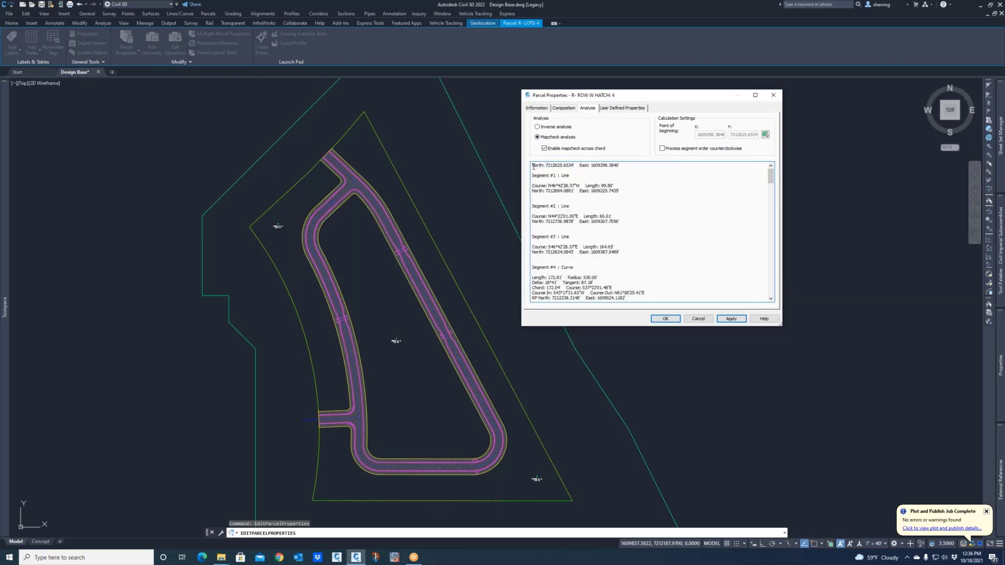
drag(532, 164, 573, 208)
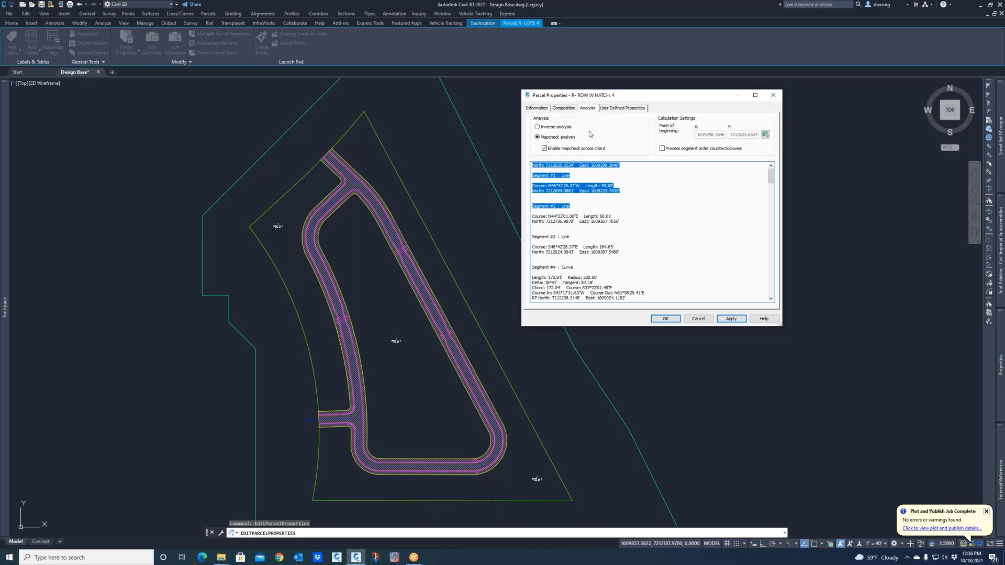
click(562, 108)
click(536, 108)
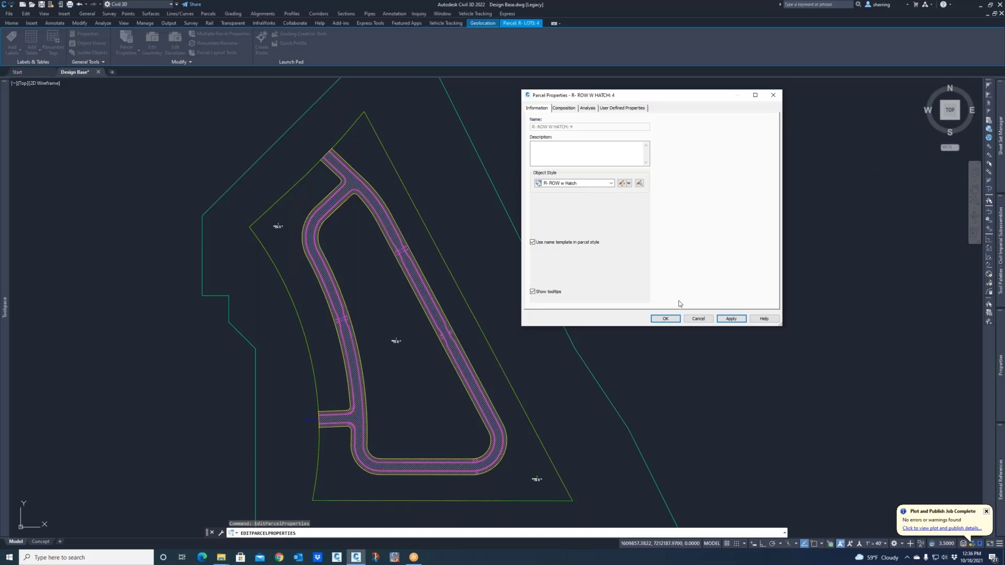
click(665, 318)
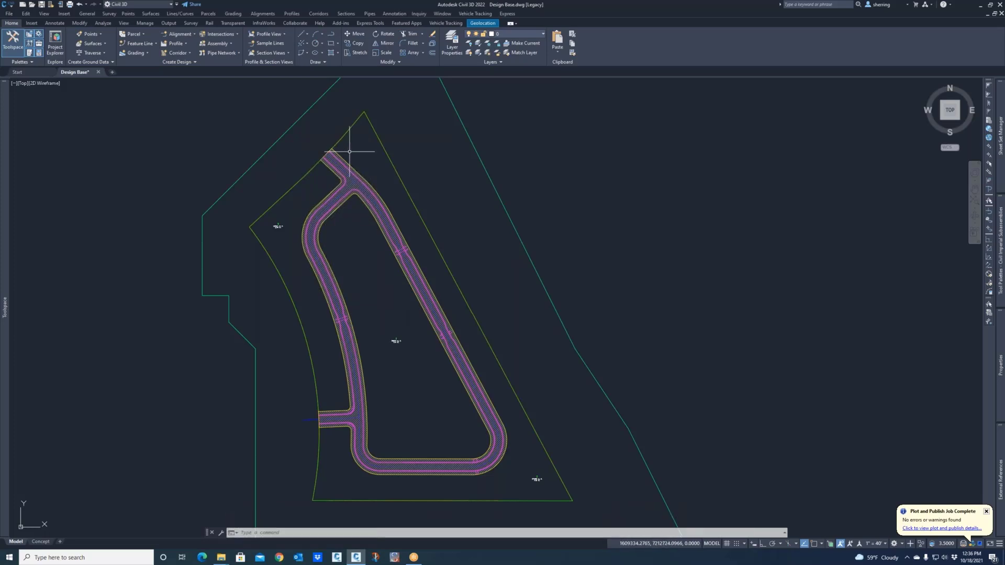
Step: Open the parcel creation tools and place the Parcel Layout Tools window clear of the site, to its east
scroll(363, 167, down, 2)
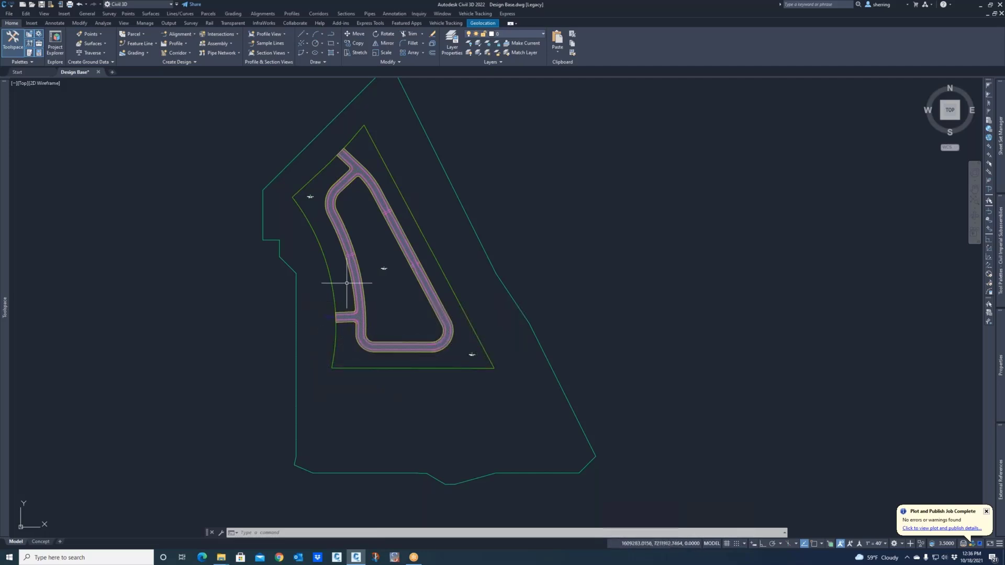
middle_drag(354, 209, 331, 248)
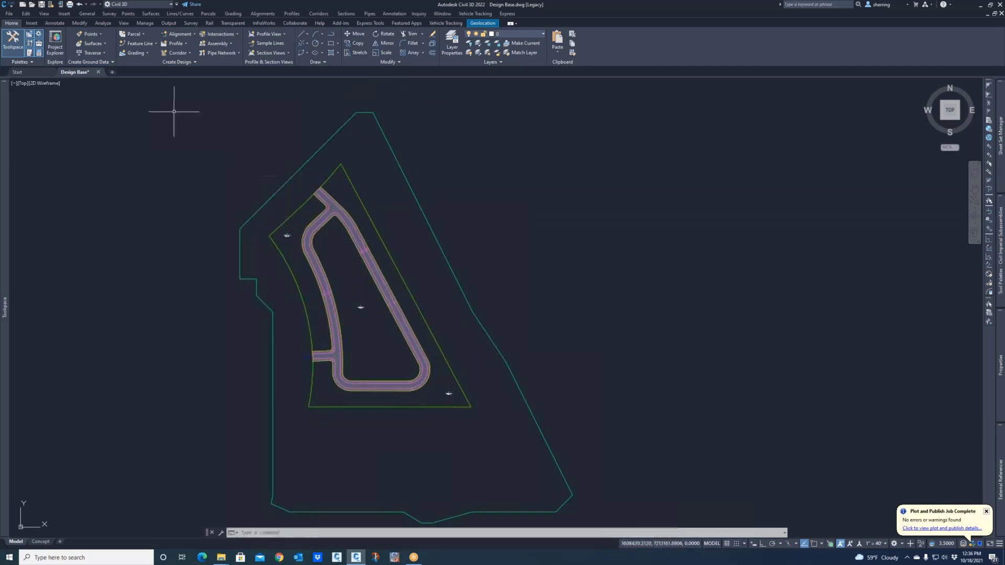
click(139, 38)
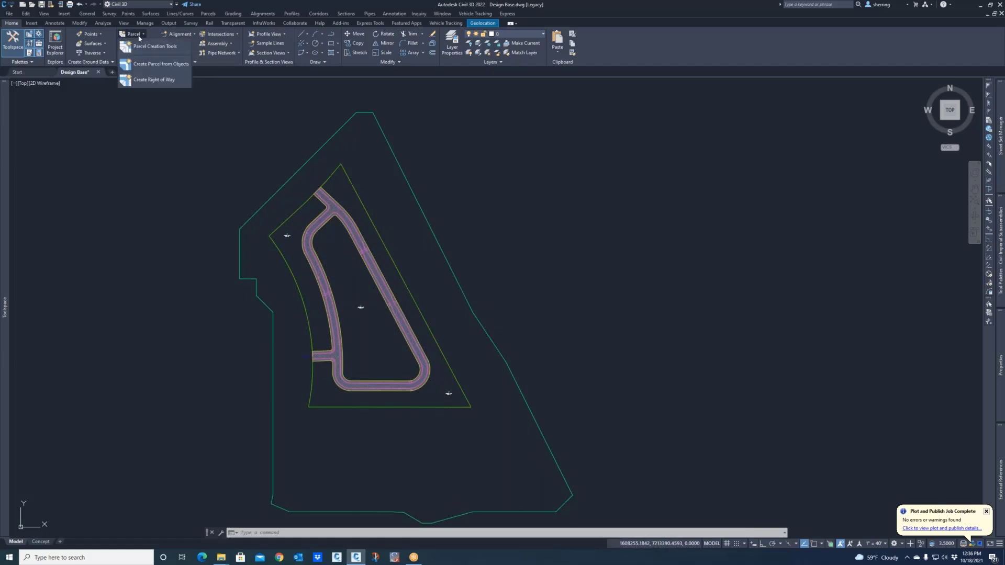
click(178, 48)
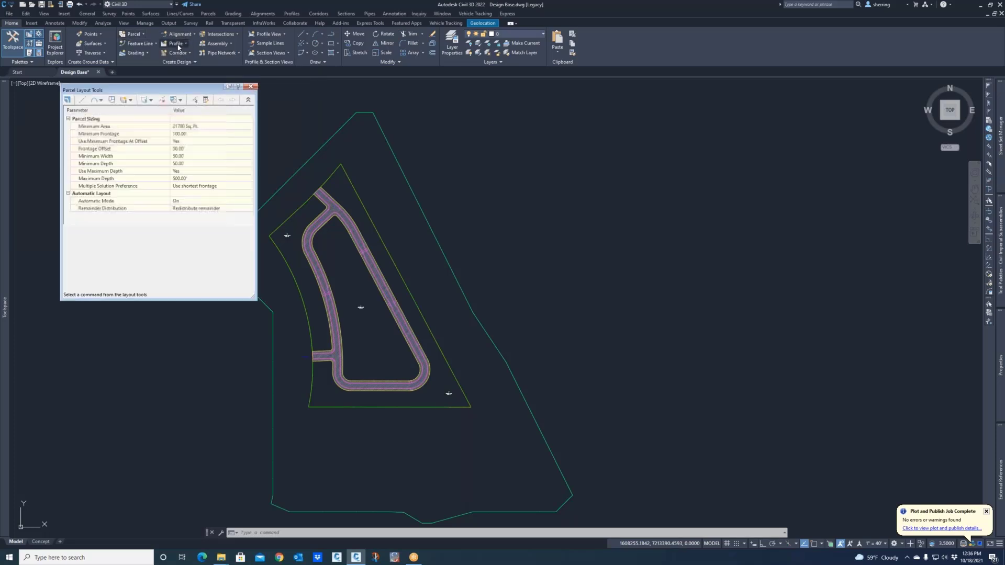
drag(151, 84, 622, 106)
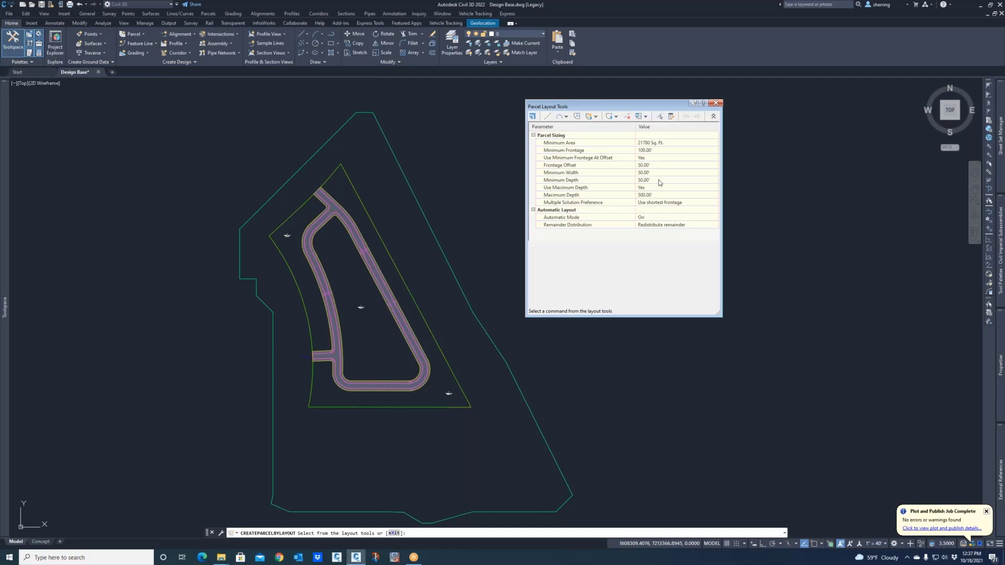
Step: Collapse and expand the parcel sizing parameters in the Parcel Layout Tools
click(579, 144)
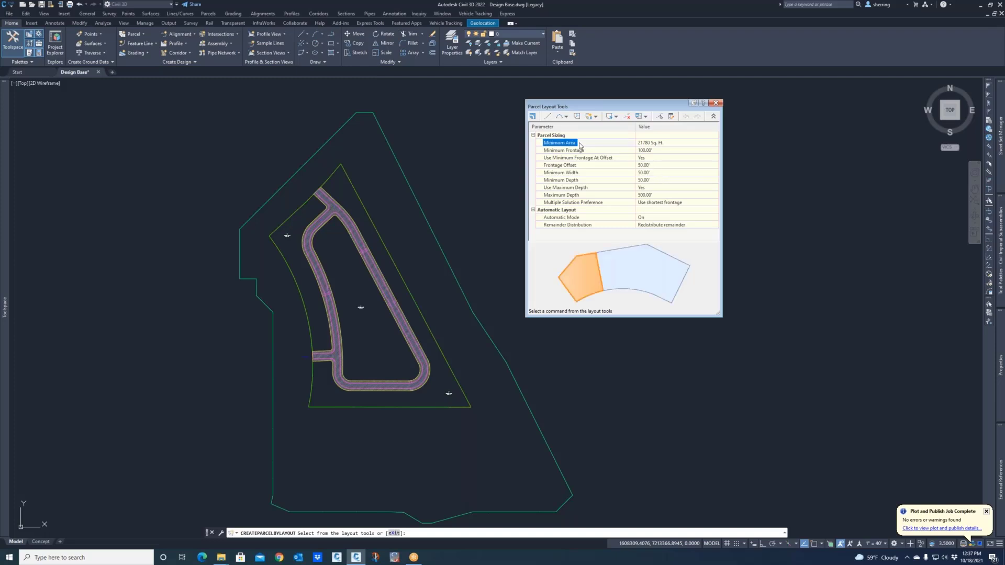
click(714, 117)
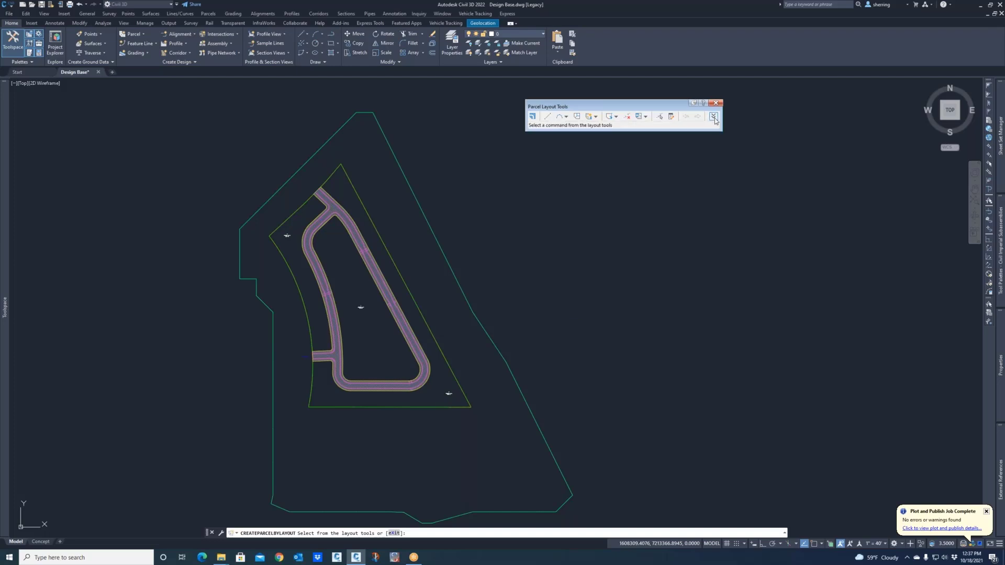
click(713, 117)
click(714, 117)
click(714, 117)
click(713, 117)
click(714, 117)
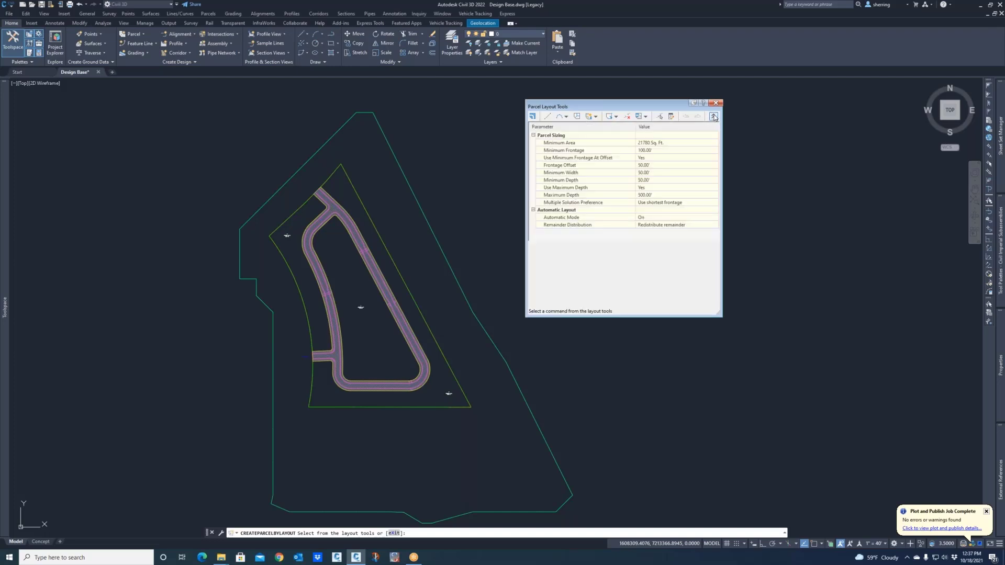
Step: Set the parcel sizing to a minimum area of 10000 sq. ft. and a minimum frontage of 80 feet
click(564, 145)
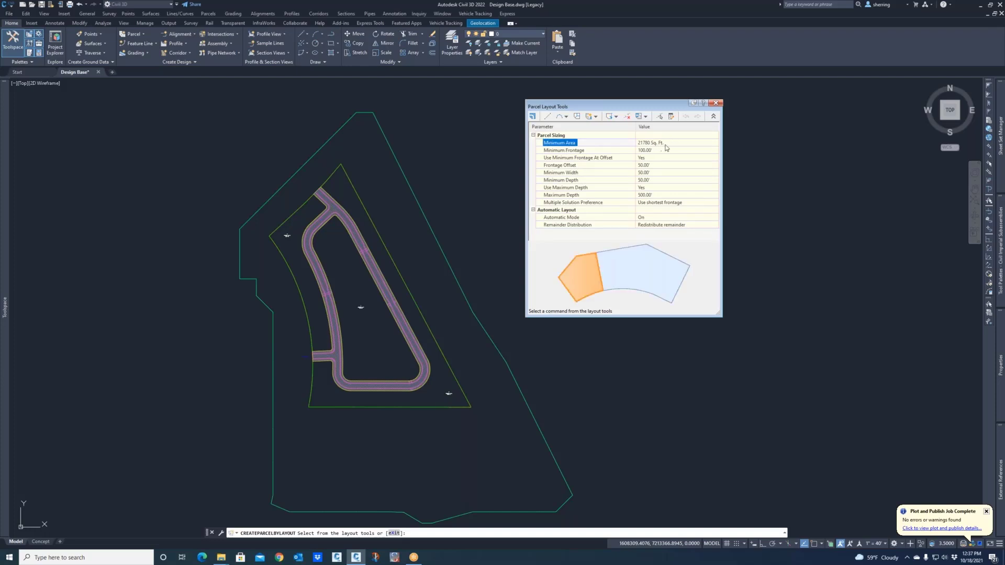
click(666, 143)
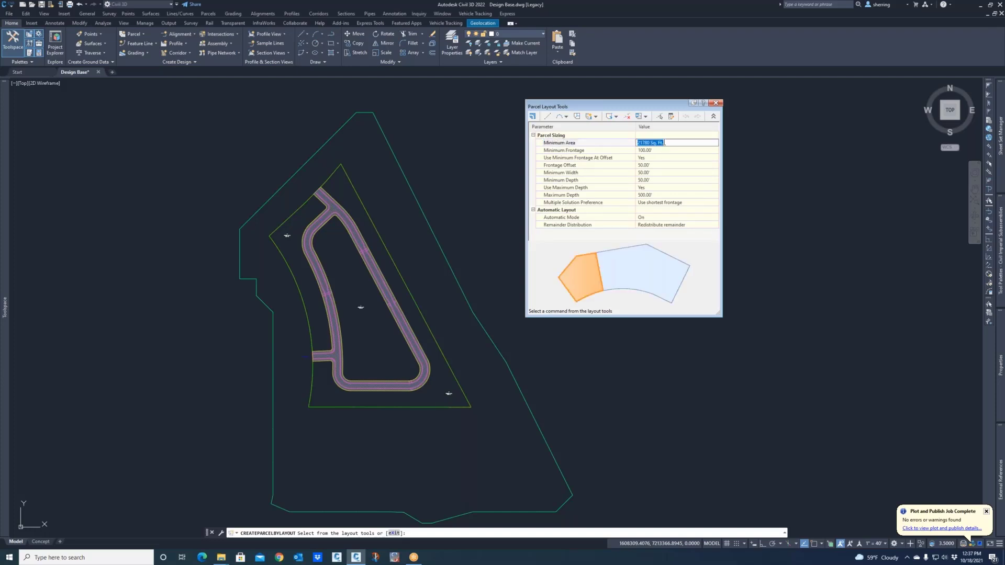
text(10000)
click(650, 151)
click(605, 153)
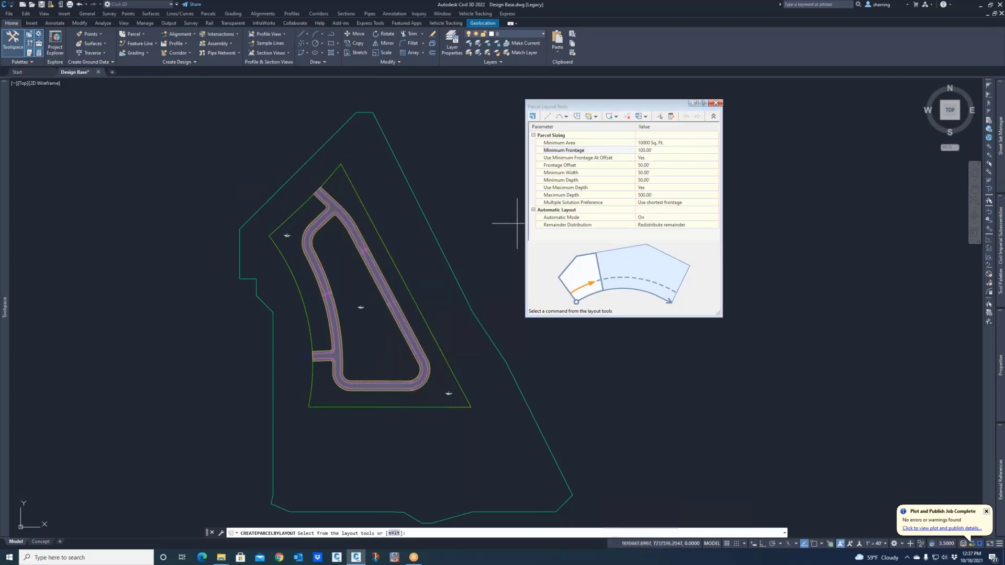
click(646, 152)
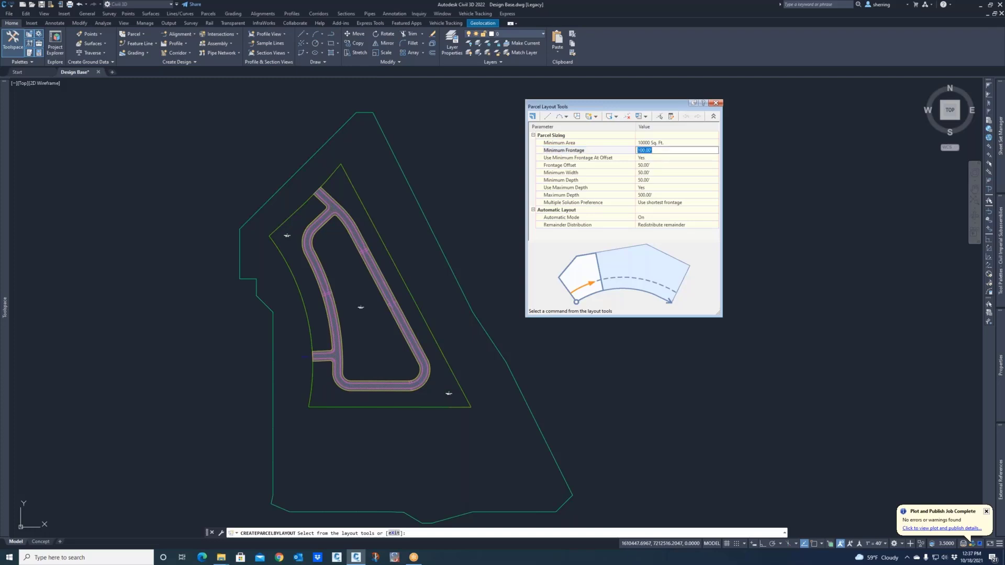
text(80)
Step: Keep the minimum frontage at offset enabled, and set the frontage offset to 35 feet and the minimum width to 80 feet
click(612, 158)
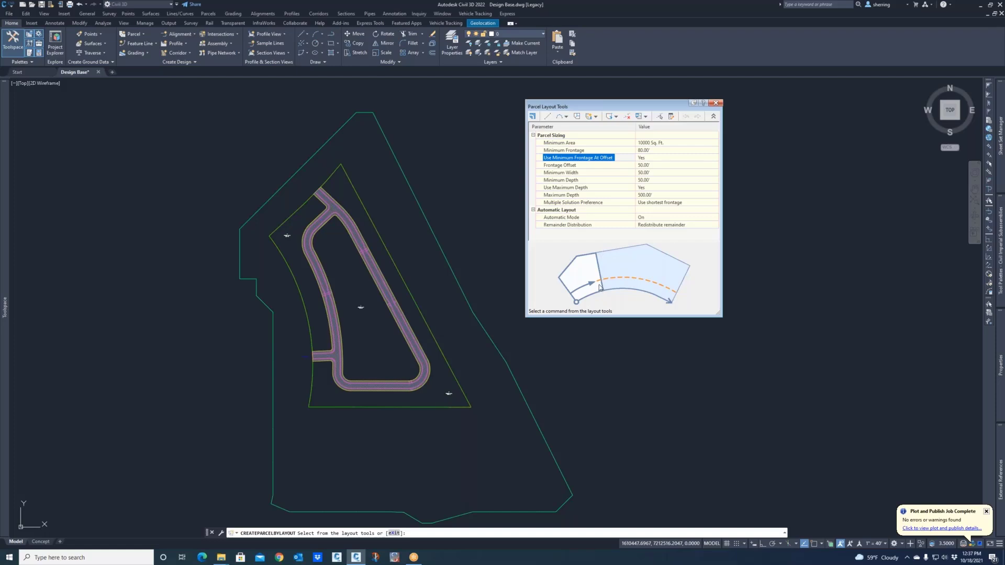
click(649, 159)
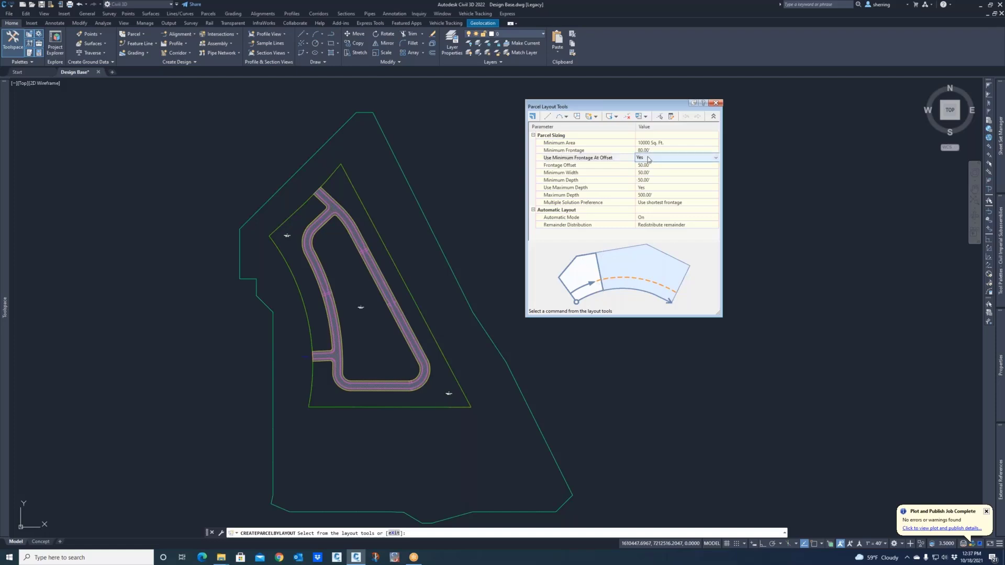
click(612, 166)
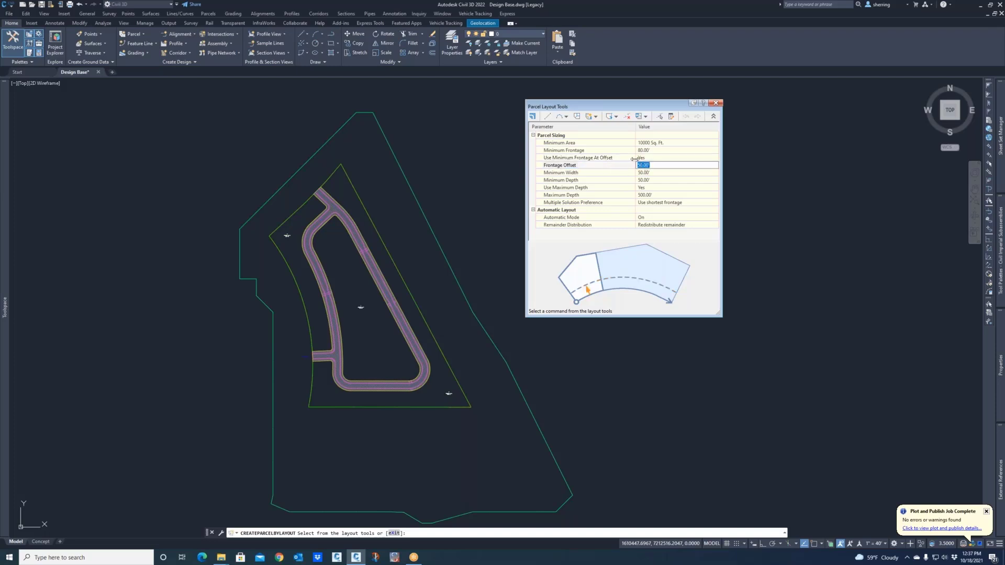
text(35)
click(589, 174)
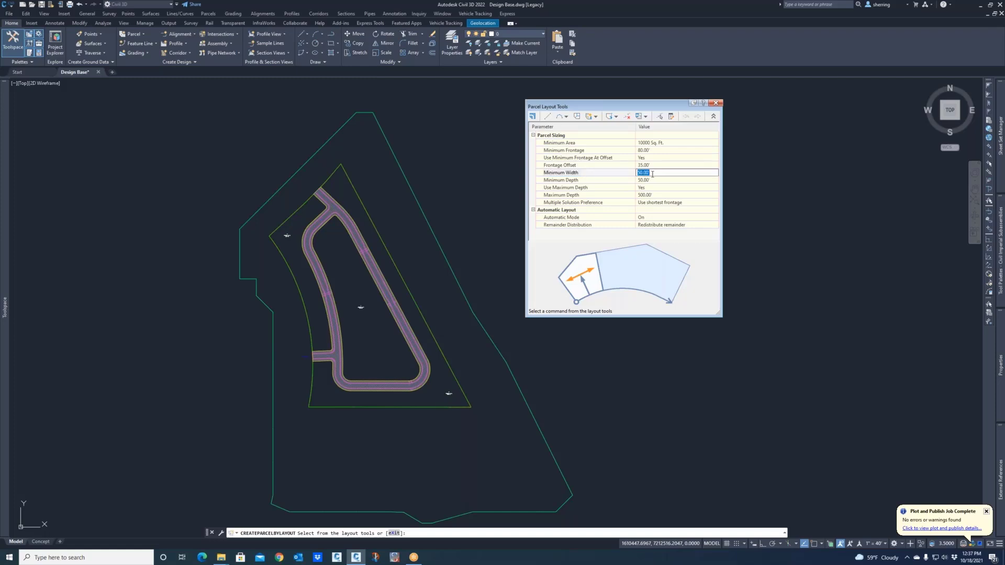
text(80)
Step: Check the minimum depth and the automatic layout options, leaving Automatic Mode set to On
click(594, 181)
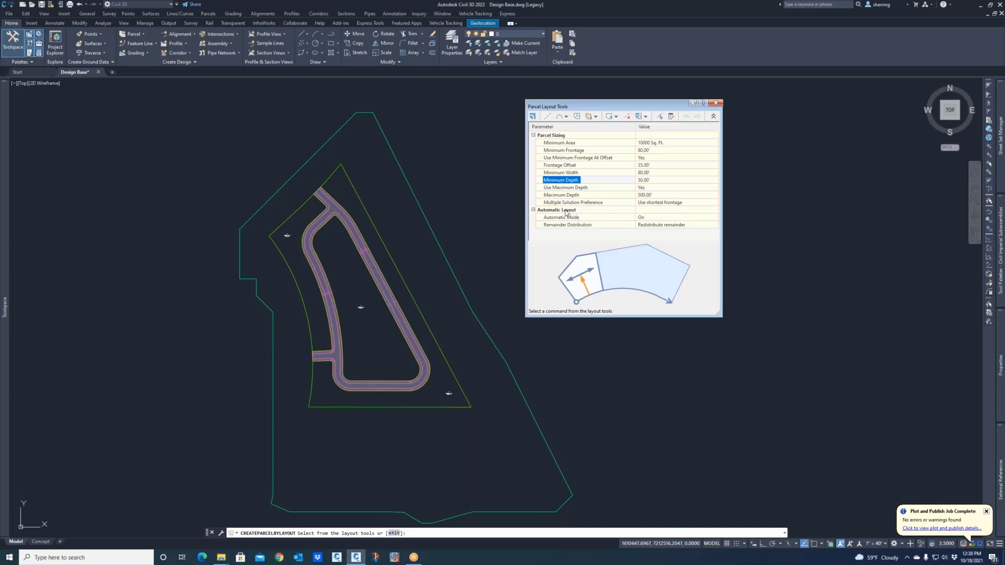
click(647, 217)
click(652, 218)
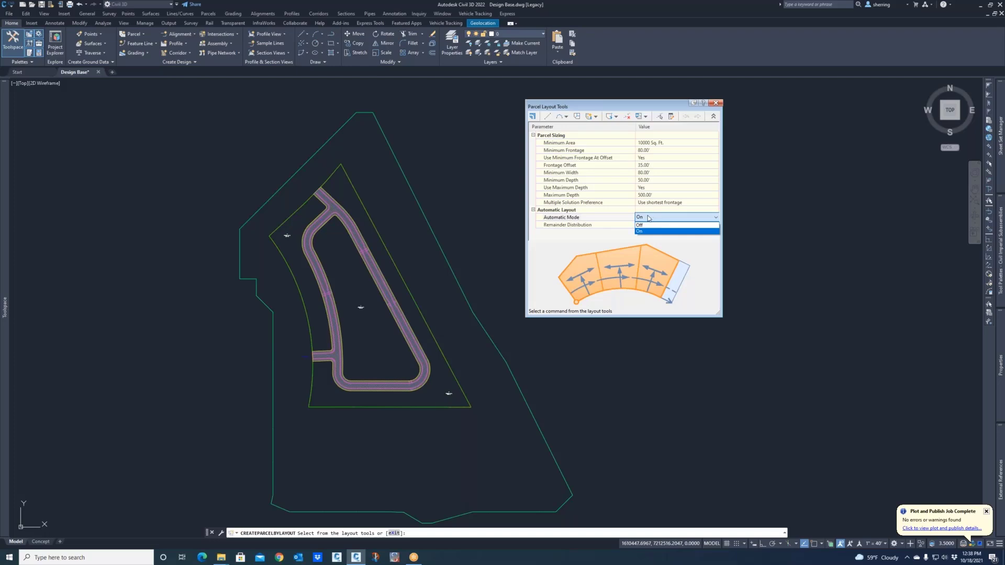
click(648, 219)
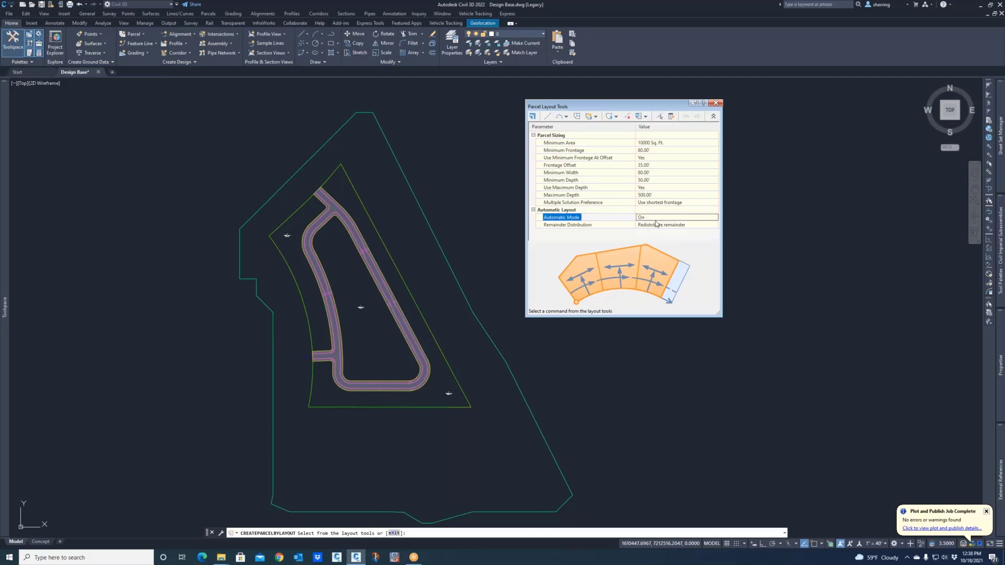
Step: Preview Create parcel from remainder and Place remainder in last parcel, and restore Redistribute remainder as the remainder distribution
click(681, 225)
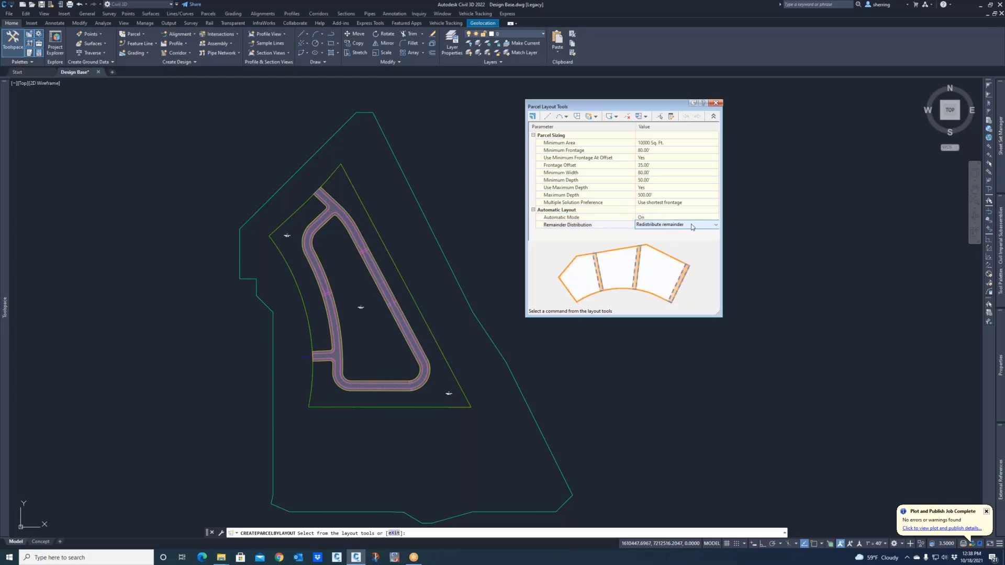
click(688, 225)
click(686, 233)
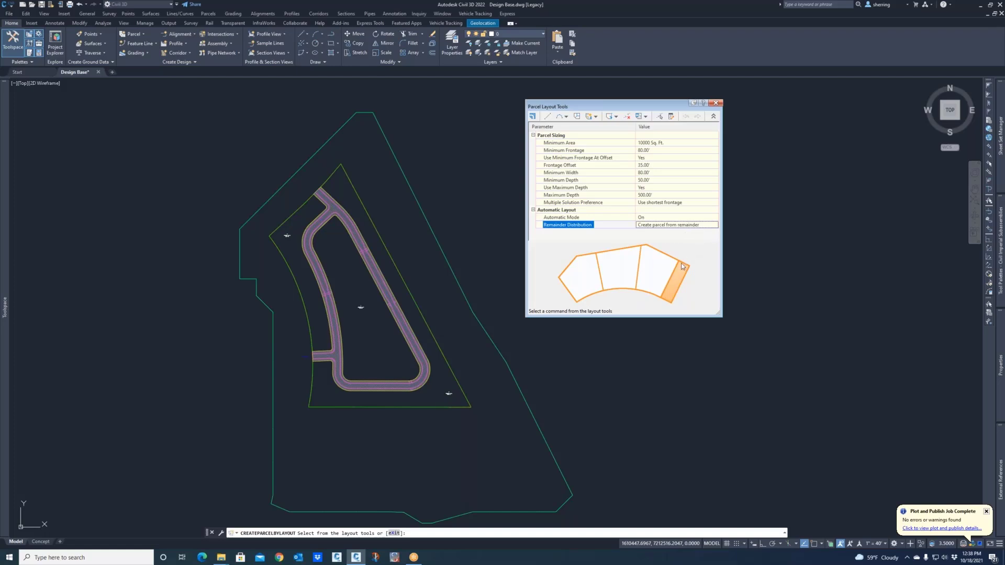
click(702, 225)
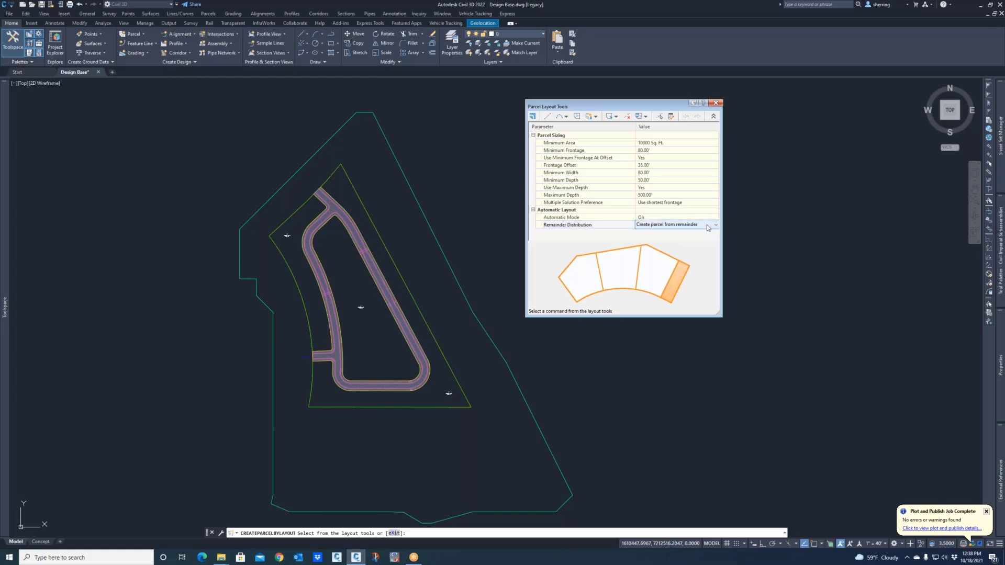
click(702, 224)
click(690, 239)
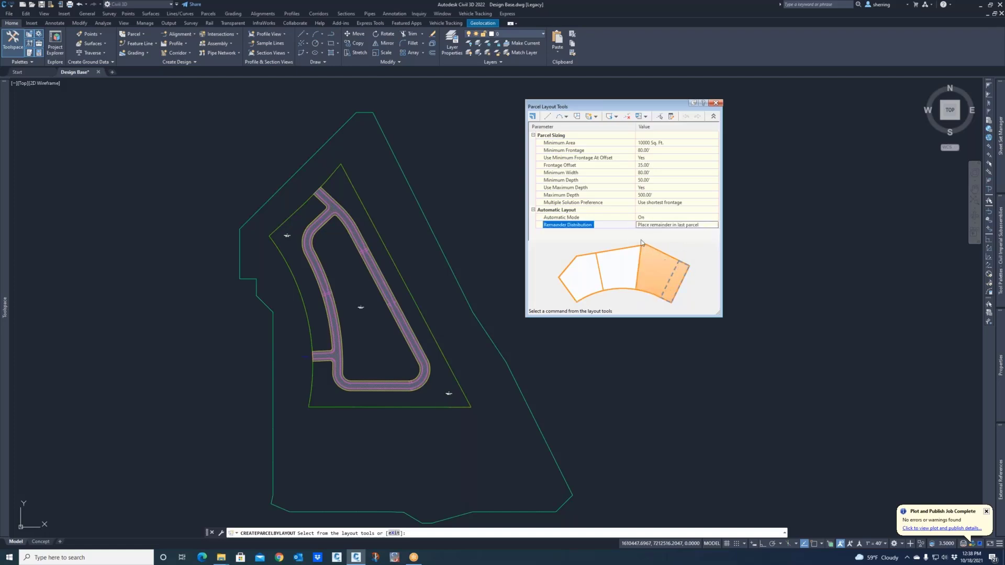
click(678, 226)
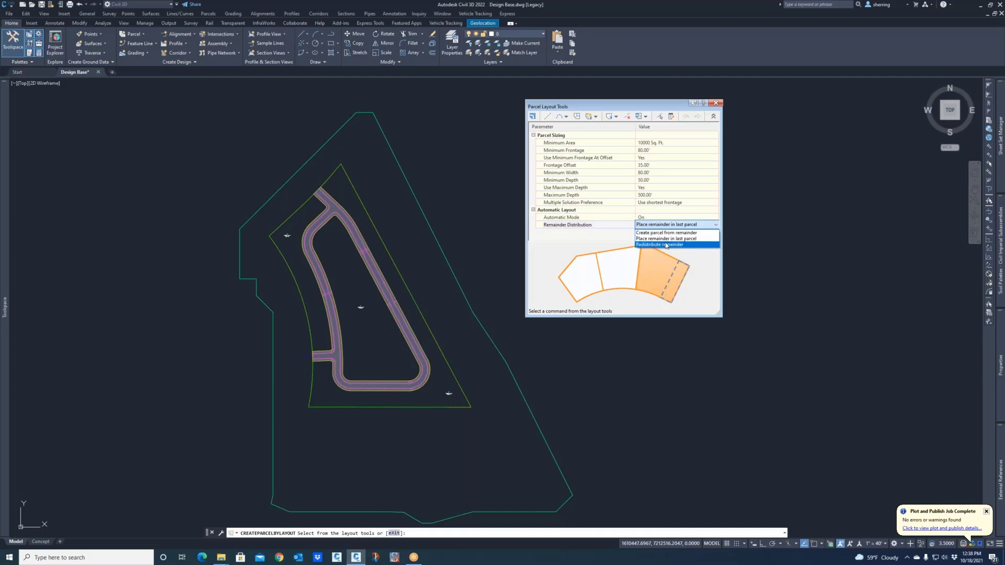
click(665, 245)
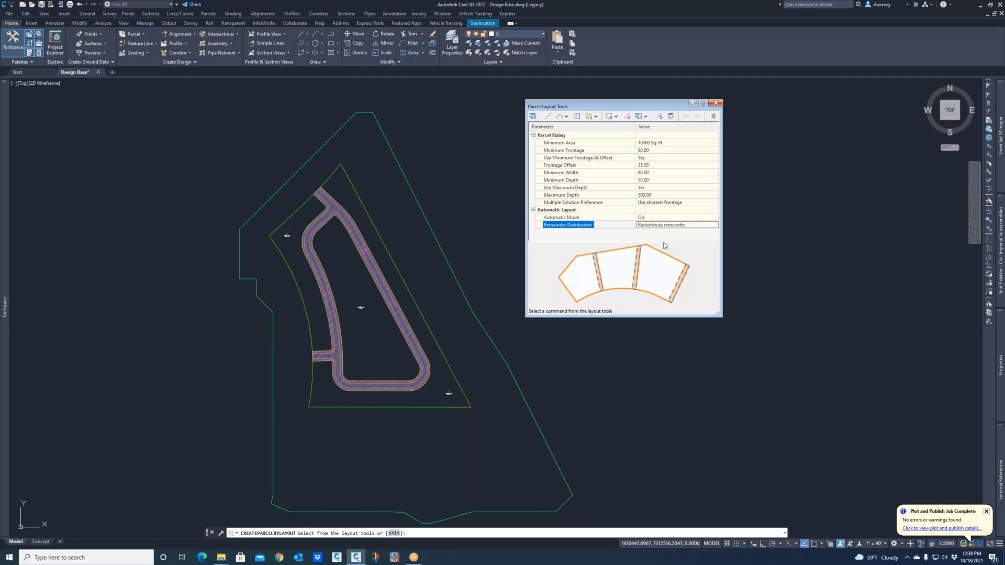
click(634, 219)
click(649, 225)
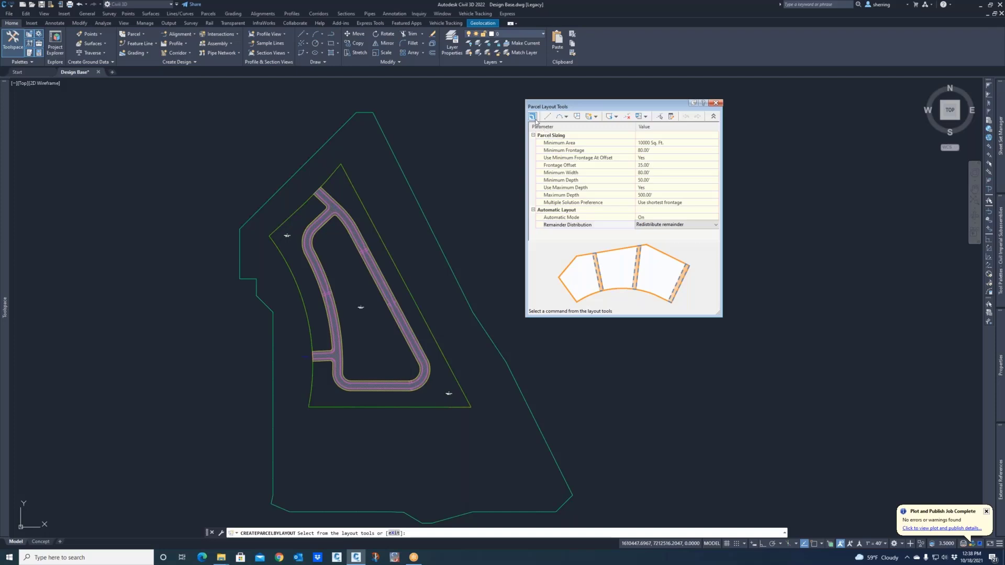
Step: Start Slide Line - Create with the SC: LOT Name & Area label style and automatic segment labels turned off
click(596, 116)
click(597, 116)
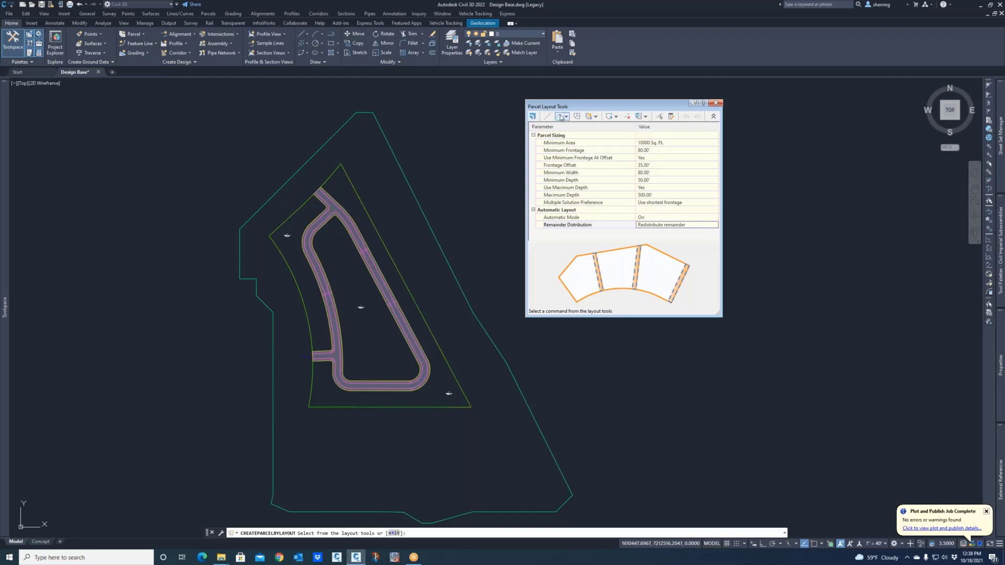
click(597, 116)
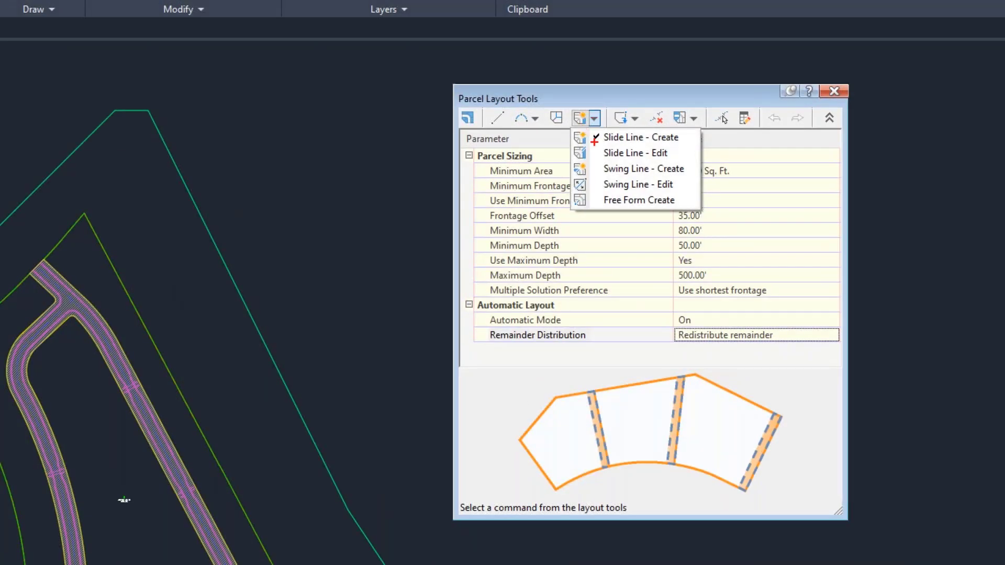
drag(594, 140, 680, 144)
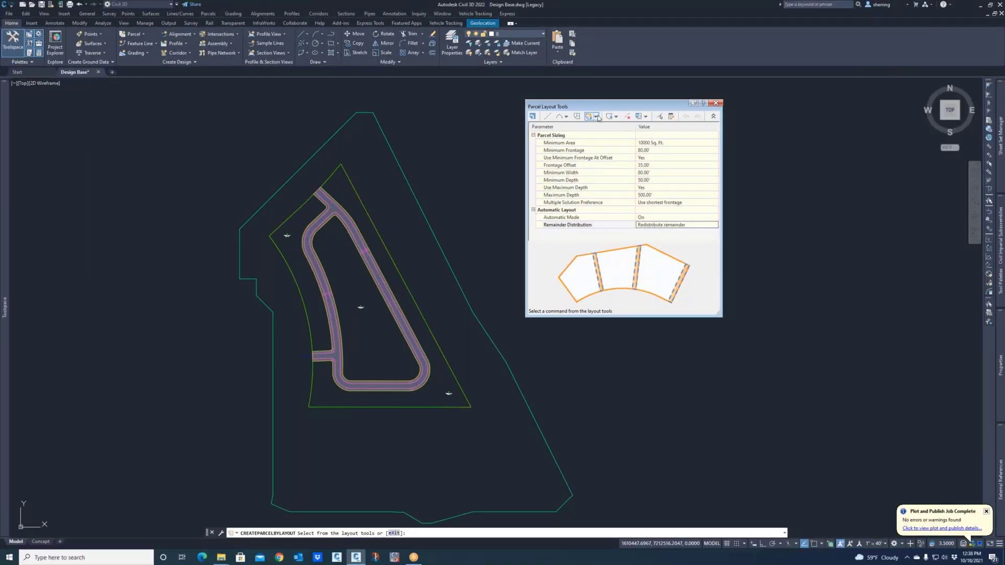
click(594, 118)
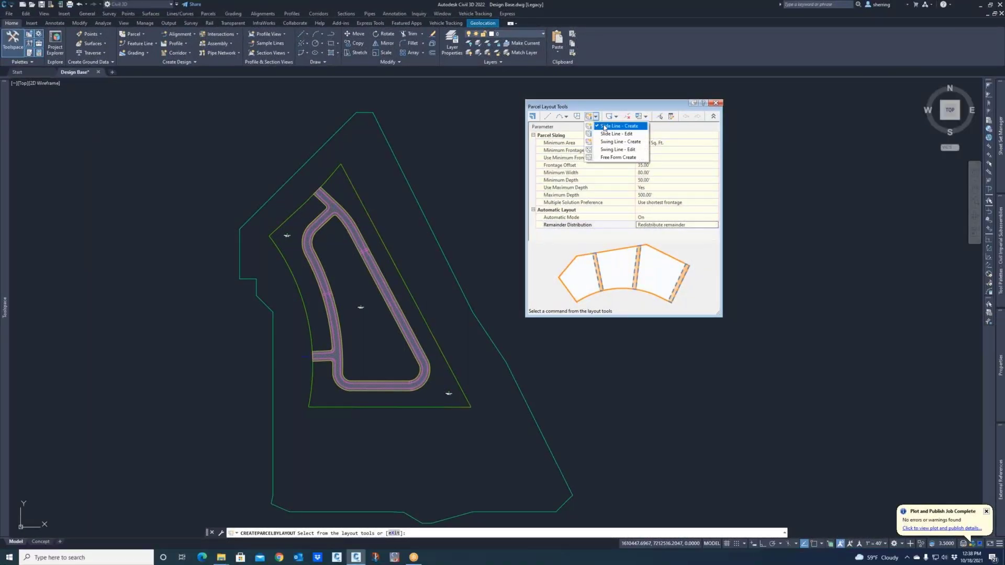
click(604, 127)
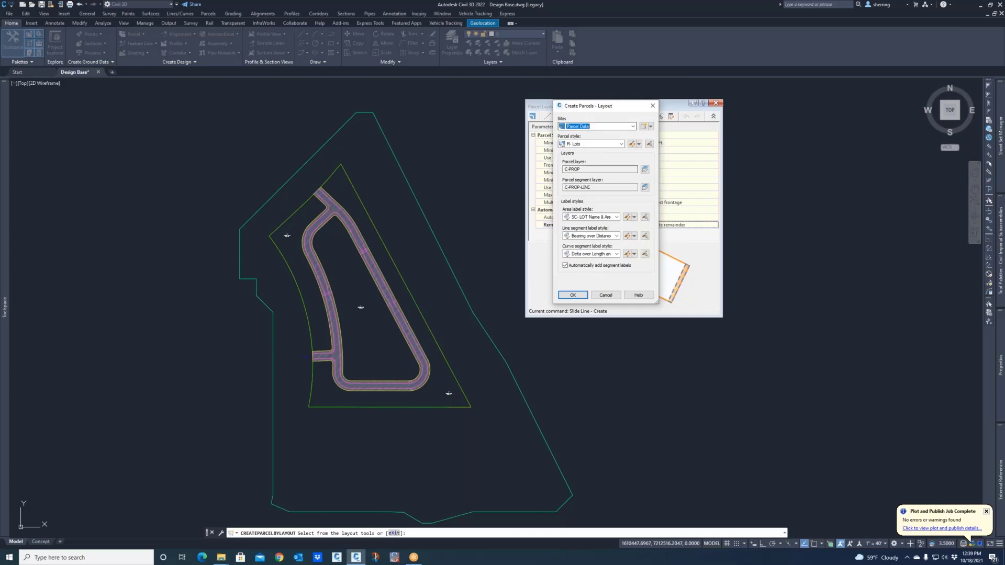
click(585, 267)
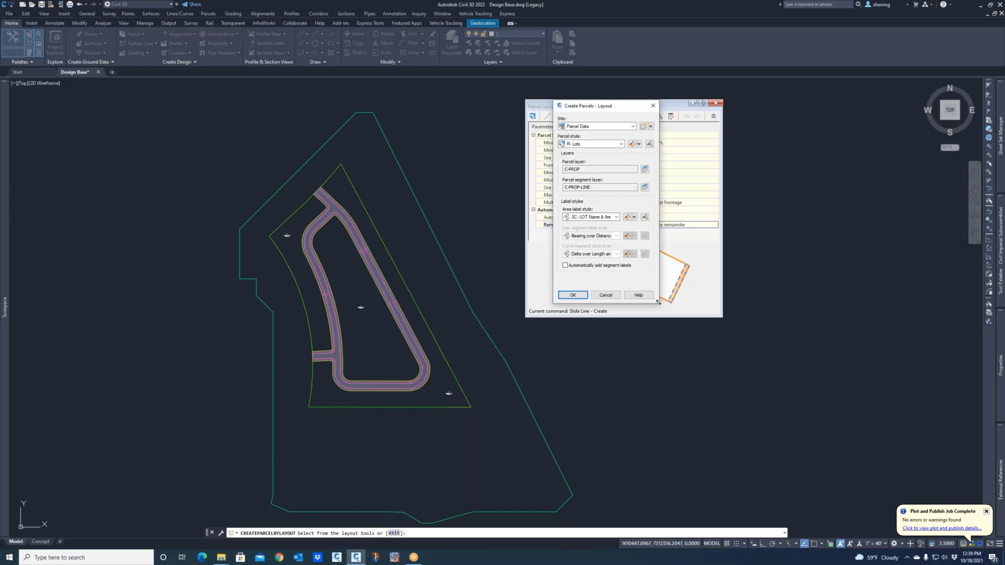
drag(656, 302, 708, 302)
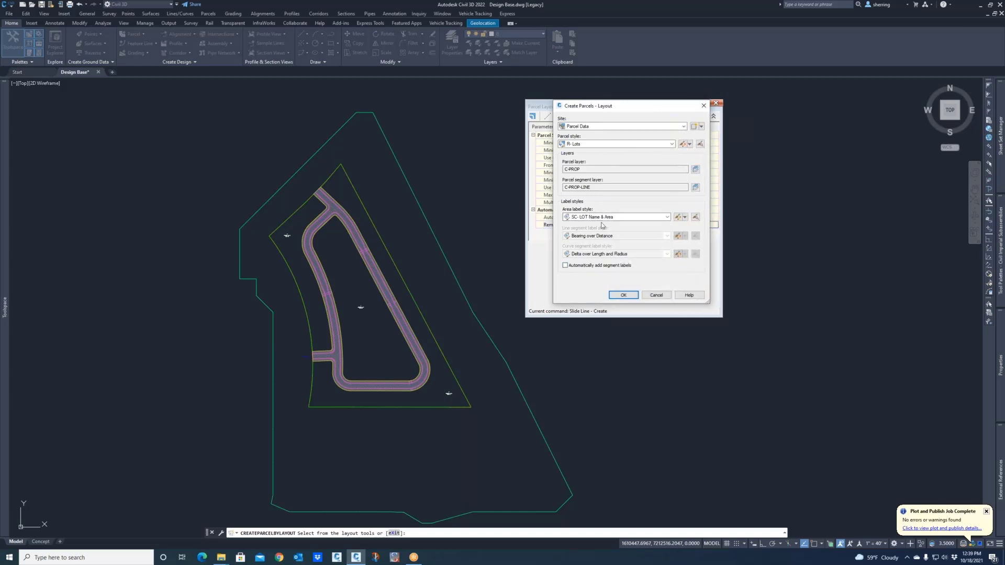
click(631, 297)
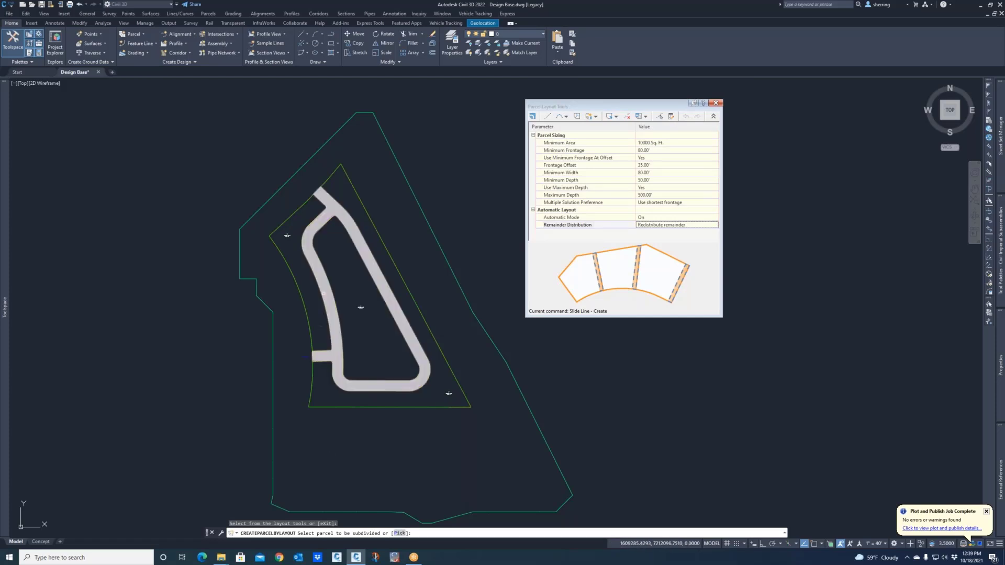
Step: Select the block parcel west of the loop road for subdivision and start its frontage at the endpoint by the northern entrance's curve return
scroll(337, 273, up, 2)
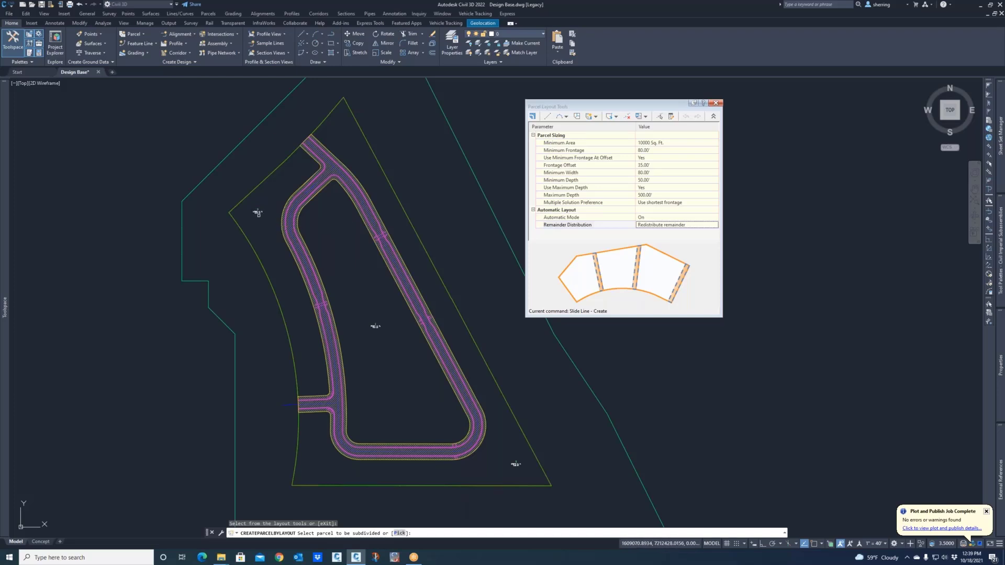
scroll(258, 211, up, 5)
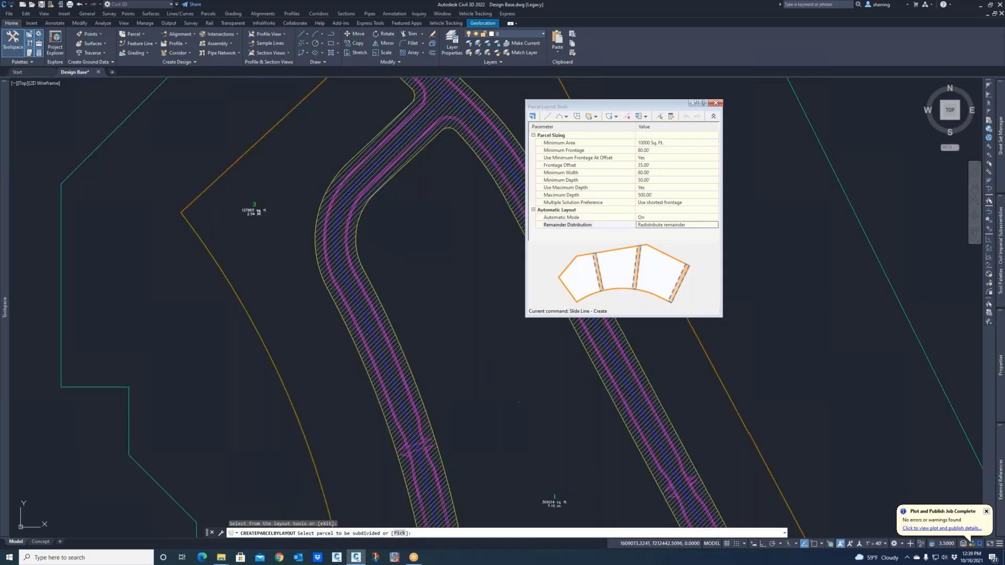
scroll(243, 212, down, 5)
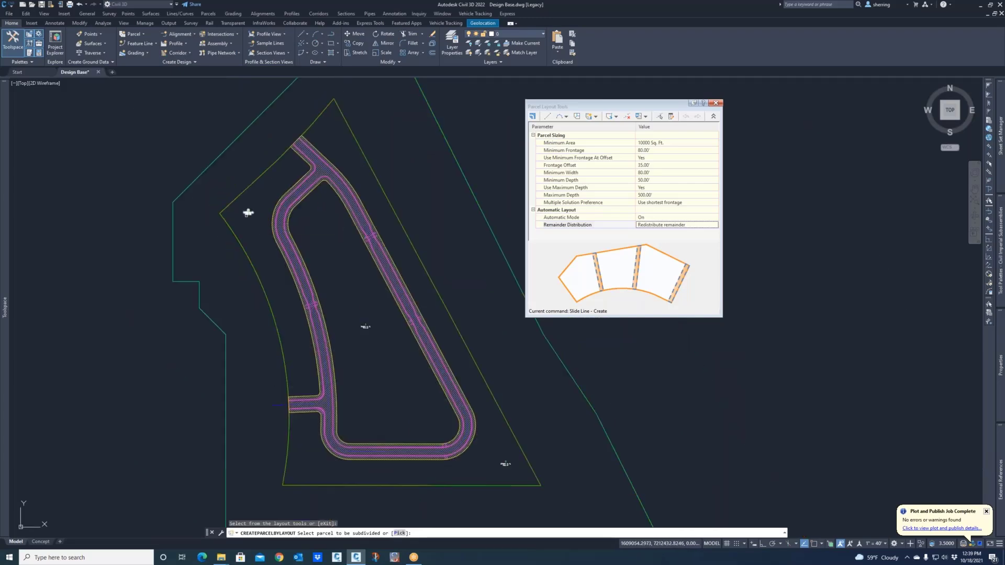
click(248, 212)
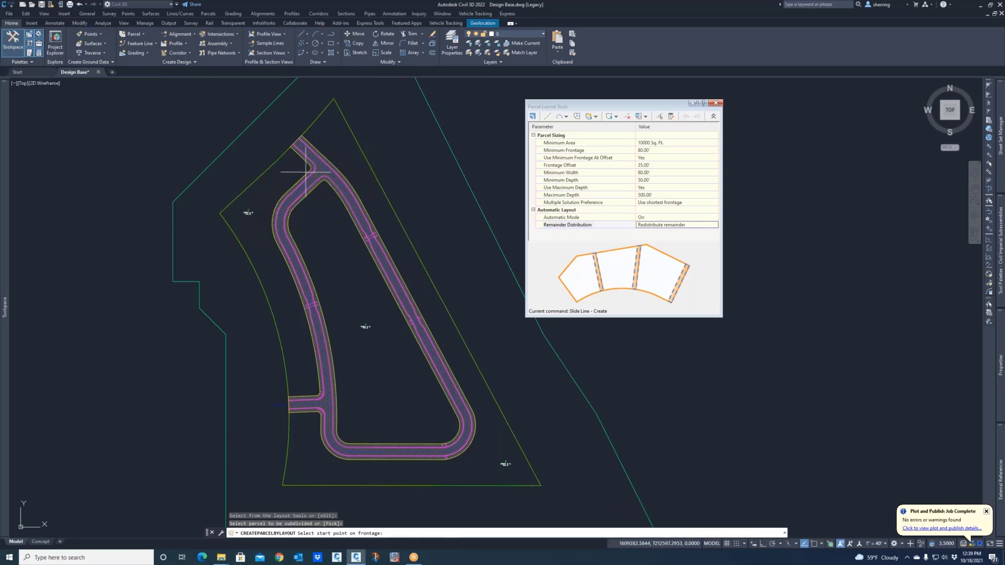
scroll(302, 171, up, 2)
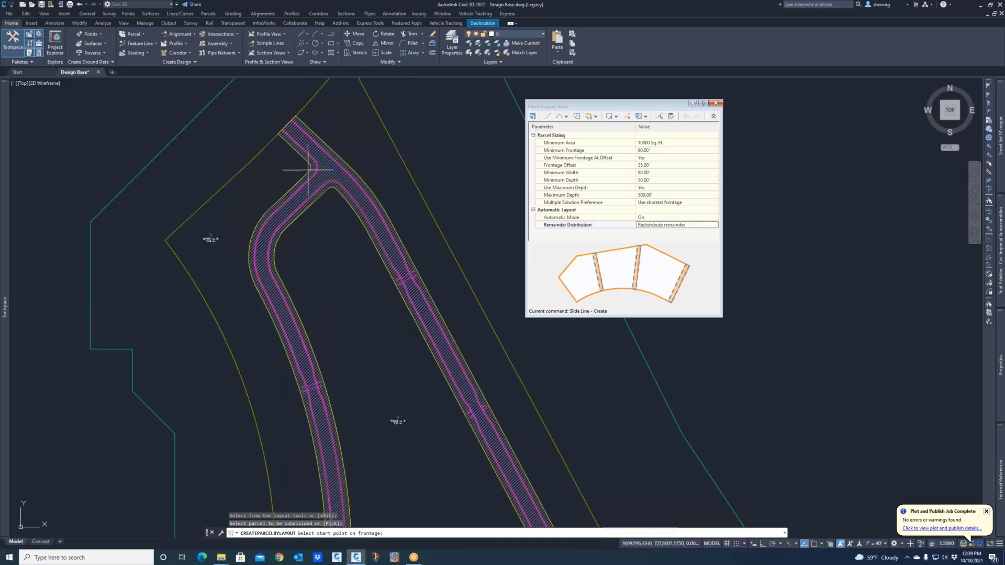
text(end)
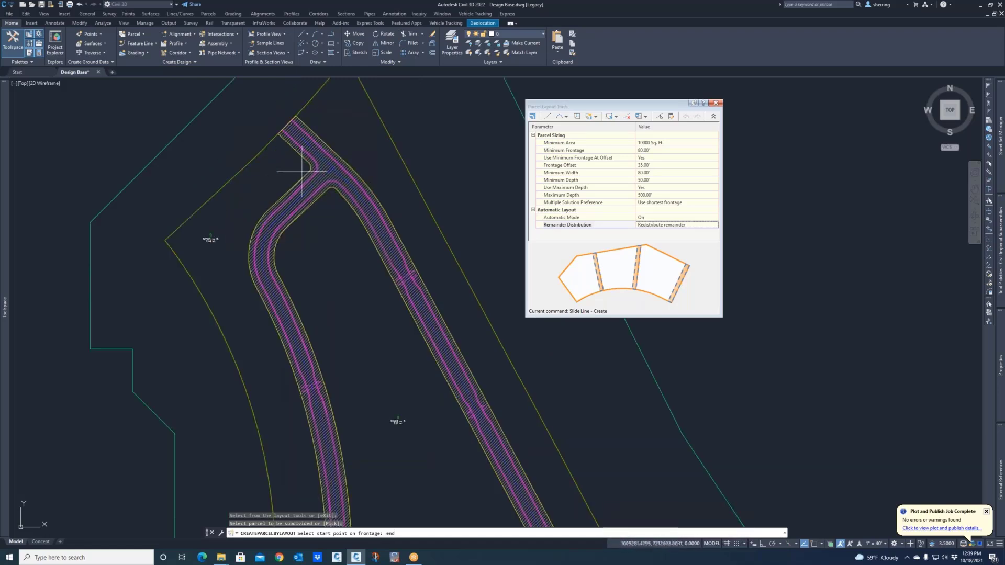
key(Return)
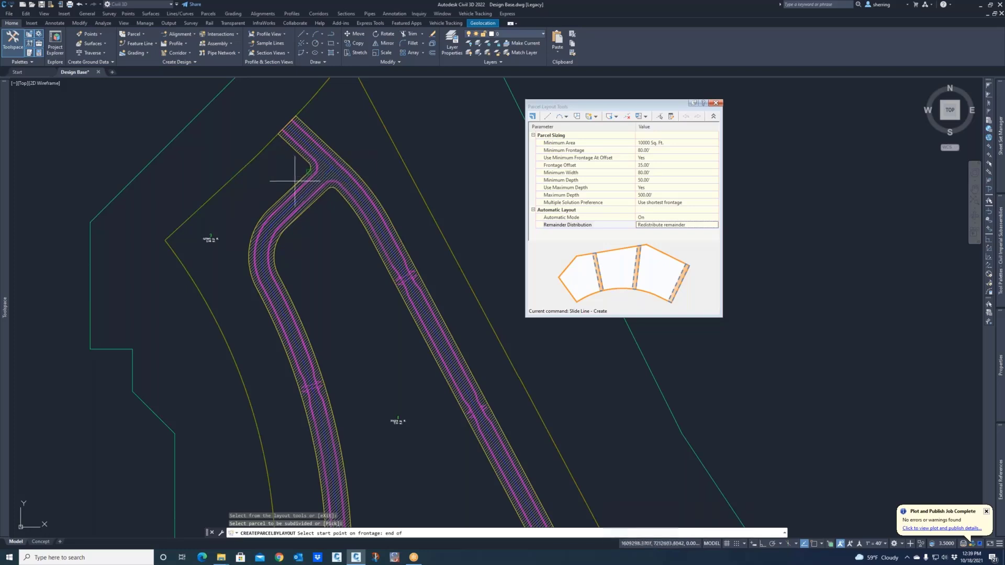
click(309, 171)
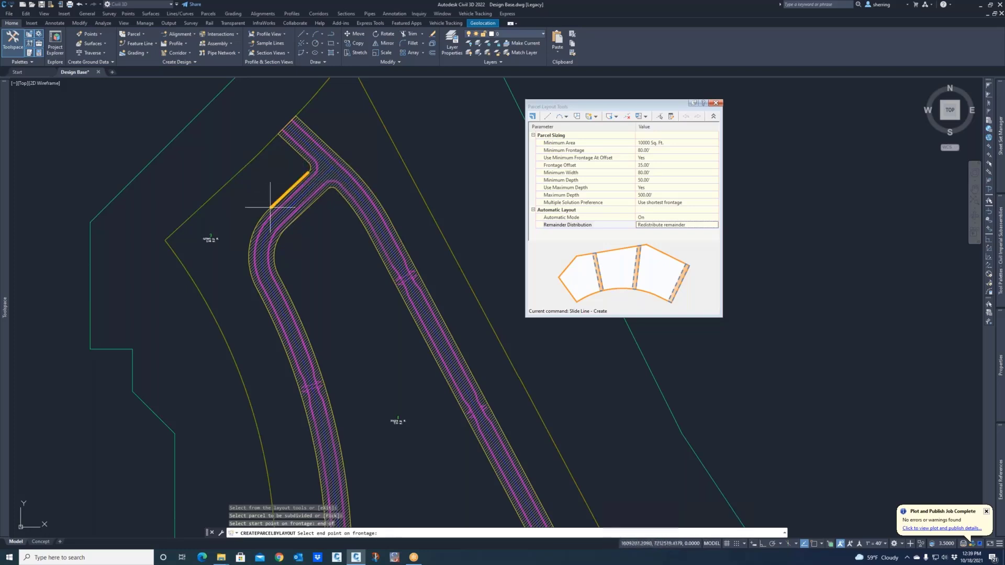
Step: Trace the frontage along the road's west side and end it at the endpoint just north of the western entrance road
scroll(270, 212, down, 3)
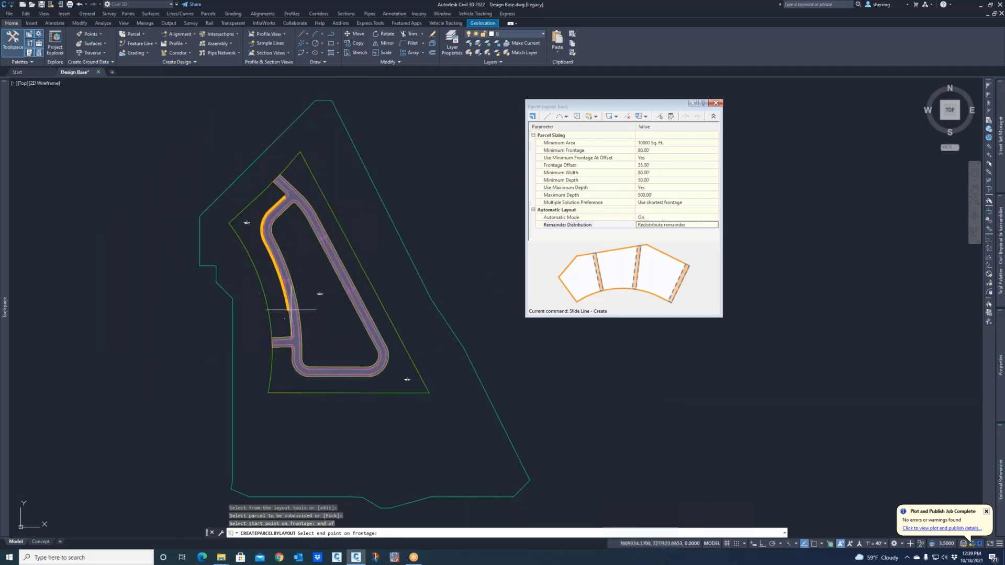
scroll(291, 326, up, 2)
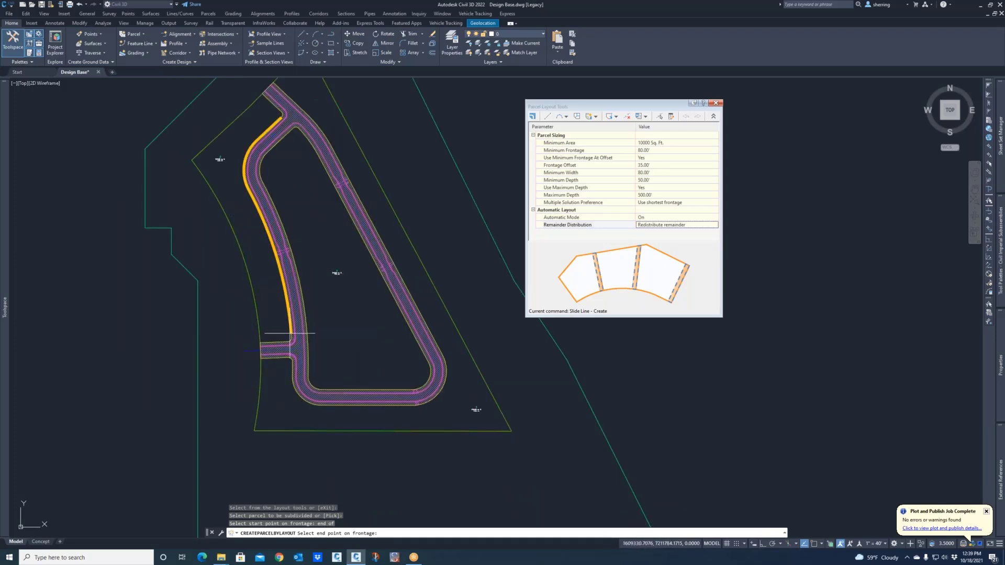
text(end)
key(Return)
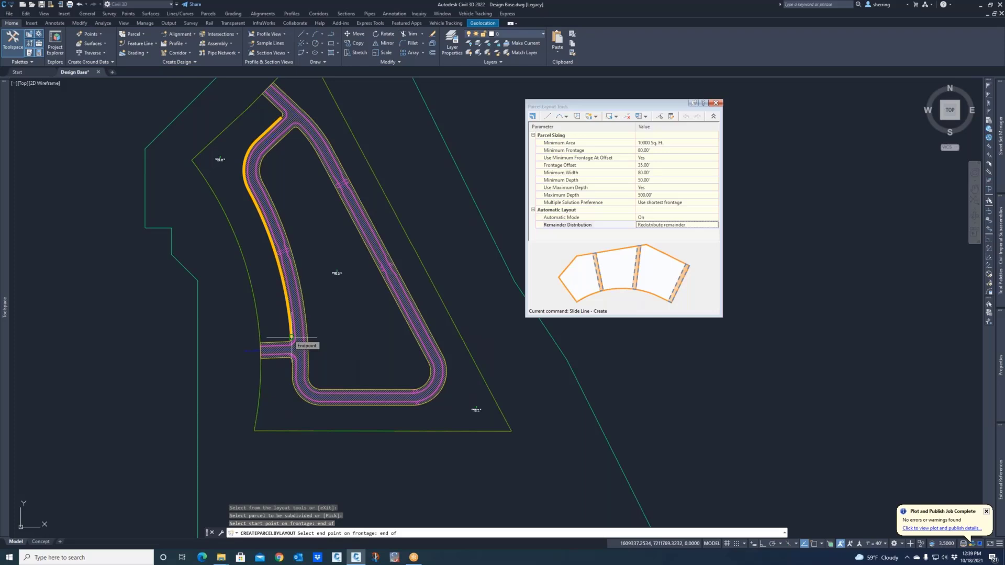
click(291, 338)
middle_drag(243, 287, 299, 336)
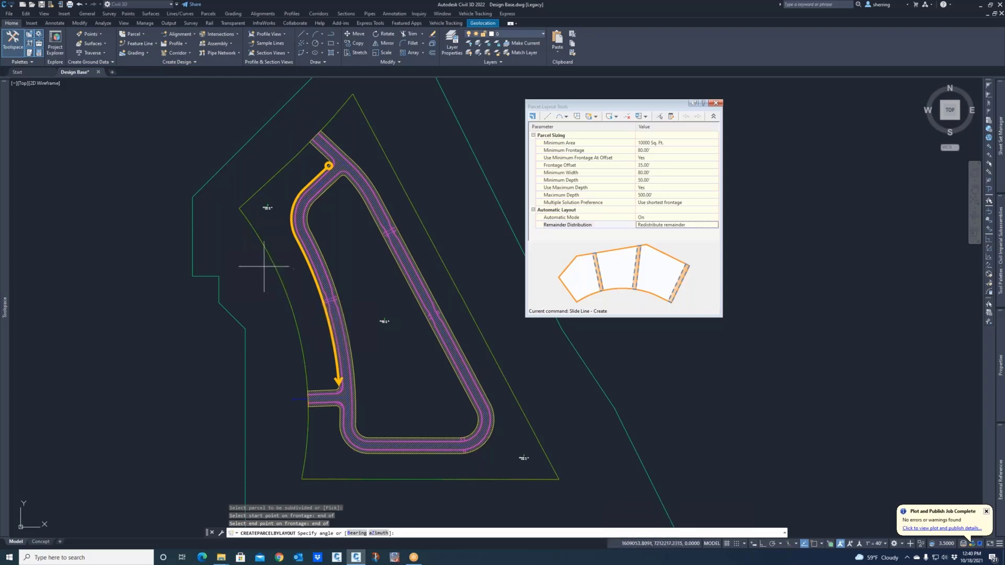
Step: Set the lot line angle to 90 degrees from the frontage and accept the generated lots in the western block
text(90)
key(Return)
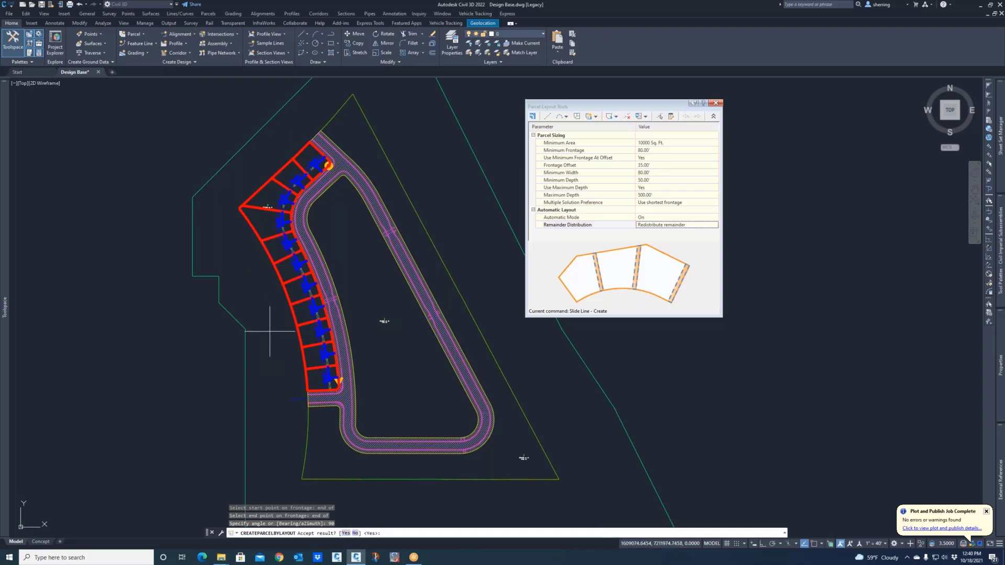
key(Return)
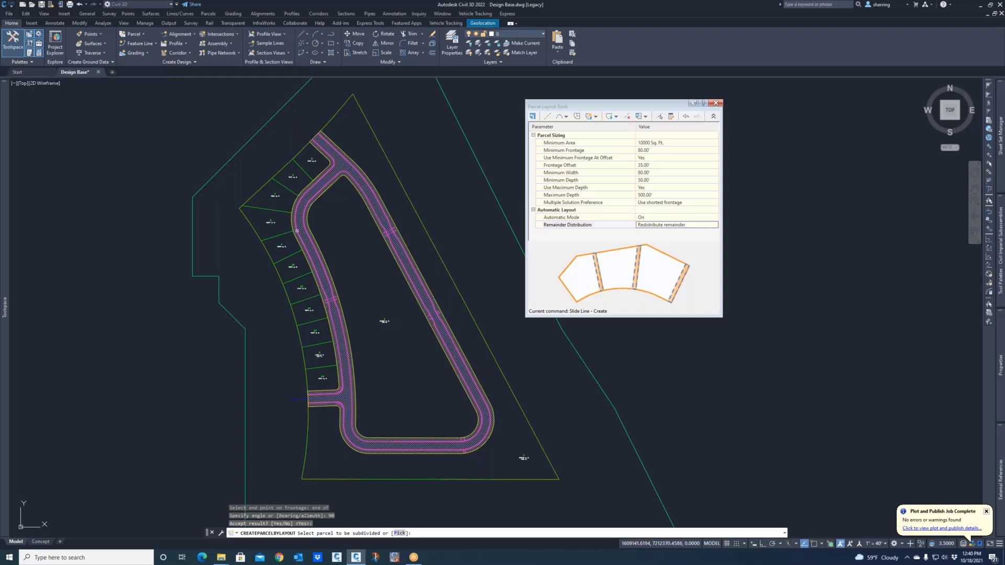
scroll(297, 231, up, 4)
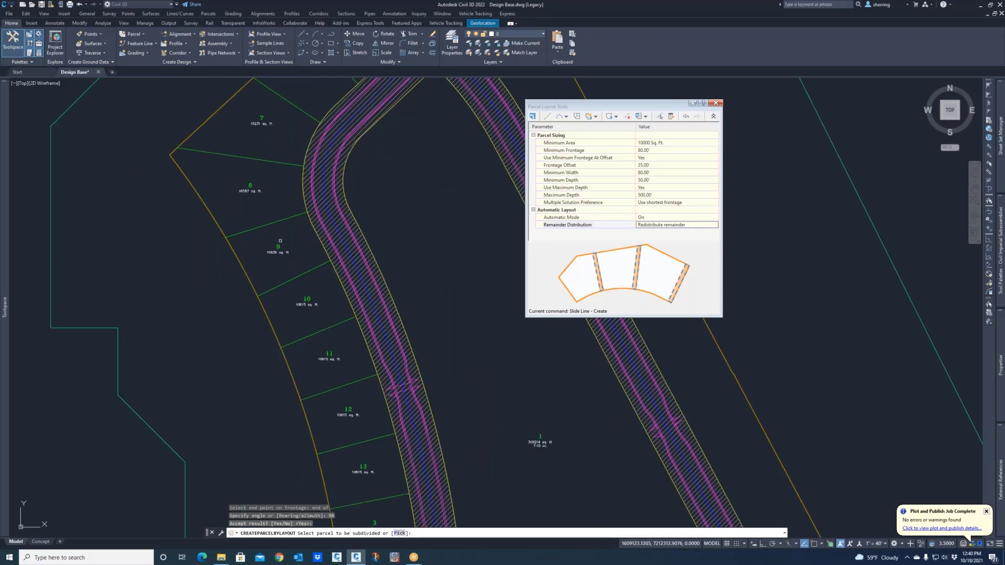
scroll(281, 241, down, 2)
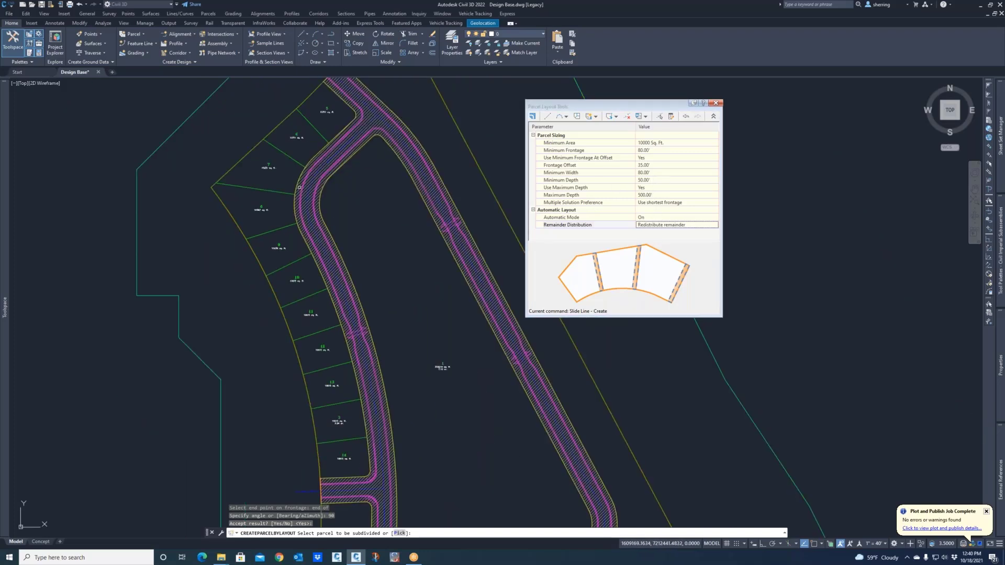
scroll(335, 257, down, 2)
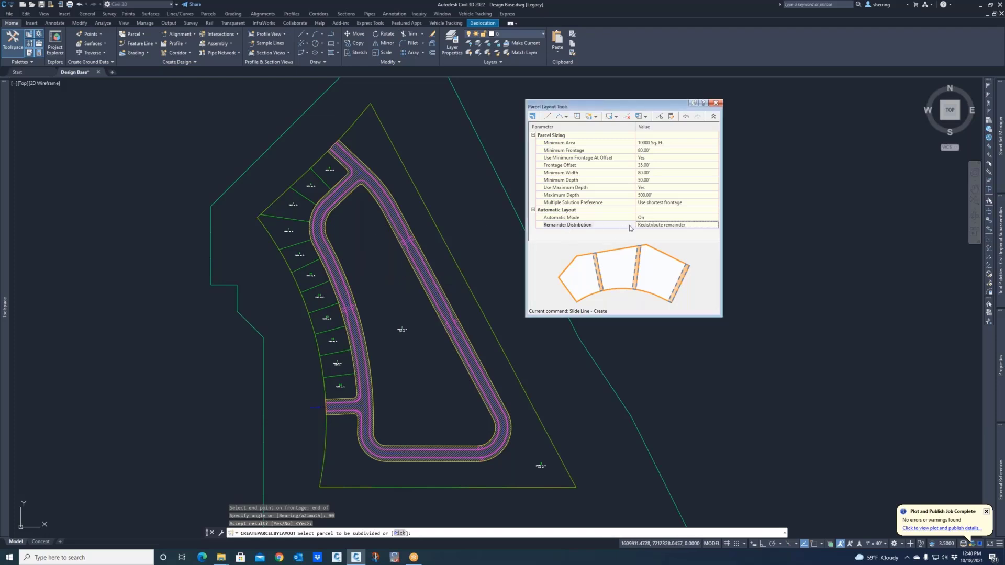
Step: Set Automatic Mode to Off for the parcel layout
click(649, 218)
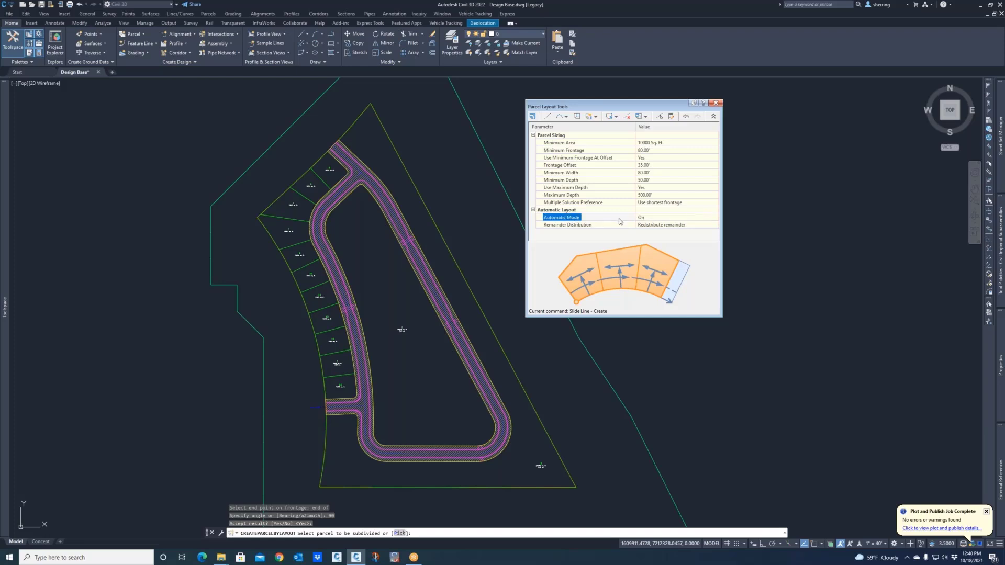
click(652, 217)
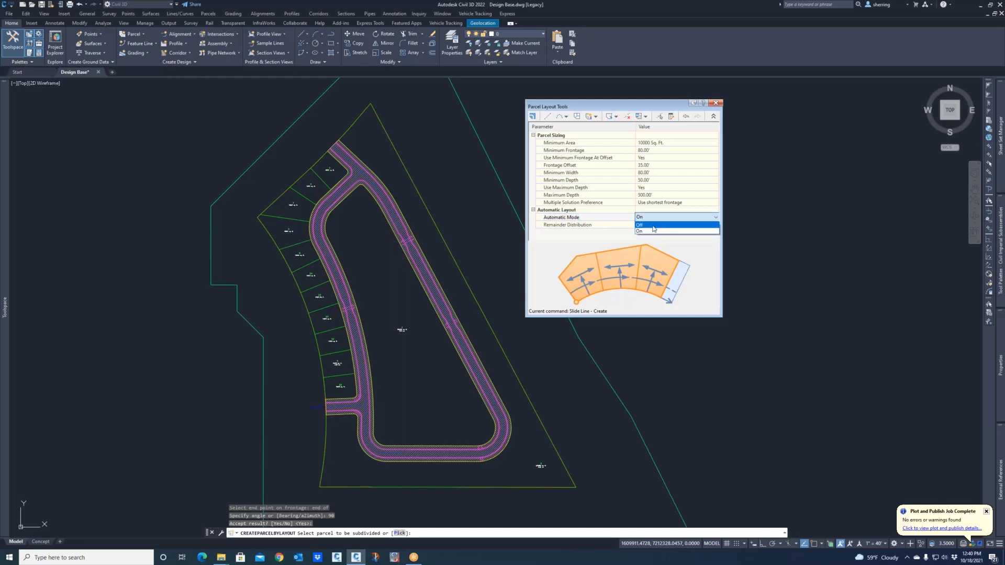
click(648, 226)
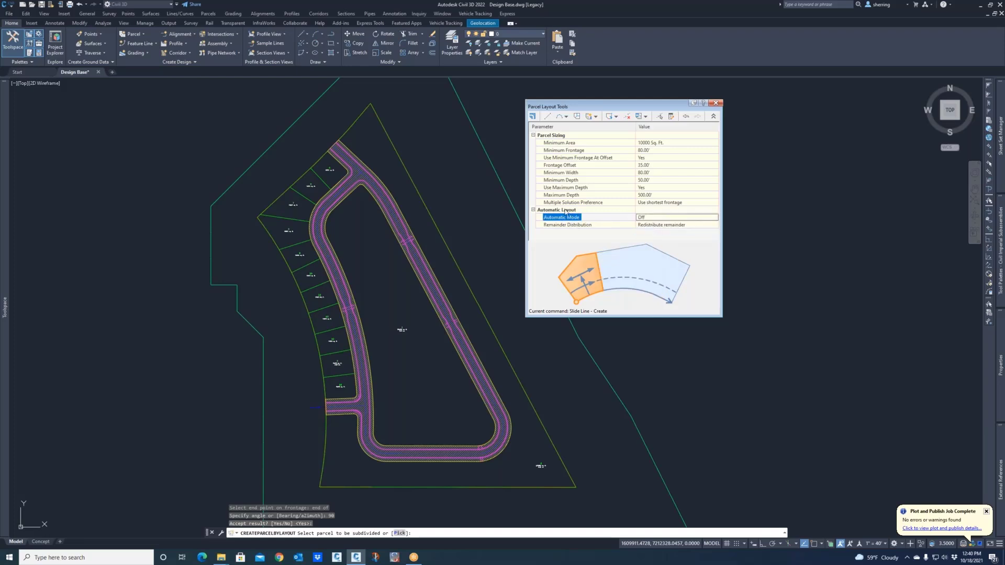
Step: Start Slide Line - Create on the outer block parcel east and south of the loop road, beginning its frontage at the endpoint by the northern entrance
click(597, 117)
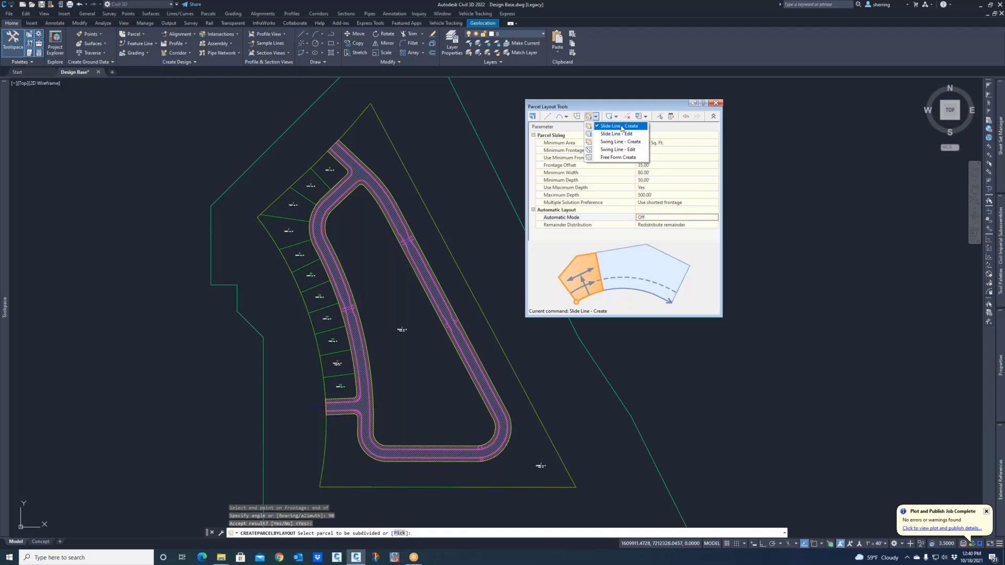
click(622, 126)
click(541, 465)
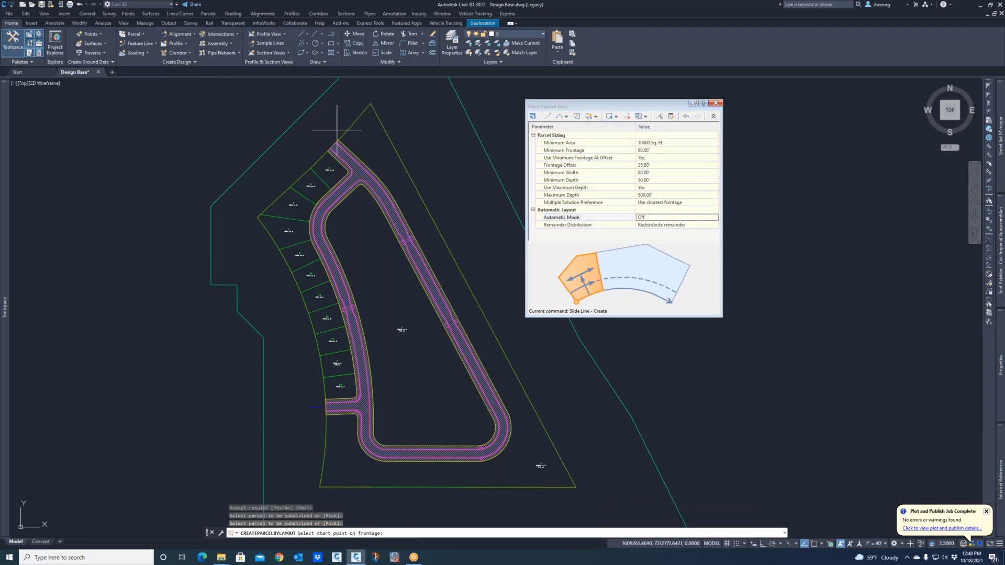
text(end)
key(Return)
click(344, 145)
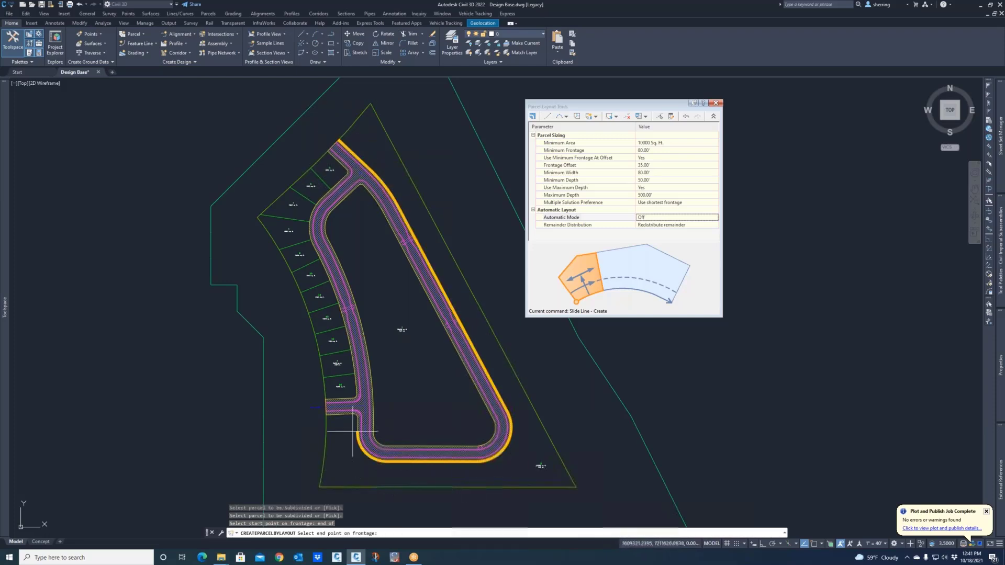
Step: Trace the frontage around the loop's outer side to the endpoint just south of the western entrance road and set the lot line angle to 90 degrees
text(end of)
key(Return)
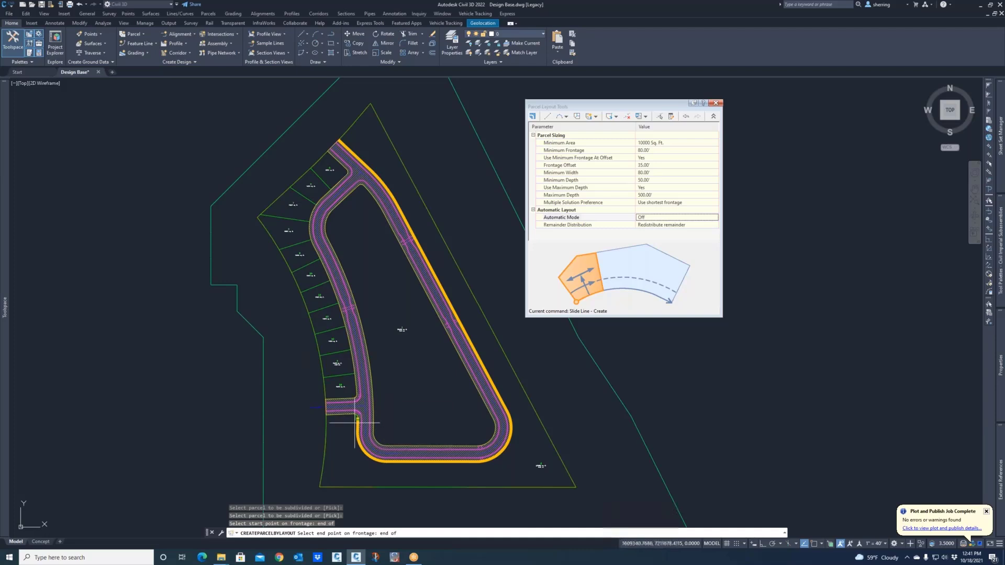
click(355, 425)
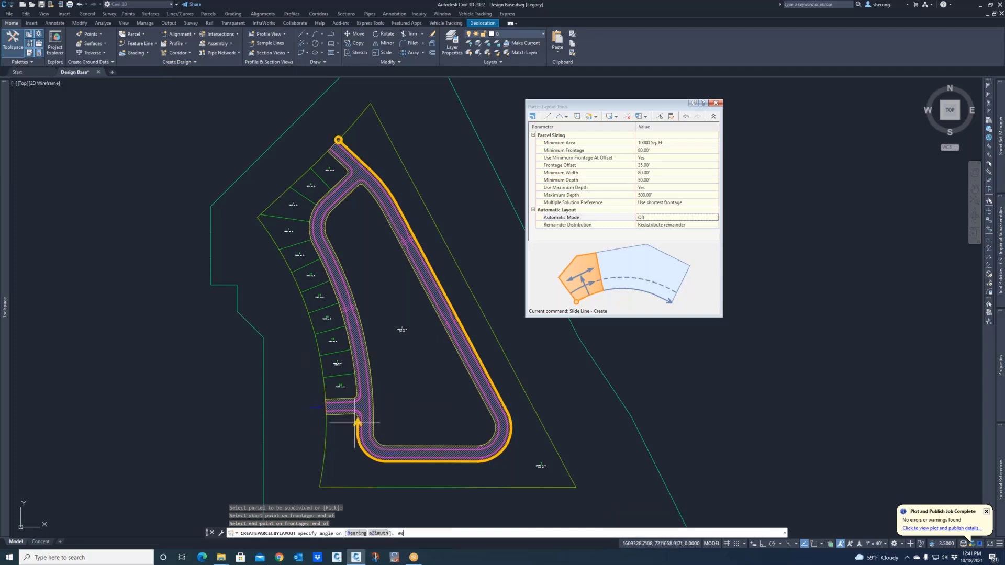
key(Return)
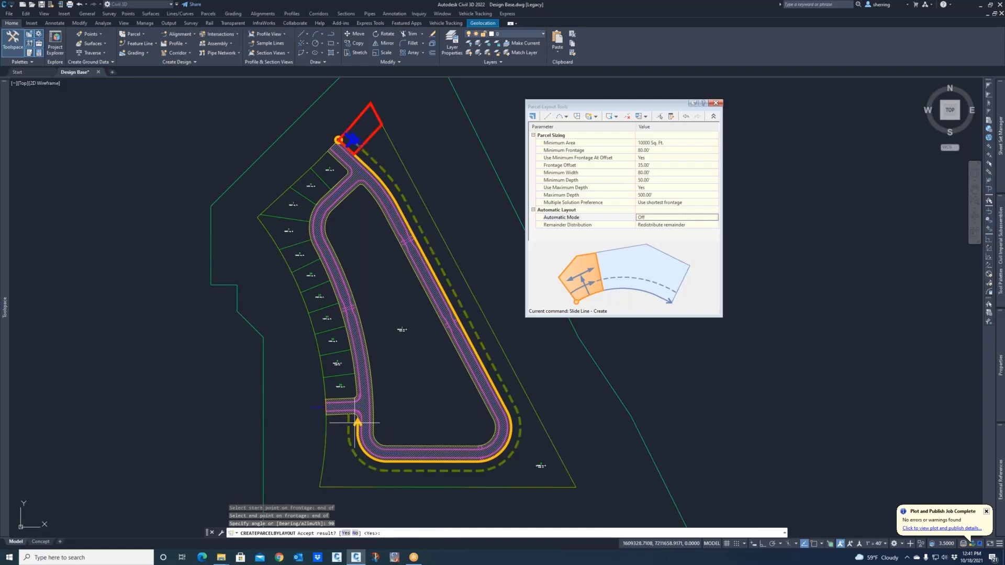
Step: Accept the proposed lots one by one down the east side through the southeast curve, ending the layout before the southeast corner remainder
key(Return)
key(Return)
key(Return)
key(Return)
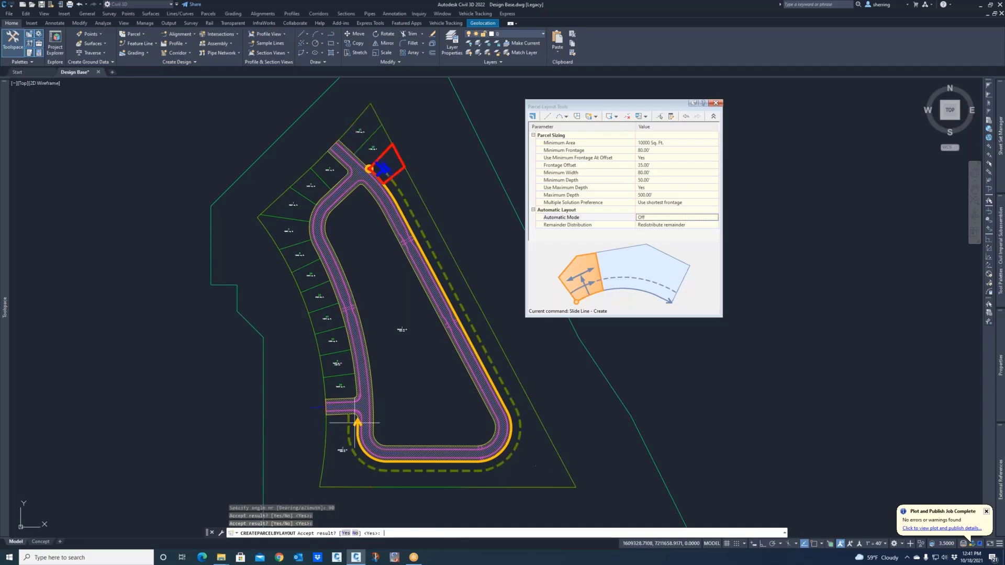
key(Return)
key(Return)
key(Return)
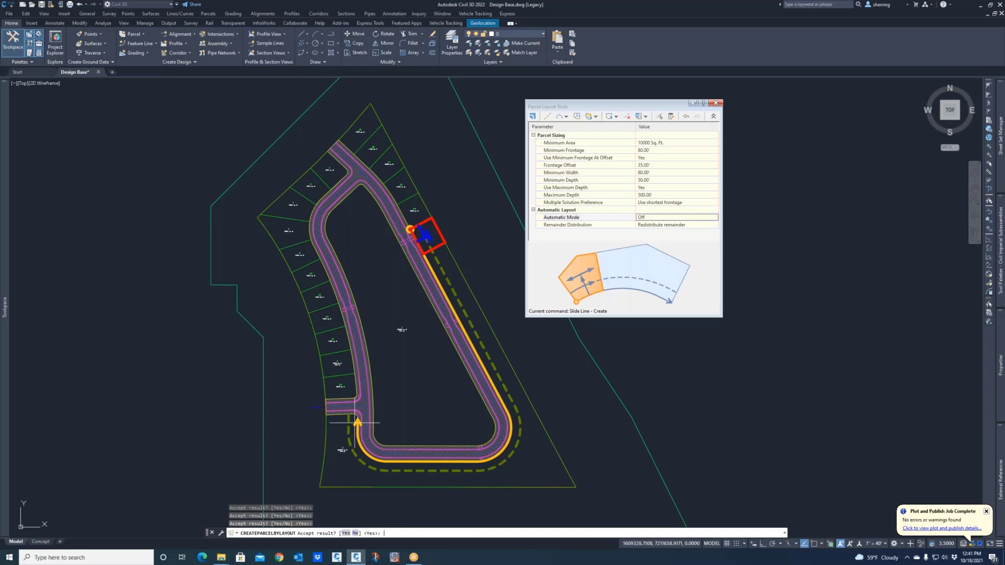
key(Return)
key(Return)
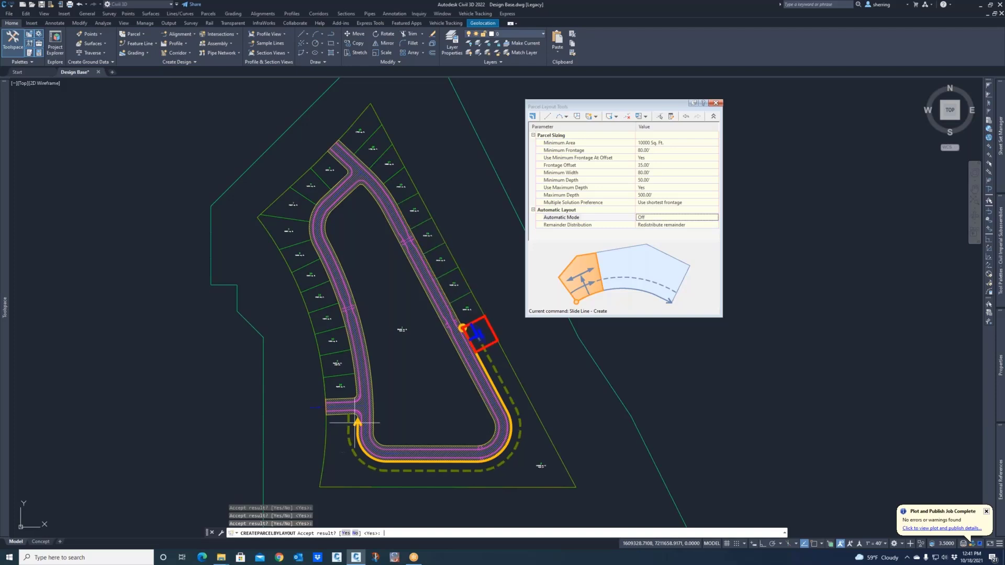
scroll(474, 309, up, 4)
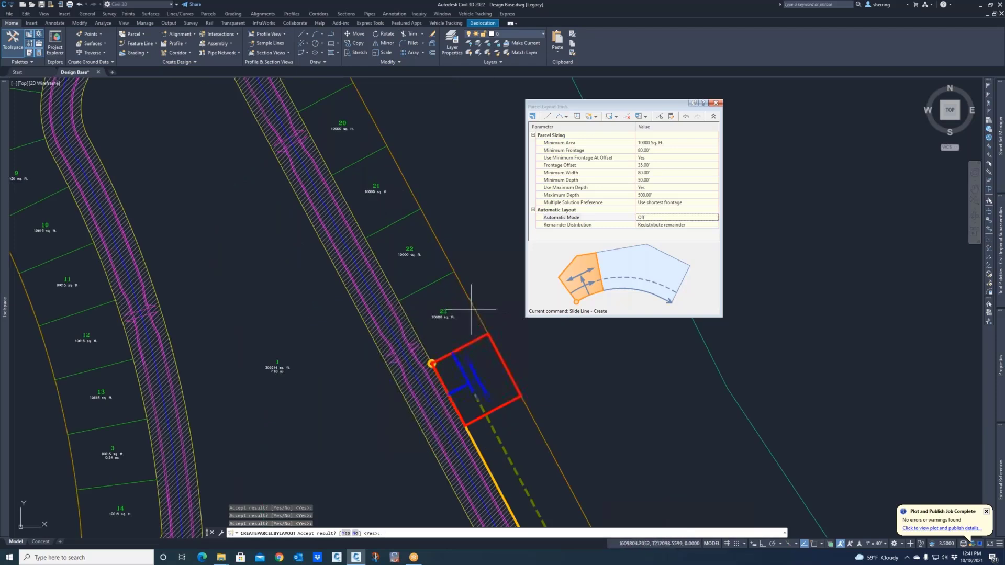
scroll(379, 306, down, 4)
key(Return)
key(Return)
key(Return)
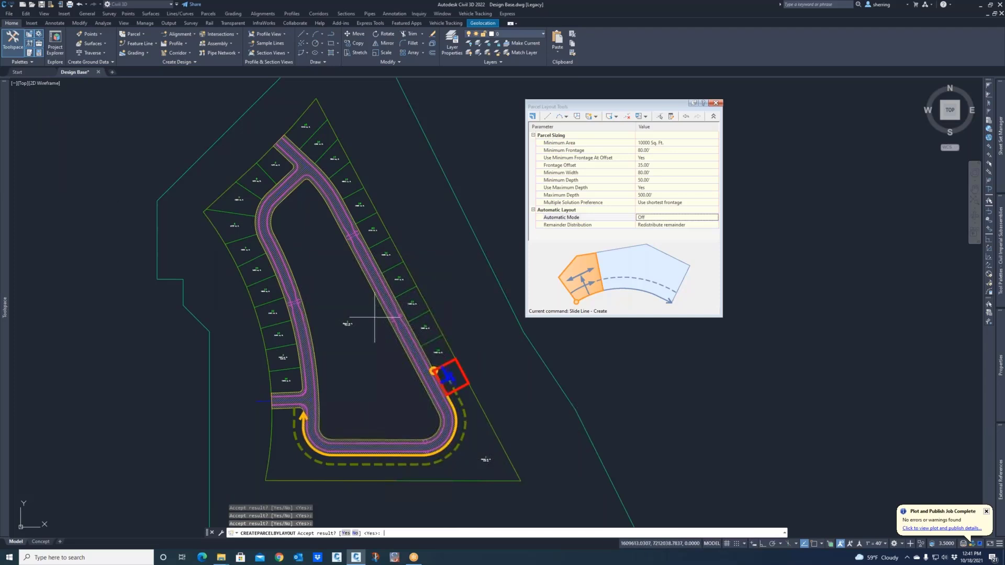
key(Return)
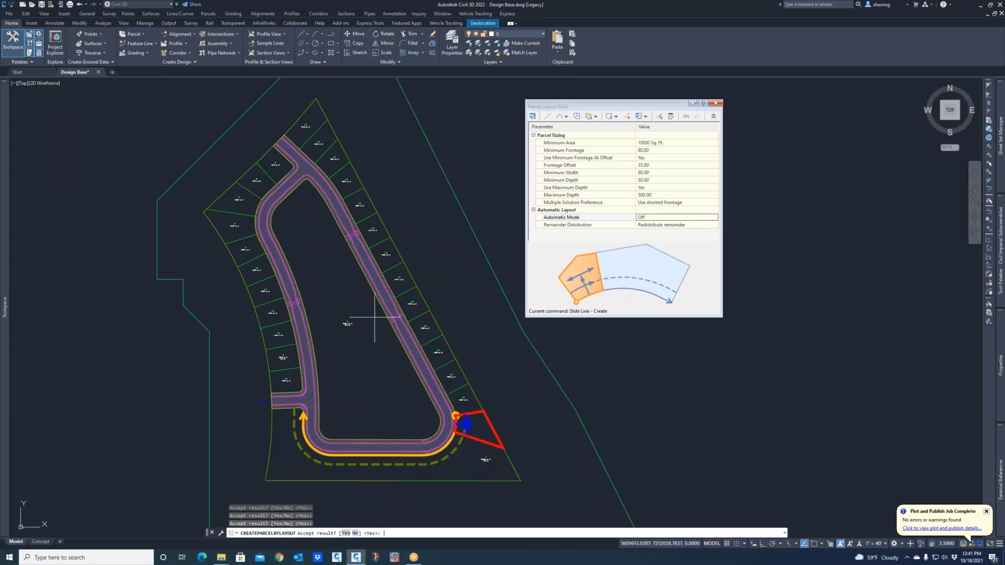
key(Return)
key(Escape)
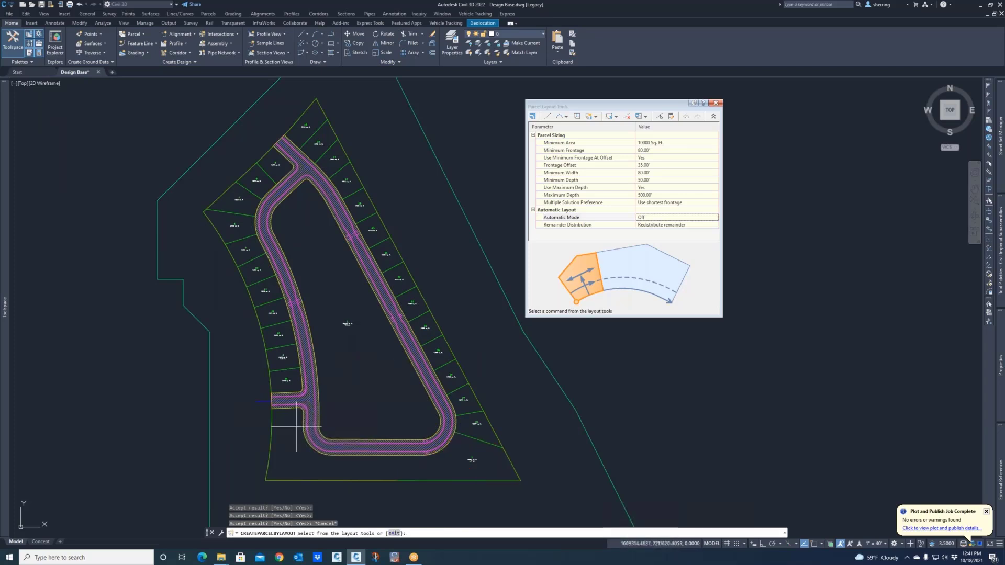
Step: Start Slide Line - Create on the remaining southern parcel, with frontage running from just south of the western entrance to the start of the southeast curve
scroll(322, 139, up, 3)
scroll(322, 139, down, 3)
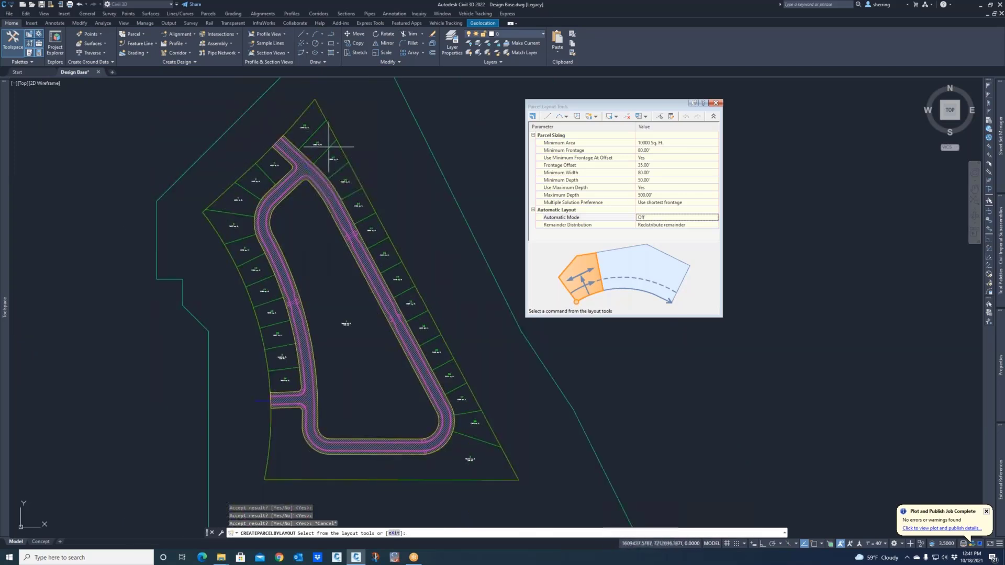
click(597, 117)
click(606, 127)
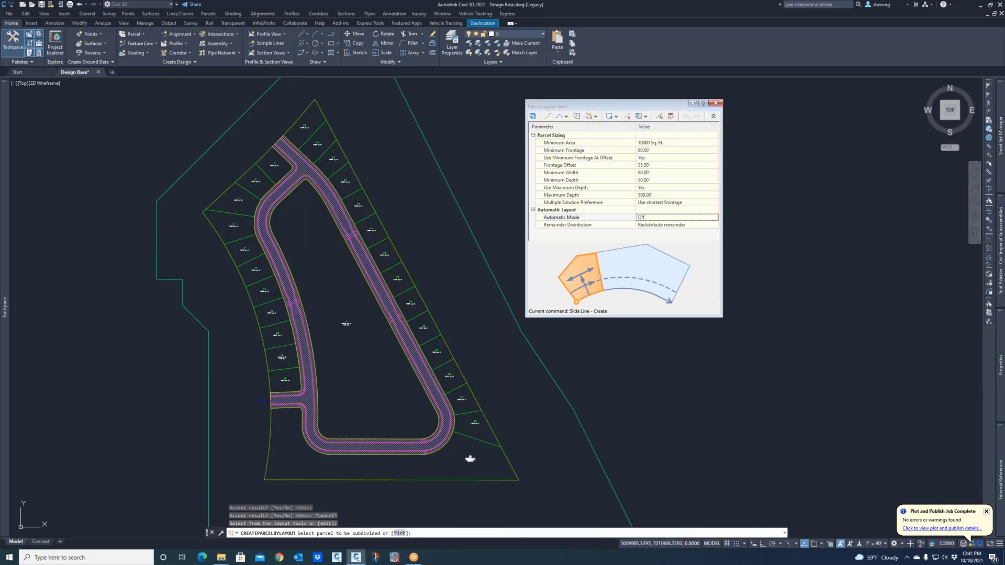
click(370, 456)
click(302, 412)
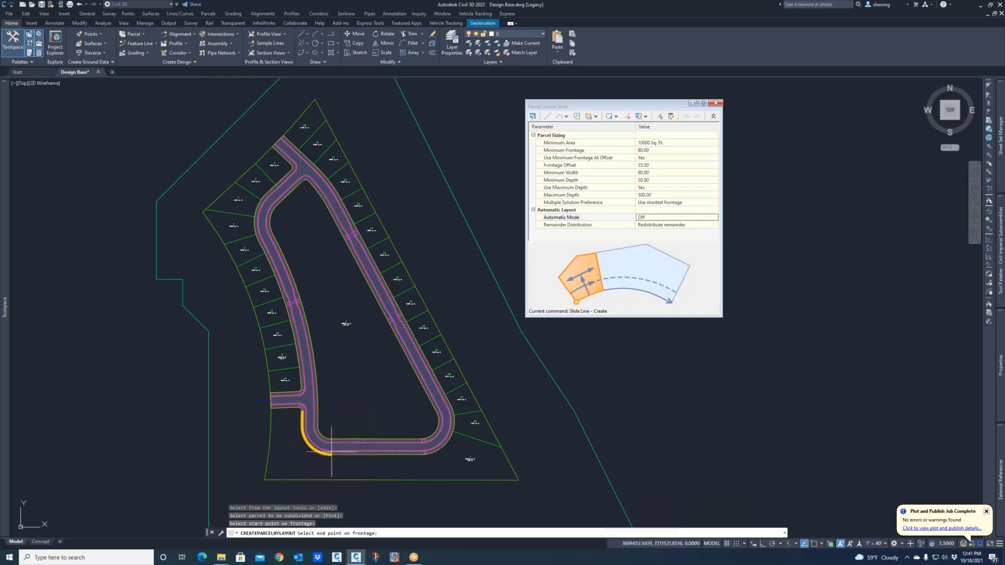
click(426, 457)
Step: Set the lot line angle to 90 degrees, accept each proposed lot around the southwest curve and along the south side, and exit the parcel layout
text(9)
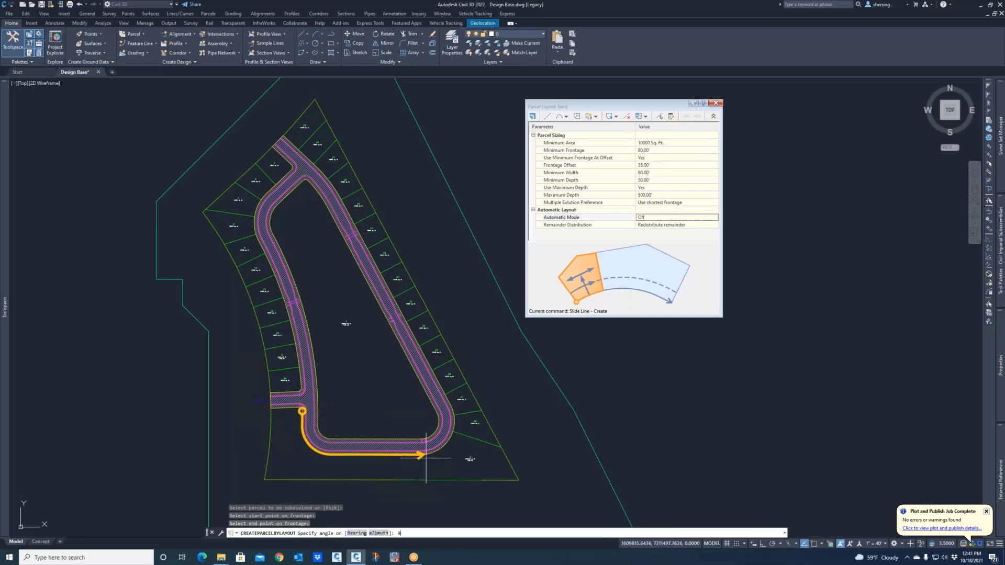
text(0)
key(Return)
key(Return)
key(Return)
key(Return)
key(Return)
key(Return)
key(Return)
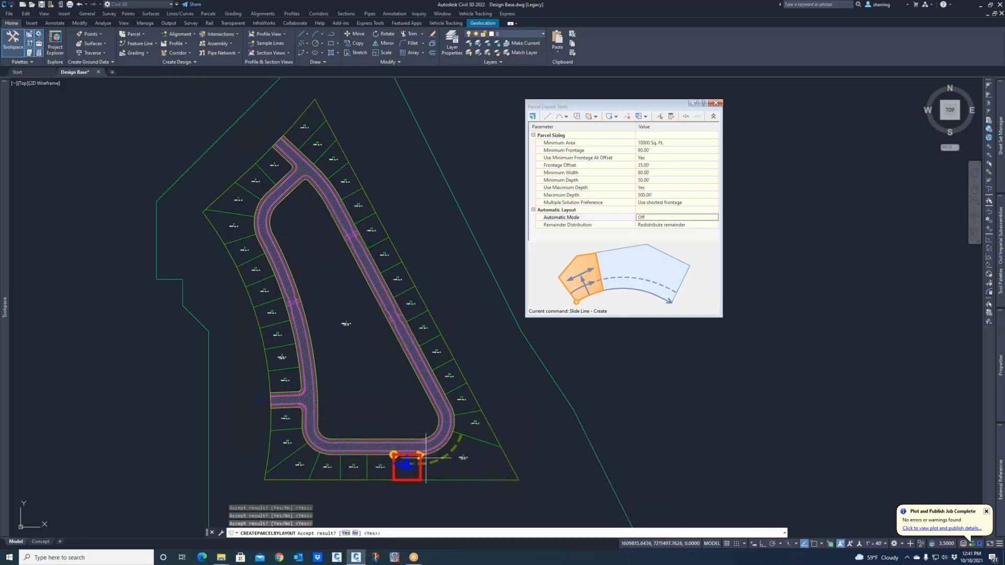
key(Return)
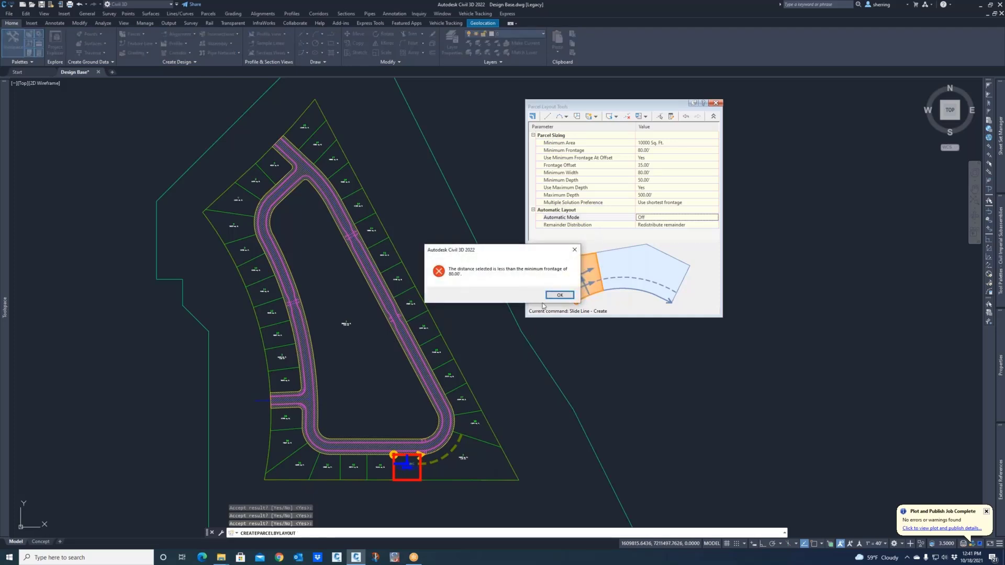
click(557, 296)
scroll(471, 459, up, 2)
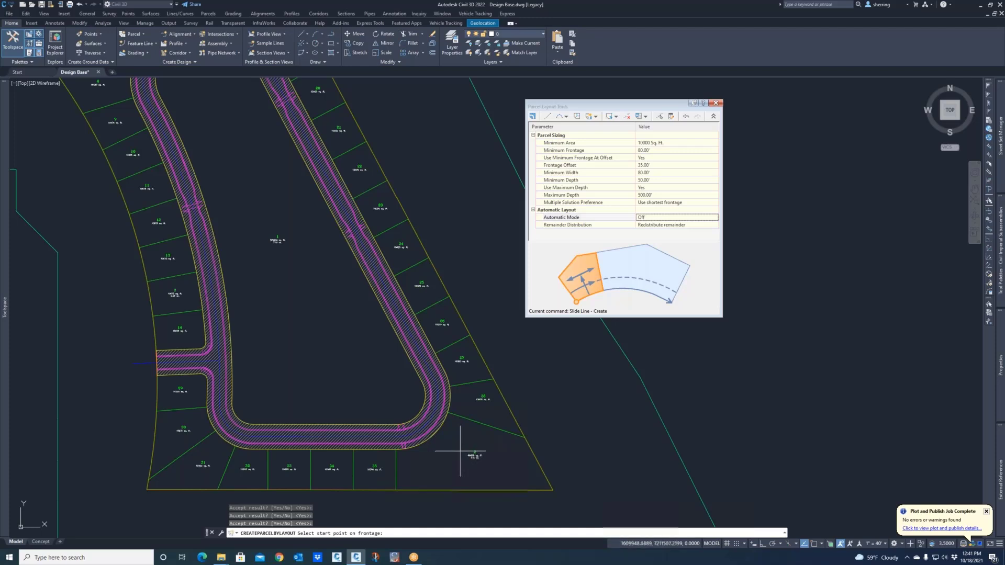
scroll(461, 452, down, 2)
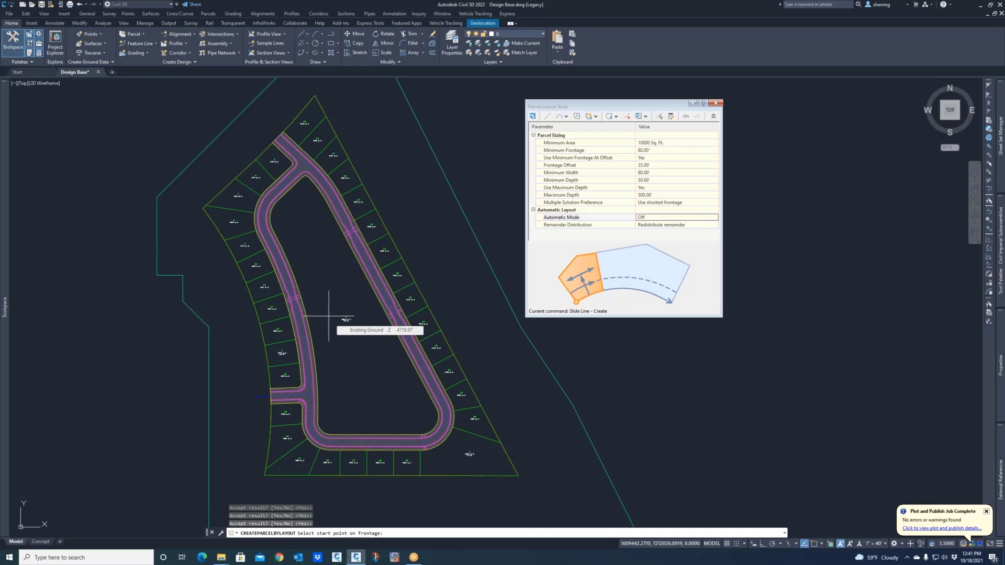
key(Escape)
key(Escape)
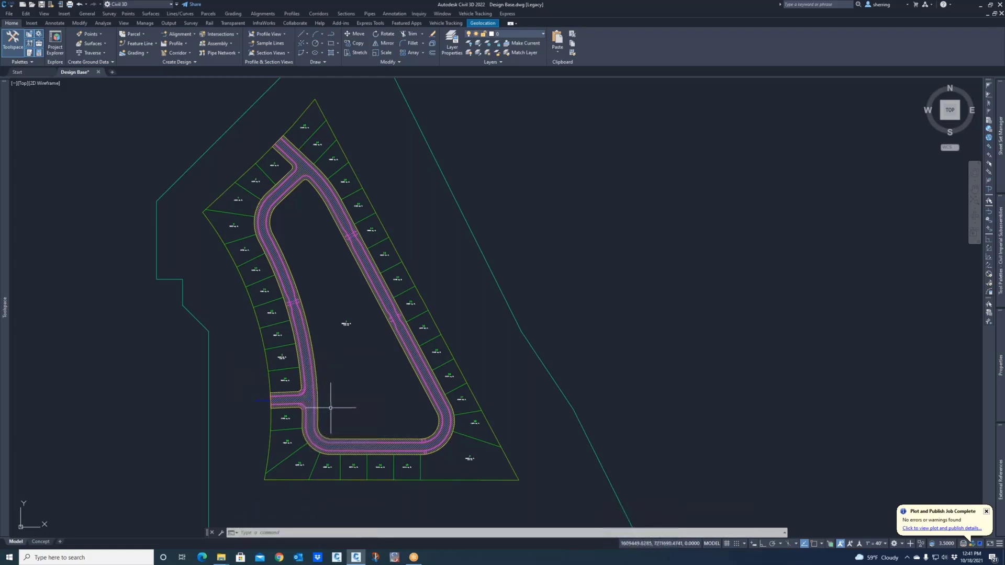
middle_drag(331, 408, 355, 400)
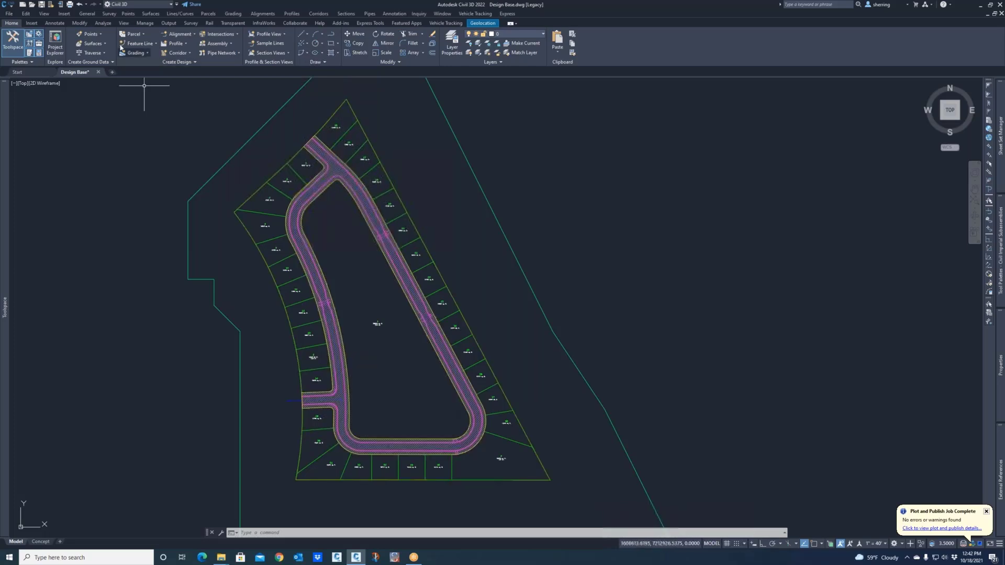
click(133, 34)
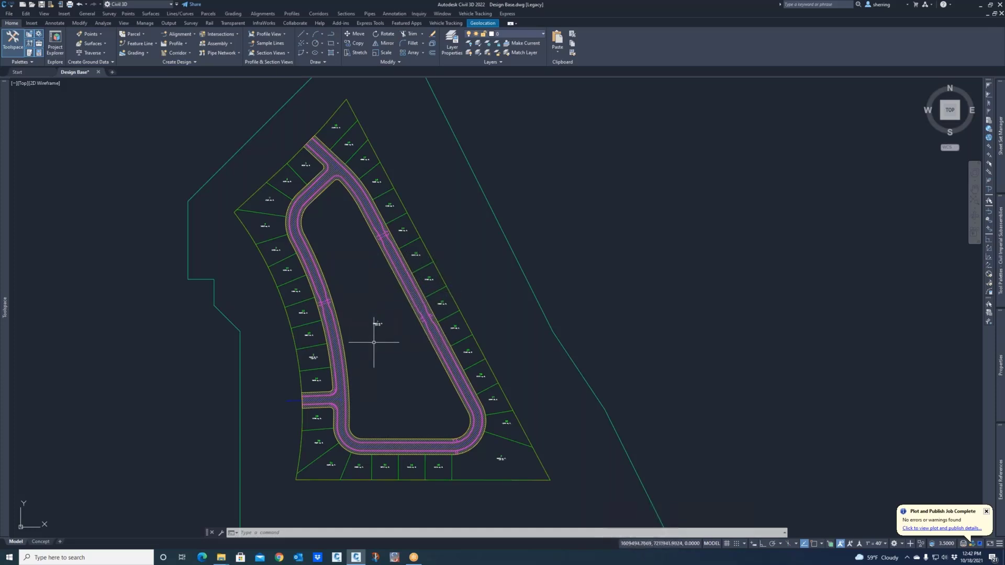
scroll(377, 324, up, 6)
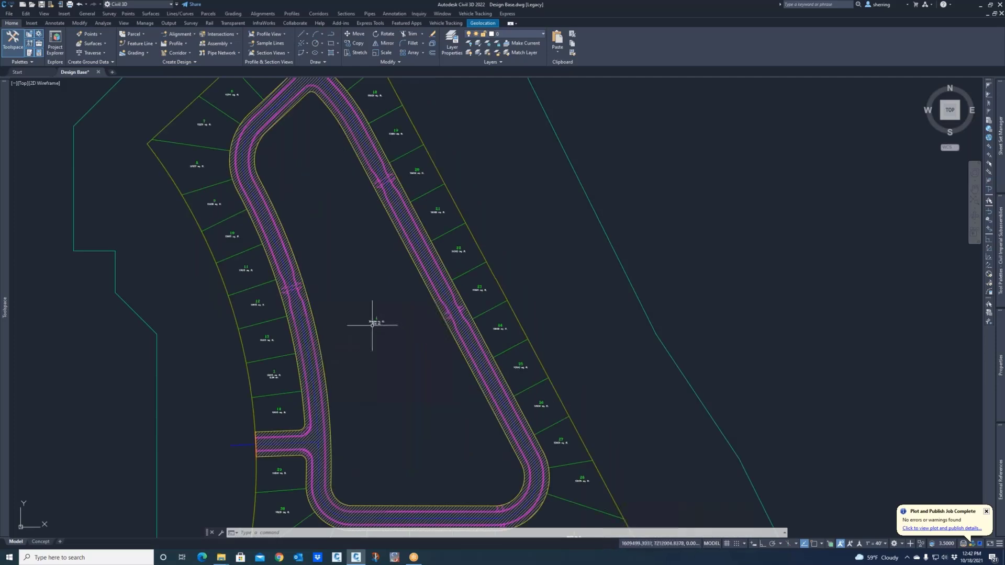
scroll(377, 322, down, 6)
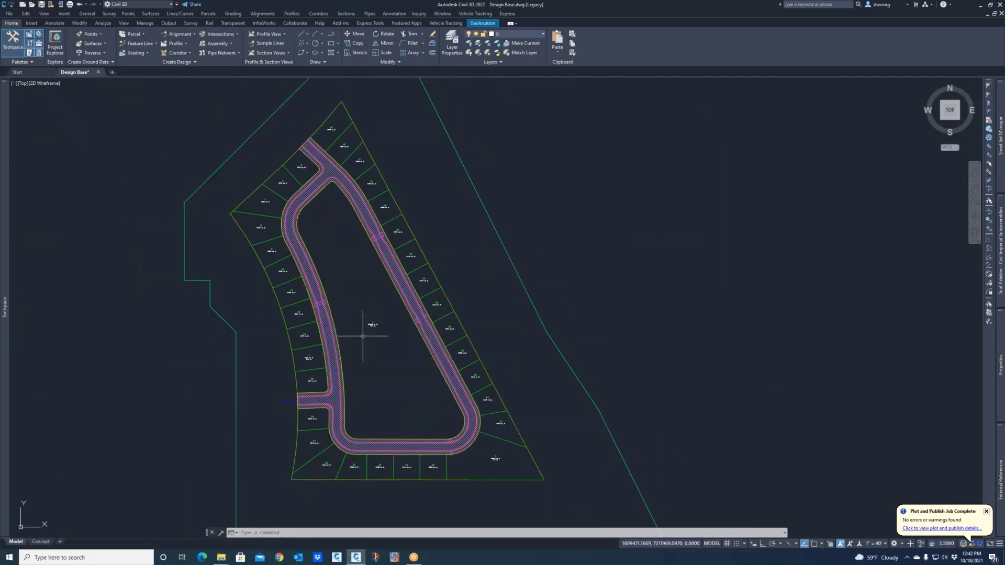
Step: Offset the boundary of the large interior block parcel inward by 100
scroll(368, 331, up, 2)
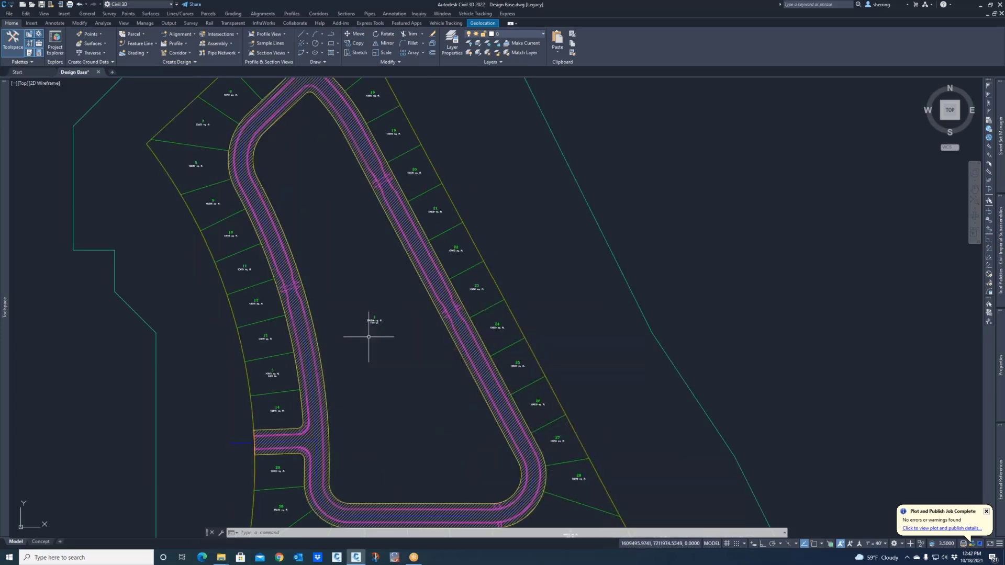
text(o)
key(Return)
text(100)
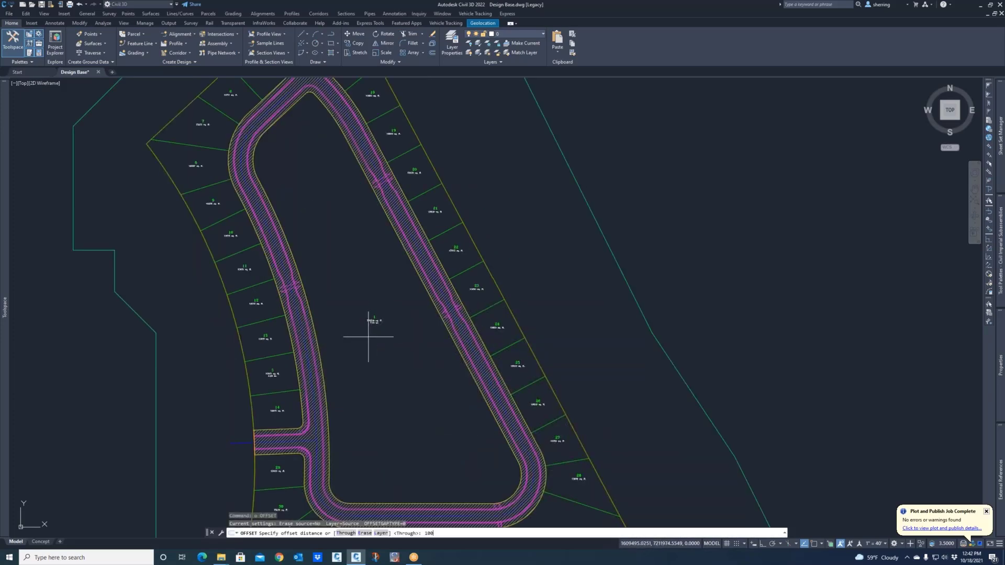
key(Return)
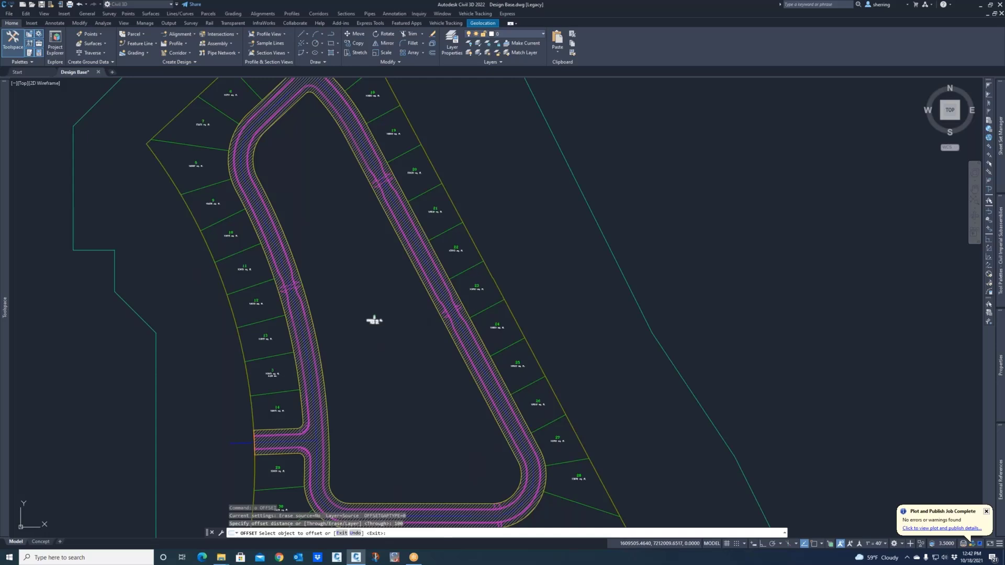
click(374, 320)
click(378, 358)
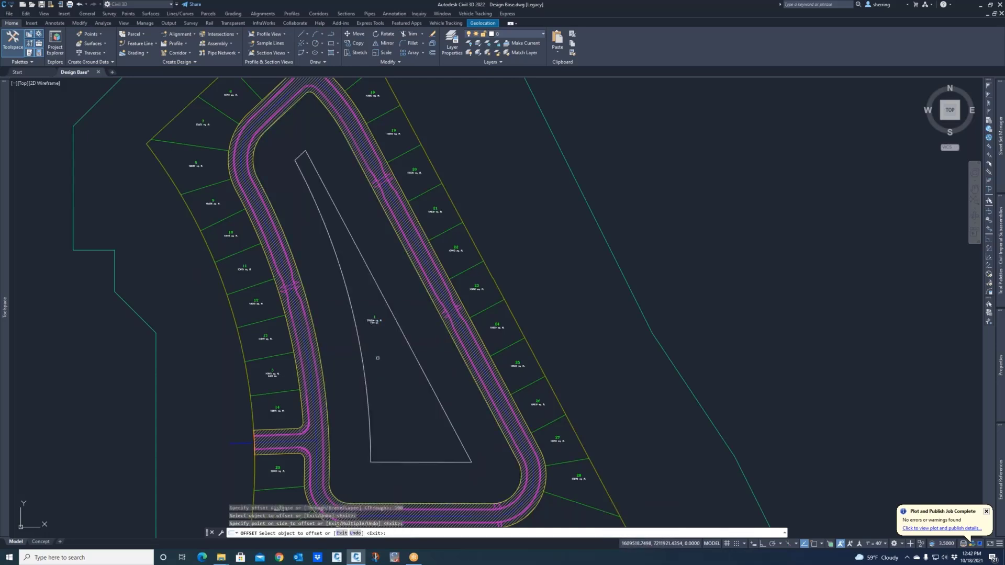
key(Escape)
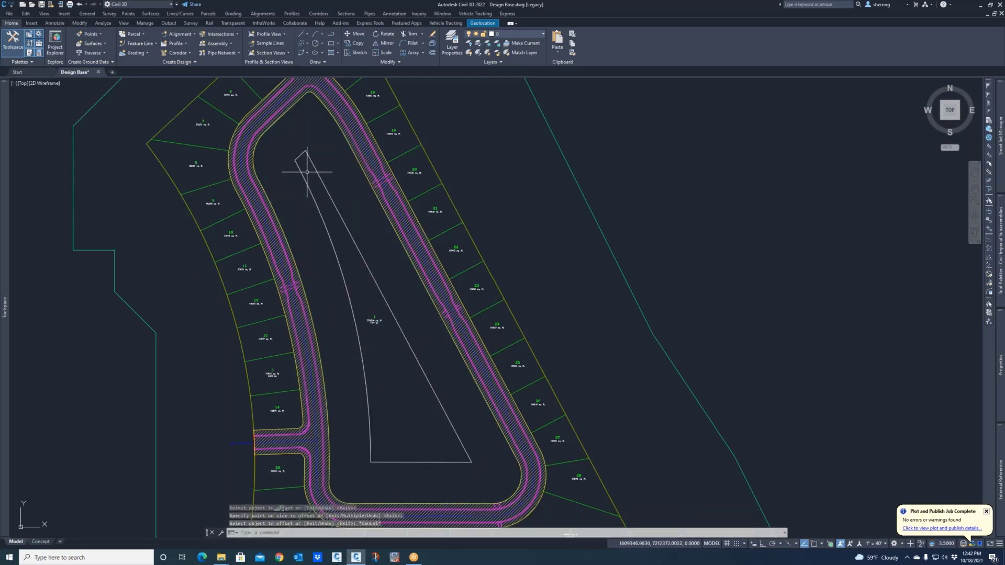
Step: Explode the offset outline inside the interior block and delete its short segment at the northern end
click(301, 172)
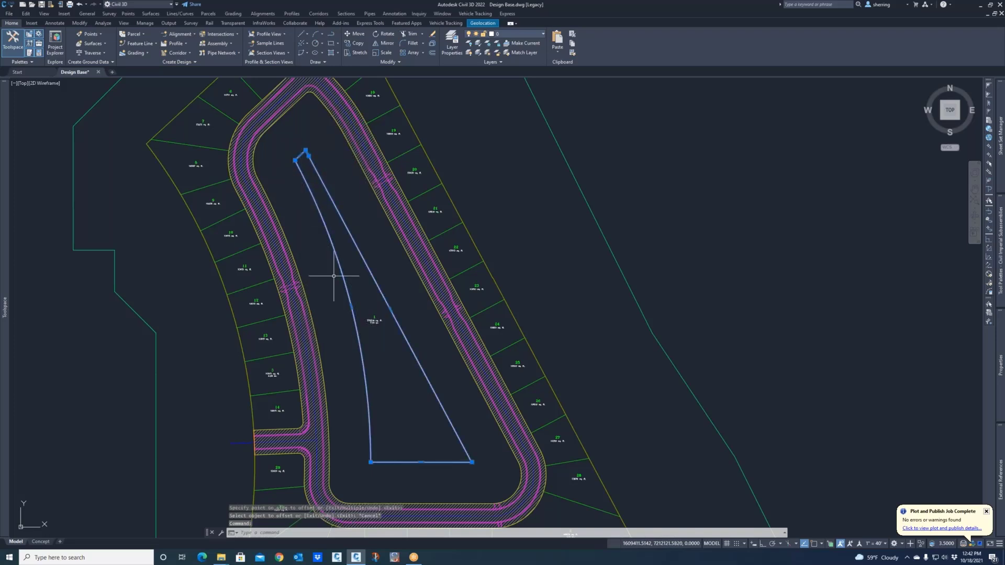
scroll(334, 275, down, 3)
key(Escape)
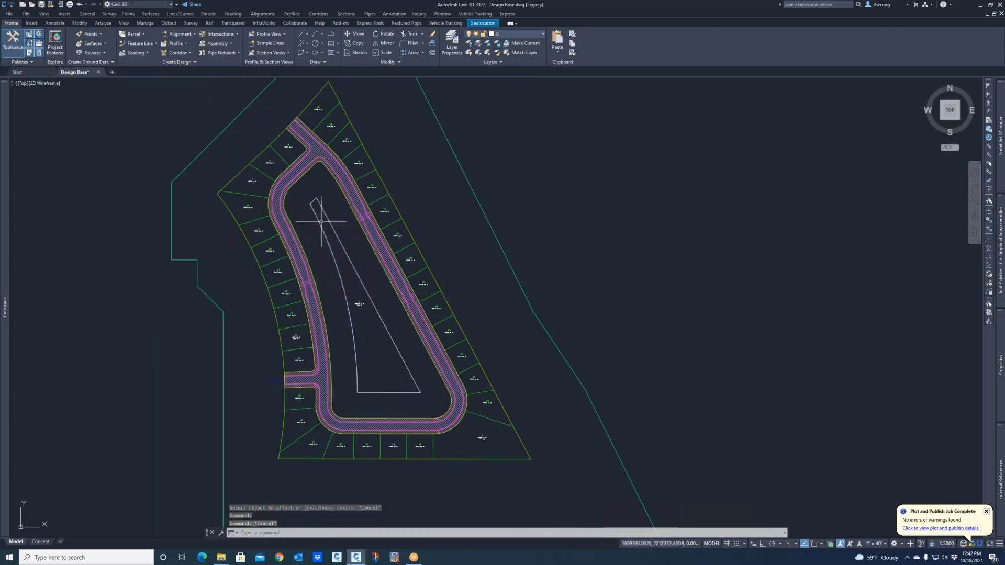
scroll(319, 202, up, 3)
text(x)
key(Return)
click(310, 195)
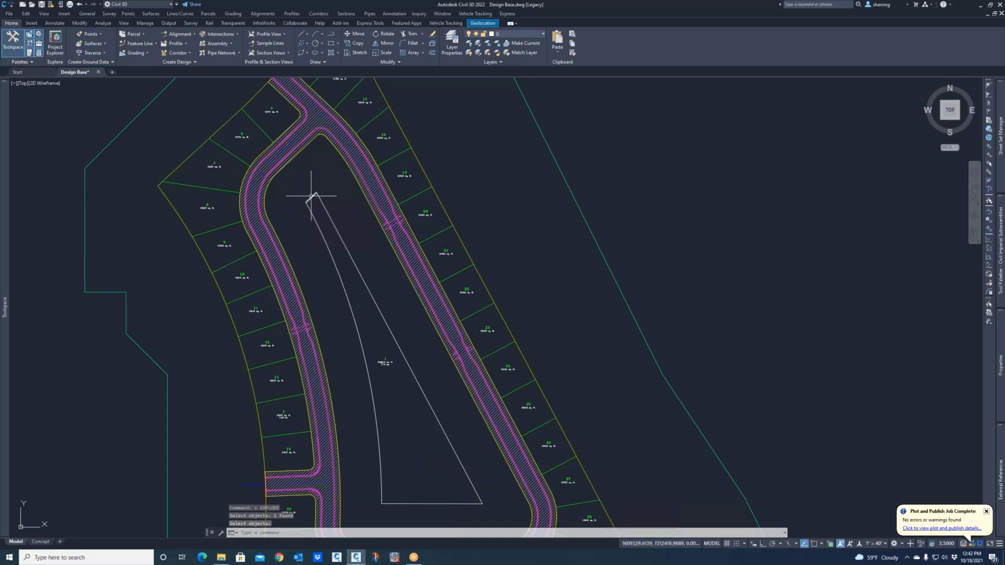
key(Return)
key(Delete)
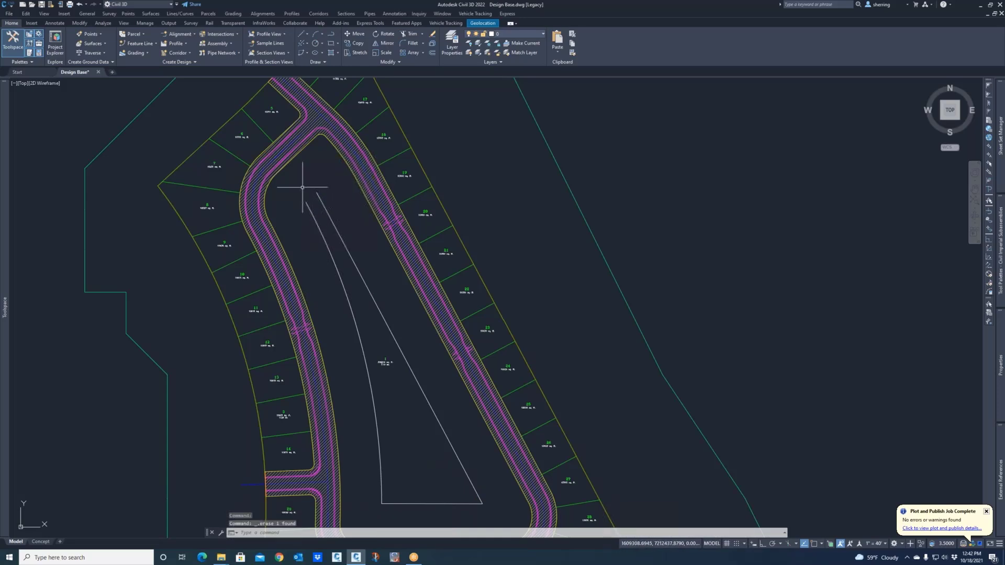
Step: Extend the northern ends of both rear lot lines to the boundary of the interior block
text(ex)
key(Return)
click(322, 187)
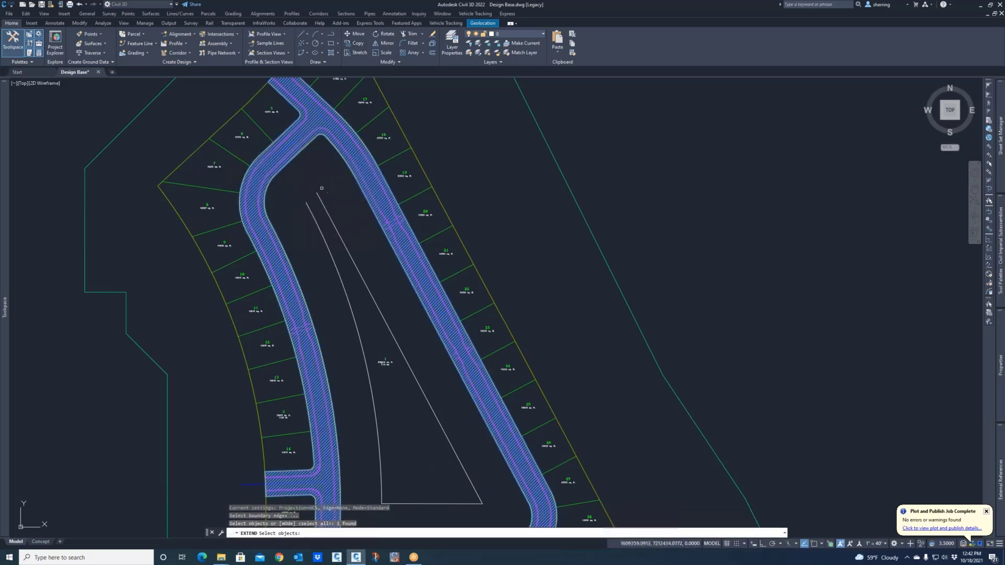
key(Return)
click(307, 203)
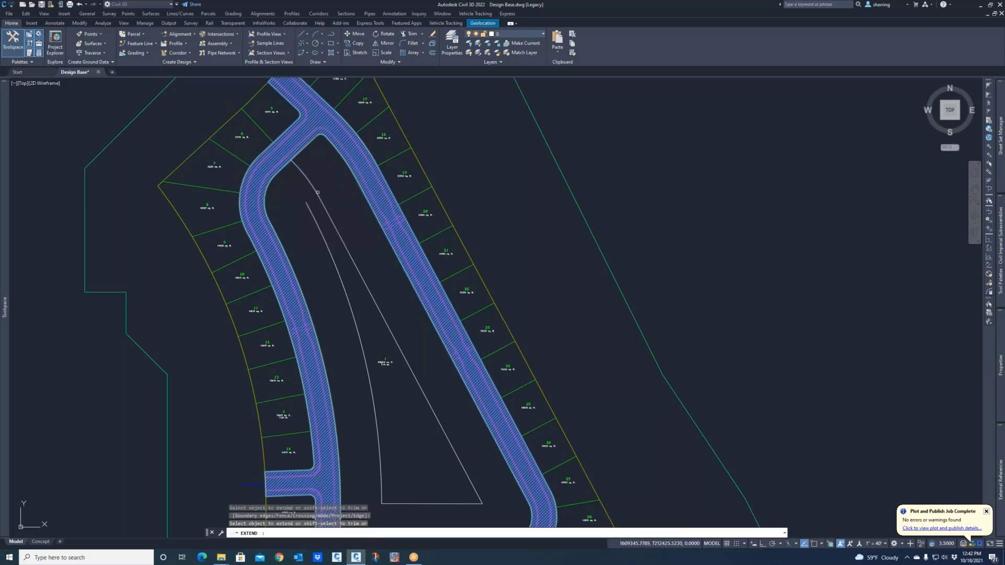
key(Escape)
Step: Draw a vertical polyline from the southeast corner of the rear lot lines down to the block's southern boundary
scroll(332, 168, down, 4)
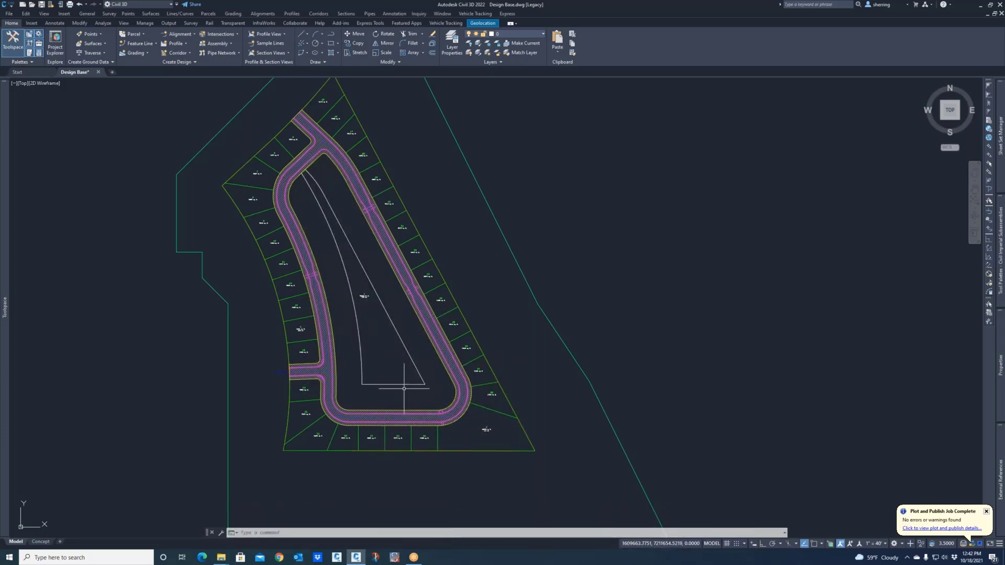
scroll(405, 390, up, 2)
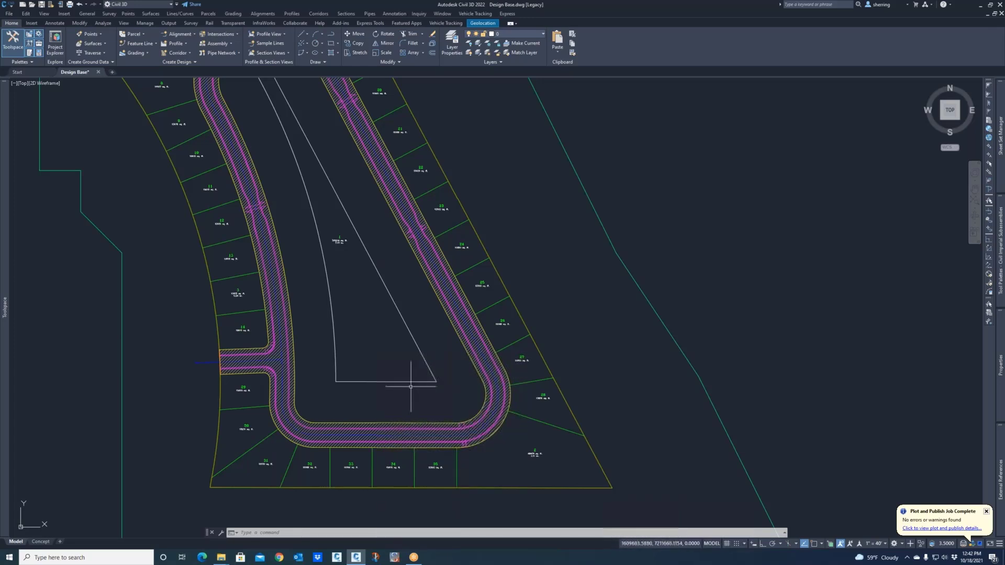
scroll(410, 386, down, 2)
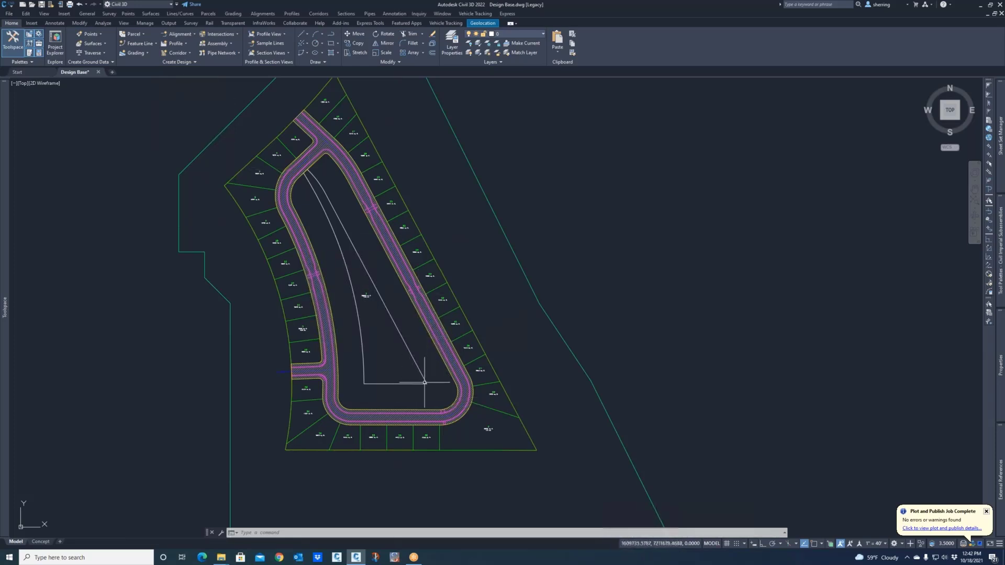
scroll(422, 390, up, 2)
text(pl)
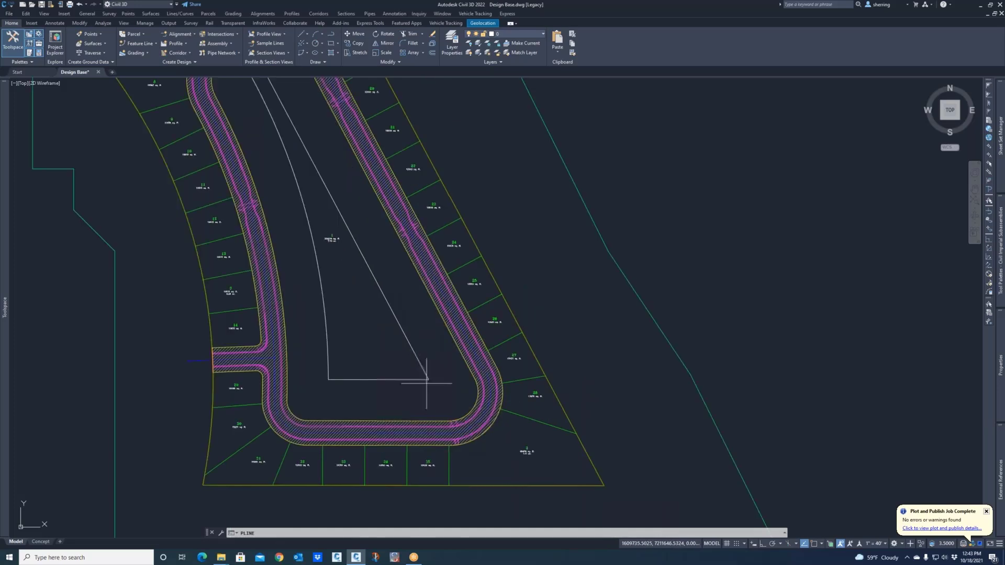
key(Return)
click(428, 386)
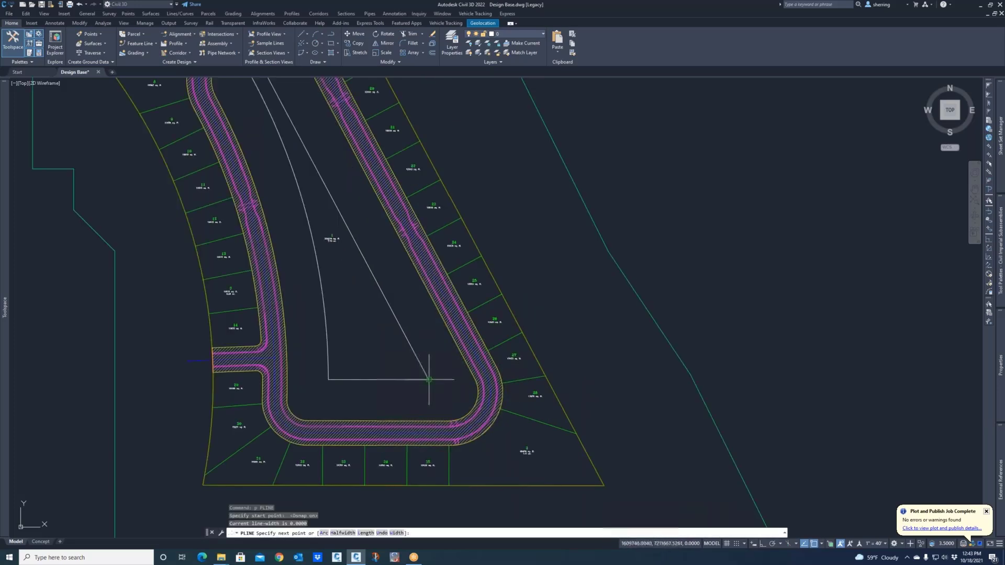
key(Escape)
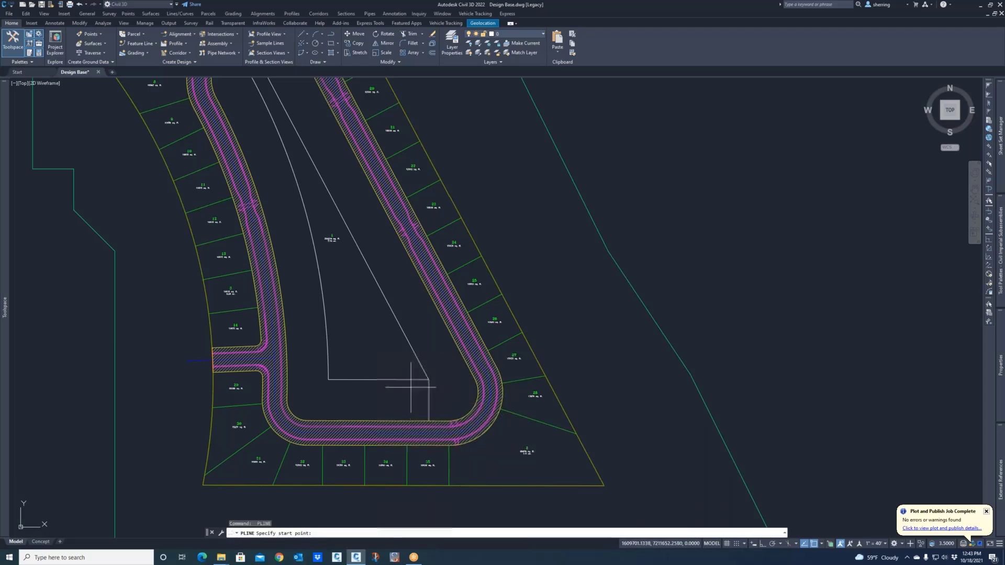
Step: Offset the short vertical line at the southeast corner of the rear lot lines 50 to the west
scroll(410, 393, up, 2)
text(o)
key(Return)
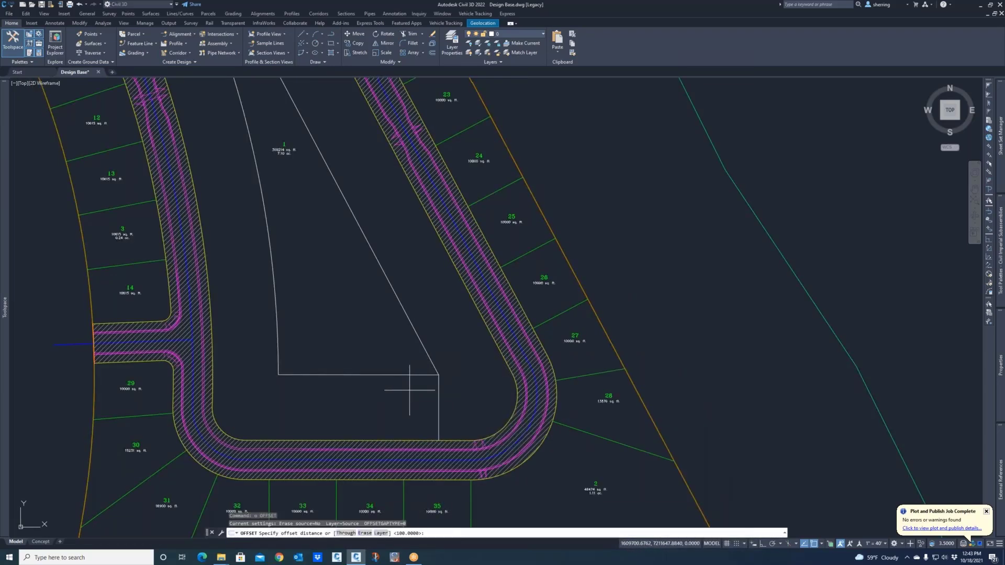
text(5)
key(Return)
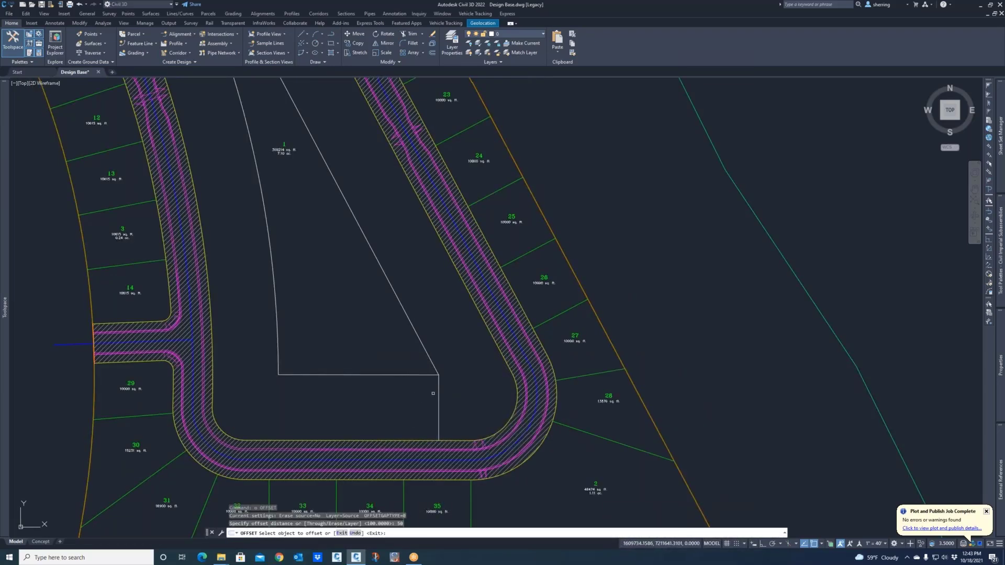
click(439, 409)
click(420, 387)
key(Escape)
Step: Try to trim the southern rear lot line between the two short vertical lines
text(t)
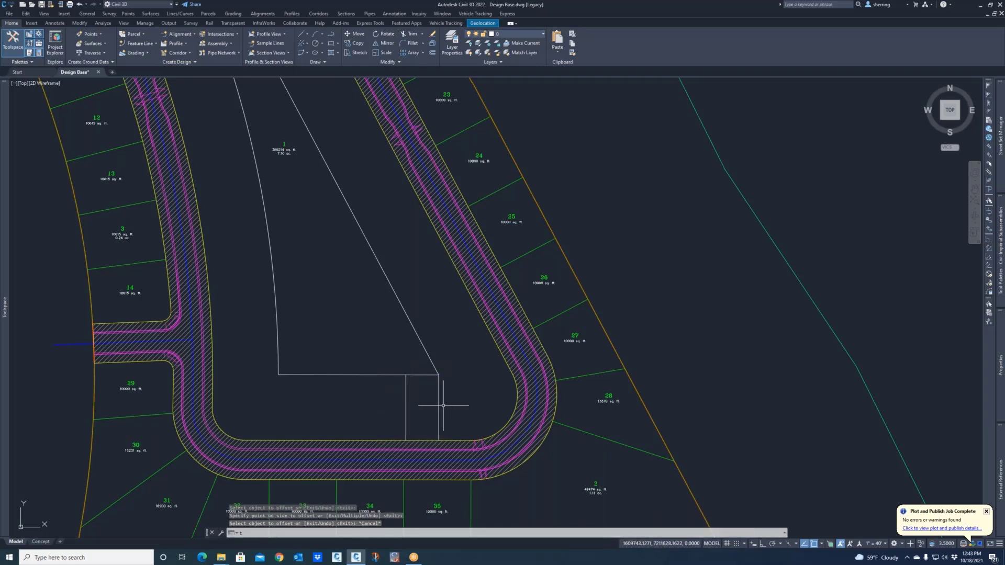
text(e cor)
key(Return)
click(422, 375)
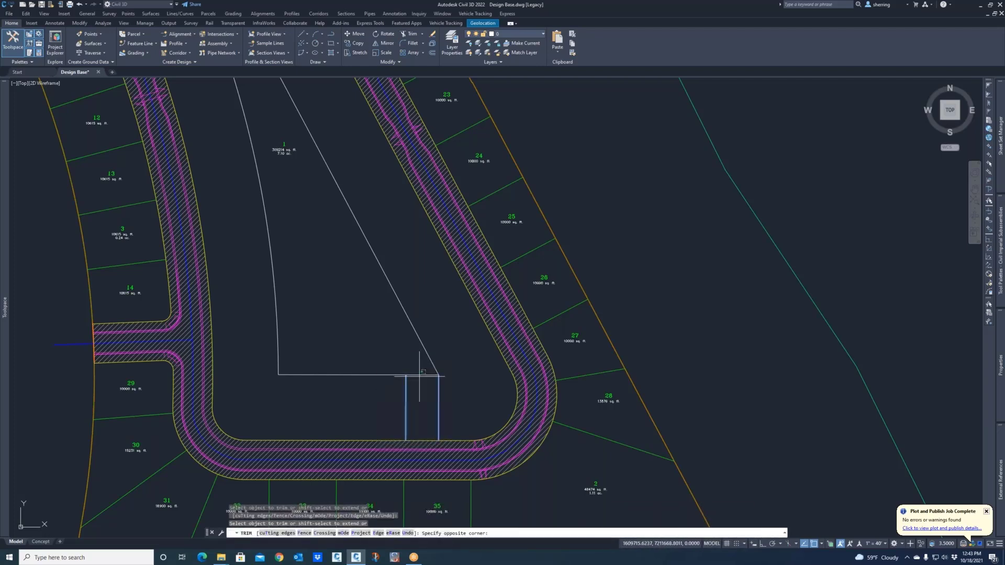
click(408, 379)
key(Escape)
Step: Extend the western of the two short vertical lines up to the southern rear lot line
text(ex)
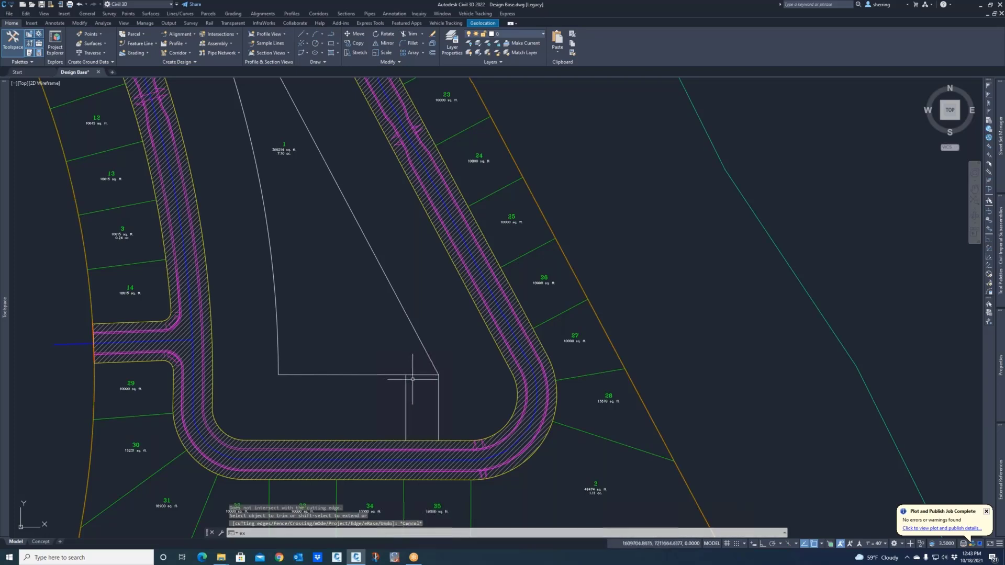
key(Return)
click(407, 376)
key(Return)
click(407, 381)
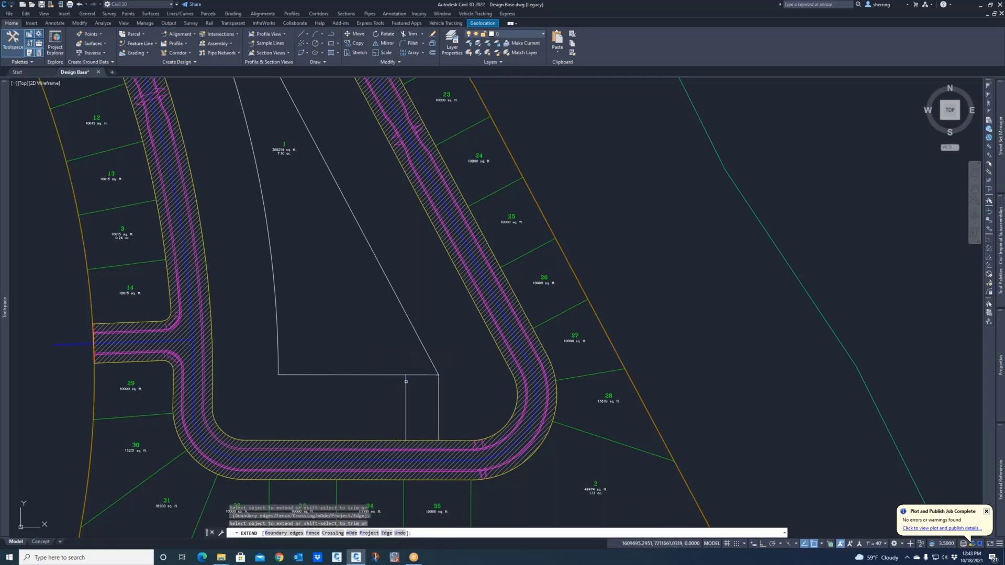
key(Return)
Step: Trim away the piece of the southern rear lot line that lies between the two short vertical lines
text(tr)
key(Return)
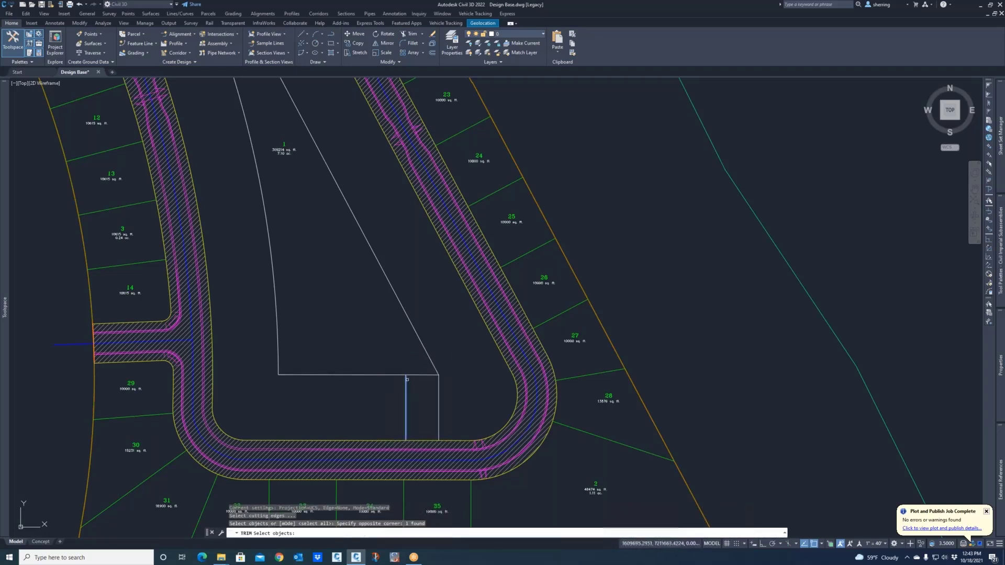
click(413, 375)
key(Escape)
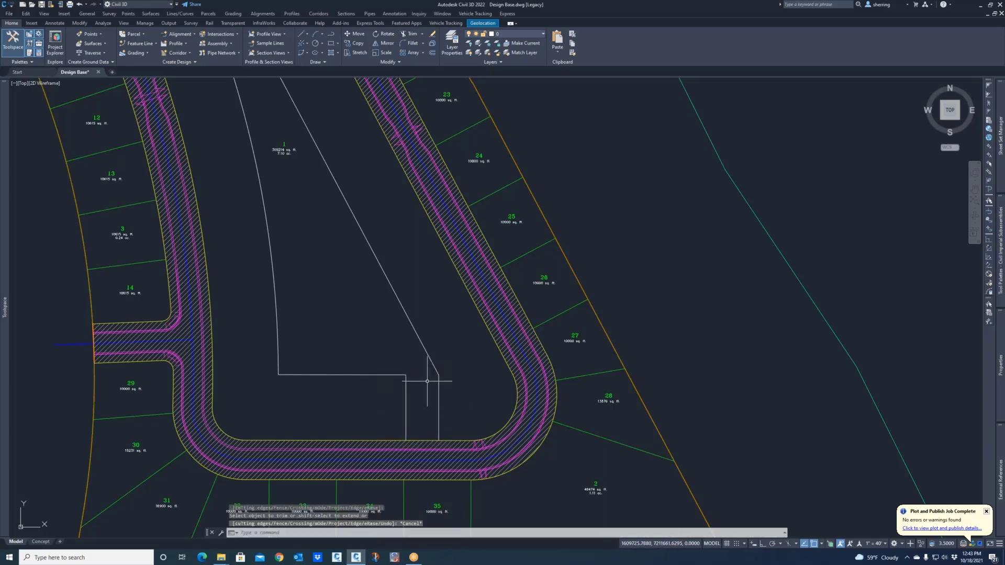
Step: Create parcels from all the rear lot lines and the two short connecting lines inside the interior block, keeping the default creation settings
scroll(425, 381, down, 3)
middle_drag(403, 349, 423, 375)
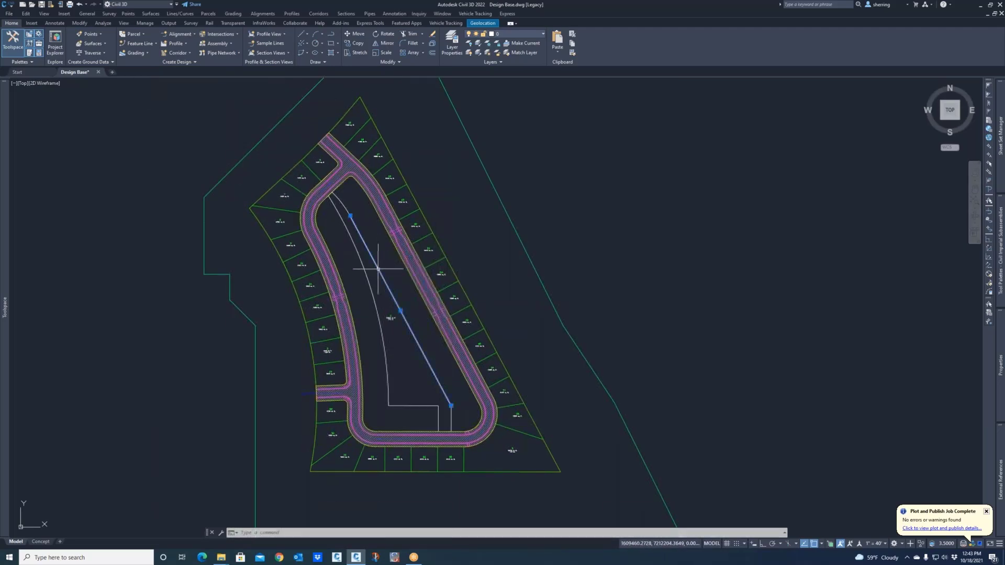
key(Escape)
key(Escape)
click(132, 36)
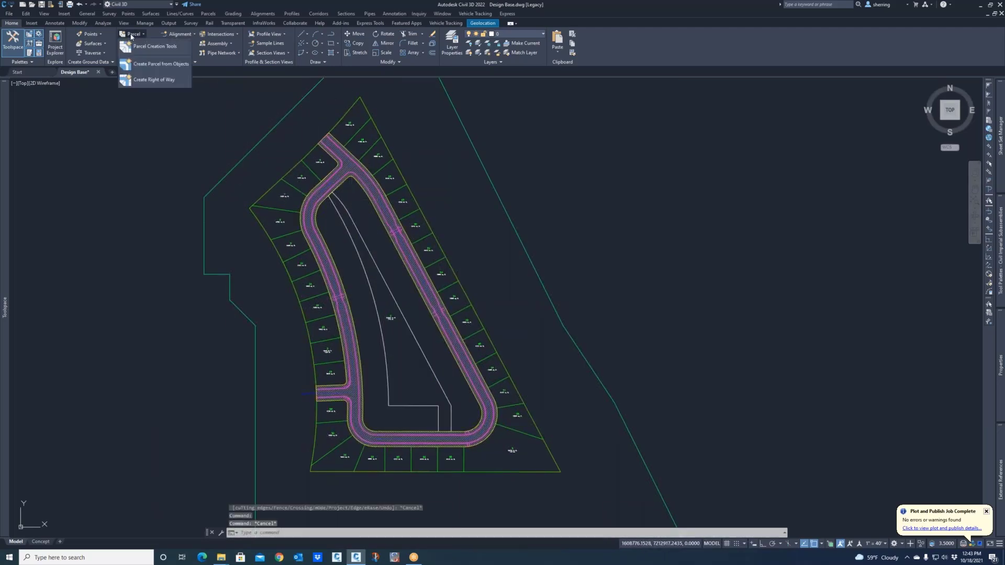
click(164, 65)
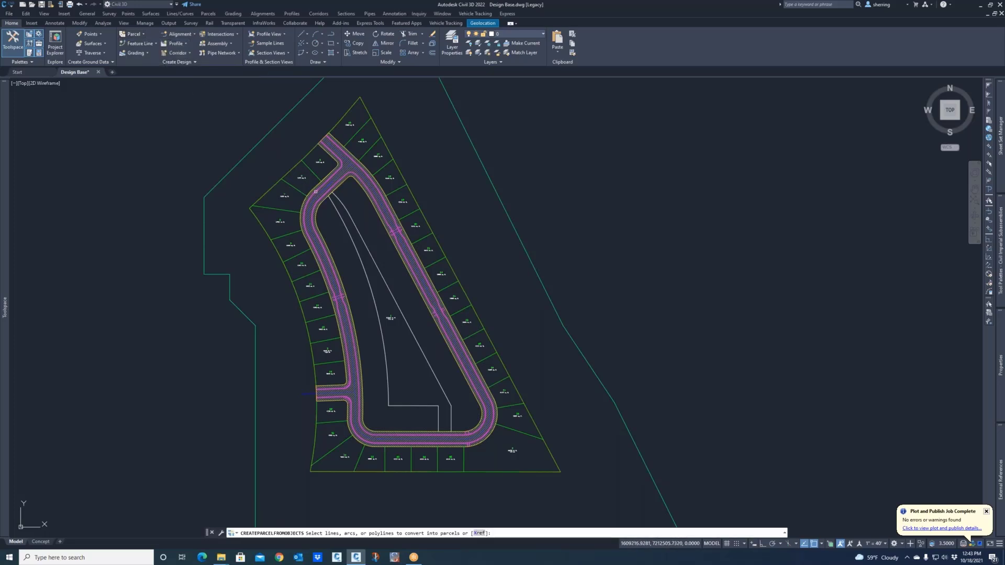
click(360, 211)
click(343, 231)
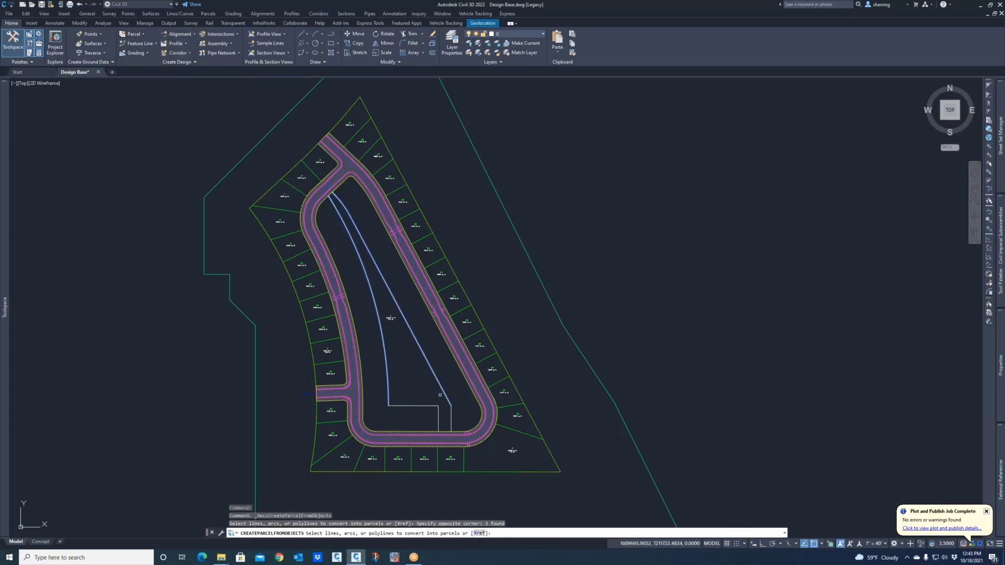
click(461, 431)
click(389, 376)
key(Return)
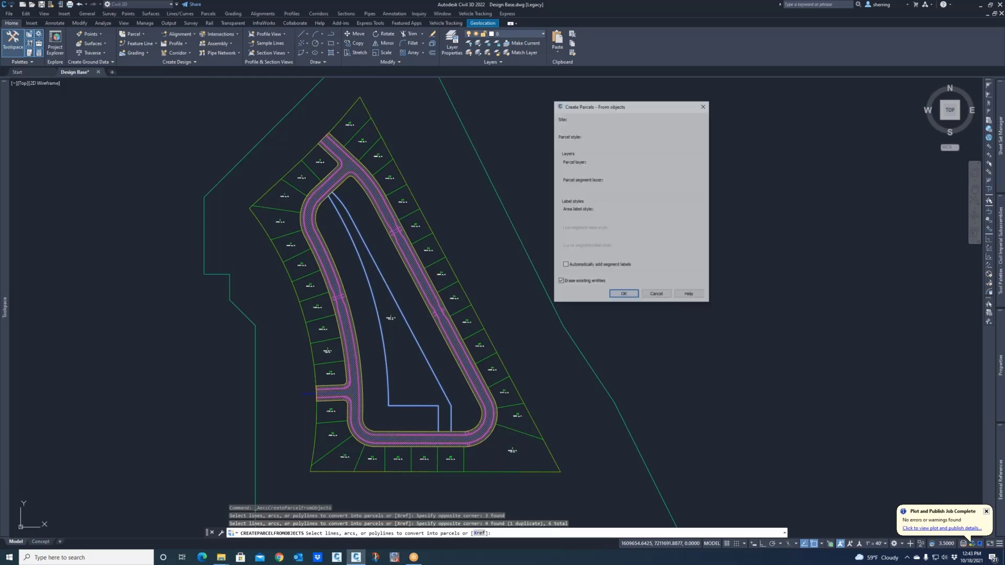
click(624, 295)
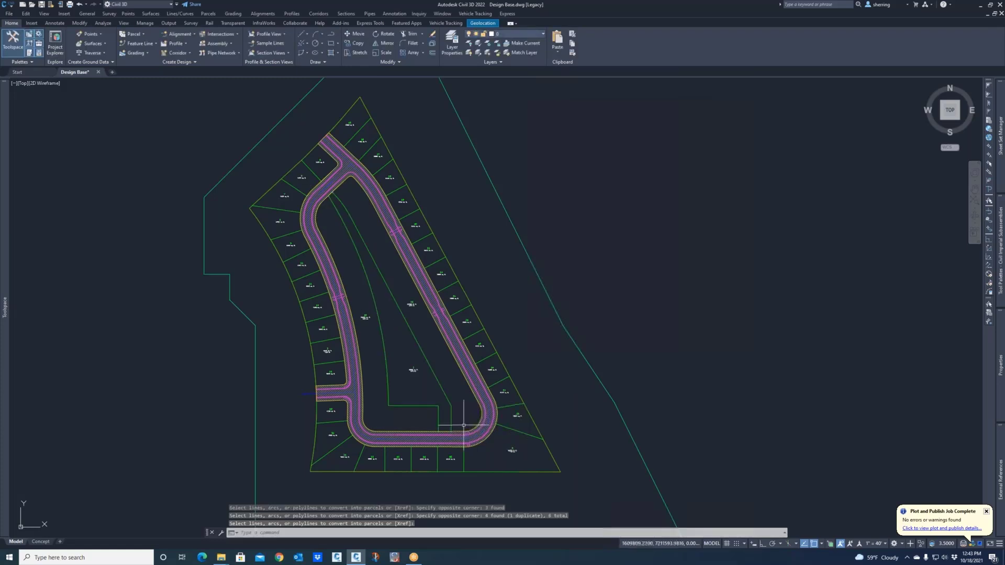
click(367, 318)
key(Escape)
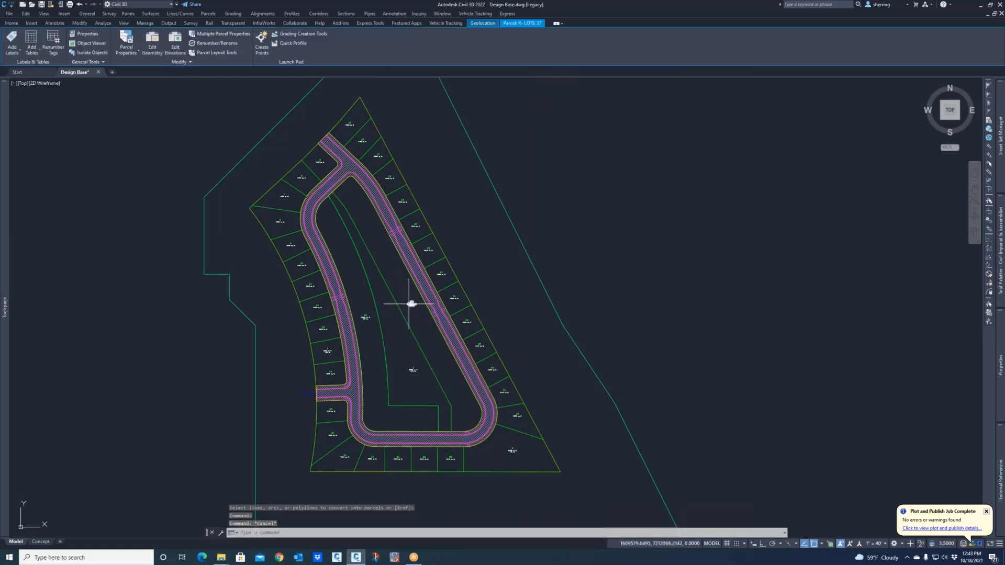
click(411, 303)
key(Escape)
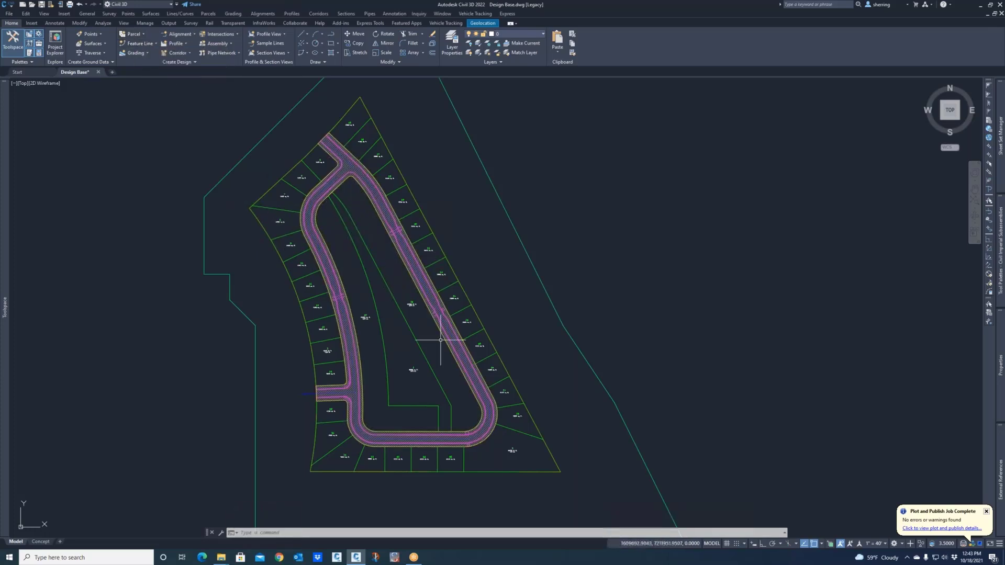
Step: Start Slide Line - Create from the parcel layout tools with the default parcel settings and set Automatic Mode to On
click(137, 36)
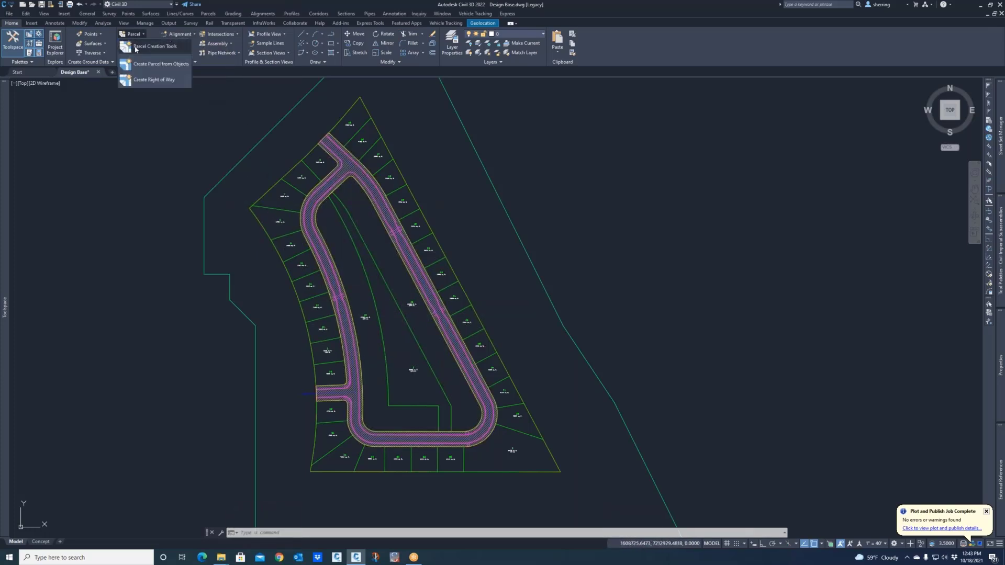
click(152, 47)
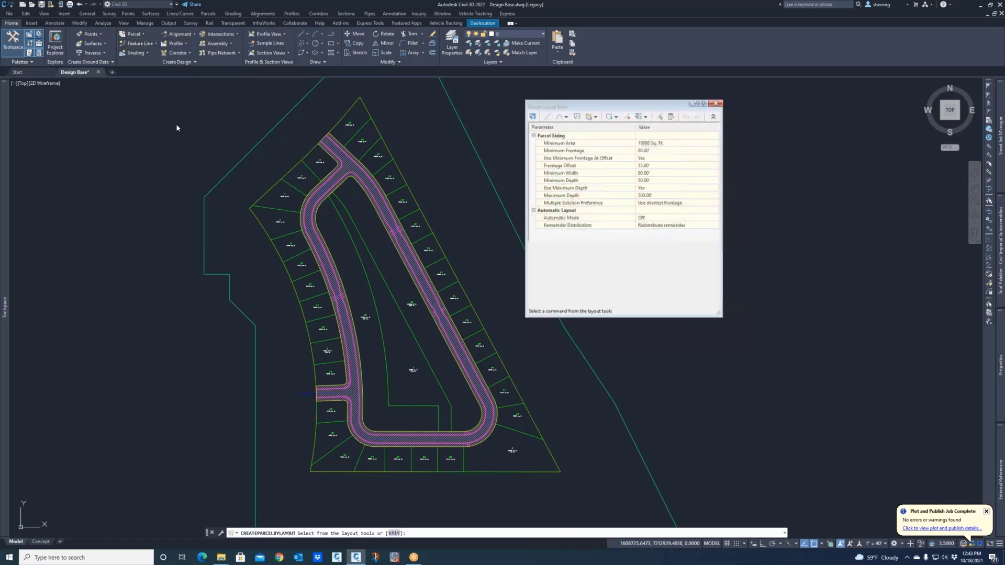
click(597, 119)
click(628, 235)
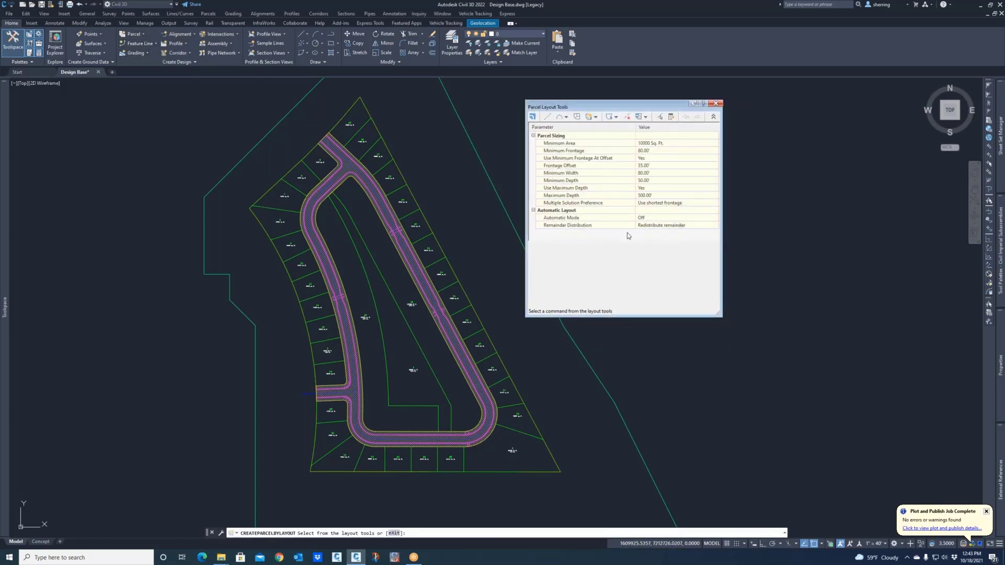
click(597, 120)
click(615, 128)
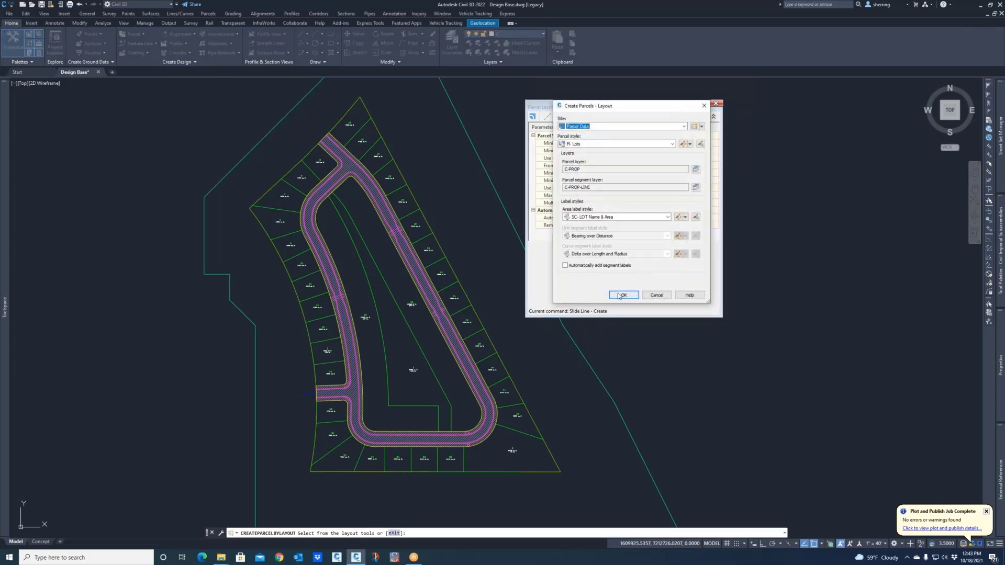
click(622, 296)
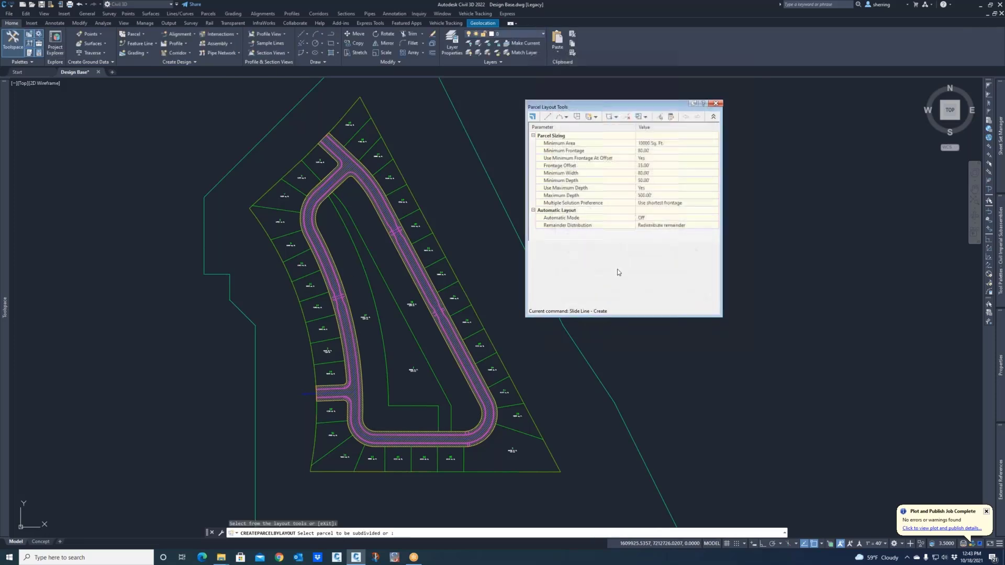
click(647, 219)
click(650, 220)
click(651, 234)
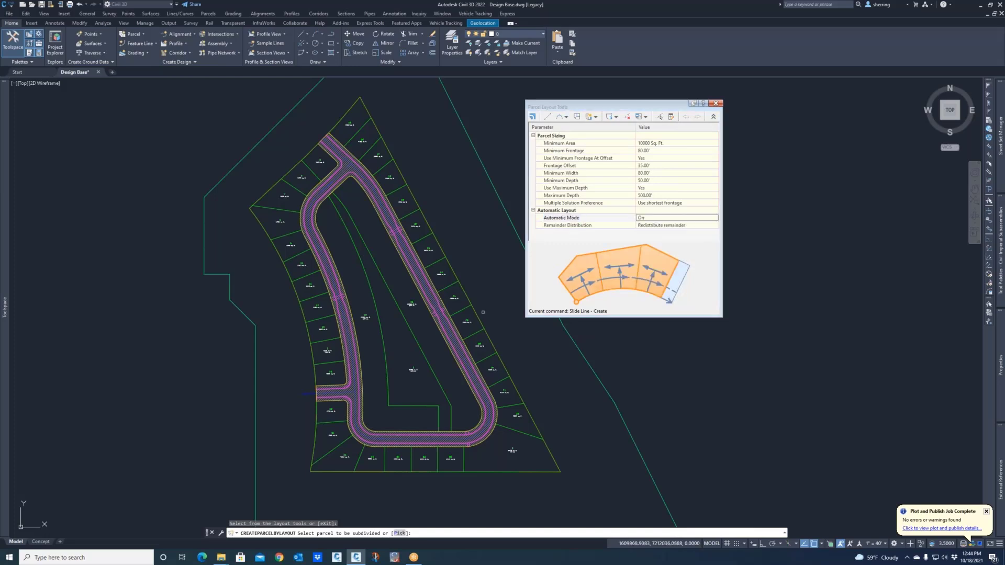
Step: Subdivide the eastern interior parcel with frontage from its northern tip to the start of the southeast curve at 90 degrees, and accept the lots
click(411, 304)
click(351, 178)
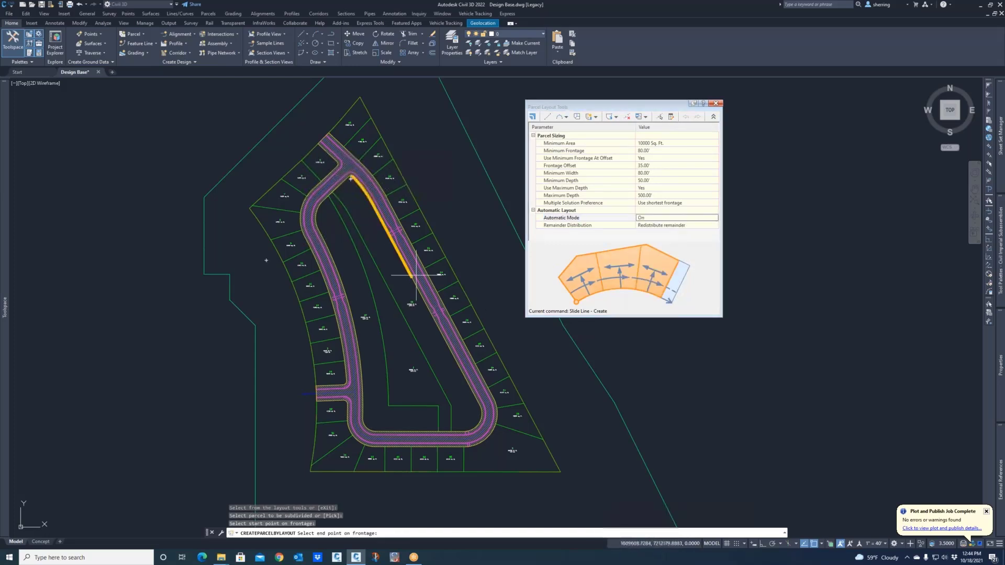
click(478, 404)
text(90)
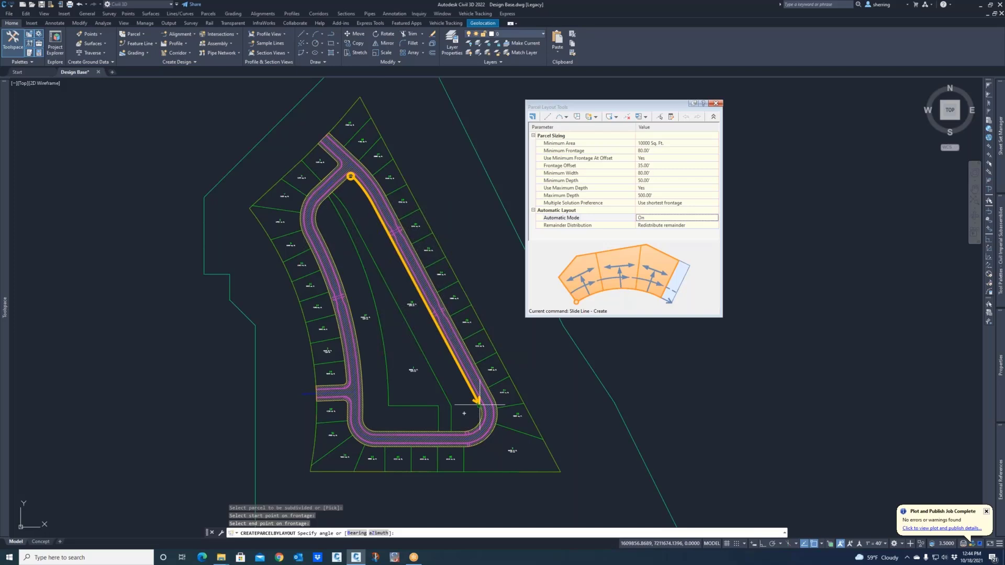
key(Return)
key(Return)
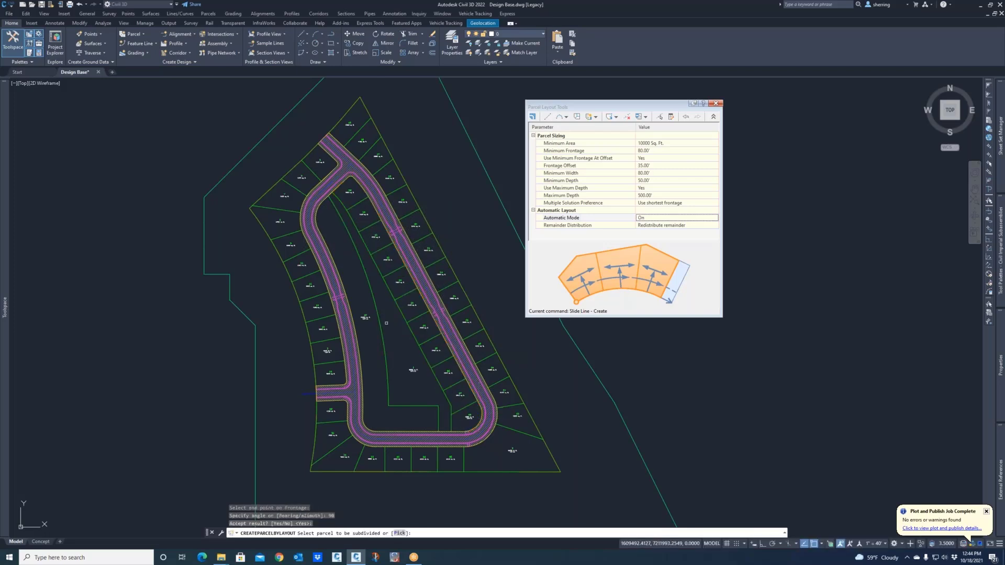
Step: Subdivide the western interior parcel with frontage from its northwest curve along the west and south road edges at 90 degrees, and accept the lots
click(366, 317)
click(319, 214)
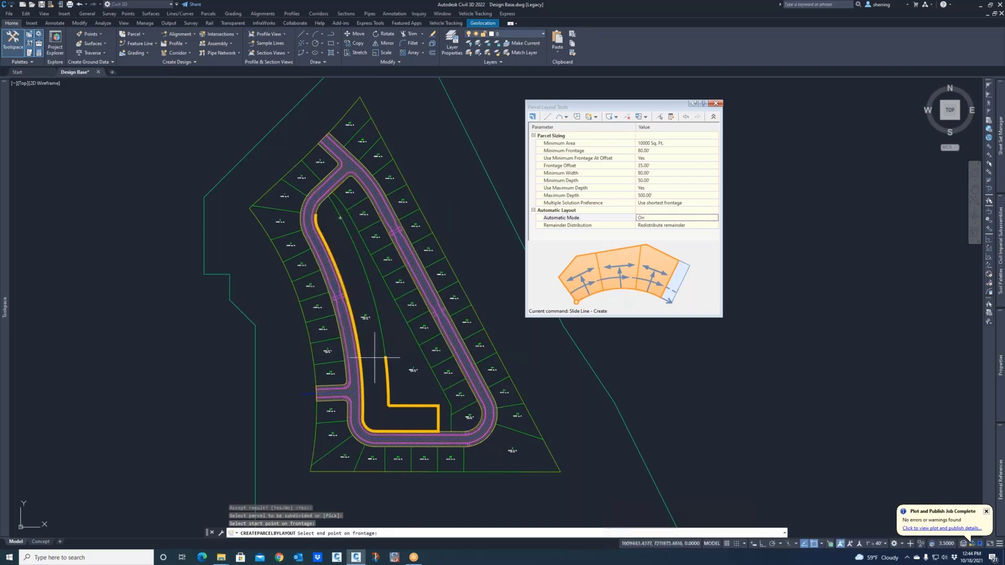
click(434, 430)
text(90)
key(Return)
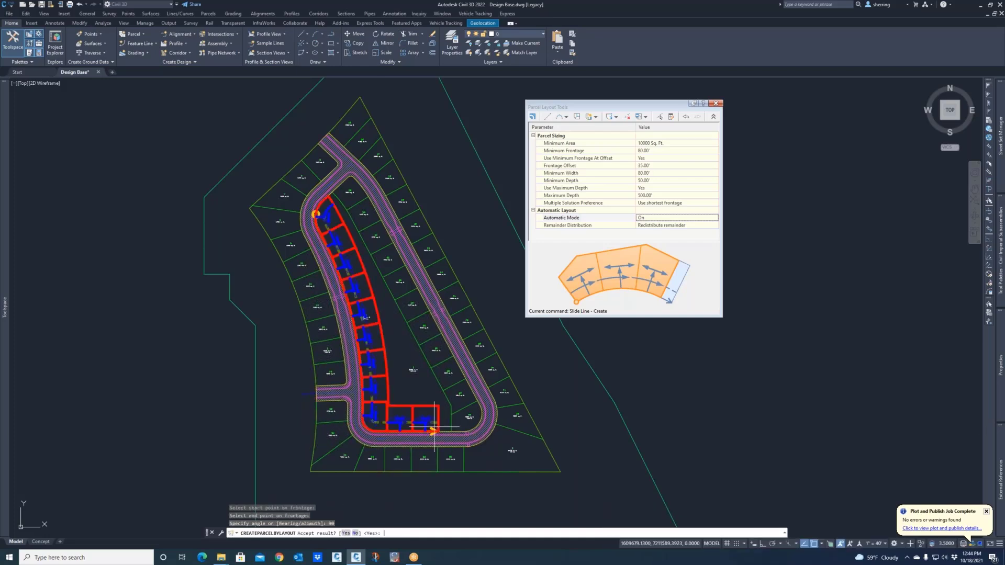
key(Return)
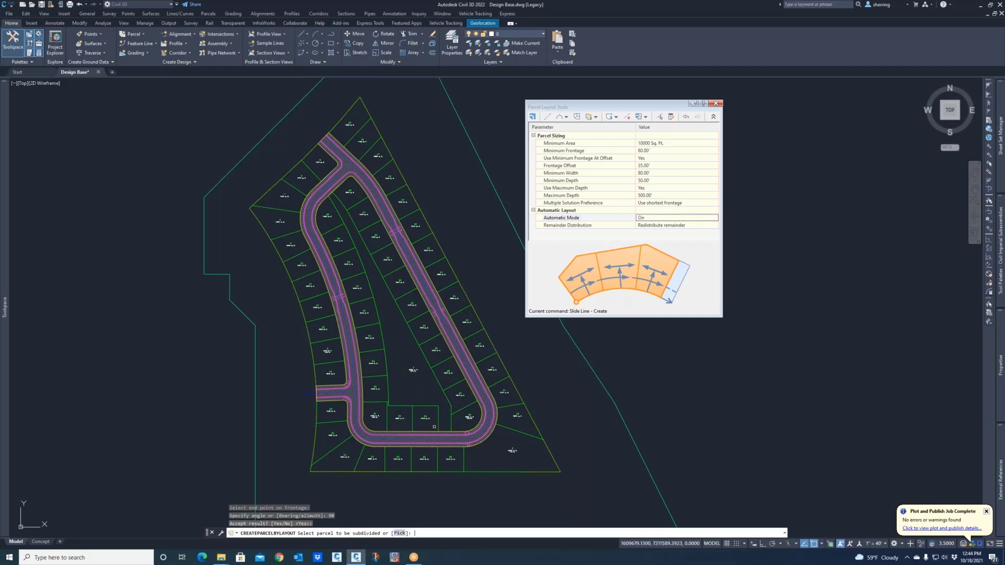
key(Escape)
Step: Assign the R- Open Space style to the leftover parcel in the middle of the interior block
click(413, 370)
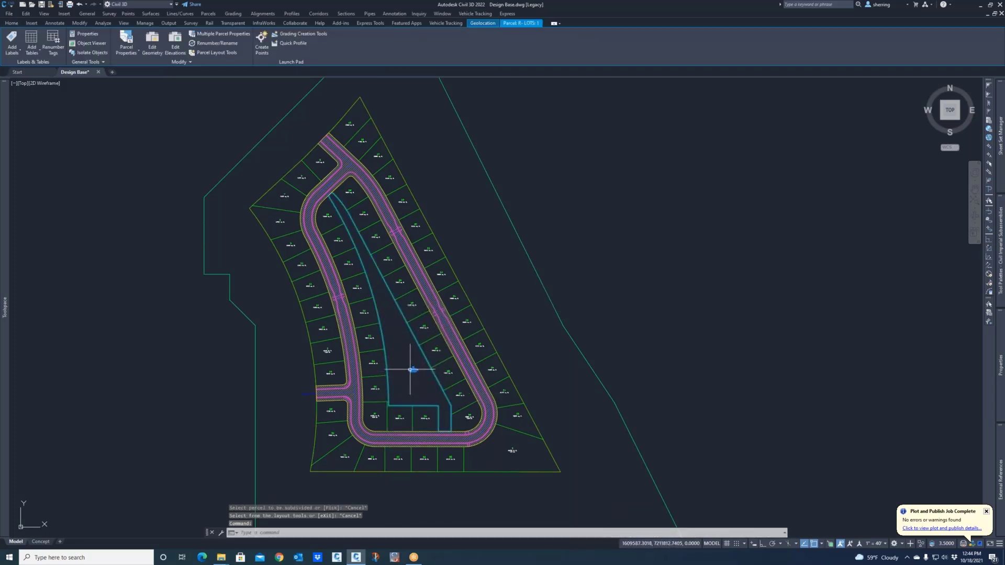
click(453, 339)
right_click(450, 344)
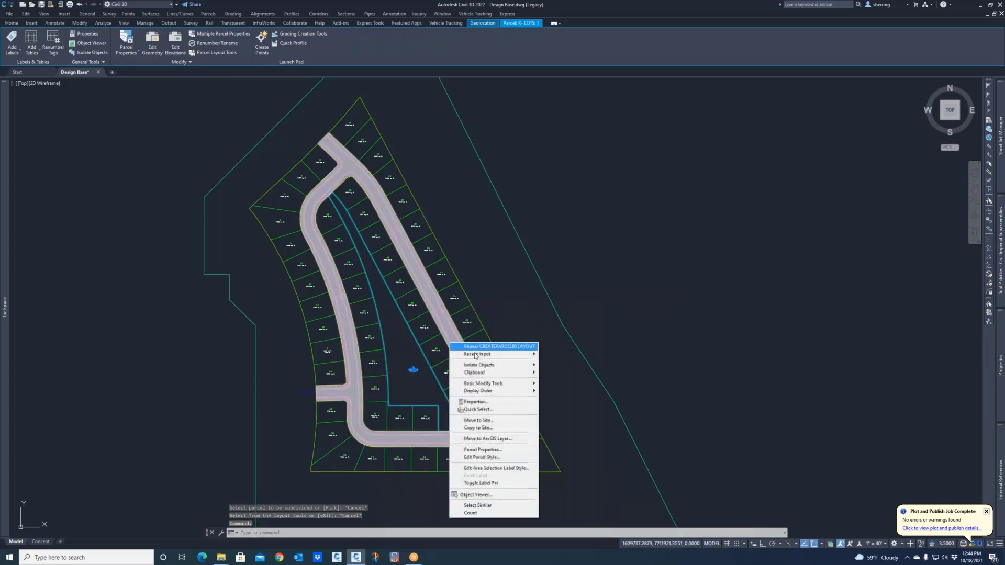
click(495, 450)
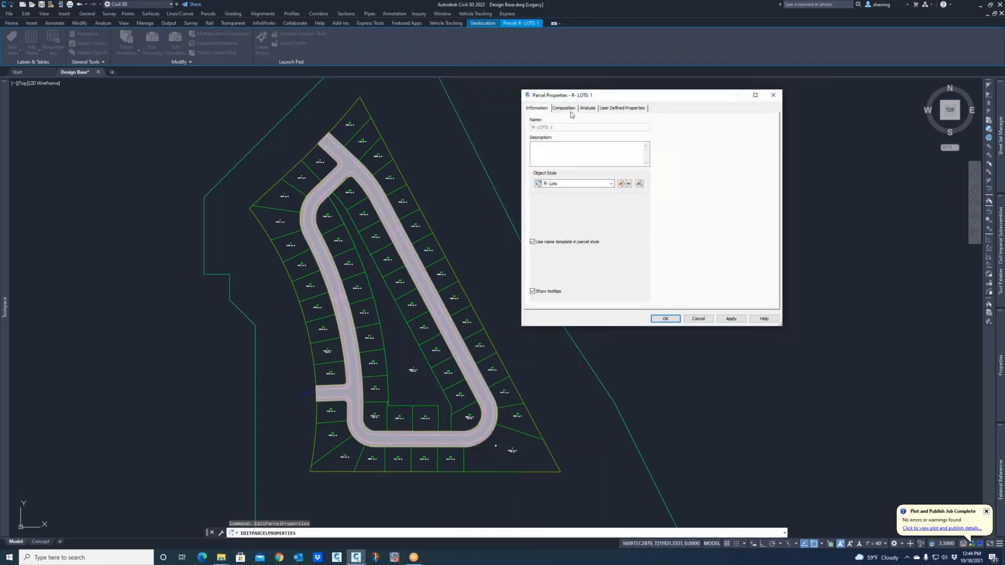
click(552, 185)
click(576, 204)
click(732, 320)
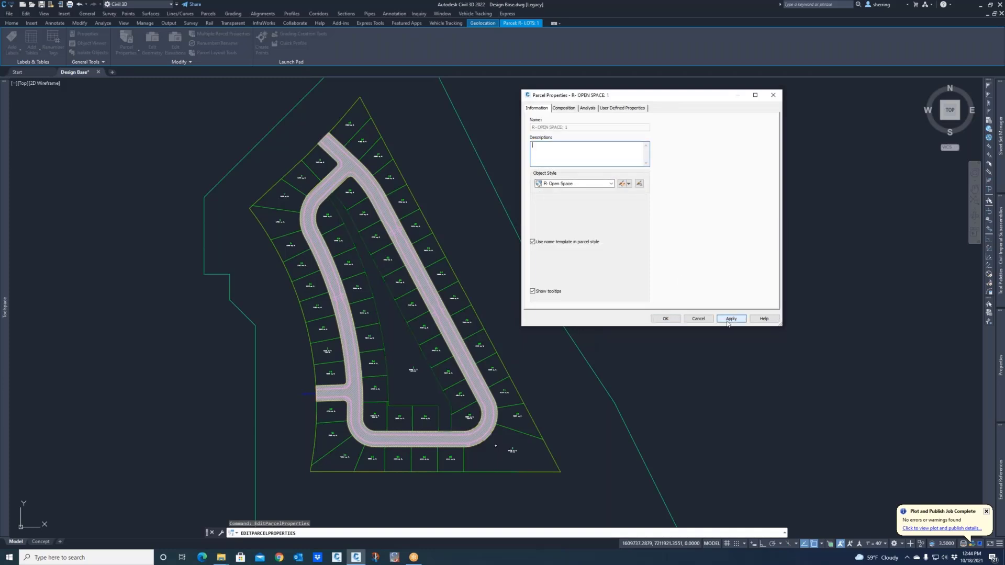
Step: Turn on the Parcel Area Fill display in the R- Open Space parcel style and apply it to the middle parcel
click(622, 185)
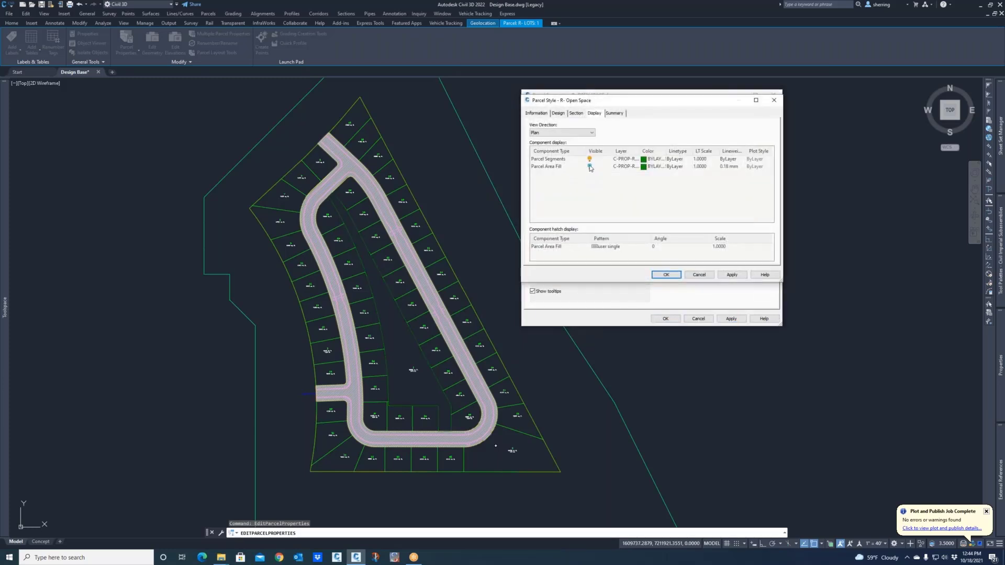
click(590, 166)
click(732, 275)
click(666, 275)
click(731, 319)
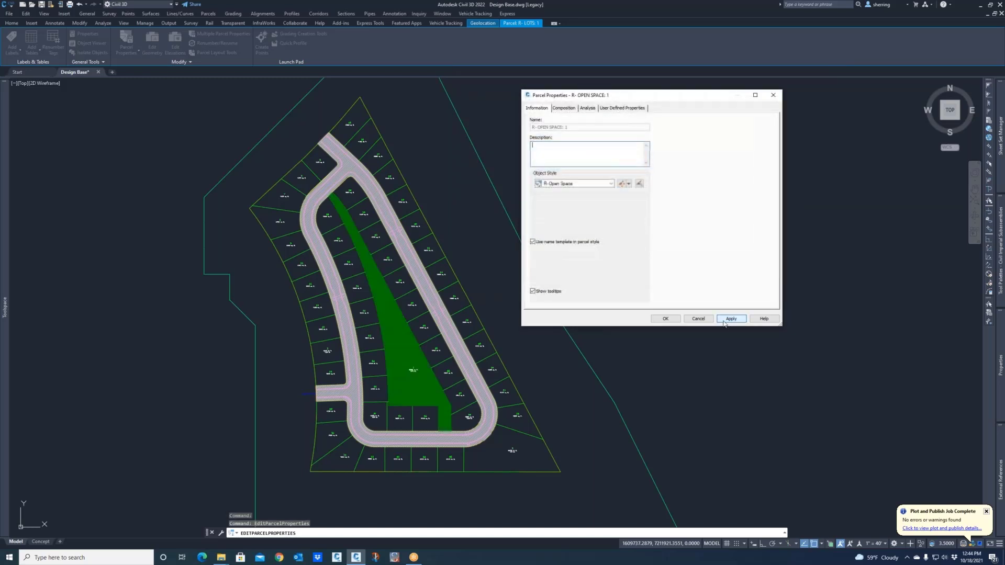
click(669, 320)
key(Escape)
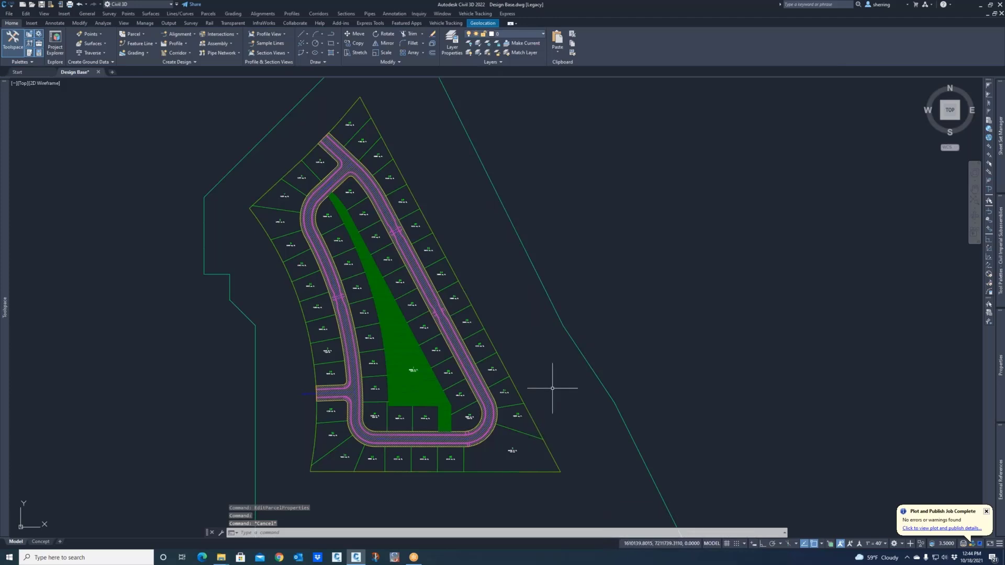
Step: Match the properties of the open space parcel onto the large southeast corner parcel
text(ma)
key(Return)
click(515, 442)
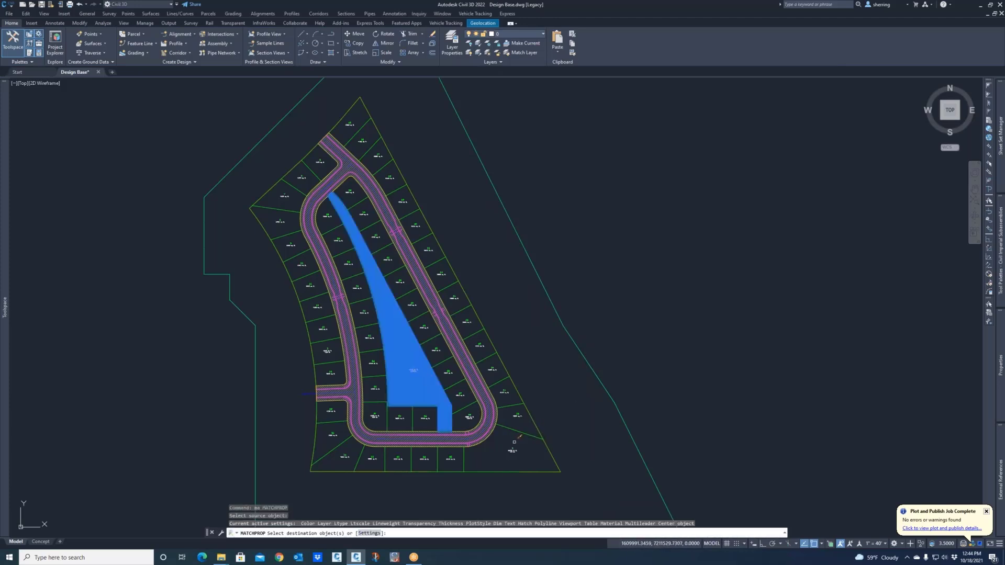
click(515, 446)
key(Escape)
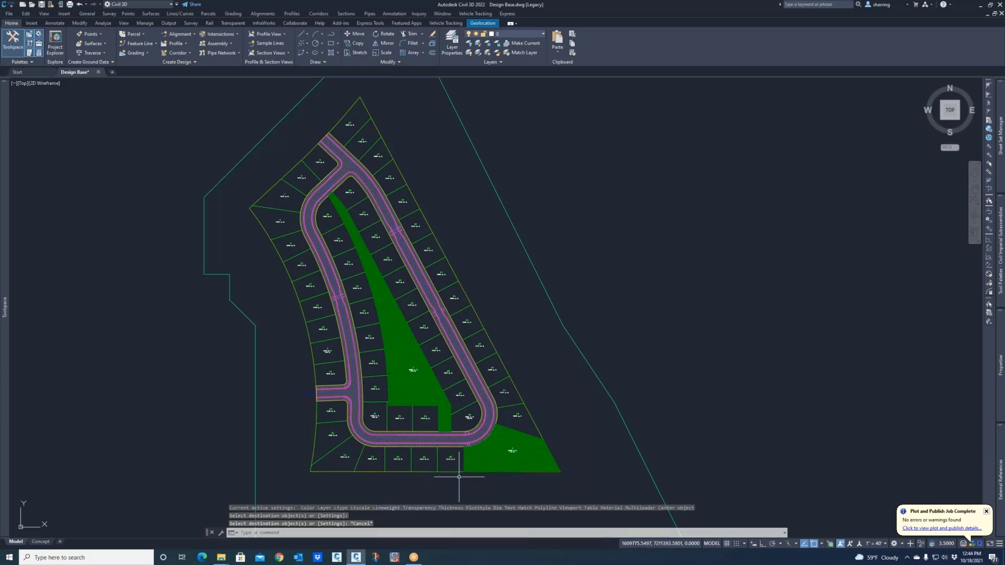
middle_drag(525, 349, 579, 363)
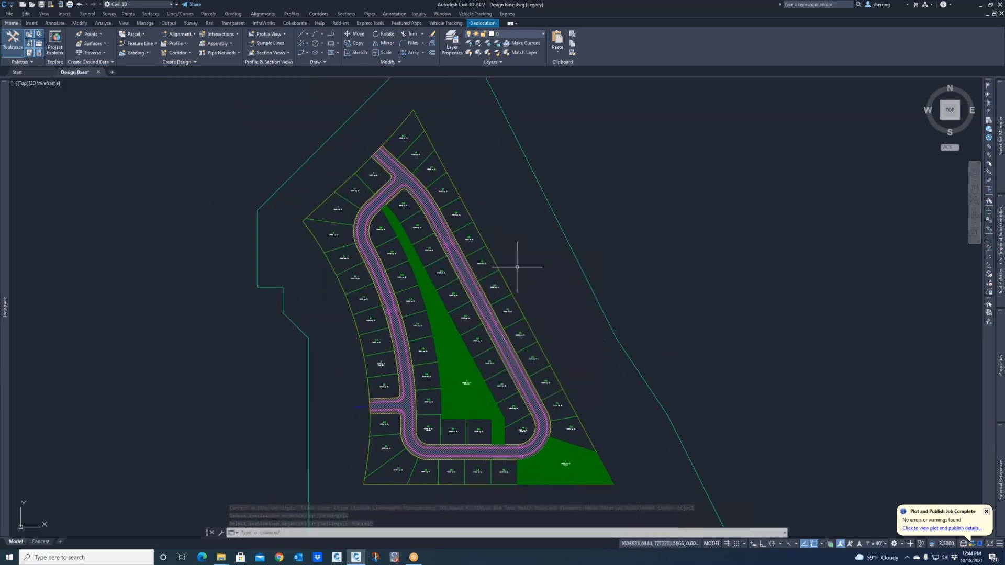
mouse_move(436, 273)
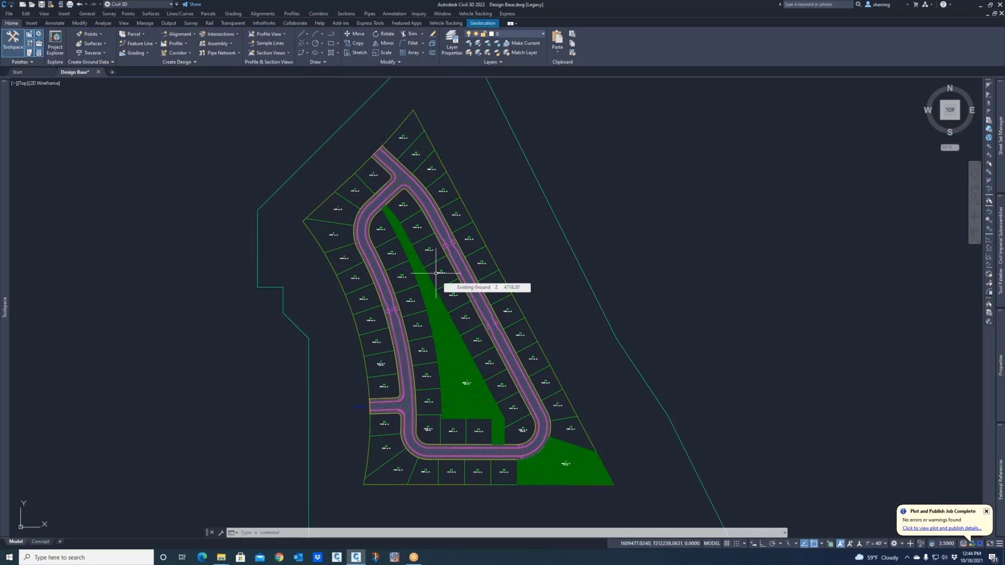
click(459, 330)
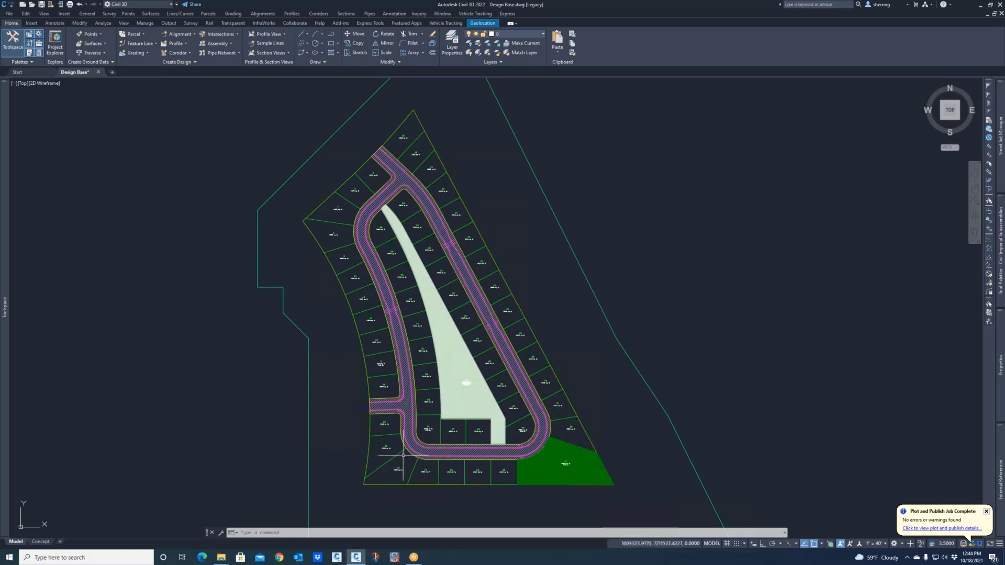
mouse_move(623, 419)
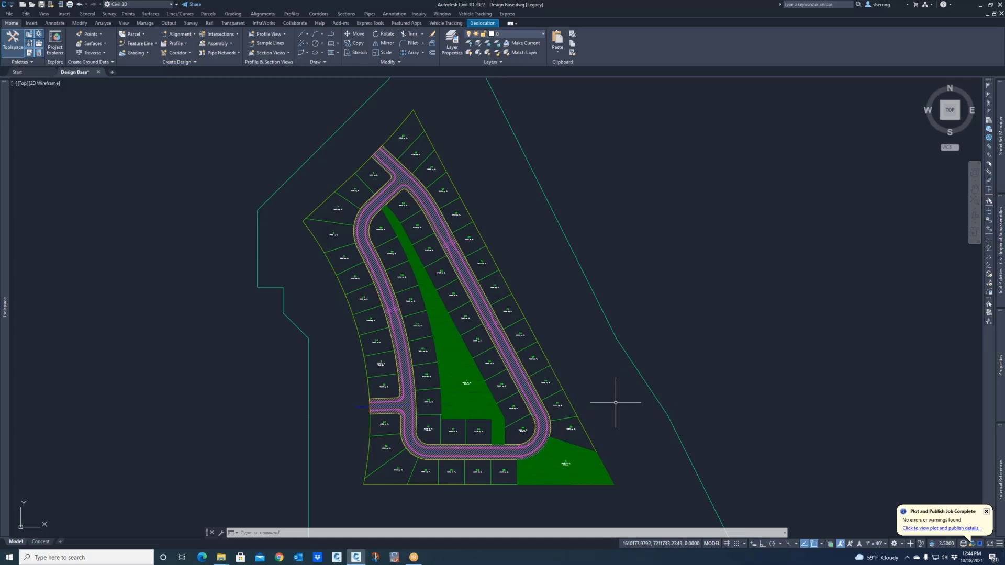
mouse_move(616, 403)
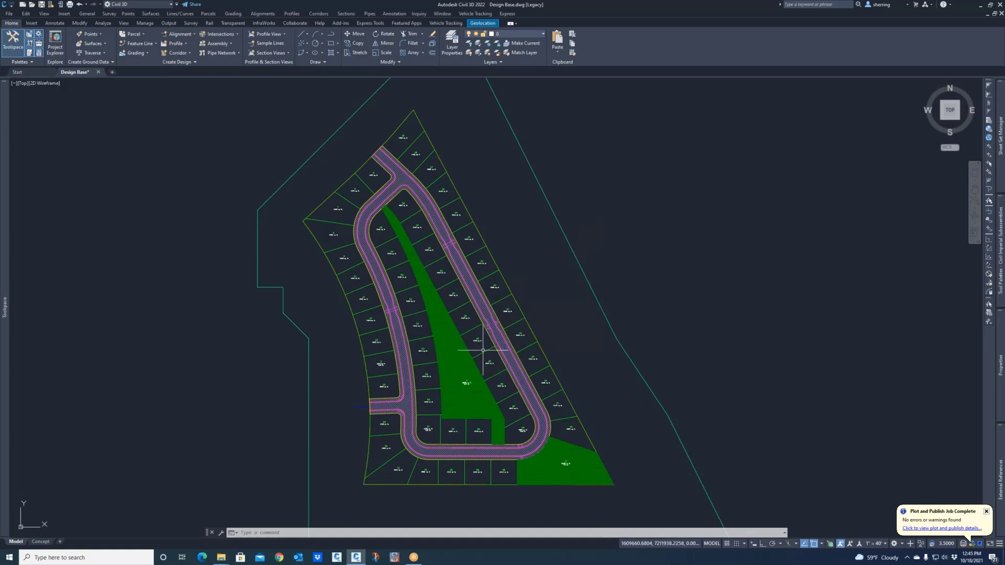
mouse_move(482, 350)
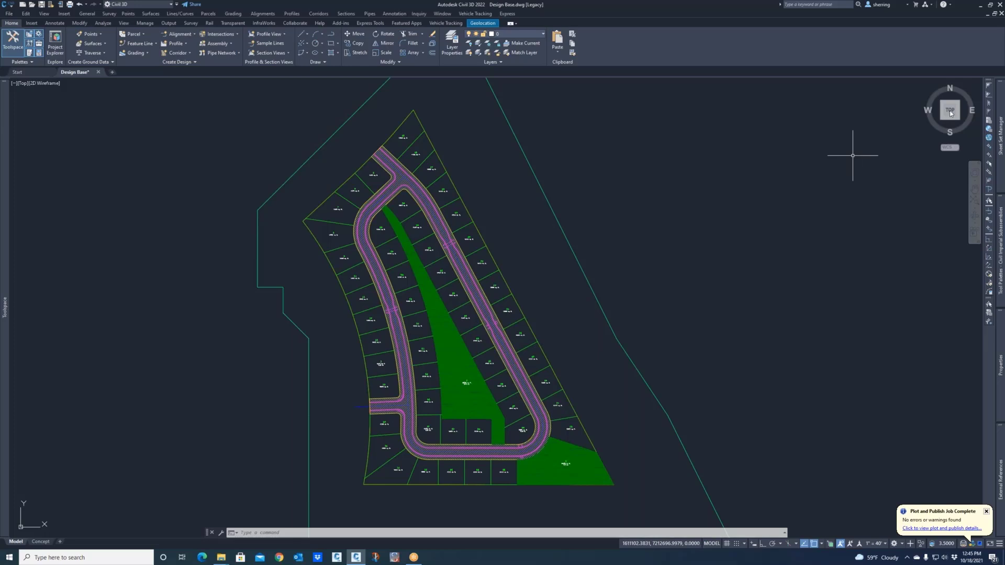
middle_drag(615, 349, 631, 352)
mouse_move(603, 316)
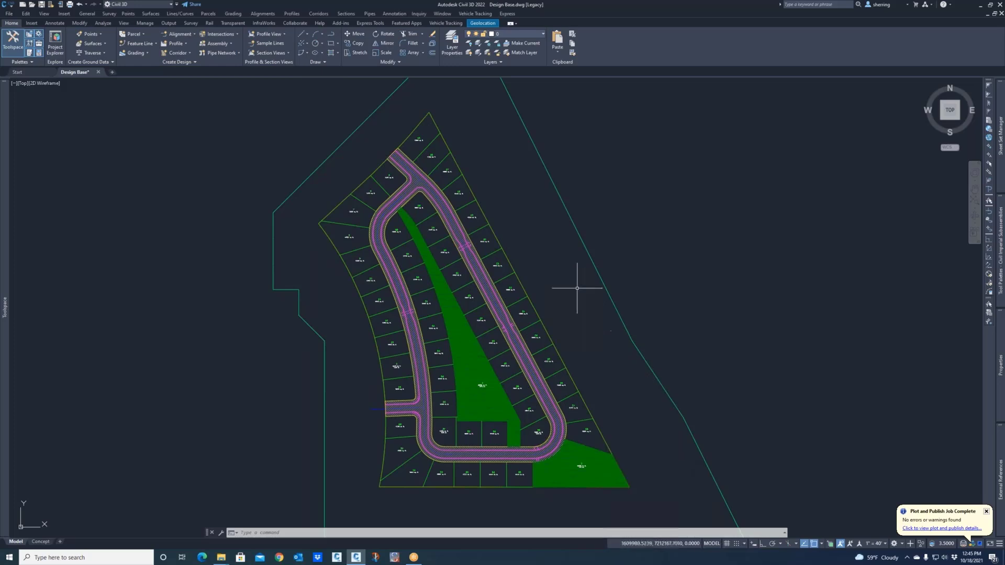
Step: Undo the open space styling and the lot subdivision of the two interior parcels
text(u)
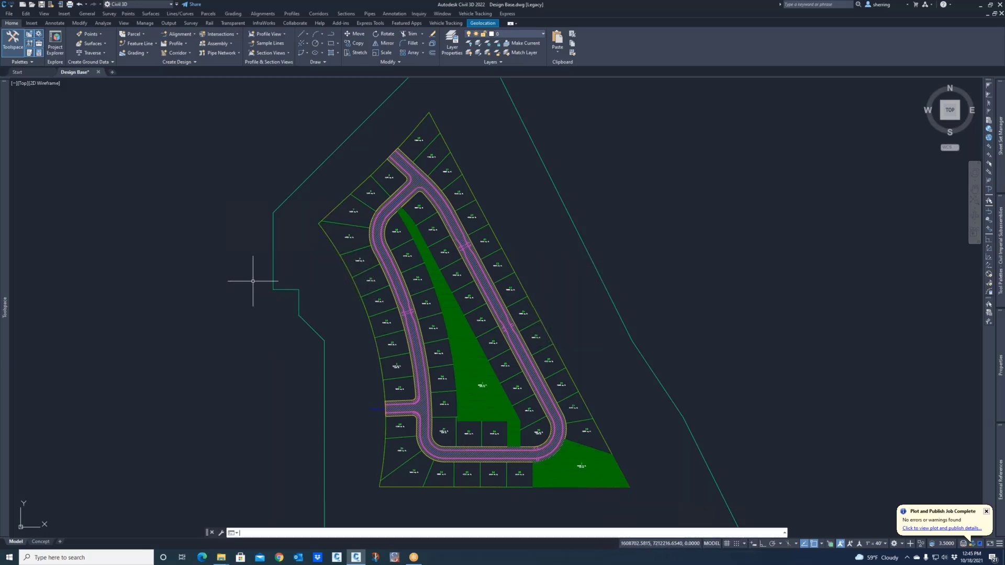
key(Return)
text(u)
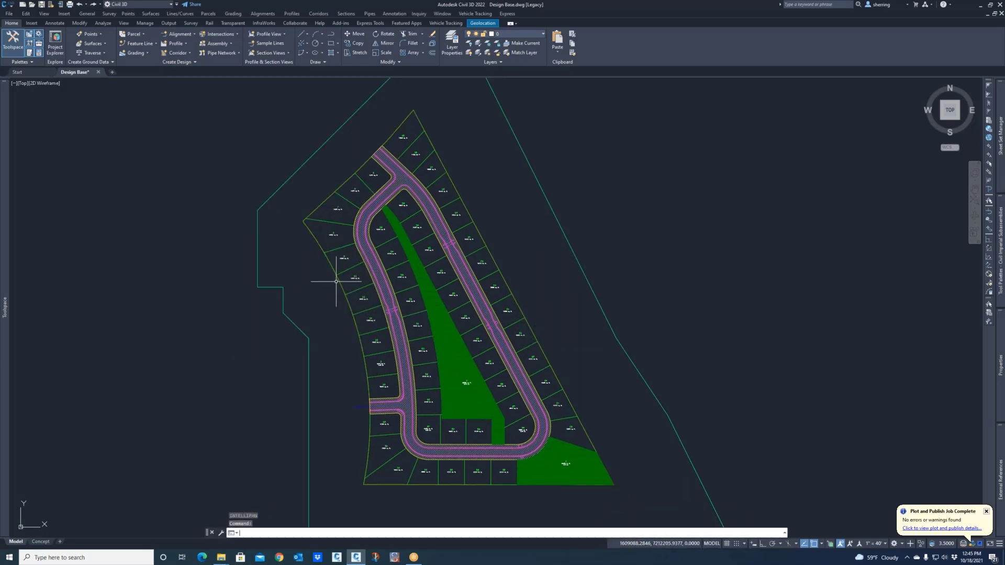
key(Return)
text(u)
key(Return)
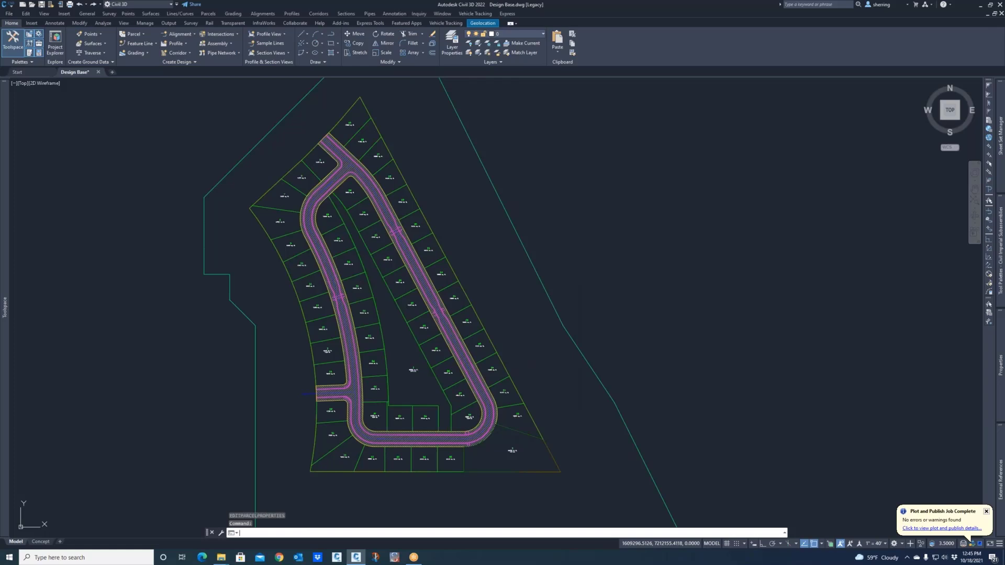
text(u)
key(Return)
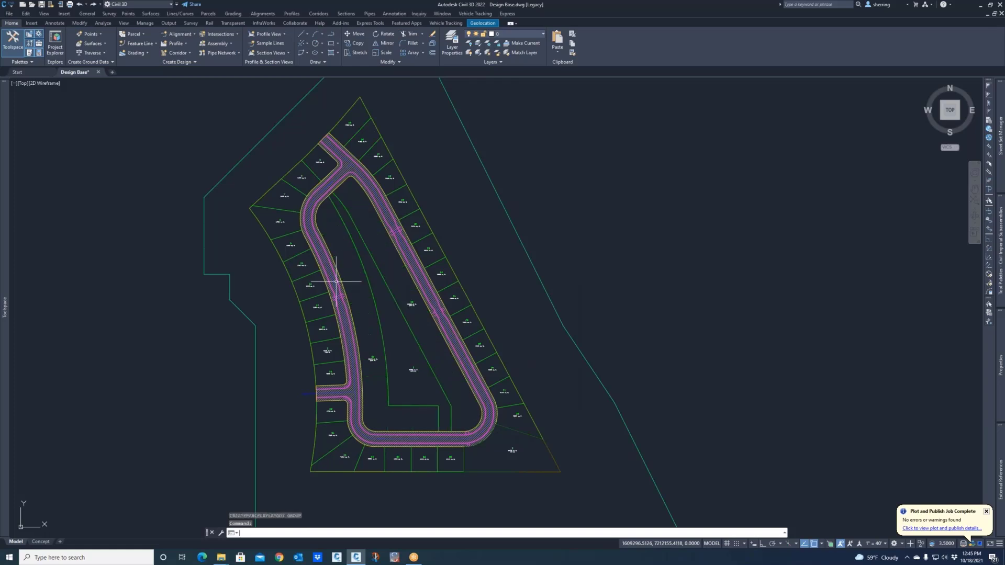
Step: Delete all the rear lot lines and connecting lines inside the interior block, including the short curve at its northern tip
click(451, 415)
click(381, 392)
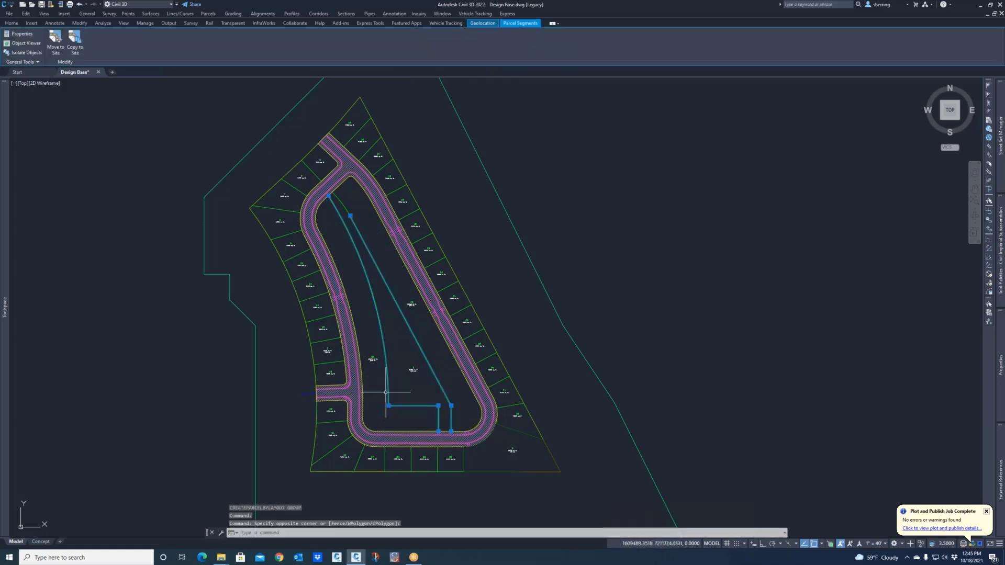
key(Delete)
click(346, 208)
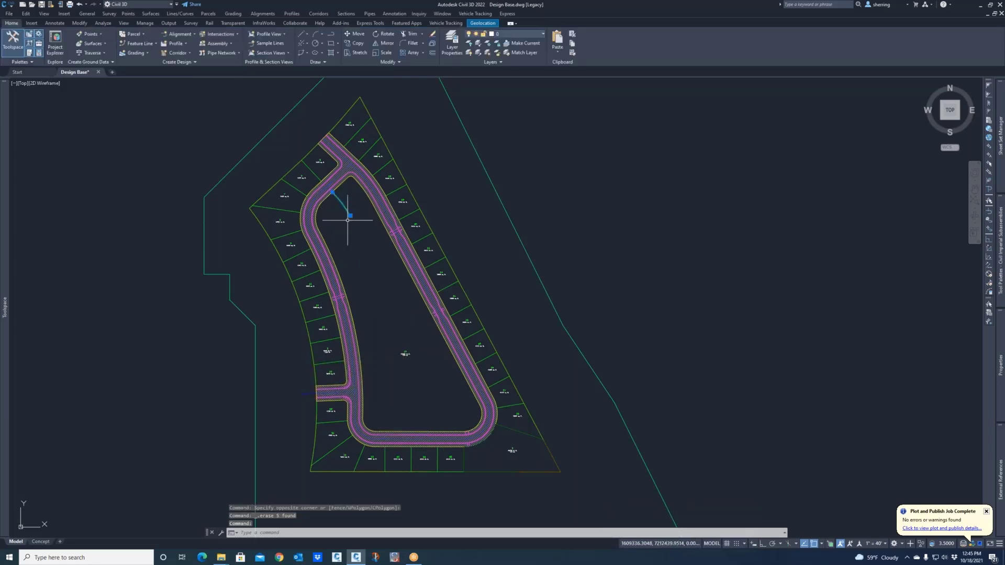
key(Delete)
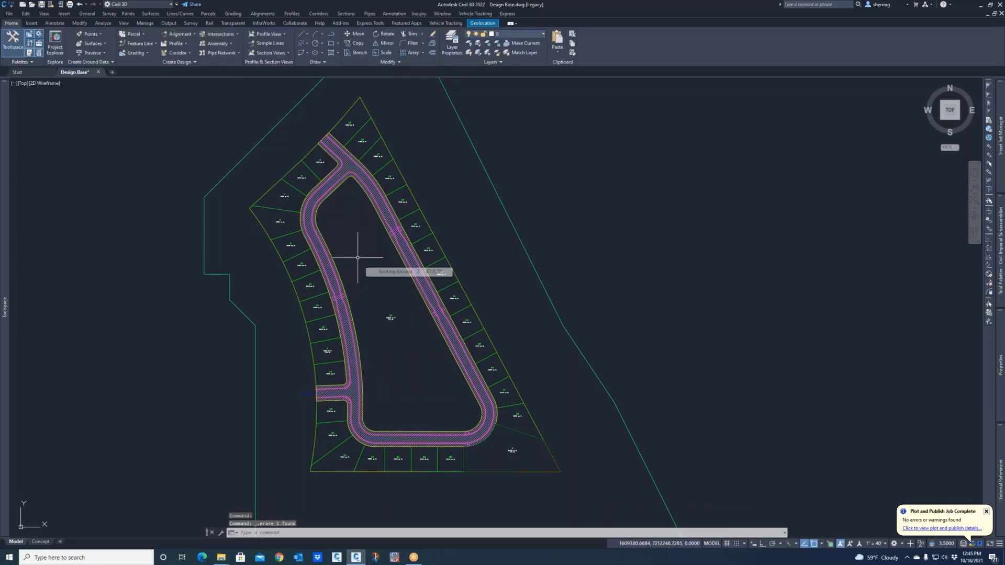
middle_drag(357, 281, 408, 293)
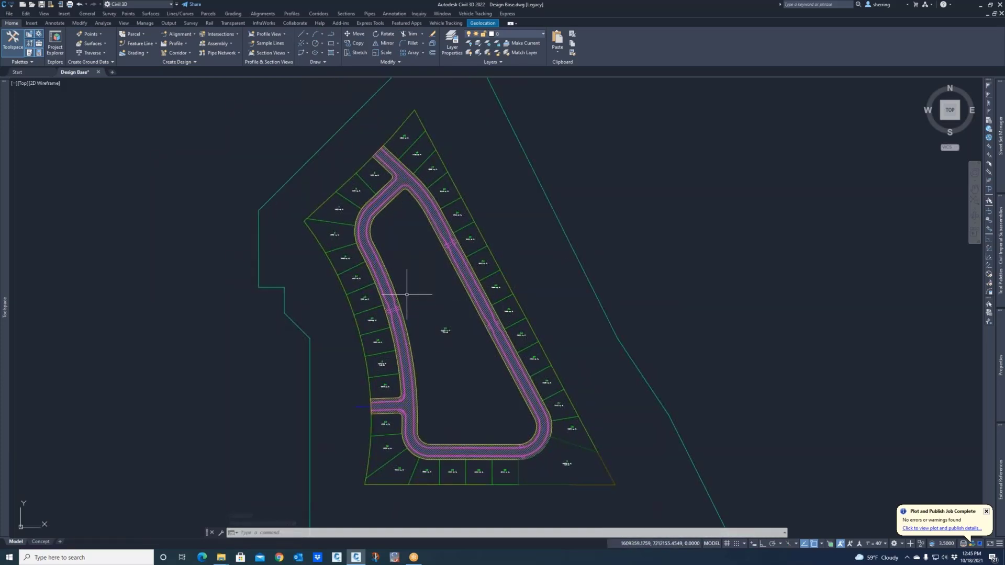
key(Delete)
key(Escape)
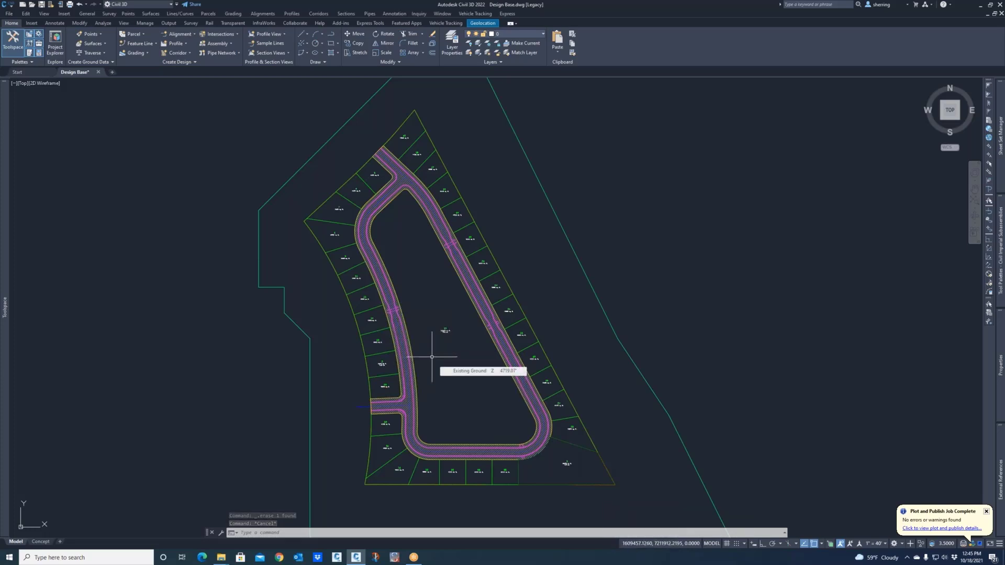
Step: Offset the interior block parcel's boundary 100 to the inside
text(o)
key(Return)
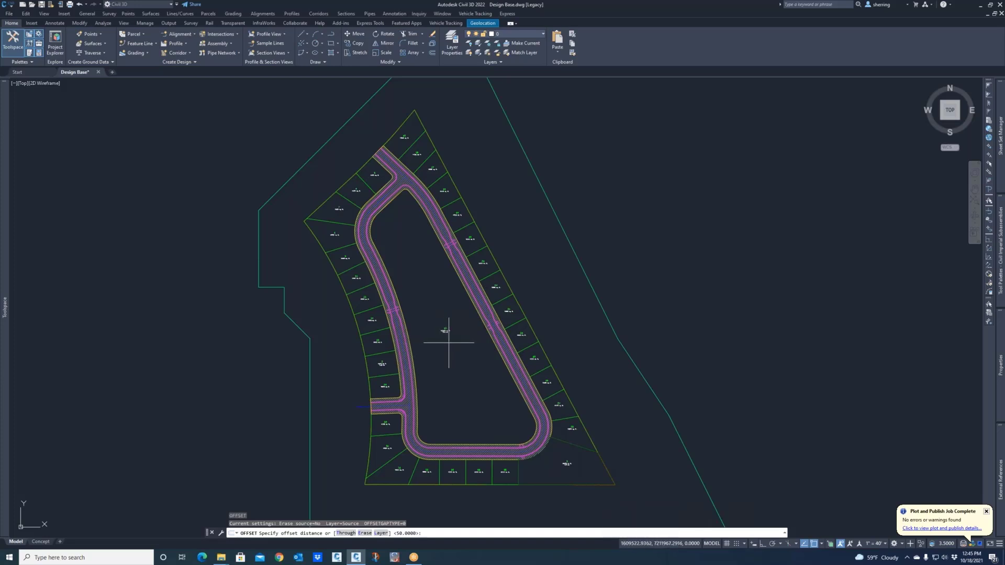
text(100)
key(Return)
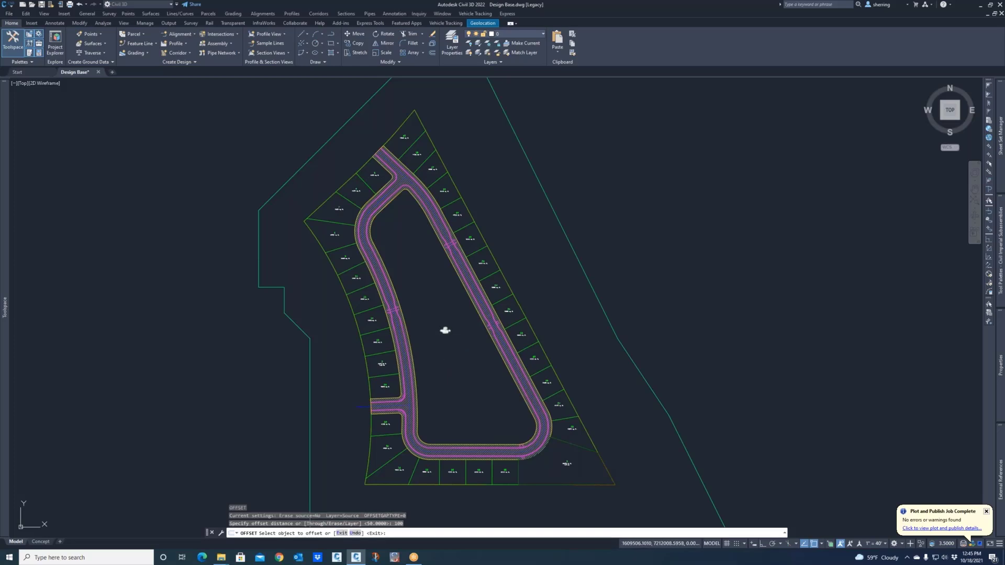
scroll(444, 340, up, 3)
click(453, 309)
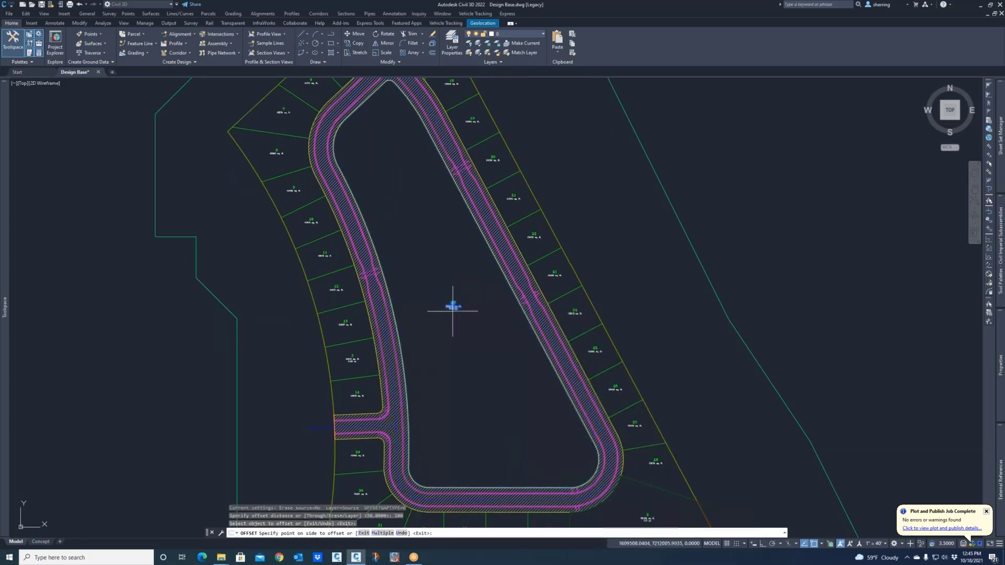
click(461, 363)
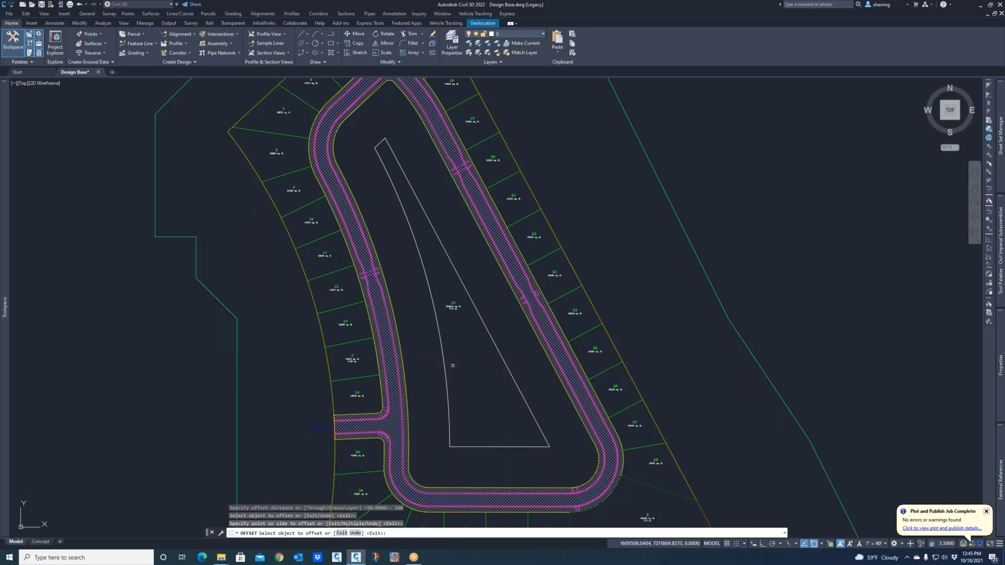
key(Escape)
key(Escape)
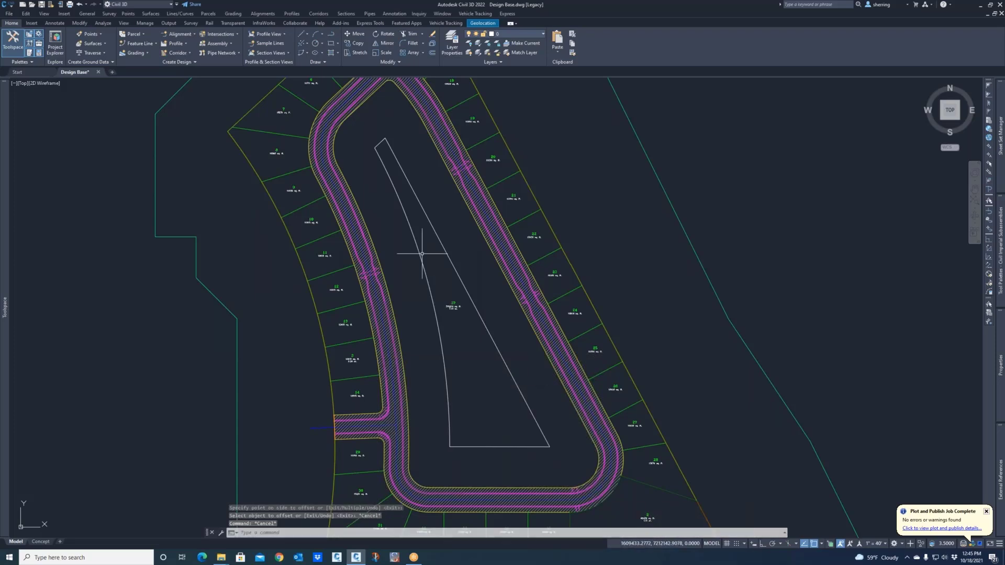
Step: Explode the offset outline inside the interior block and delete its short segment at the northern tip
scroll(424, 233, down, 2)
text(x)
key(Return)
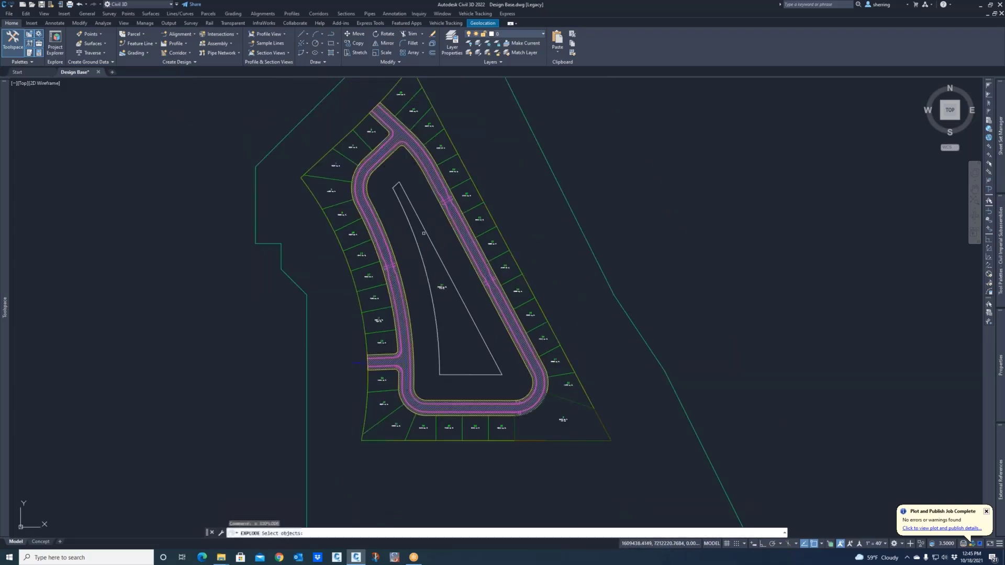
click(422, 229)
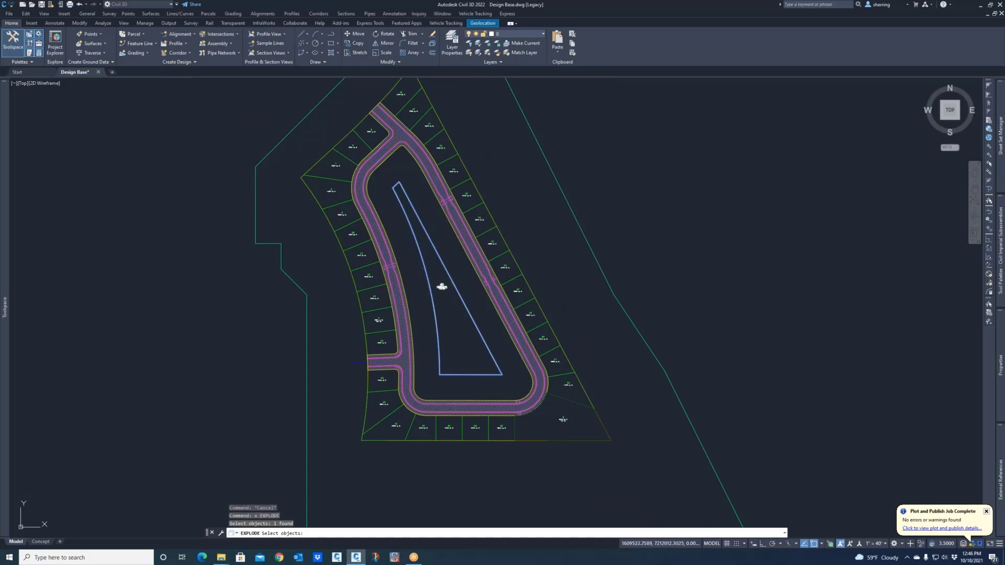
key(Return)
scroll(418, 214, up, 4)
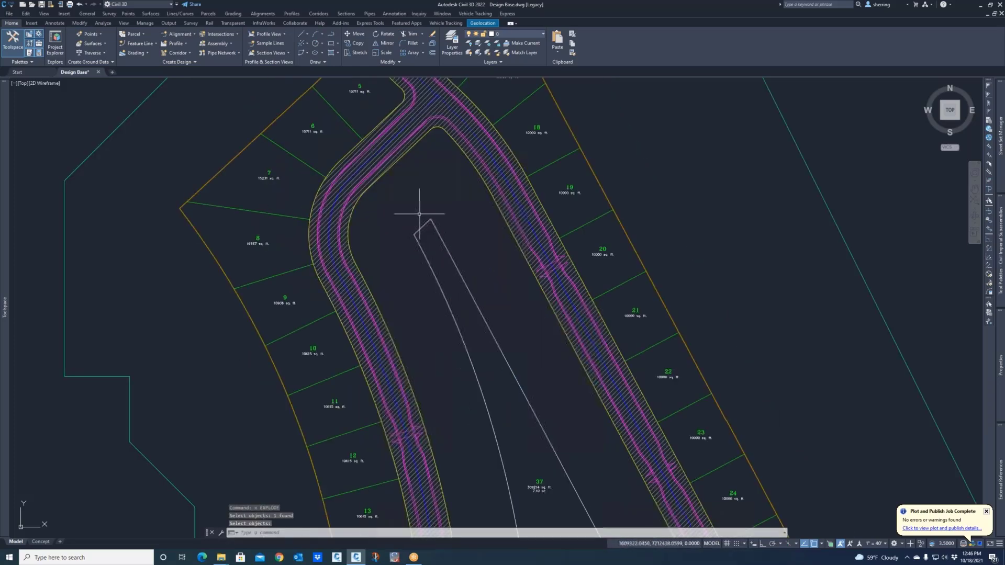
click(422, 226)
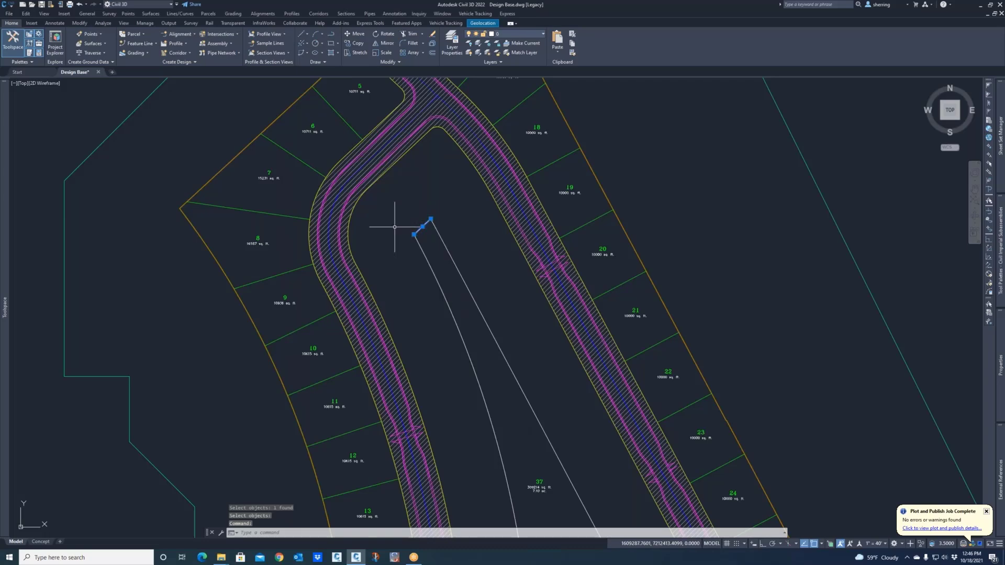
key(Delete)
Step: Try to extend the eastern rear lot line to the interior block's northwestern boundary
text(ex)
key(Return)
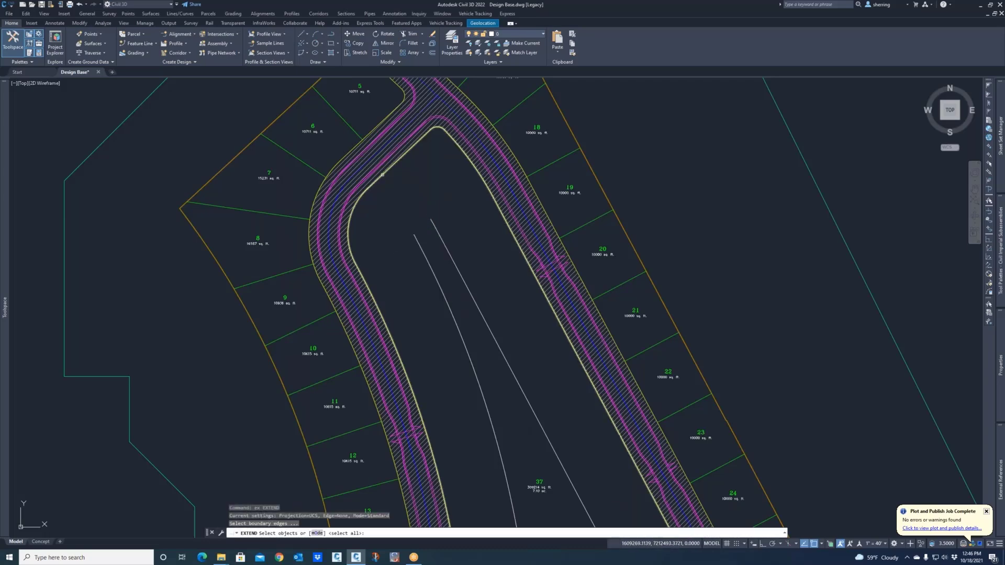
click(383, 175)
click(405, 193)
click(386, 168)
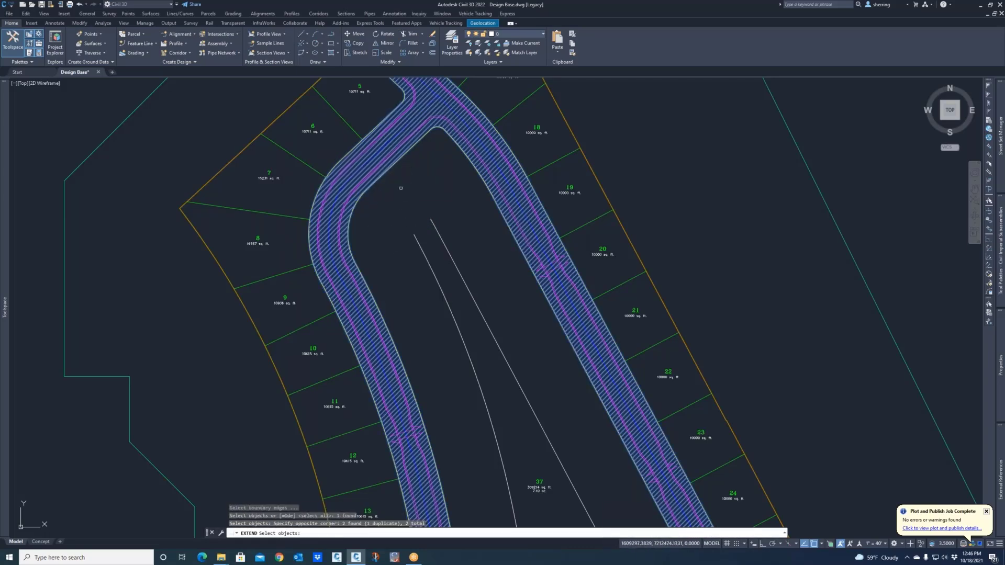
key(Return)
scroll(398, 178, up, 4)
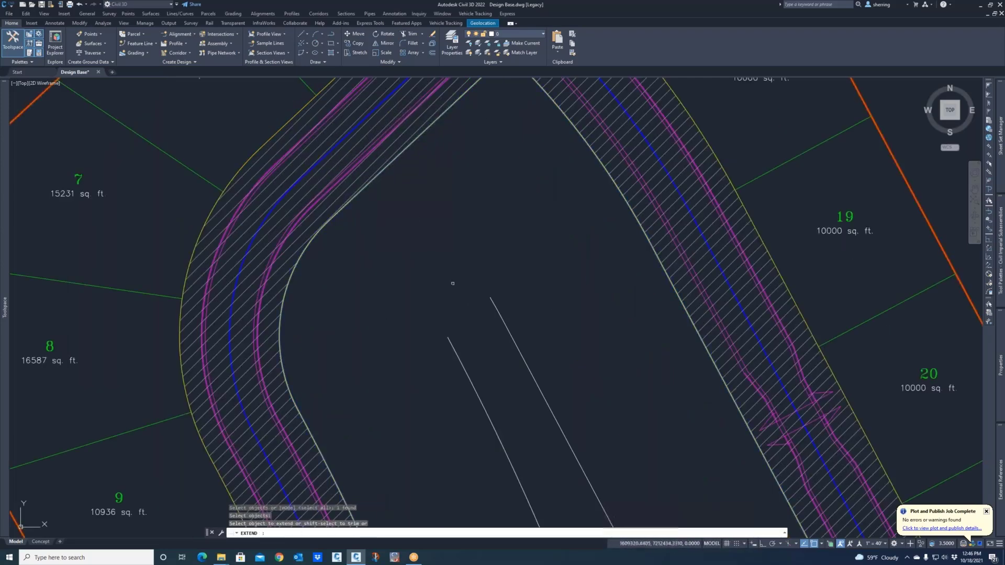
click(507, 370)
click(477, 304)
key(Escape)
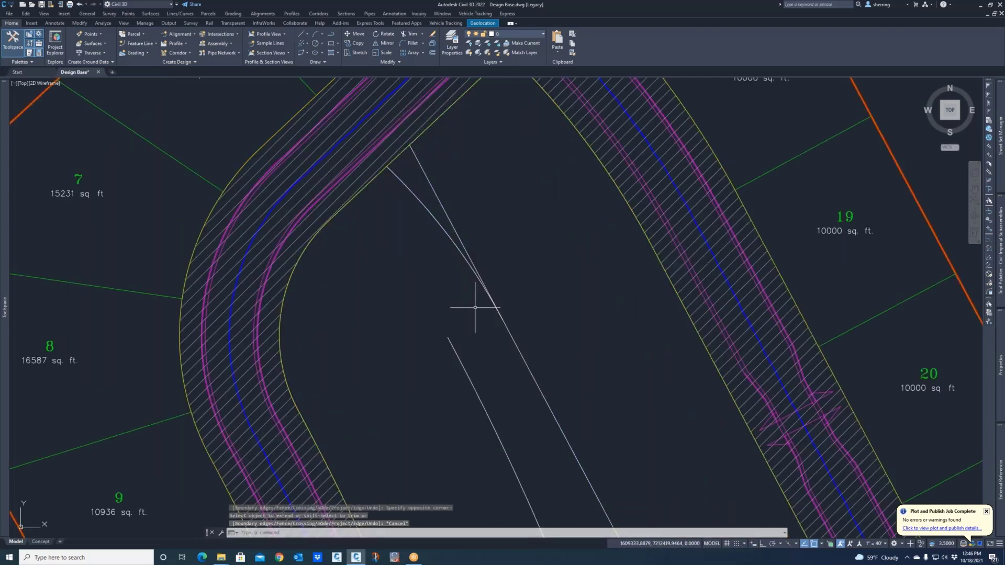
Step: Extend the northern ends of both long rear lot lines to the interior block's northwestern boundary
scroll(475, 307, down, 4)
text(ex)
key(Return)
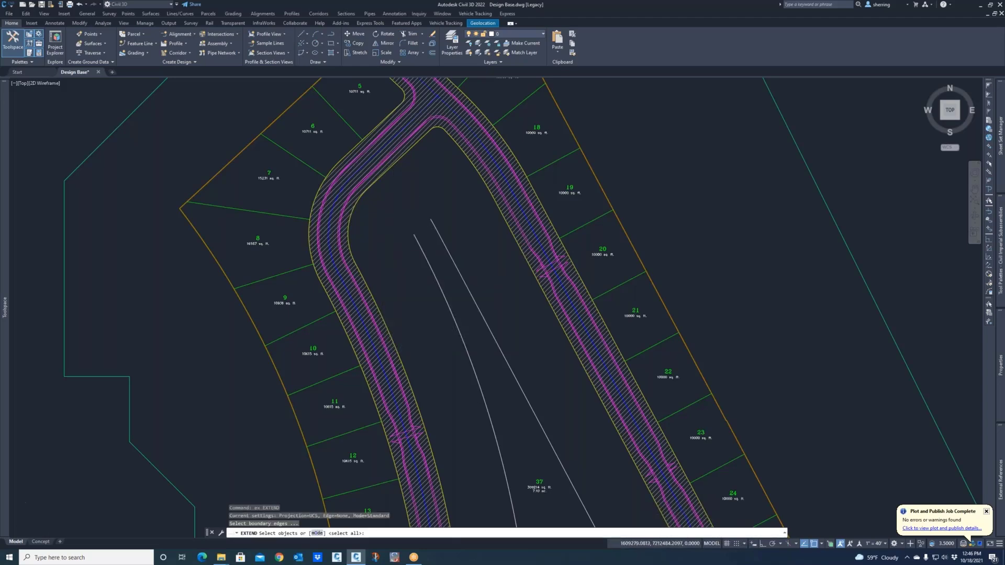
scroll(388, 174, up, 2)
click(386, 171)
key(Return)
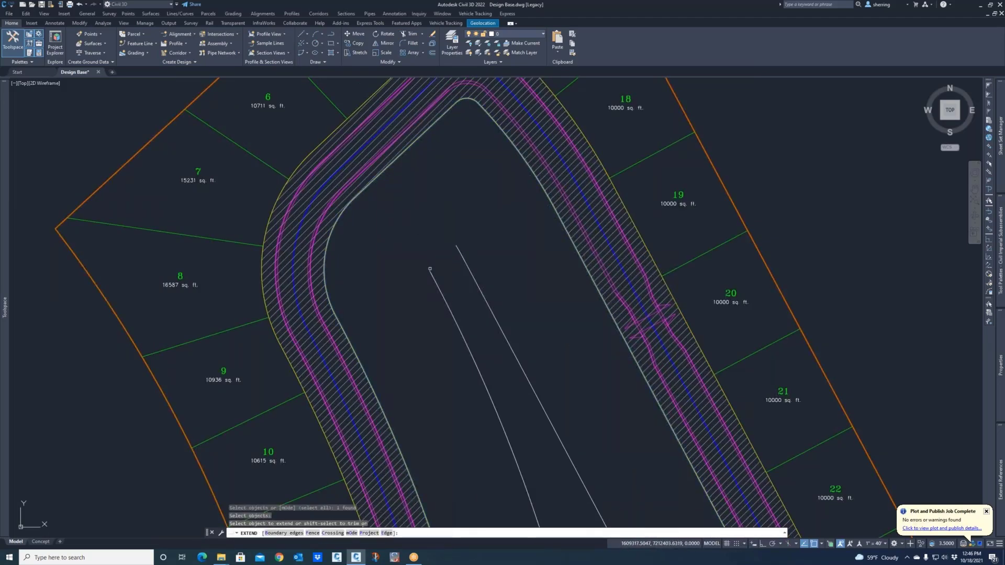
click(430, 270)
click(459, 248)
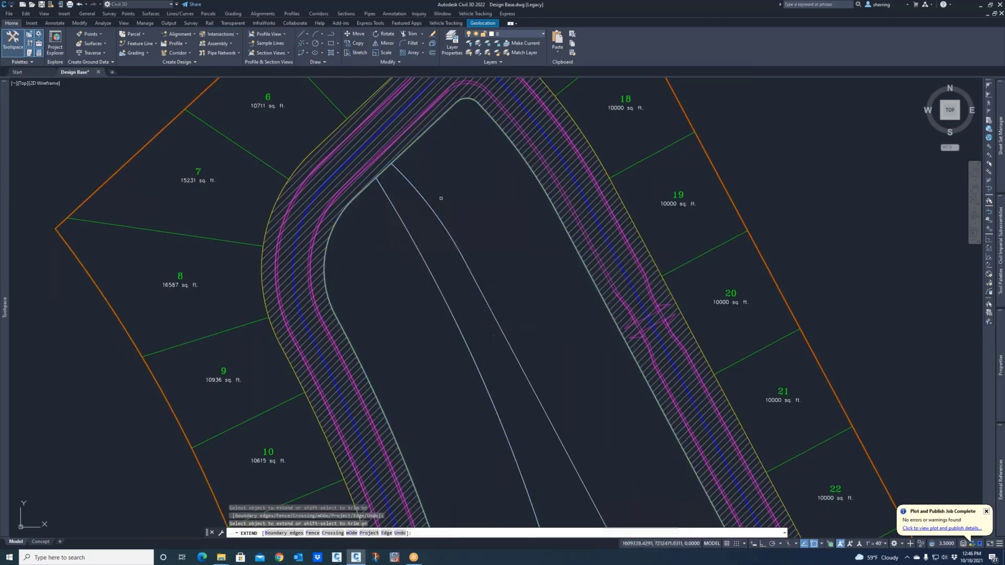
scroll(442, 199, down, 4)
middle_drag(571, 463, 536, 384)
key(Escape)
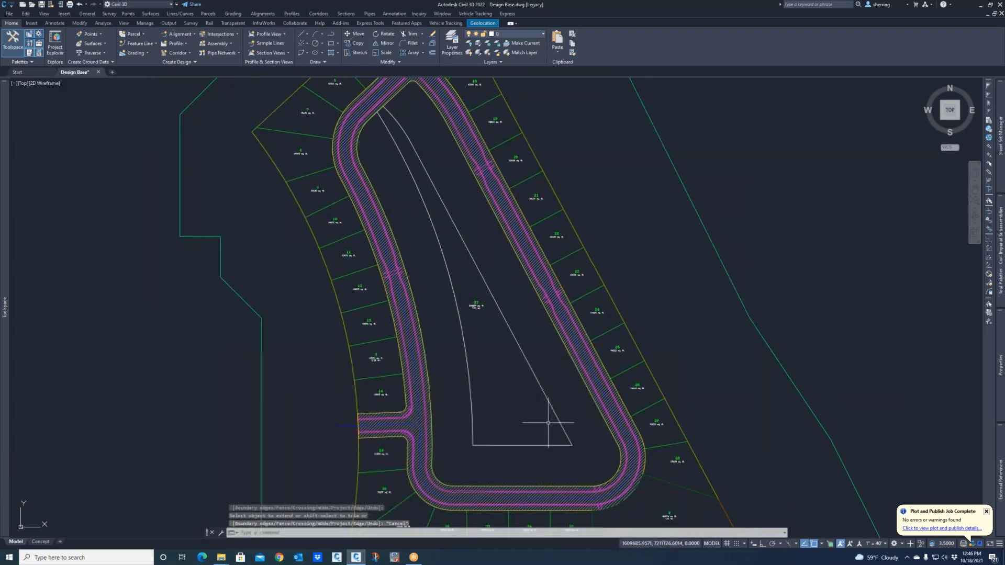
Step: Draw a polyline from the southeast corner of the rear lot lines straight south to the block boundary
text(p)
key(Return)
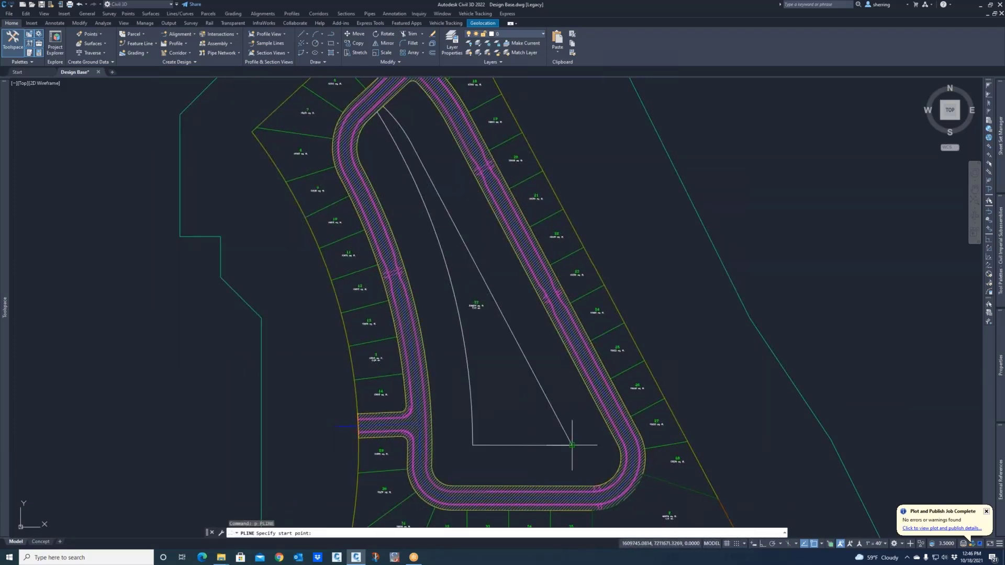
click(573, 445)
click(572, 486)
key(Escape)
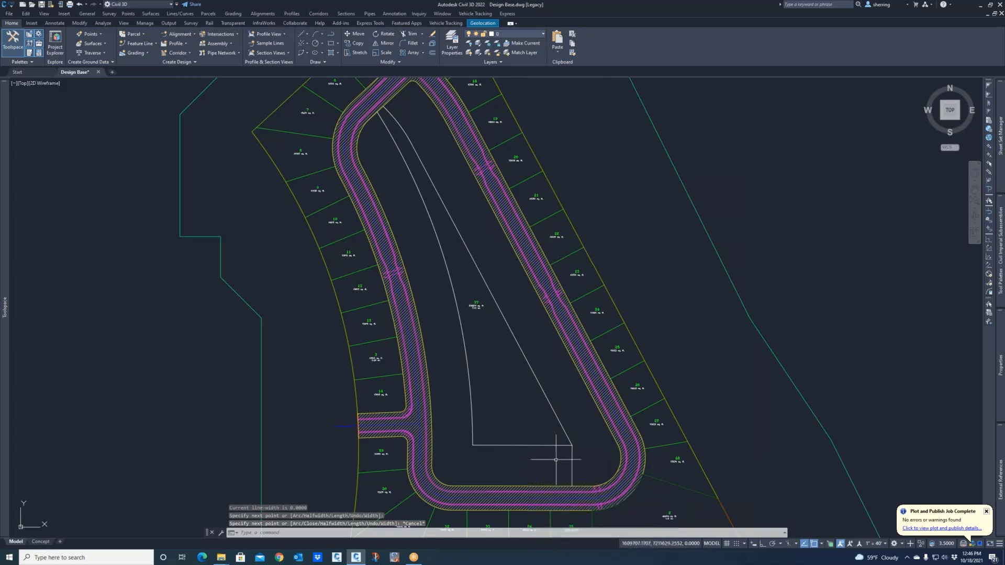
Step: Draw a second polyline just west of it, from a nearest point on the southern rear line to the block boundary
key(Return)
text(nea)
key(Return)
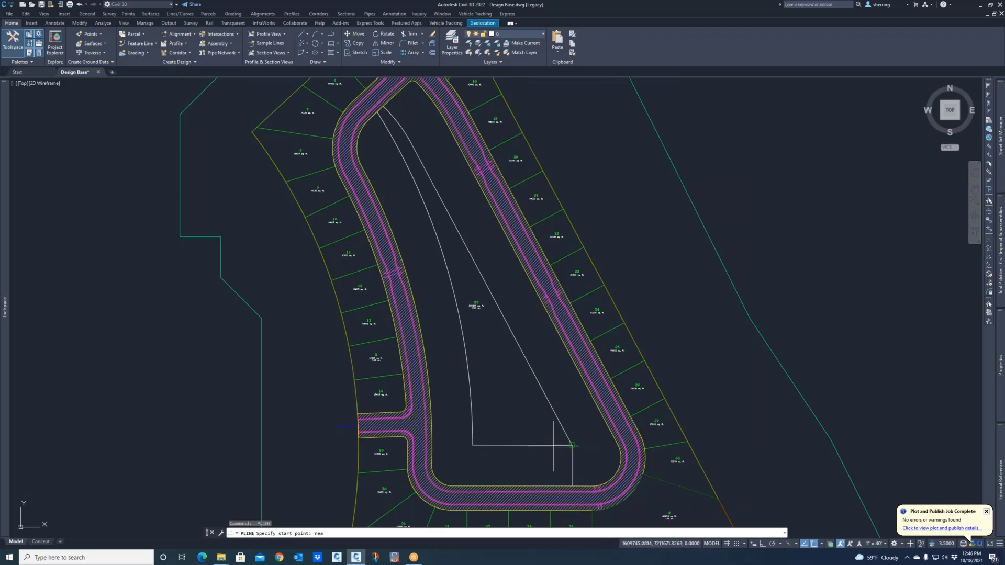
click(554, 446)
click(554, 475)
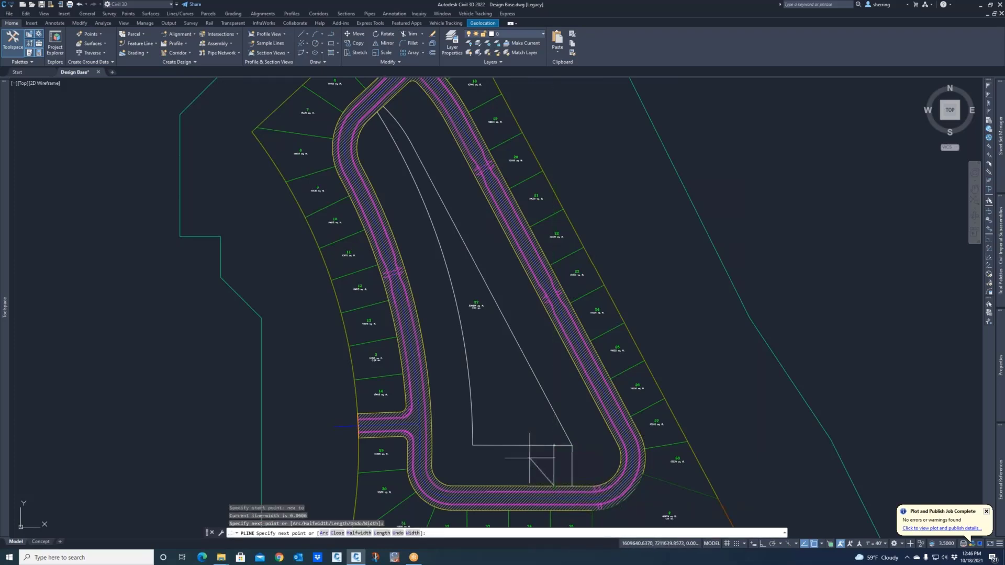
Step: Trim away the southern rear line between the two short connecting lines and save the drawing
text(tr)
key(Return)
click(580, 471)
click(550, 457)
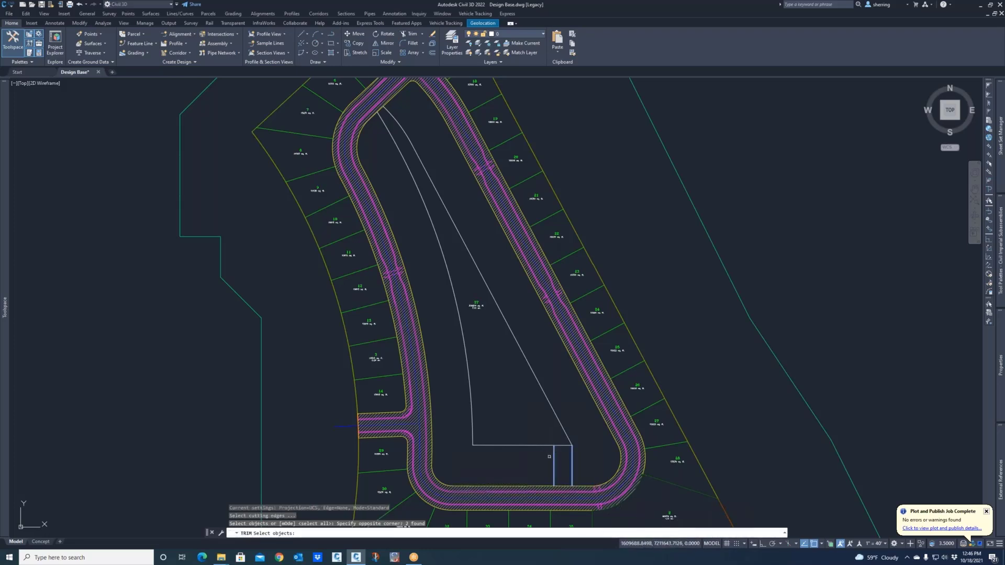
key(Return)
click(562, 446)
key(Return)
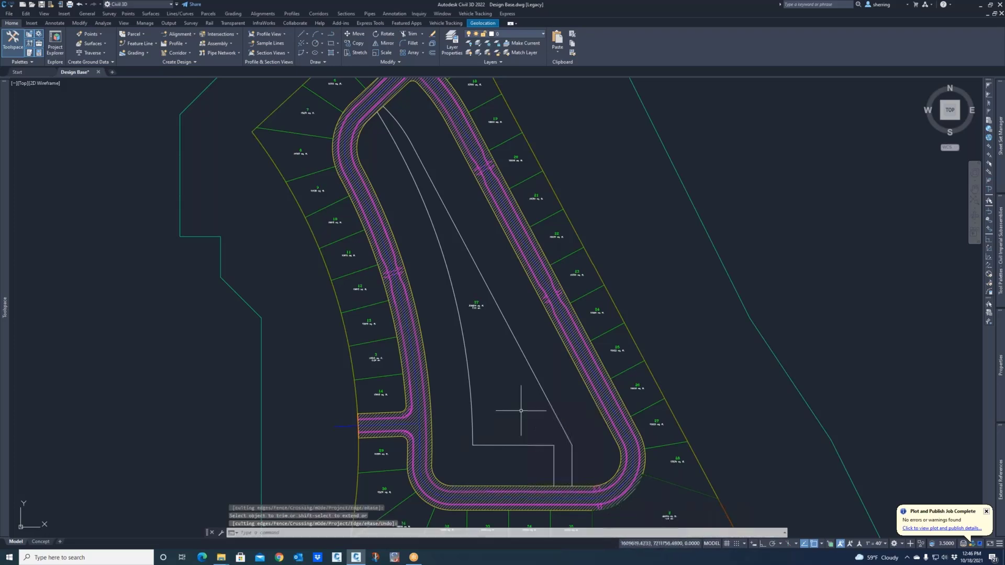
middle_drag(520, 410, 529, 416)
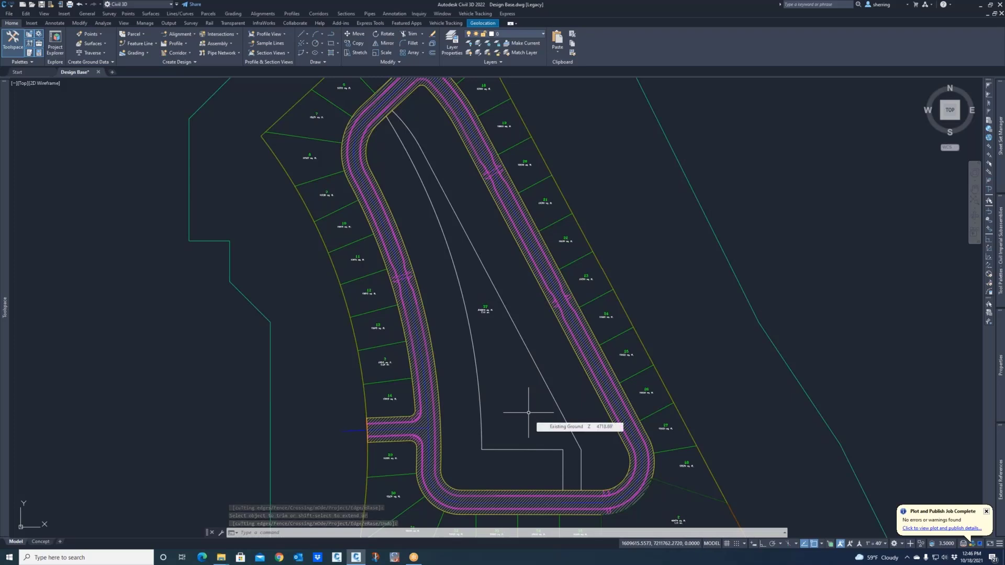
key(ctrl+s)
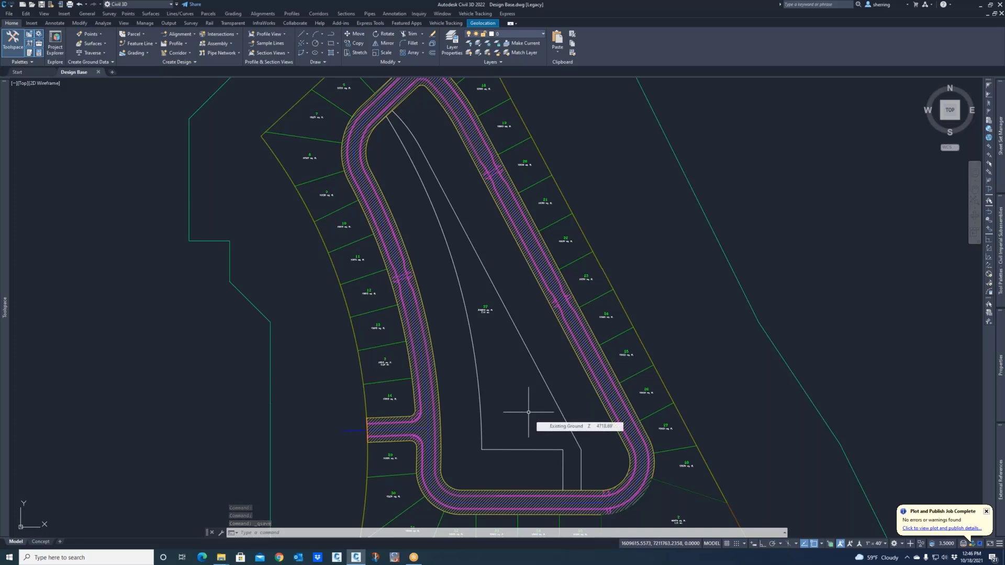
Step: Examine the two short connecting lines at the block's southern end and the full set of rear lot lines
scroll(528, 414, up, 2)
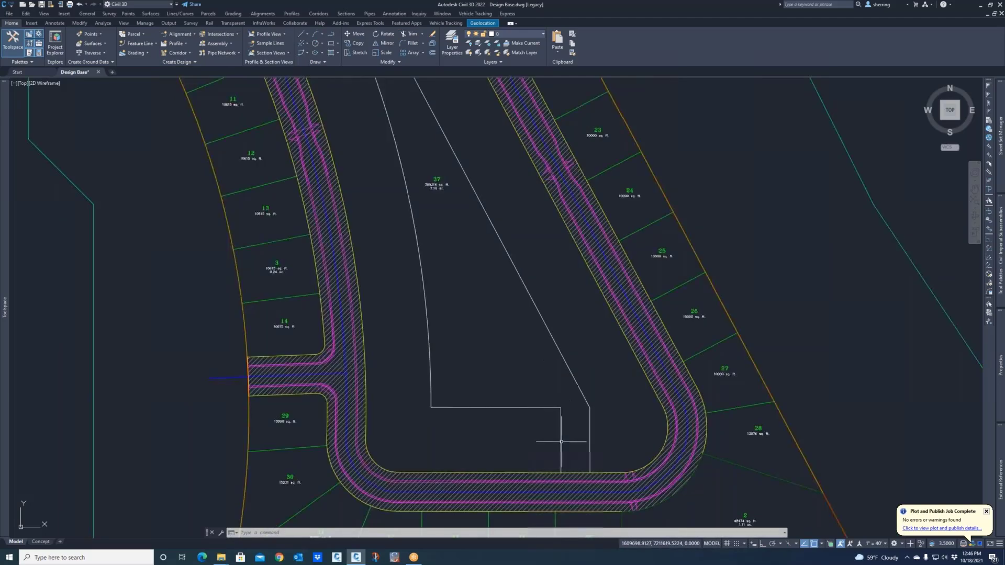
click(602, 449)
click(548, 433)
middle_drag(590, 436, 588, 421)
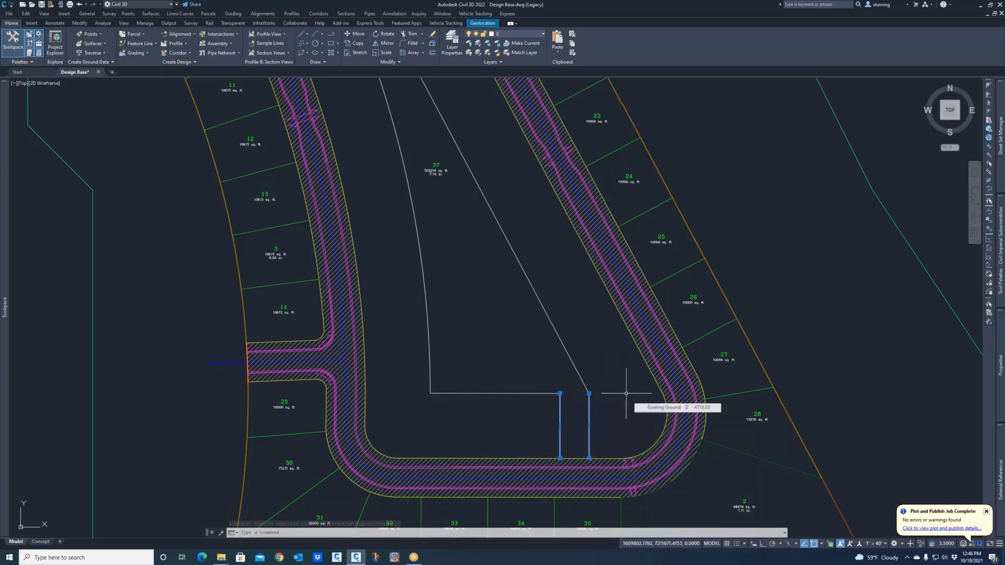
scroll(587, 384, down, 2)
key(Escape)
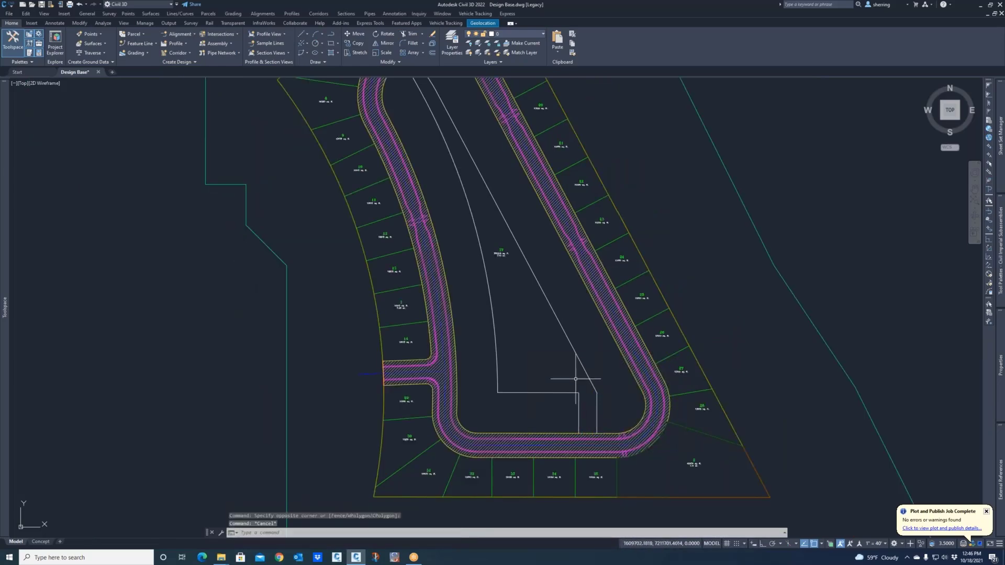
middle_drag(544, 364, 572, 399)
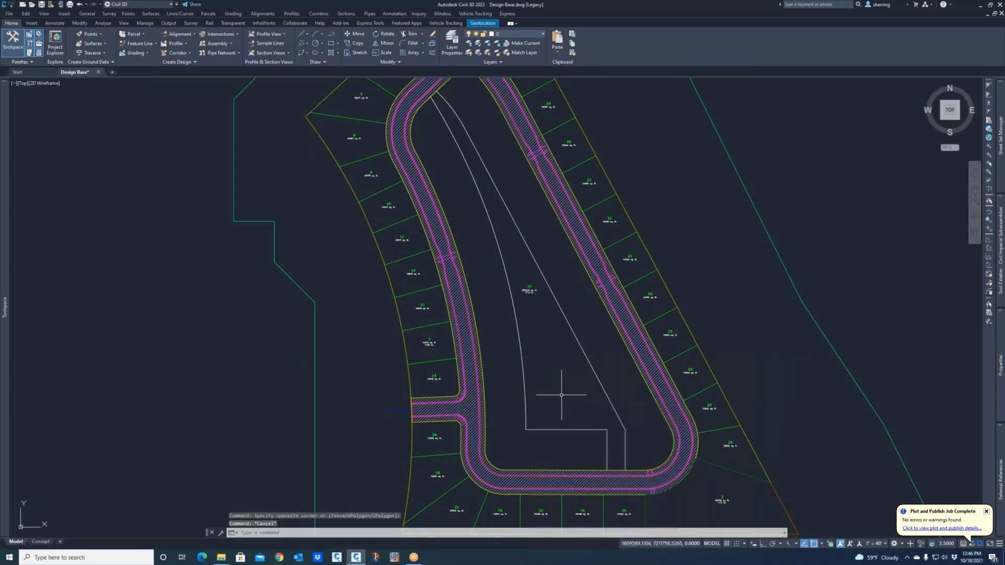
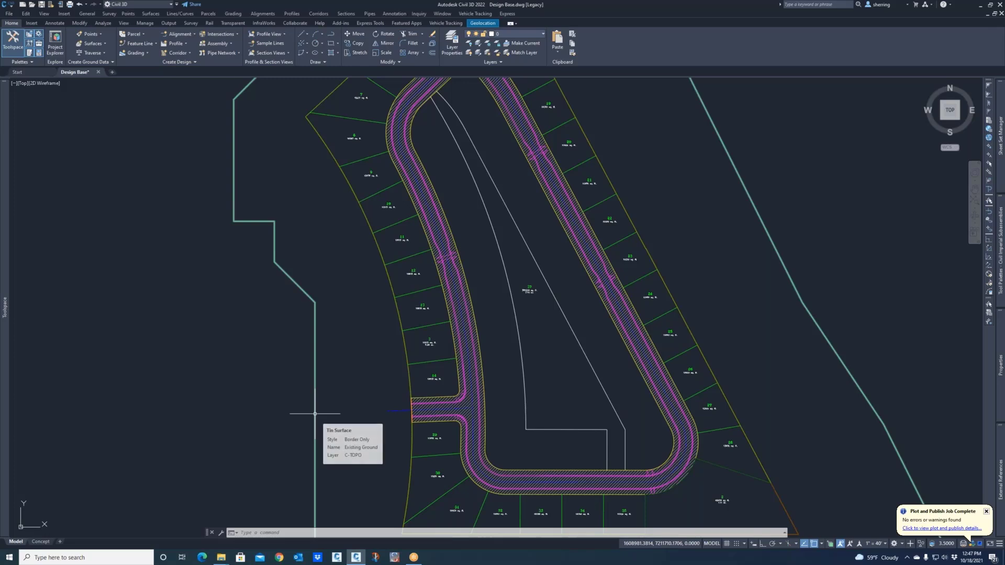
scroll(315, 413, down, 2)
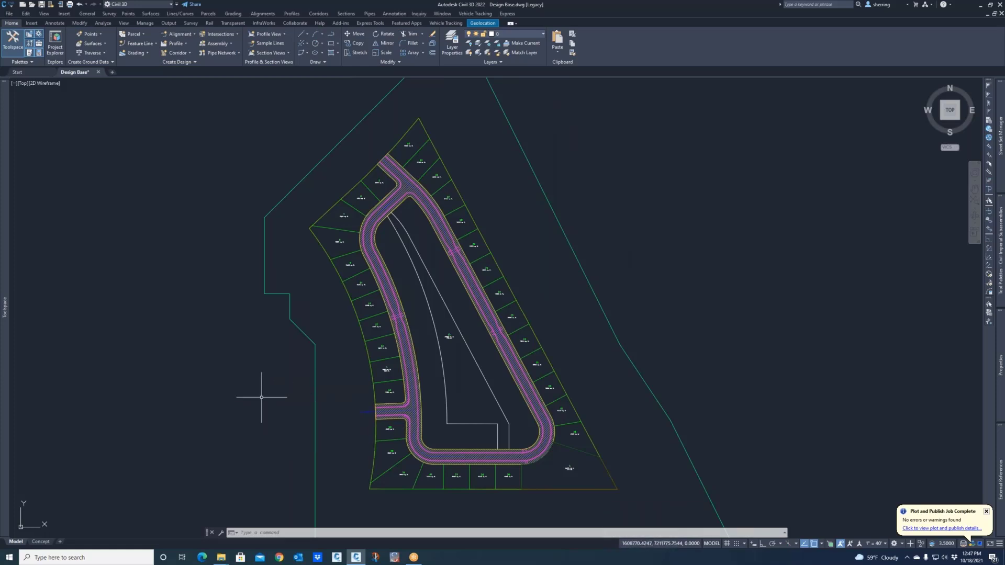
click(511, 434)
click(440, 401)
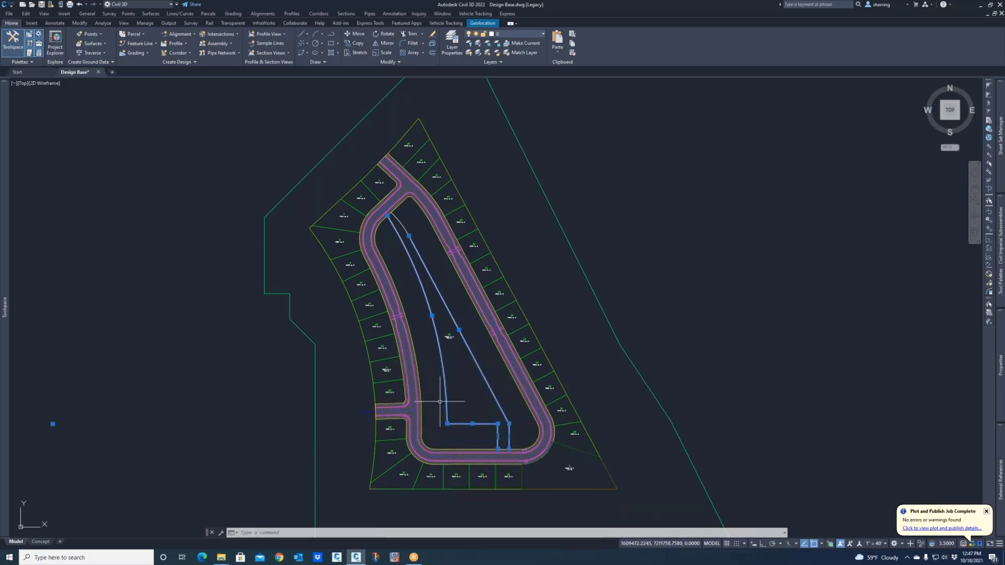
key(Escape)
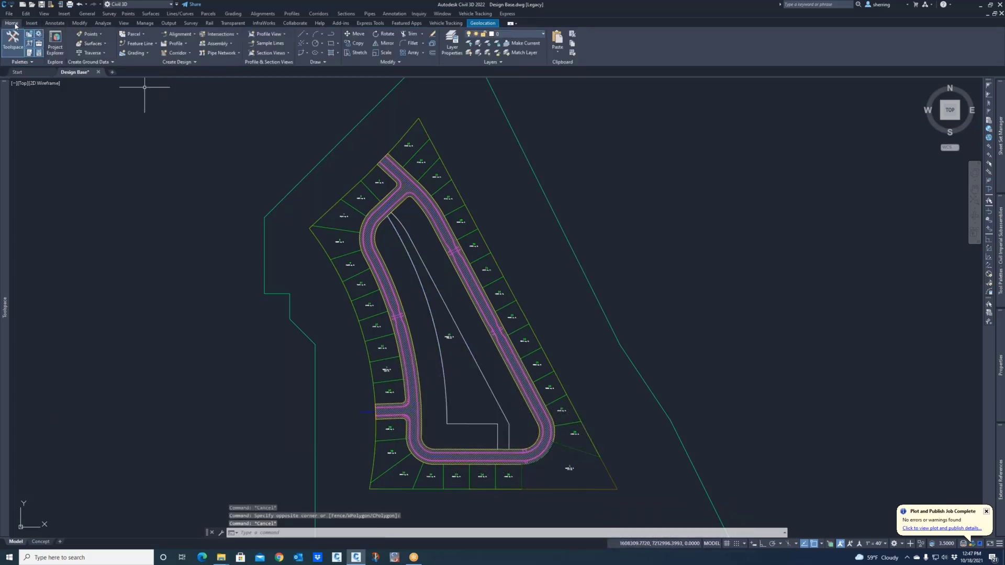
Step: Create parcels from the rear lot lines and the two connecting lines in the Parcel Data site, erasing the existing entities
click(134, 34)
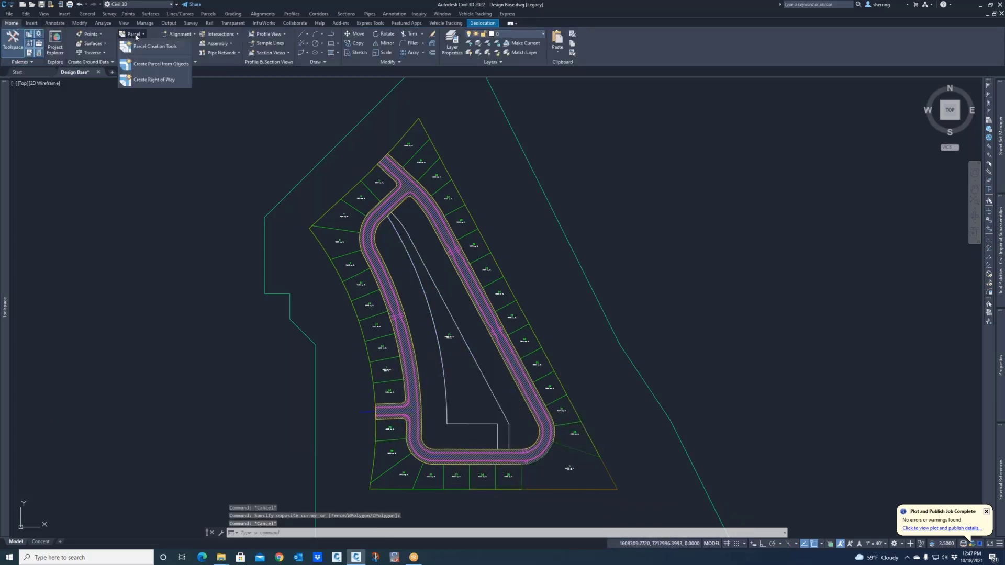
click(186, 68)
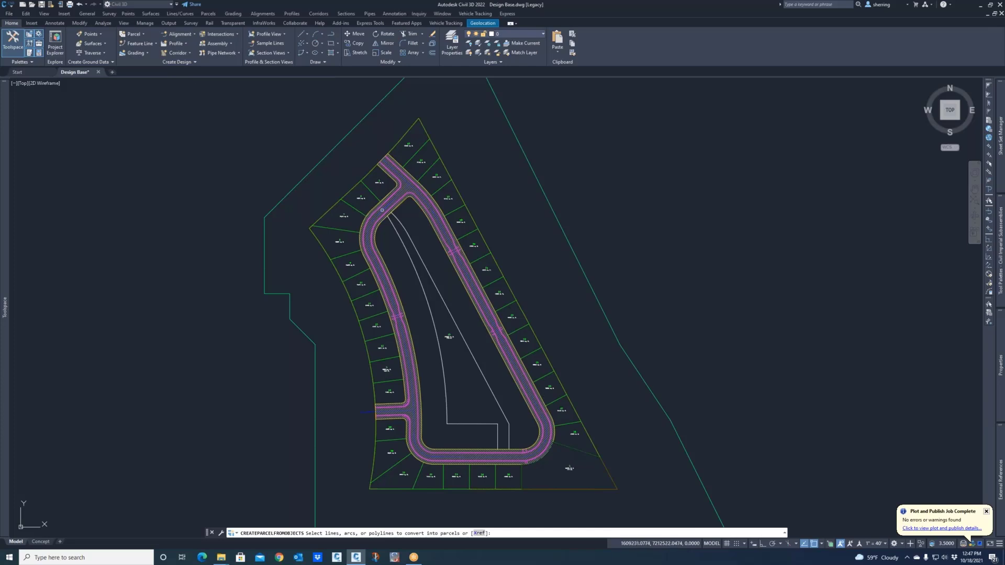
click(396, 229)
click(403, 226)
click(424, 246)
click(414, 253)
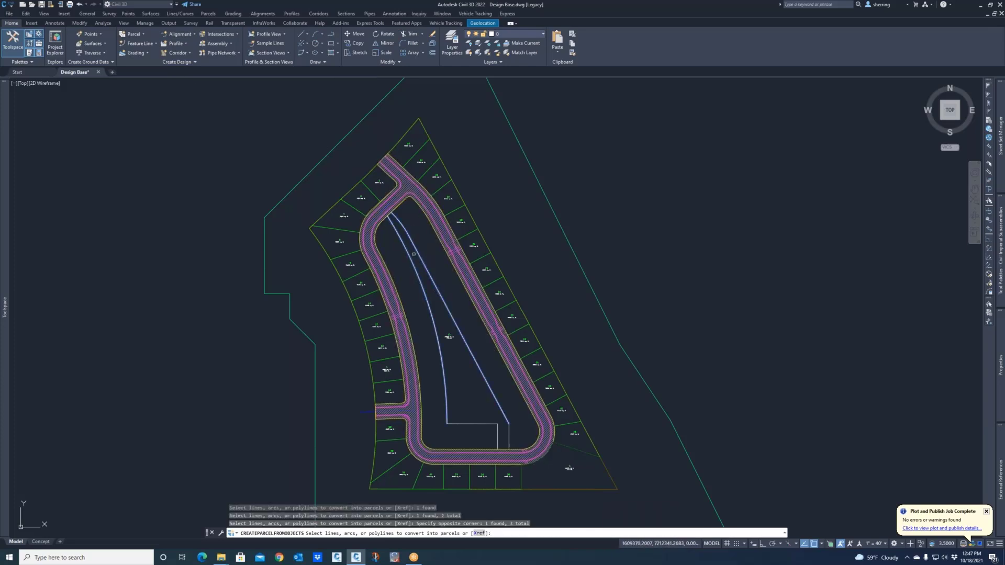
click(516, 427)
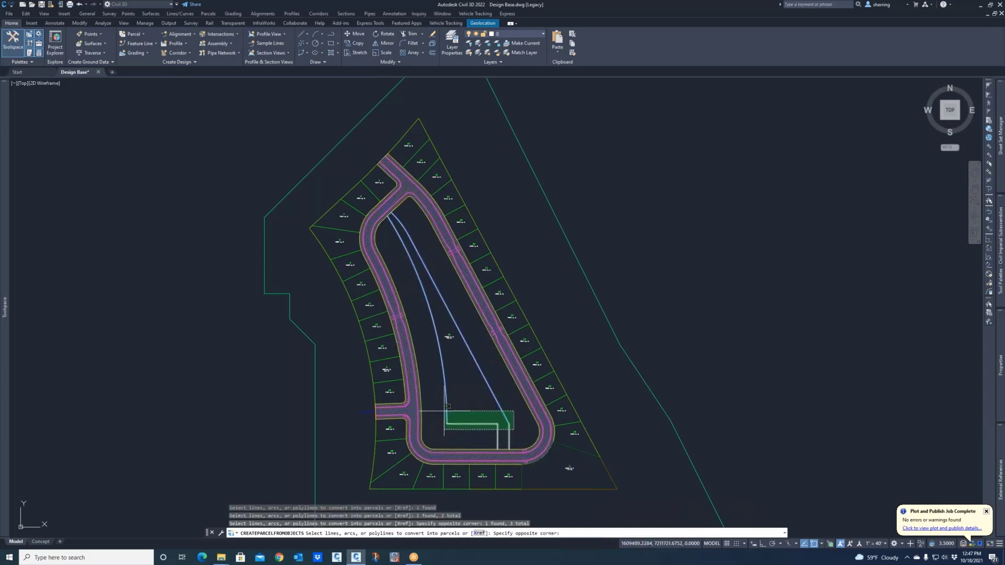
click(444, 411)
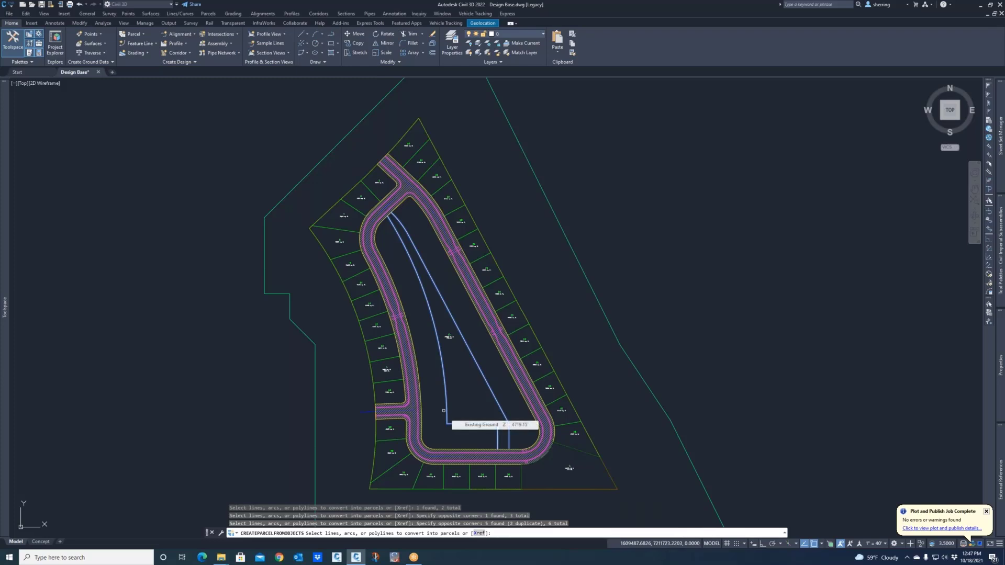
key(Return)
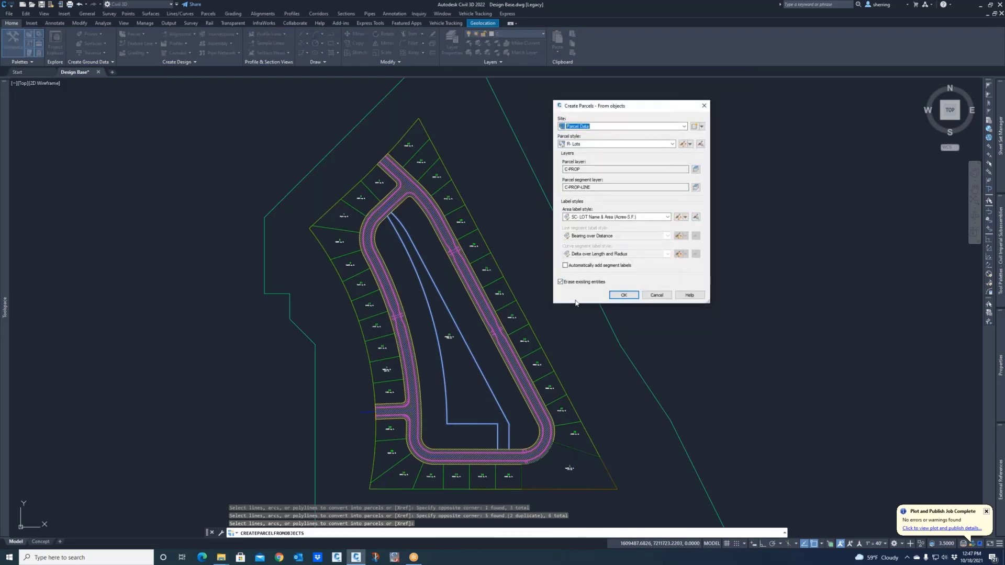
click(623, 296)
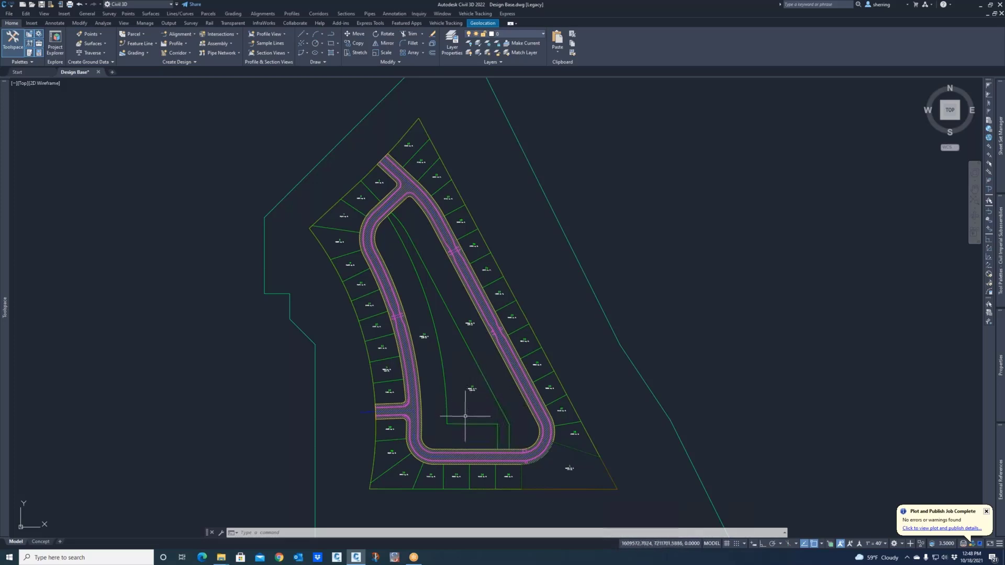
Step: Check the extents of the western and eastern strip parcels in the interior block by selecting each one
click(424, 337)
key(Escape)
click(470, 324)
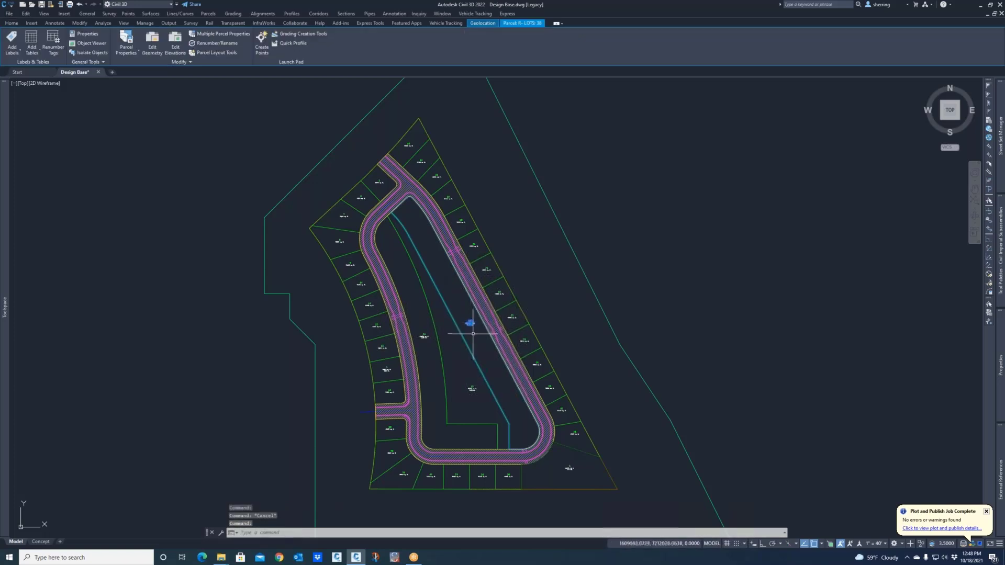
key(Escape)
Step: Open the parcel layout tools and review the minimum area, minimum frontage and automatic mode settings
click(135, 34)
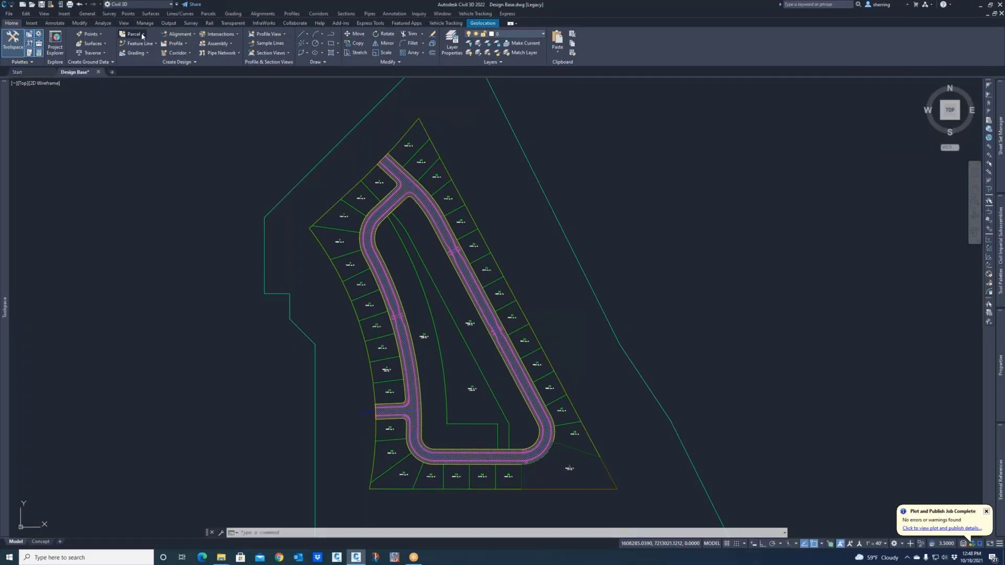
click(154, 47)
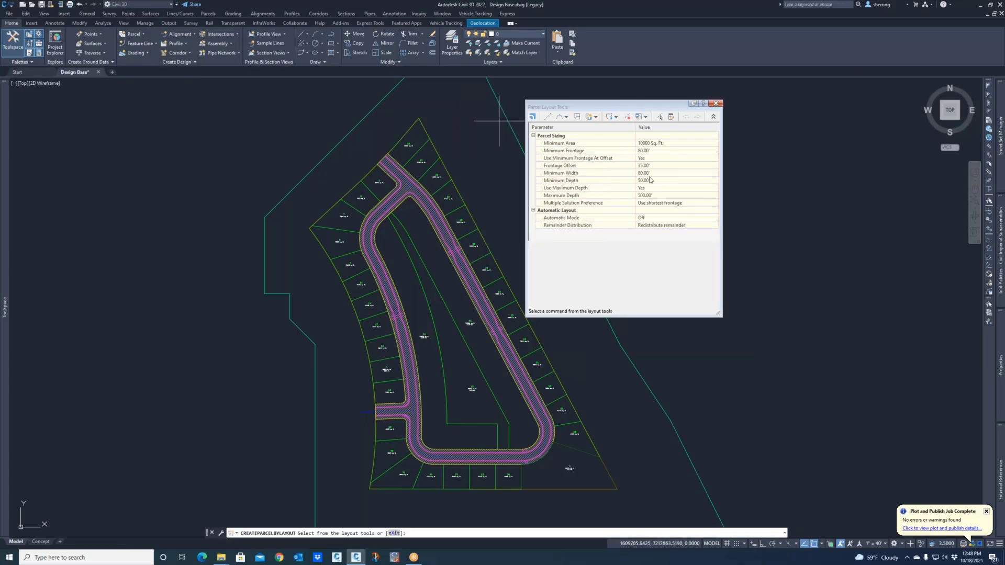
click(574, 146)
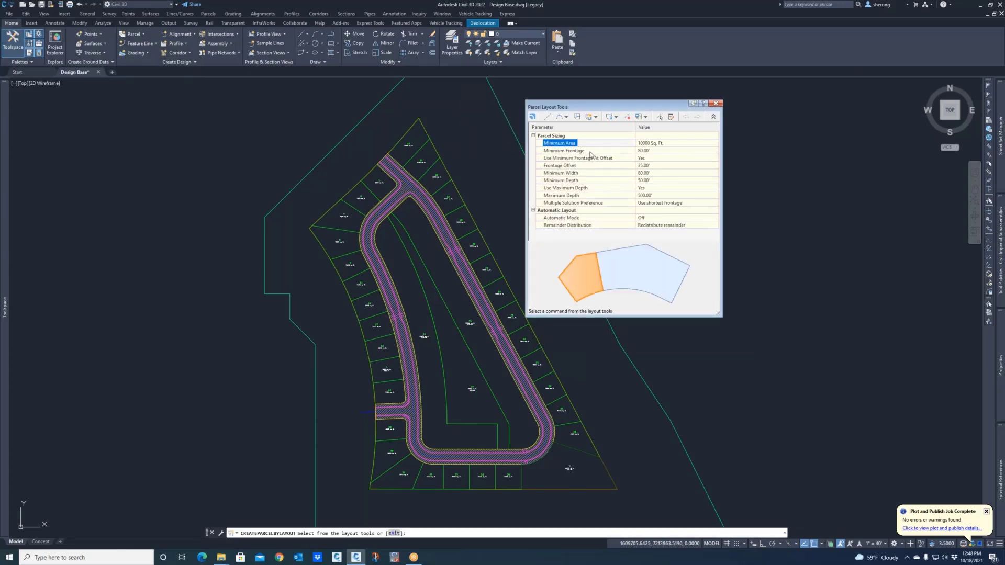
click(578, 151)
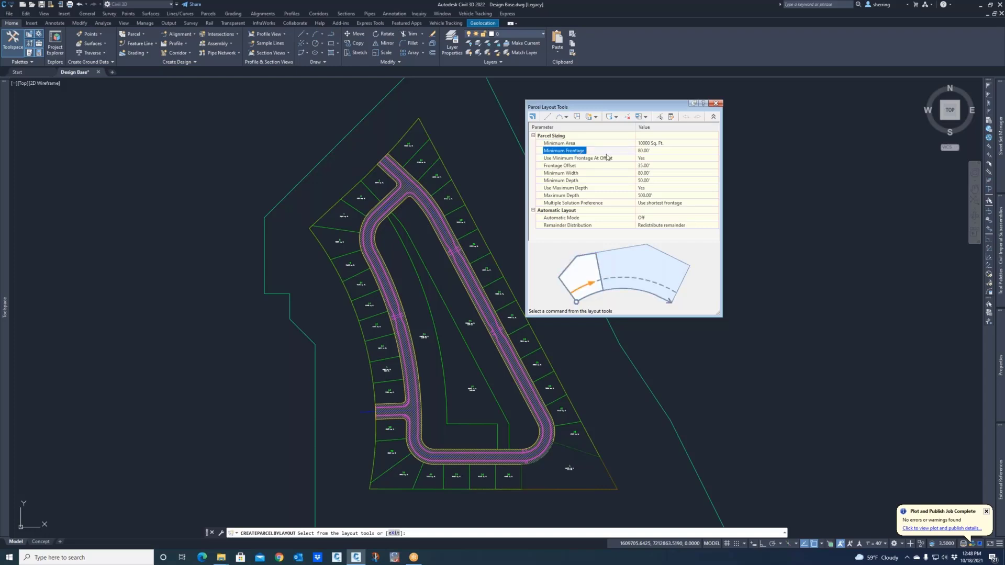
click(576, 219)
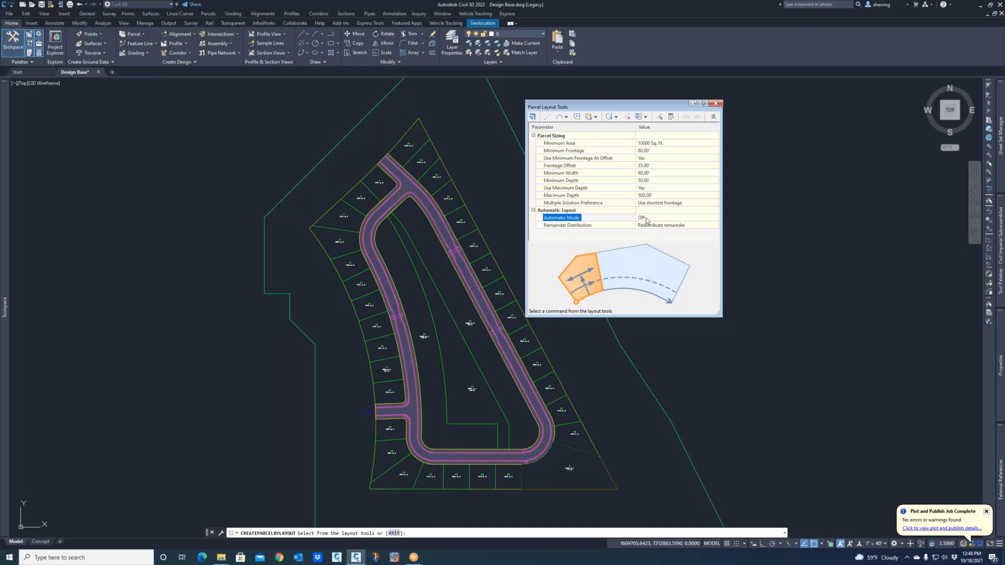
click(596, 117)
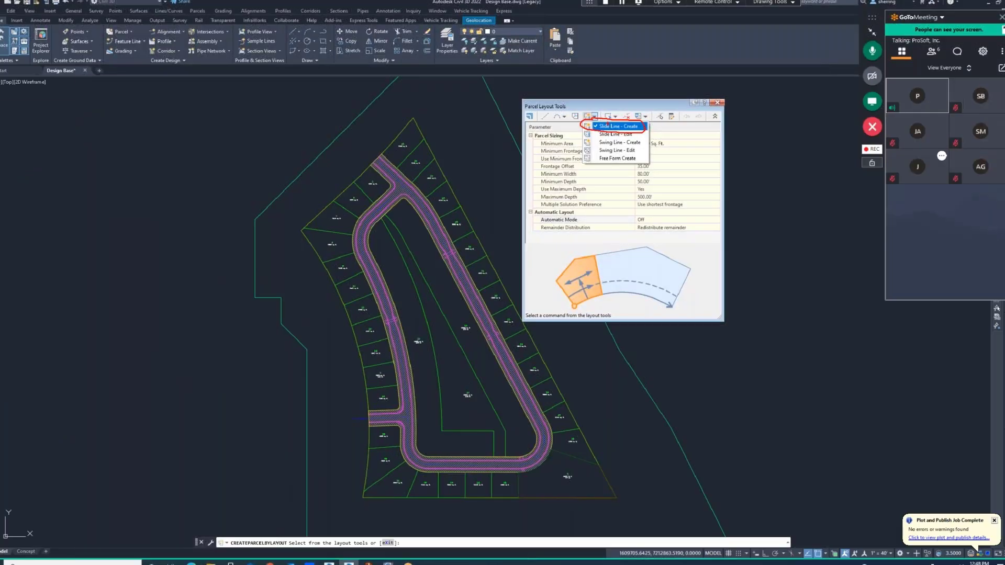
click(572, 124)
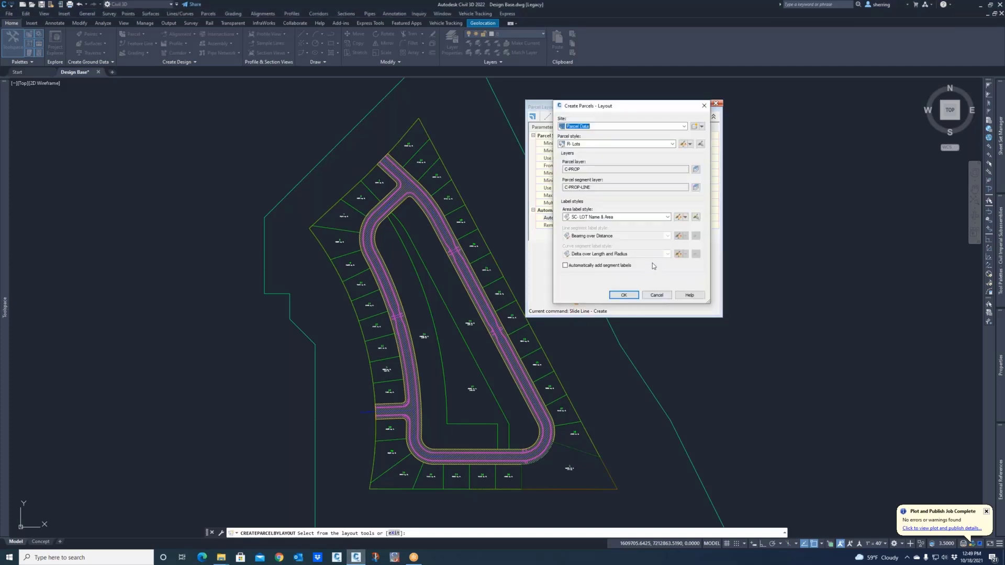
click(704, 105)
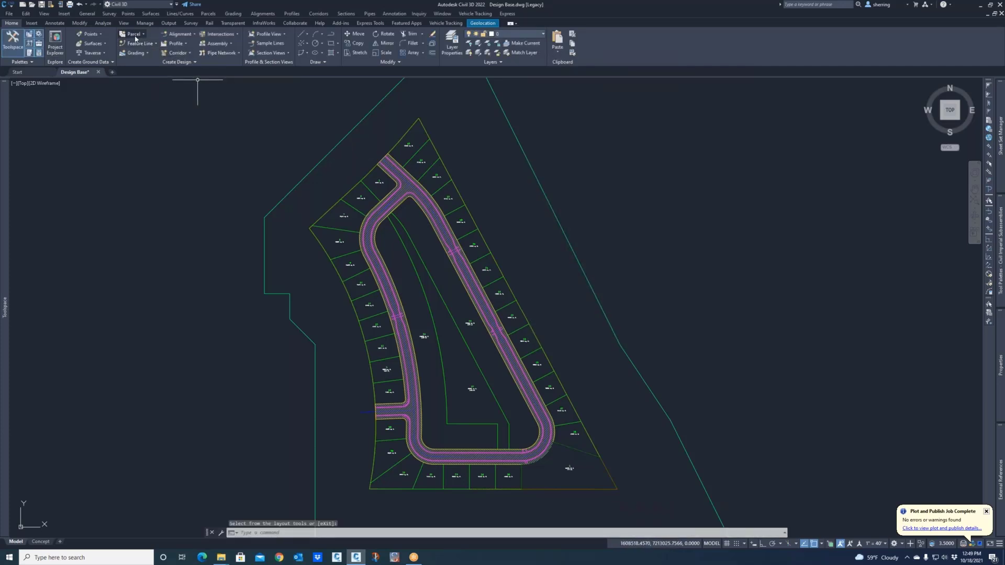
Step: Set up Slide Line - Create in the Parcel Data site with the R- Lots style and the SC: LOT Name & Area label
click(134, 34)
click(152, 47)
click(596, 117)
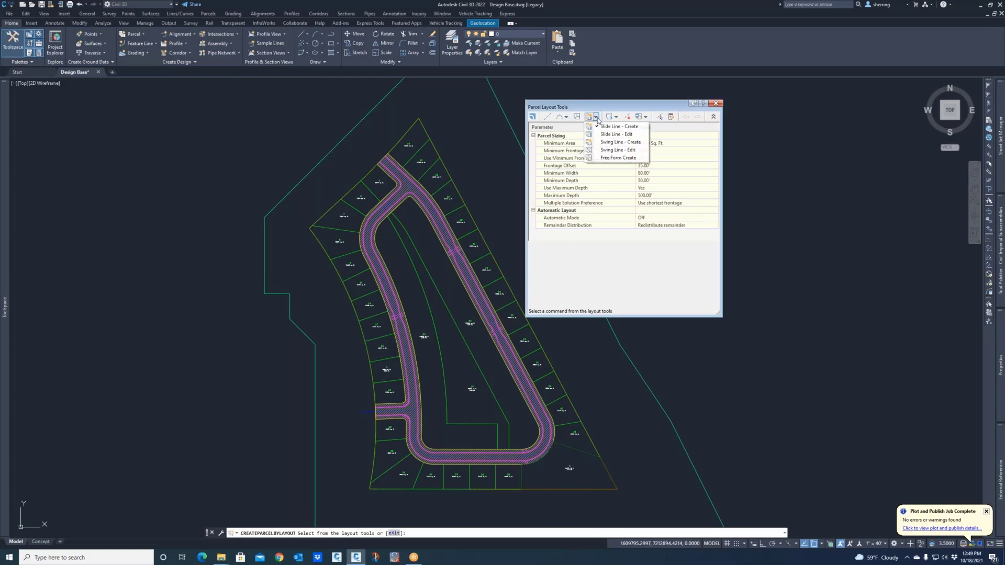
click(608, 127)
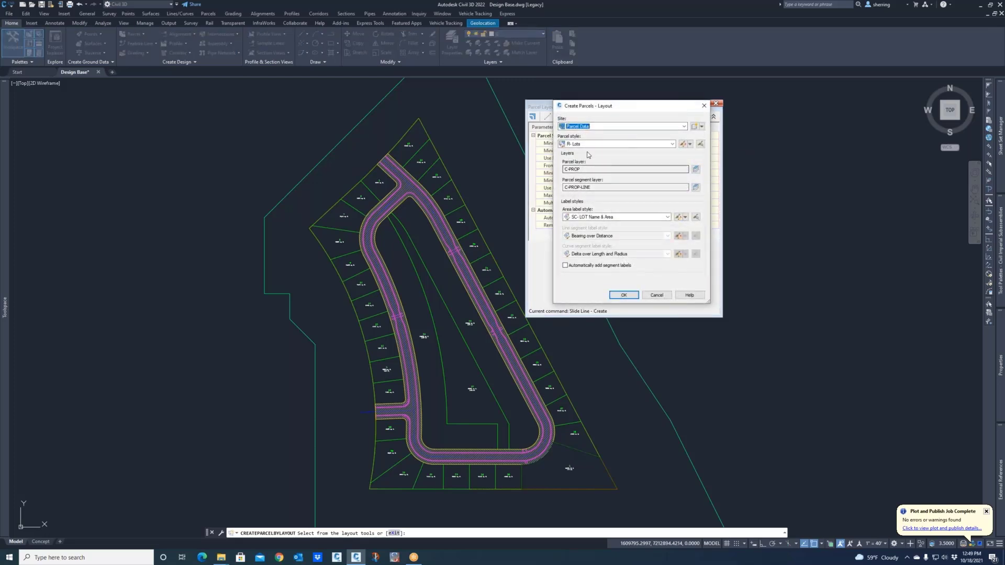
click(623, 295)
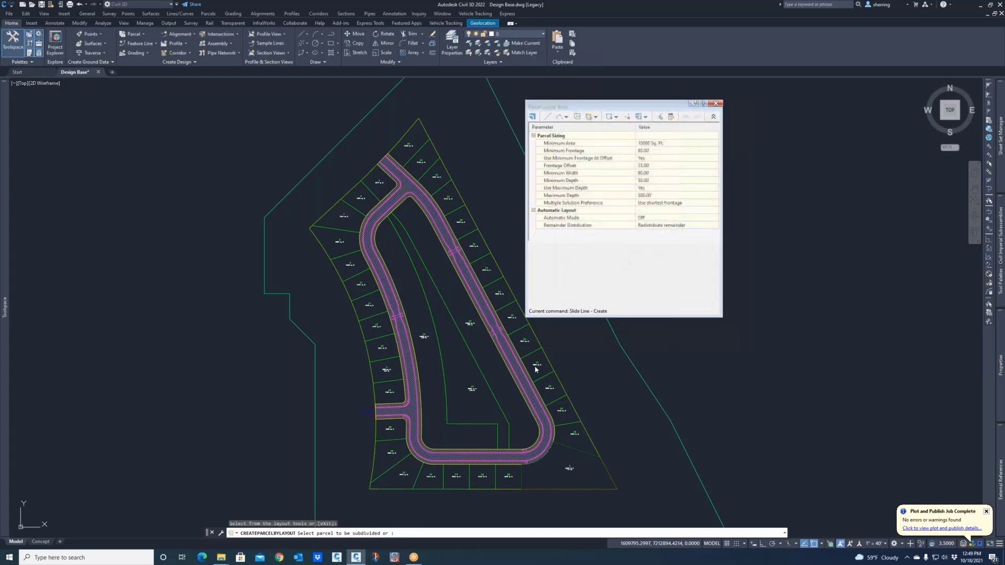
mouse_move(417, 373)
middle_down()
mouse_move(372, 368)
mouse_move(318, 383)
middle_up()
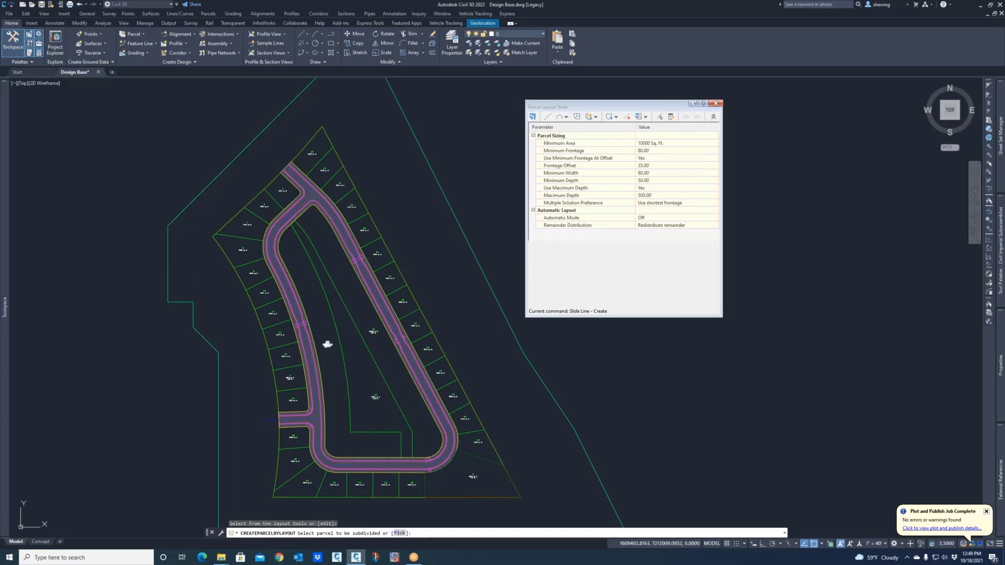
scroll(327, 345, up, 2)
scroll(325, 344, up, 3)
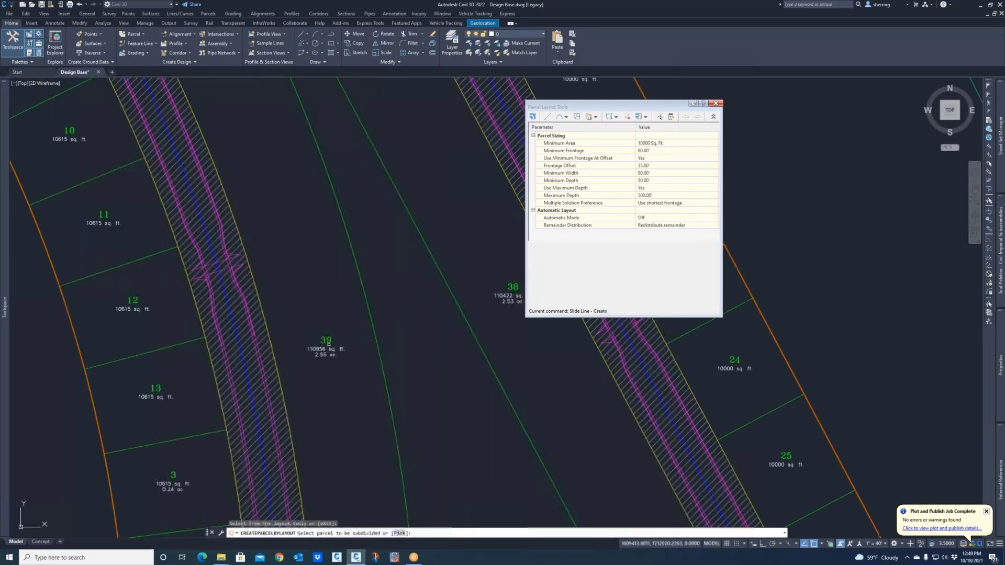
scroll(326, 343, down, 2)
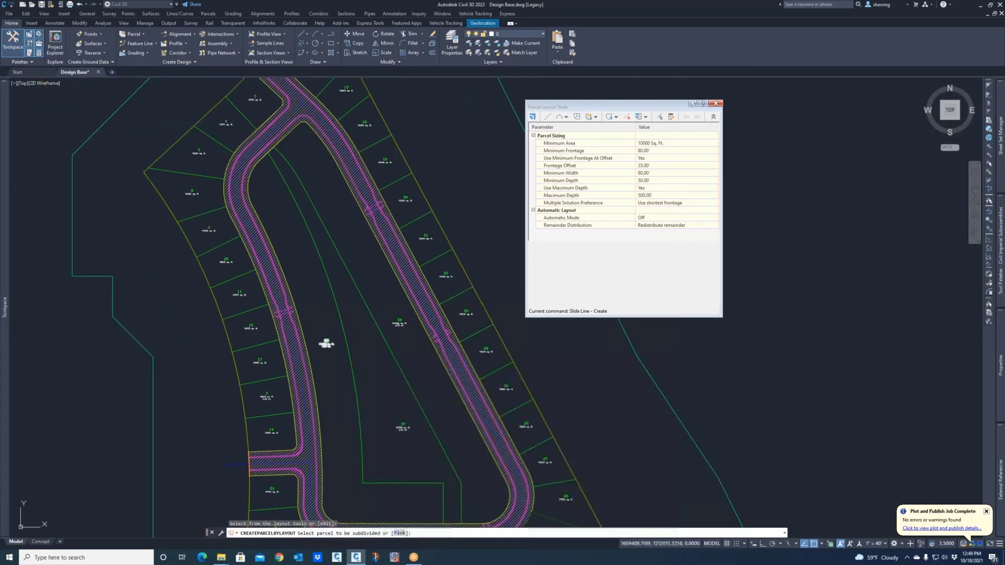
scroll(325, 343, down, 3)
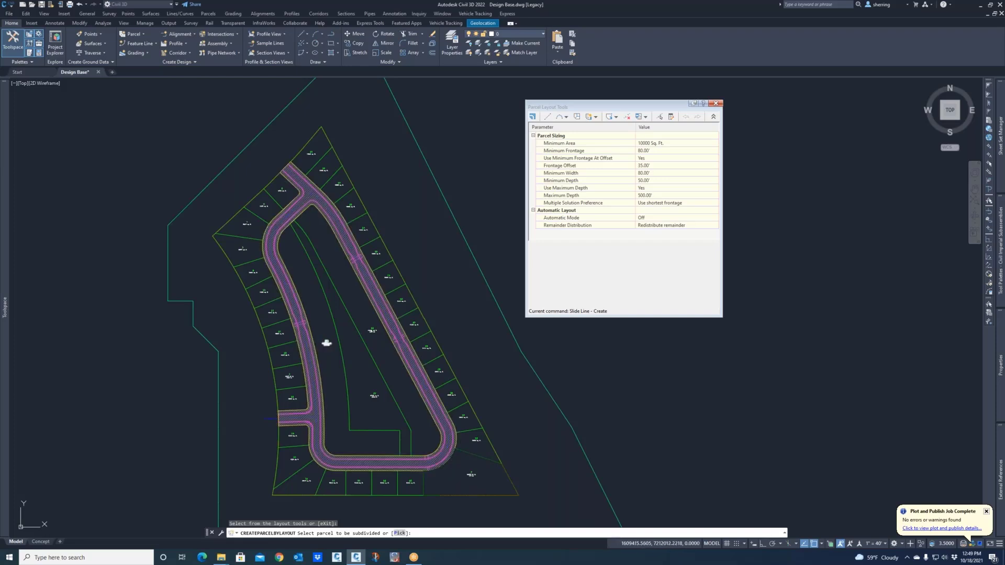
key(Escape)
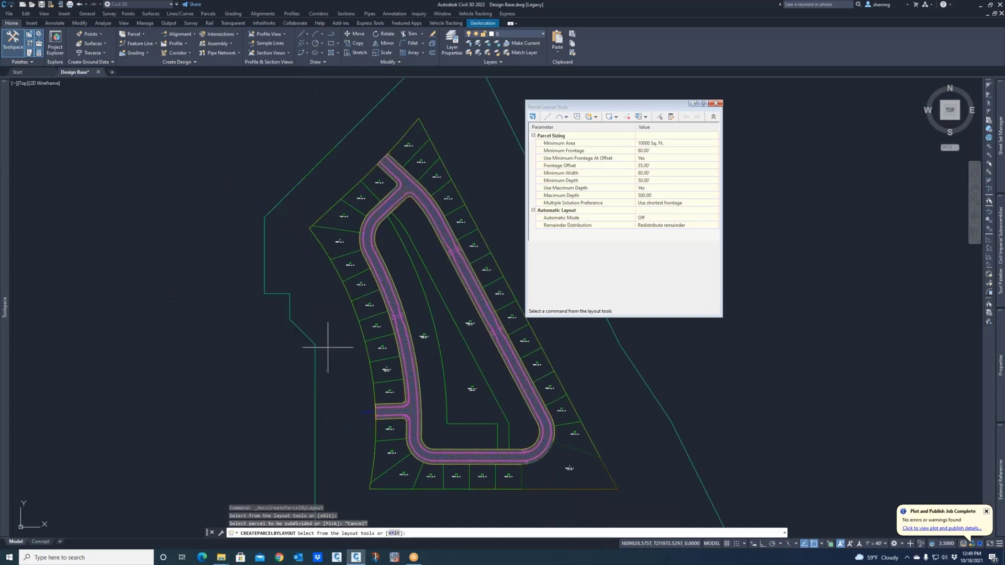
Step: Define the western strip parcel's slide-line frontage from the northwest road curve, around the southwest corner, to the western short connecting line
click(596, 117)
click(618, 128)
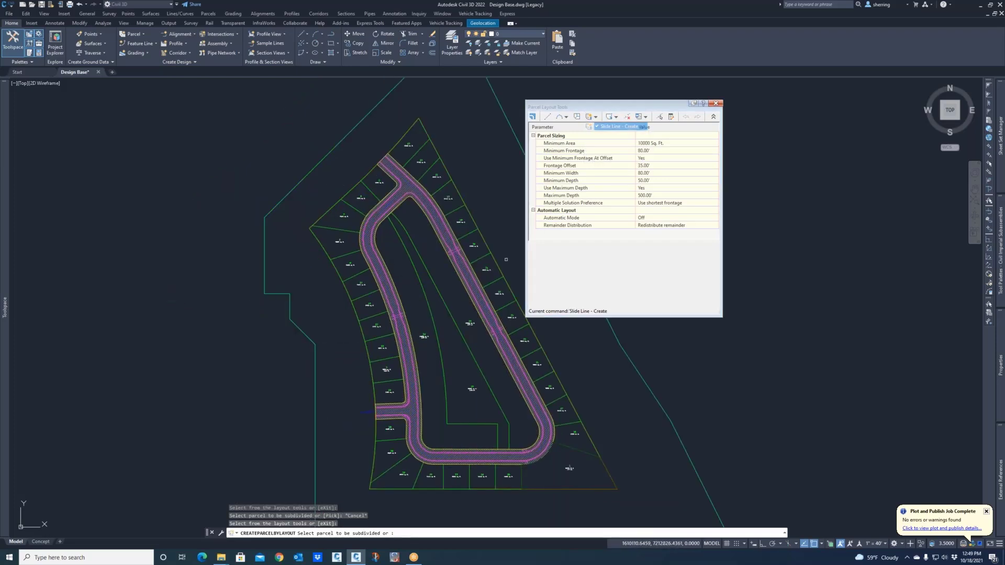
click(426, 338)
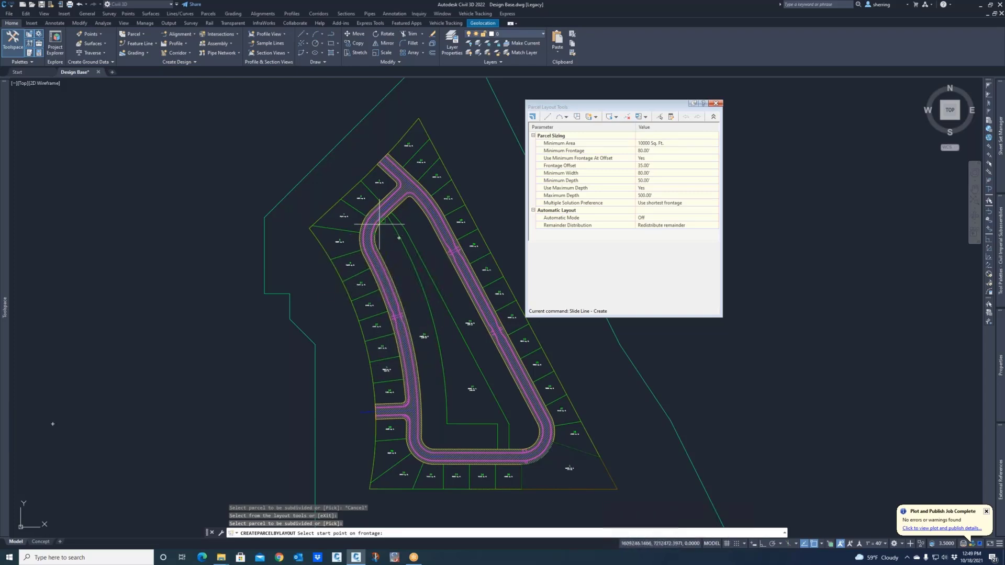
scroll(375, 235, up, 2)
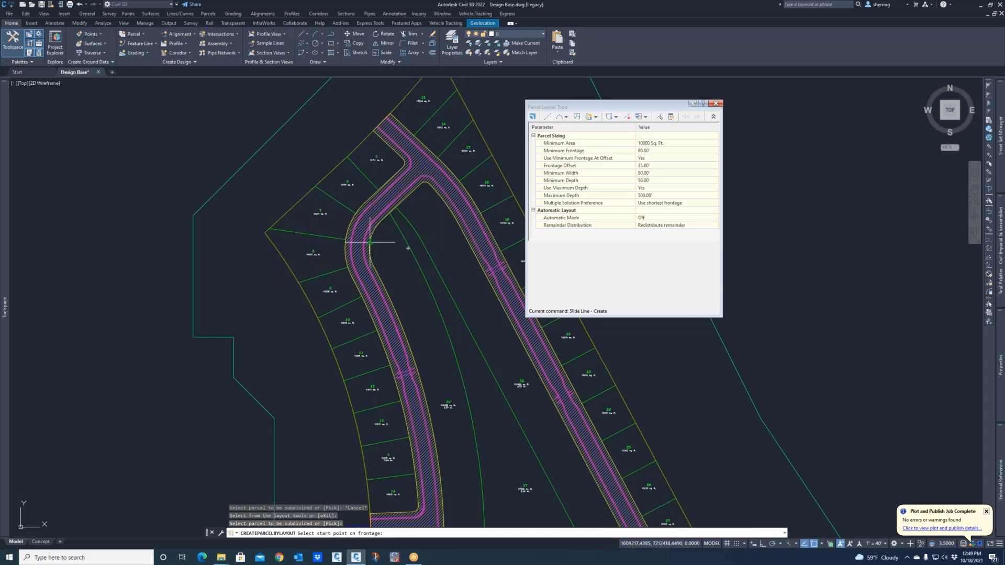
click(370, 242)
scroll(413, 346, down, 3)
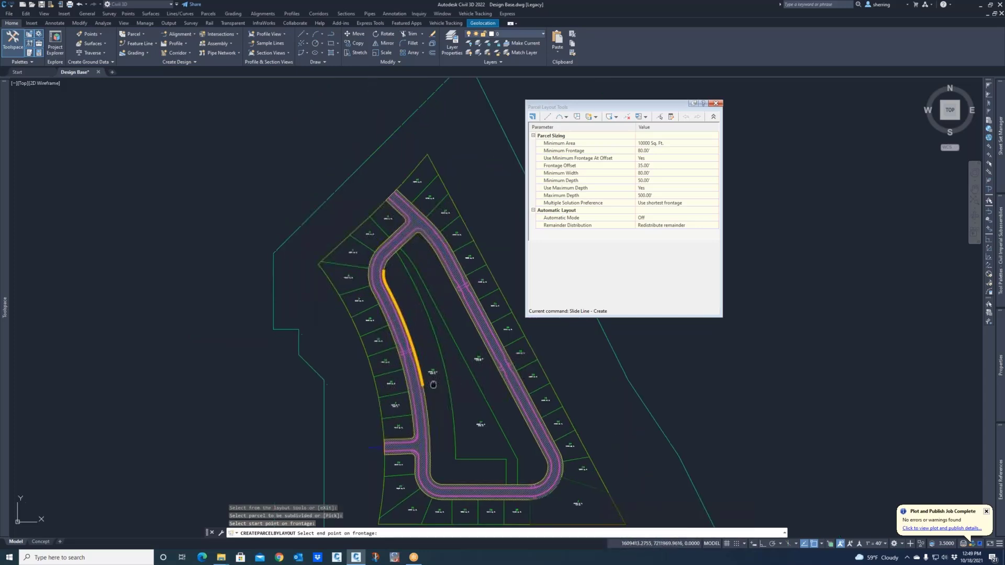
middle_drag(433, 385, 418, 350)
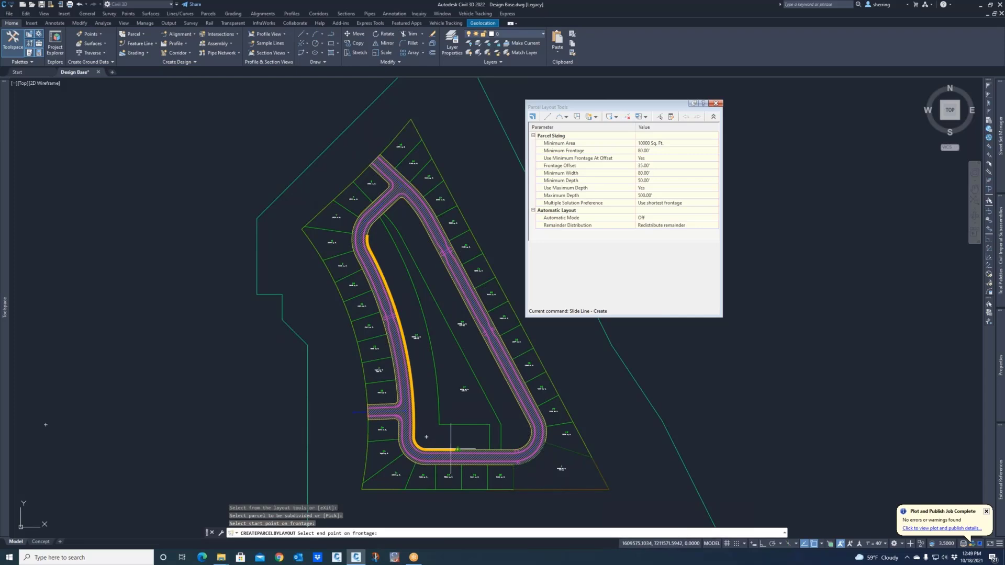
click(489, 449)
middle_drag(366, 336, 298, 335)
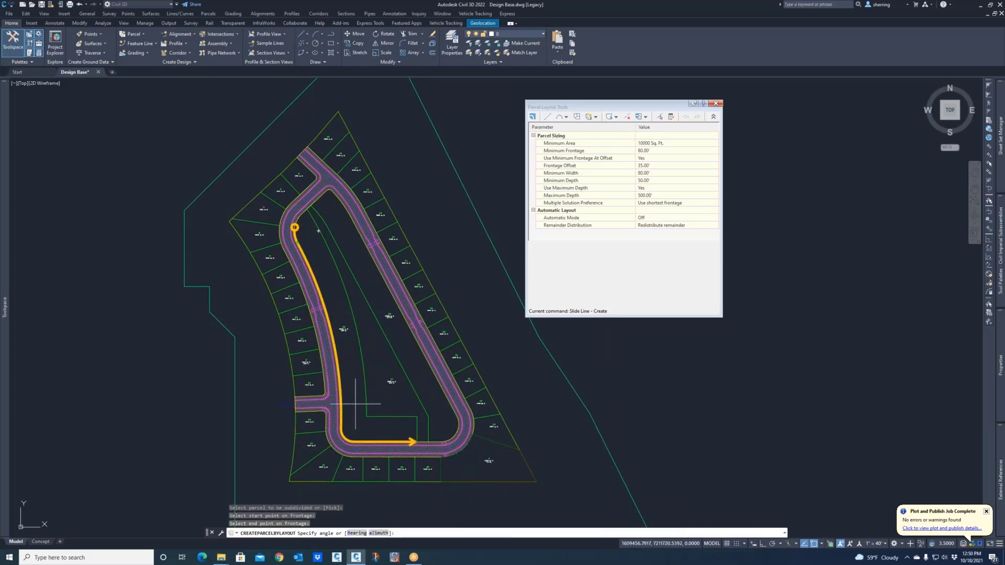
Step: Subdivide the western strip parcel with lot lines at 90 degrees to the frontage, accepting each proposed lot, and close the layout tools
text(90)
key(Return)
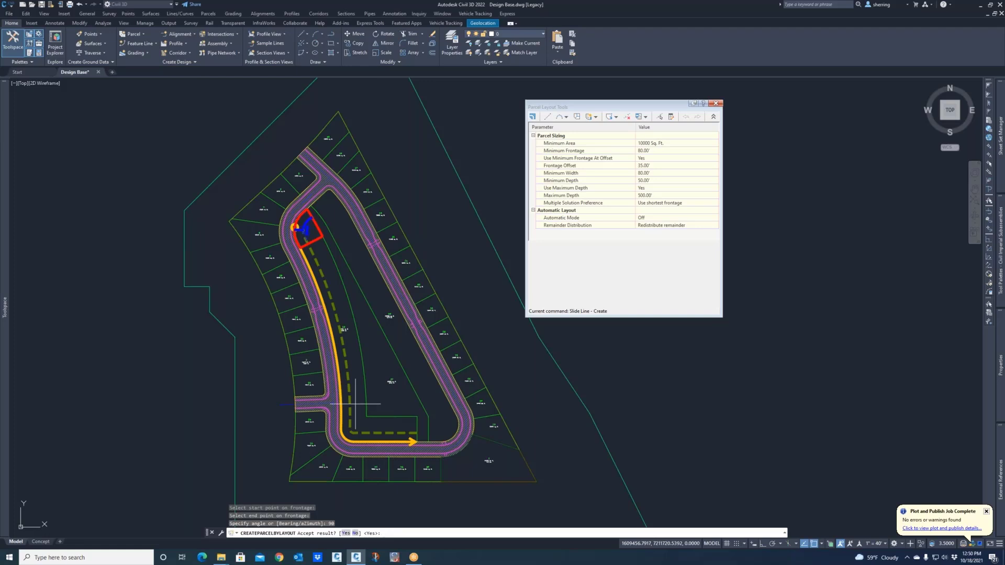
key(Return)
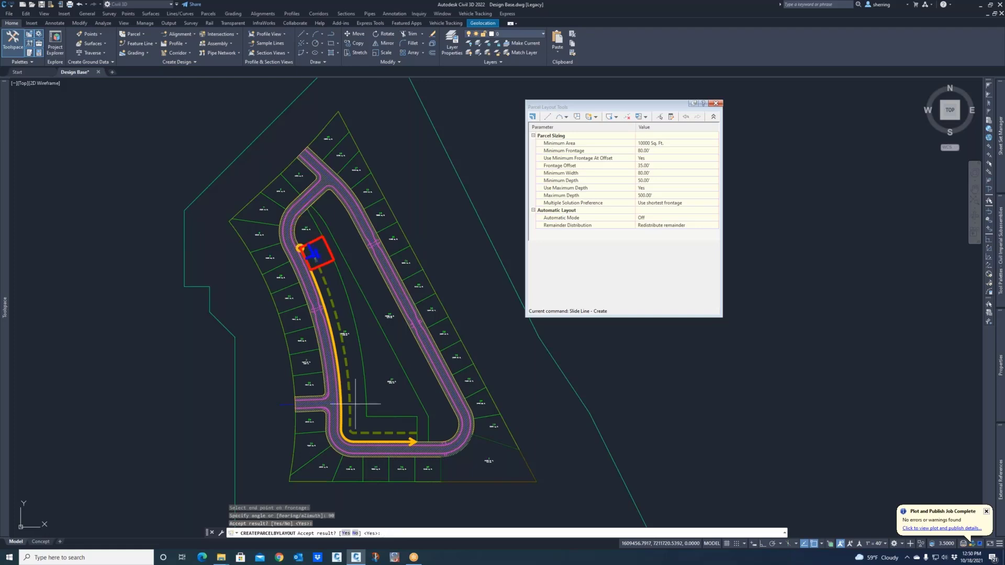
key(Return)
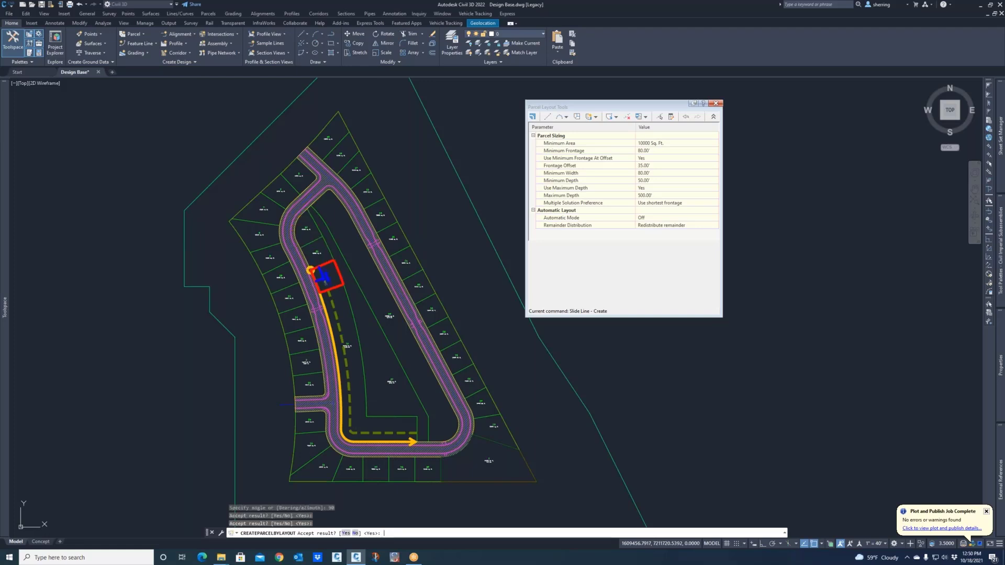
key(Return)
key(Return)
key(Return)
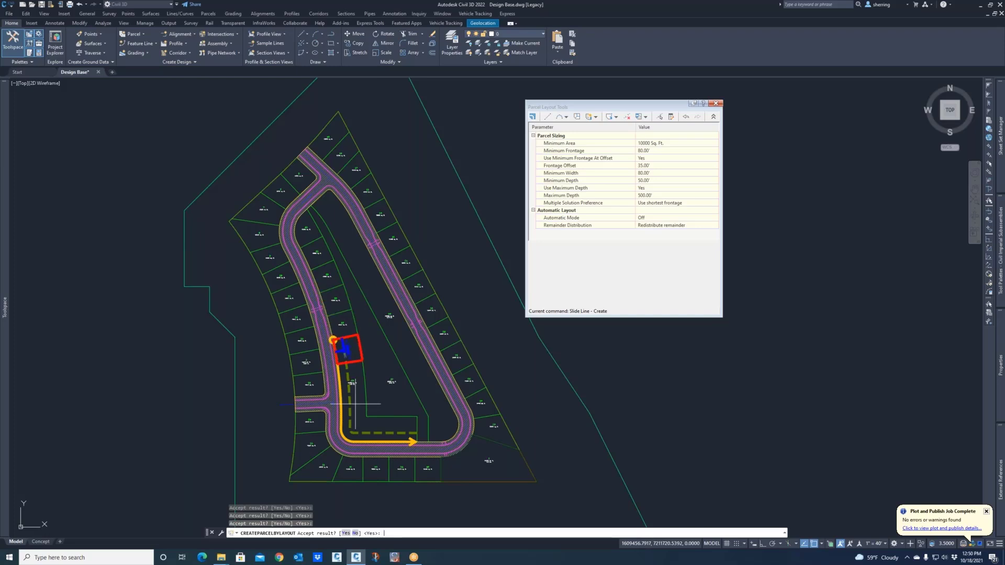
key(Return)
key(Return)
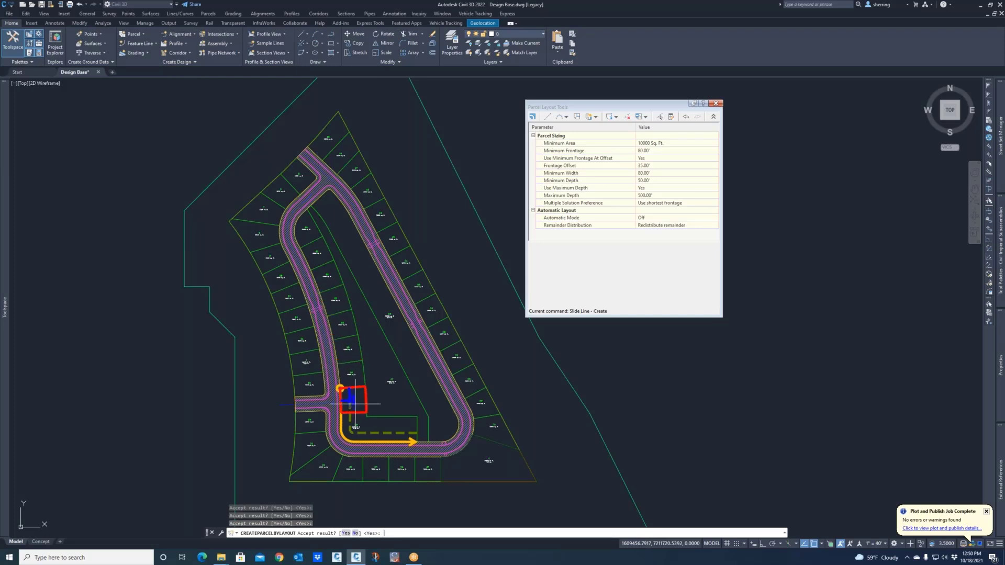
key(Return)
key(Return)
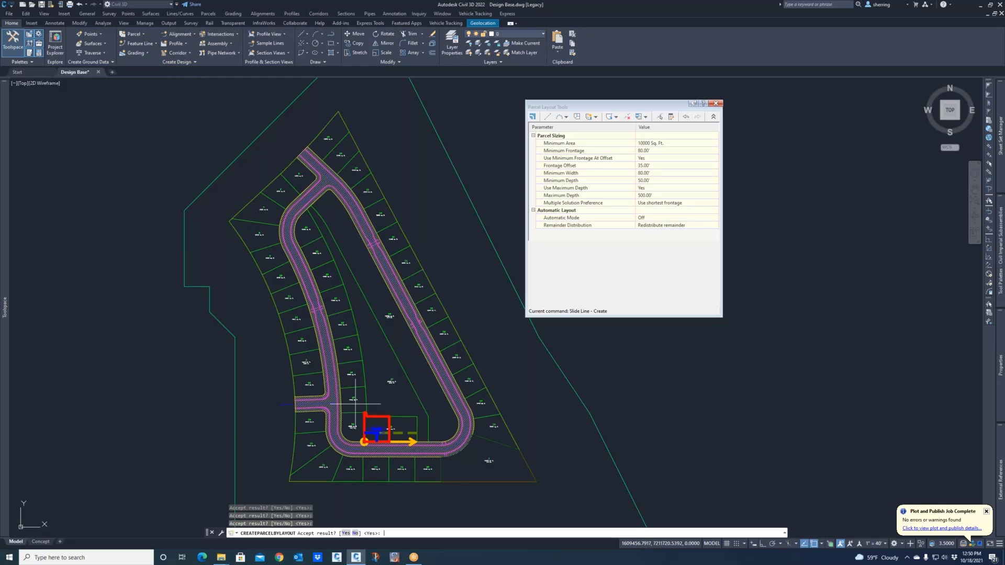
key(Return)
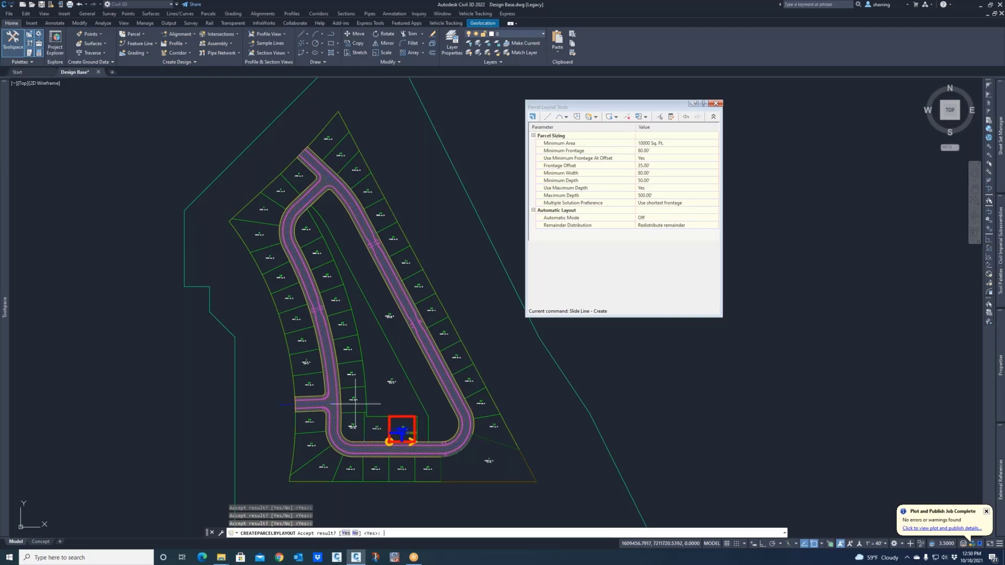
key(Escape)
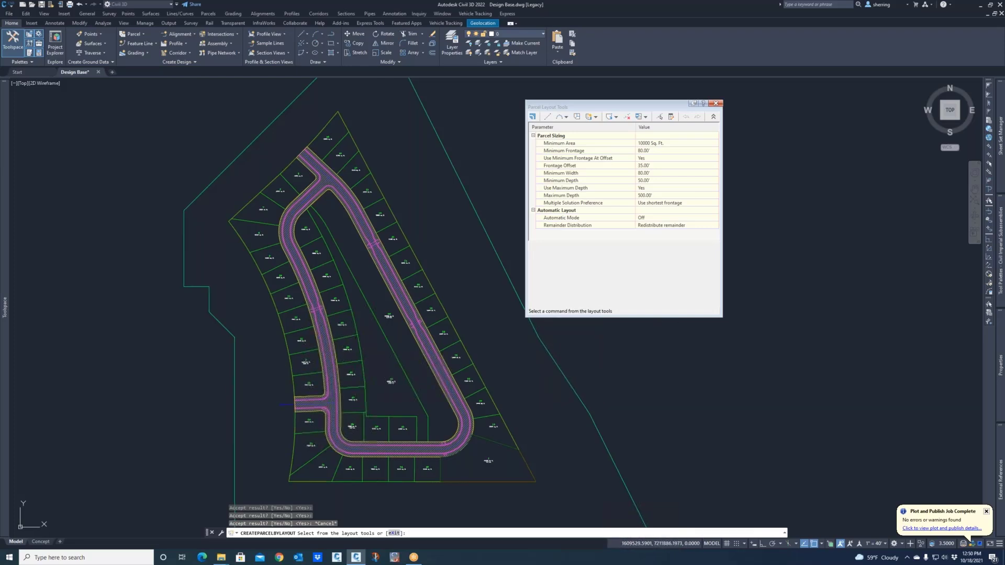
middle_drag(374, 362, 322, 367)
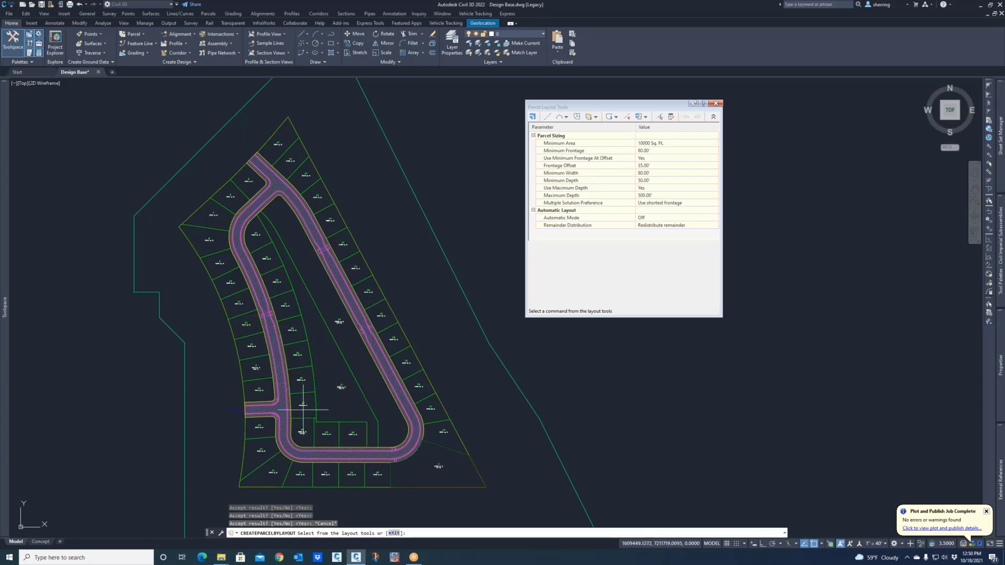
key(Escape)
key(Escape)
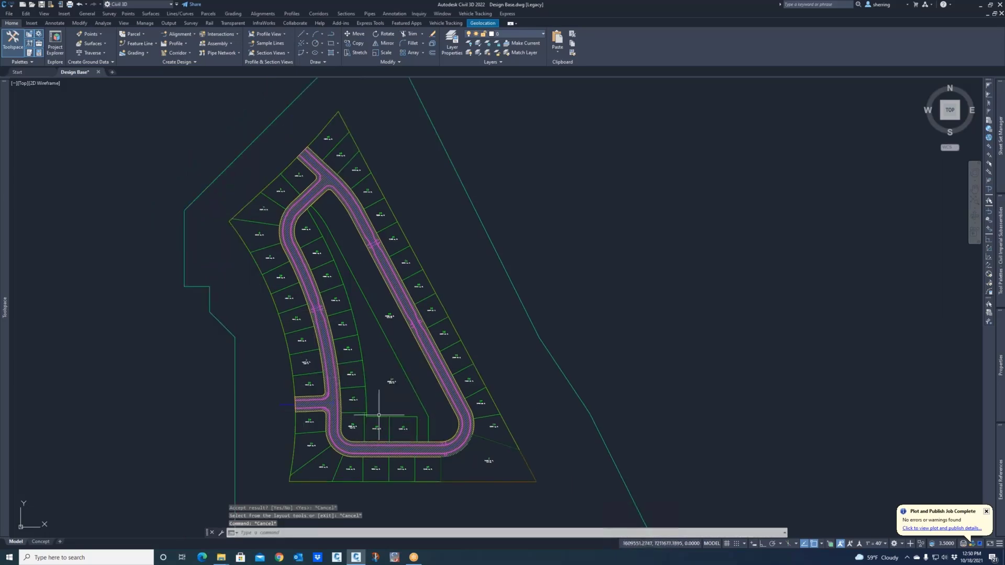
Step: Examine the side line between lots 39 and 49 and its position relative to the rear lot line corner
scroll(303, 410, up, 6)
click(395, 352)
click(357, 339)
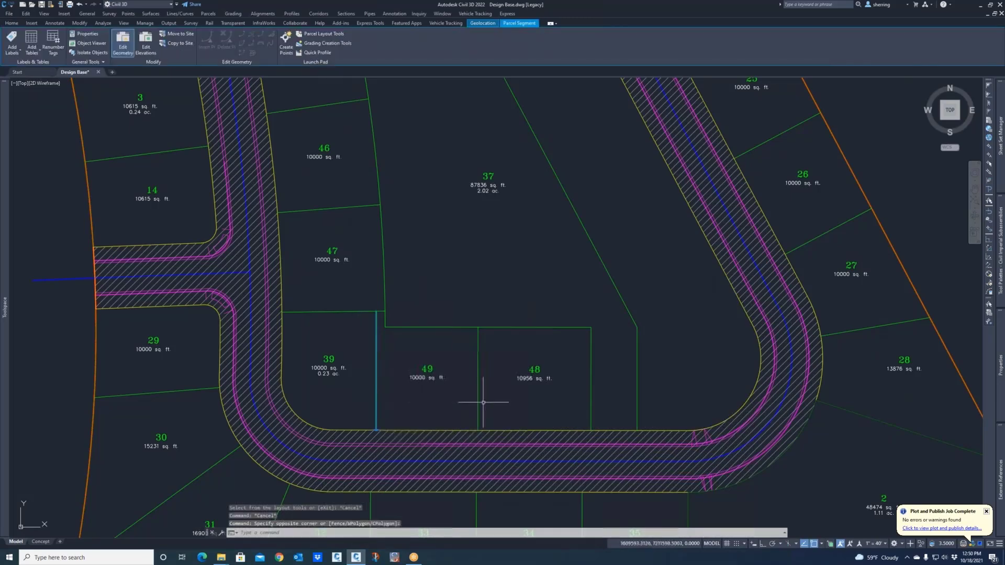
key(Escape)
scroll(387, 330, up, 5)
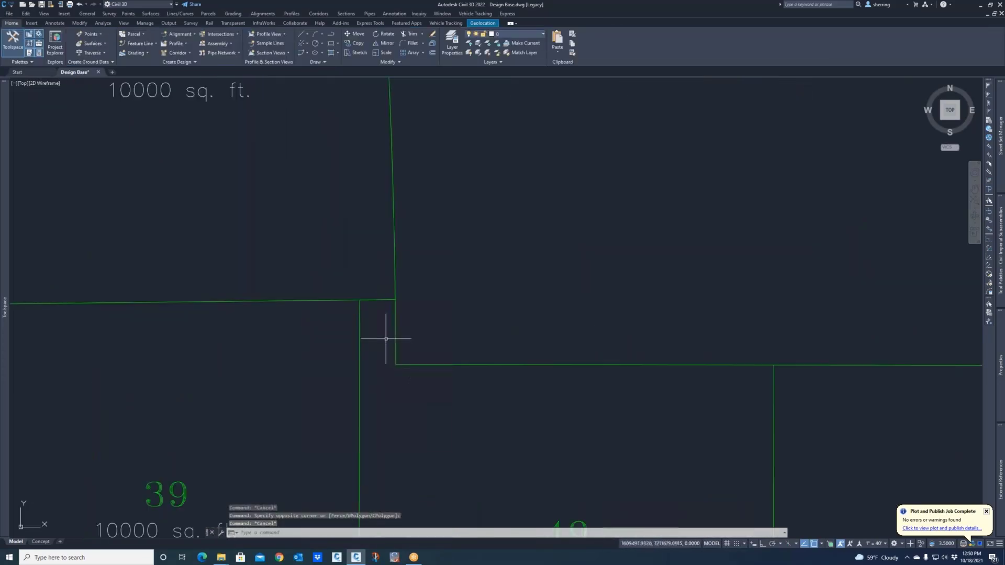
Step: Shift the side line between lots 39 and 49 east onto the rear lot line corner
scroll(372, 314, down, 5)
click(382, 350)
click(365, 354)
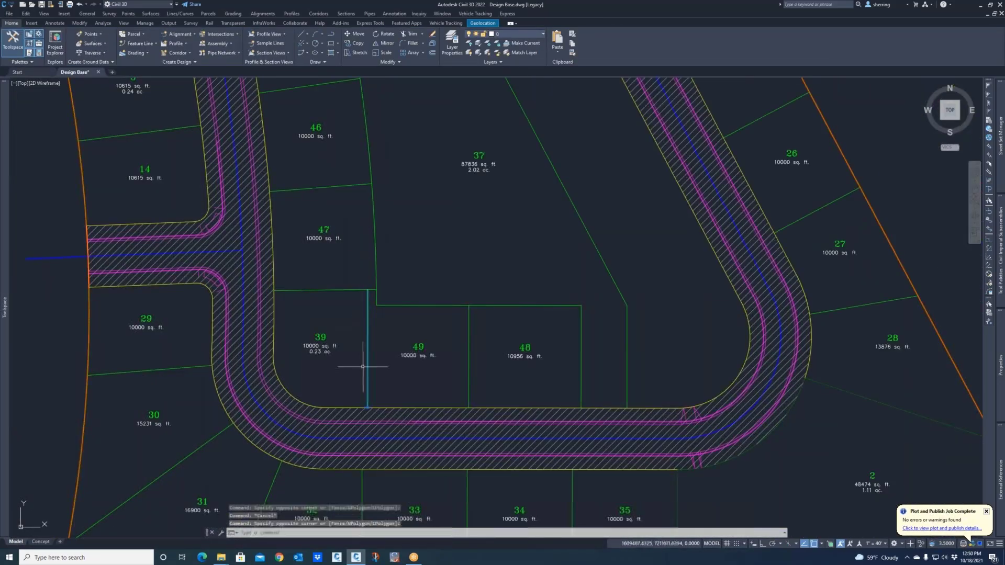
click(368, 407)
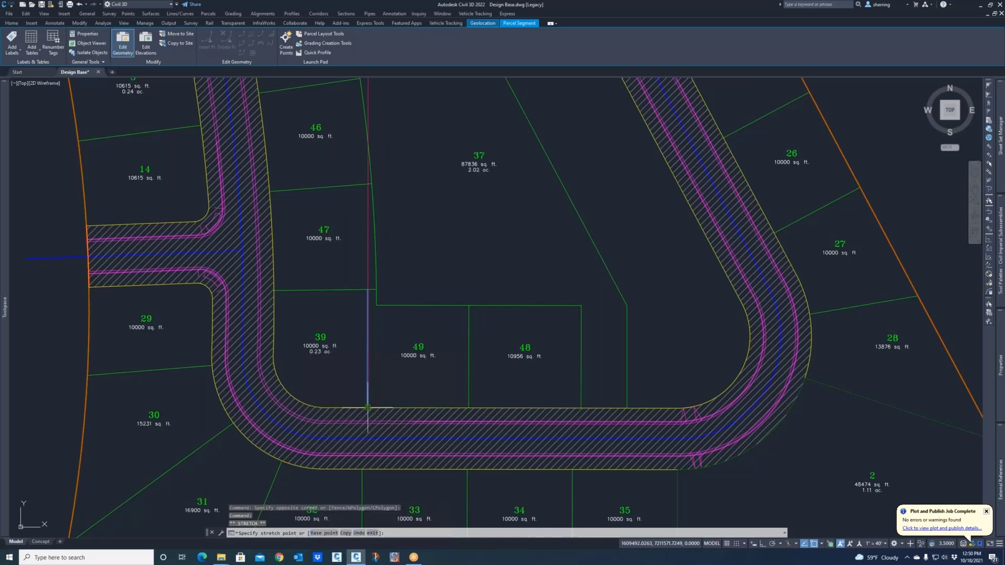
click(377, 305)
scroll(351, 307, up, 2)
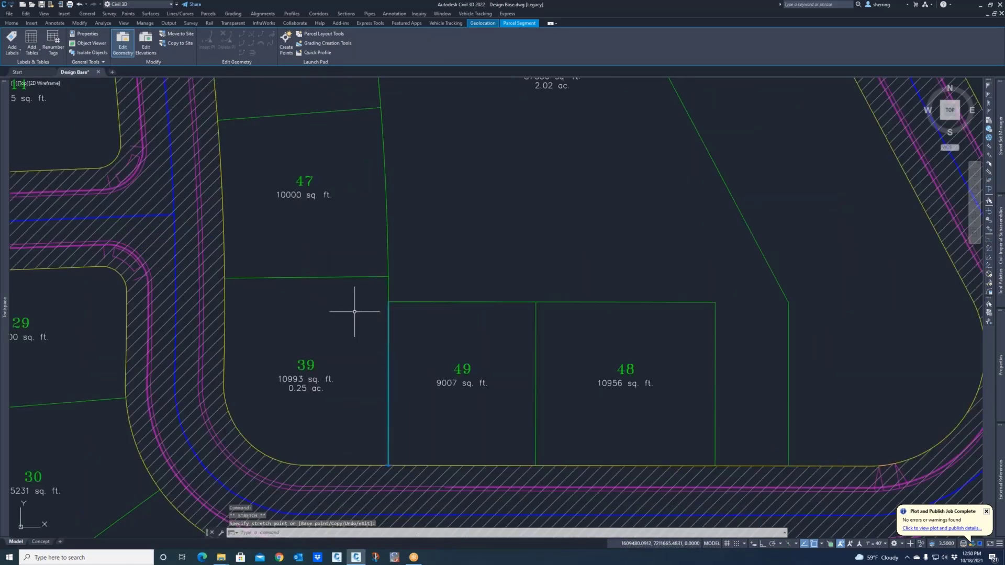
Step: Explode the side line between lots 39 and 49 and move its southern end west along the frontage, keeping its northern end on the rear corner
key(Escape)
text(x)
key(Return)
click(417, 402)
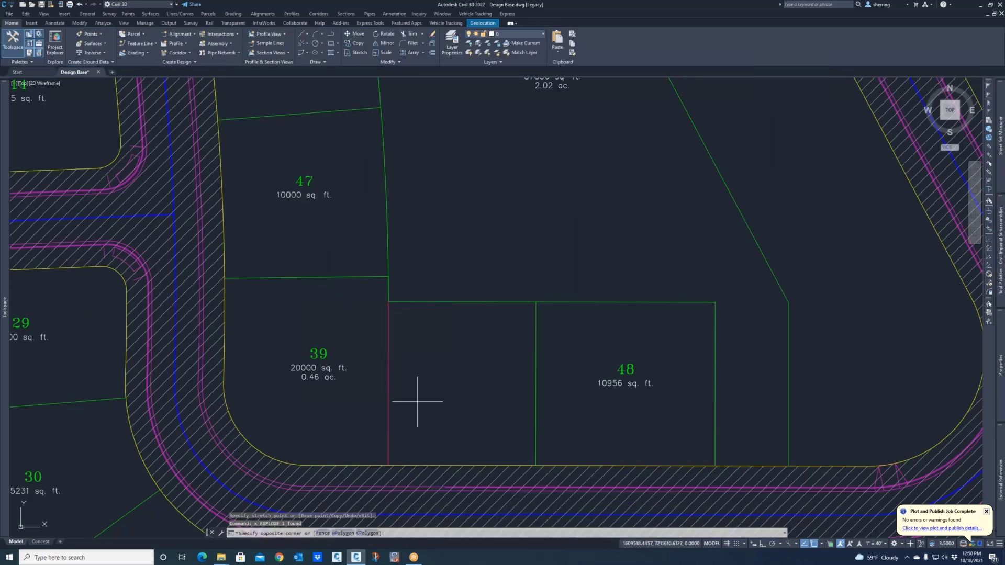
click(385, 445)
click(389, 465)
text(n)
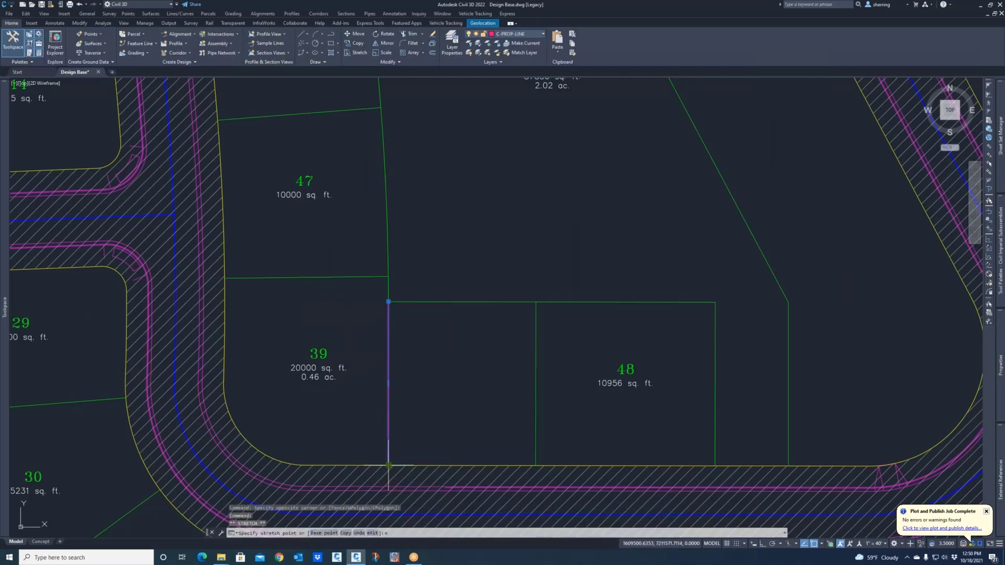
text(ea)
key(Return)
click(346, 465)
key(Escape)
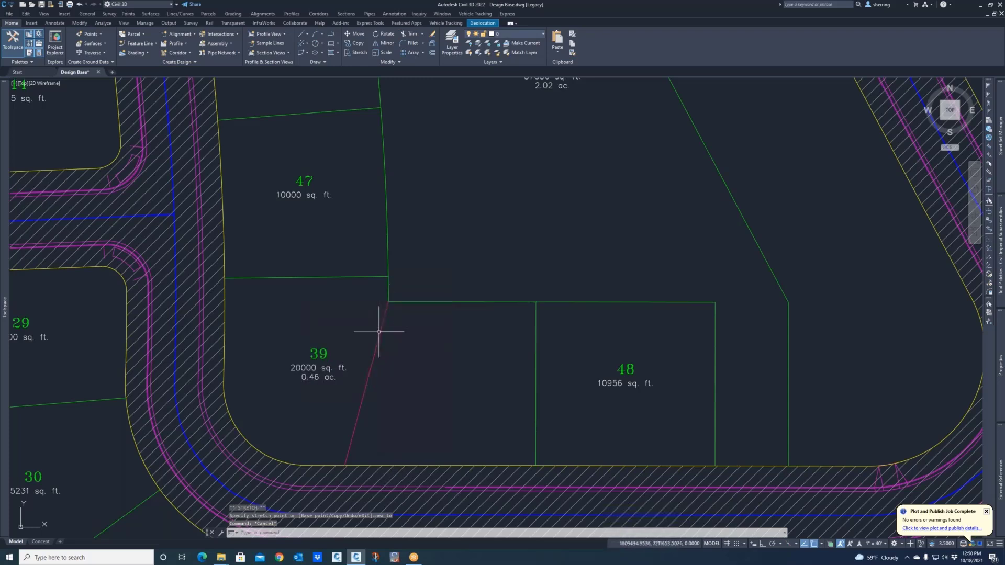
click(379, 335)
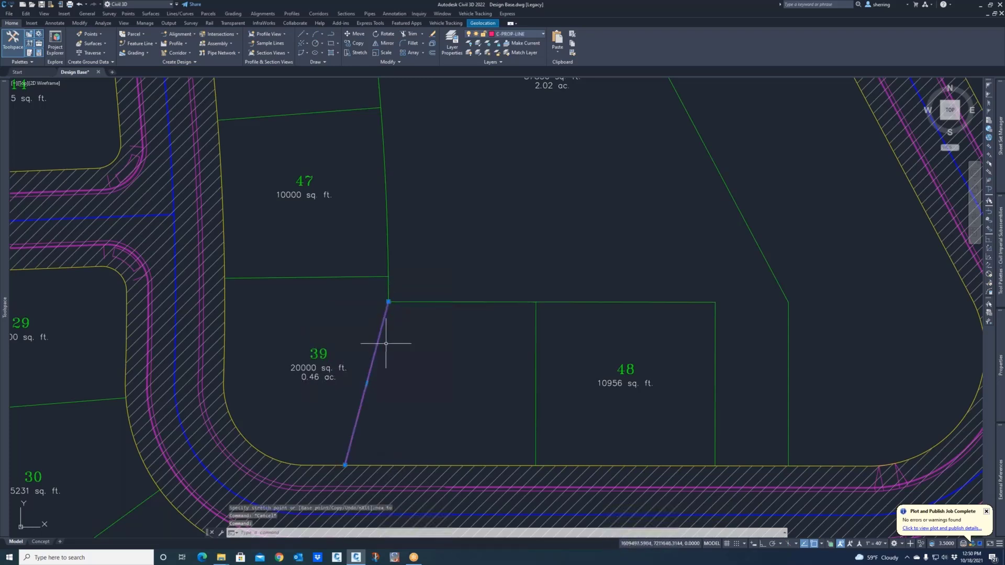
key(Escape)
Step: Create a parcel line from the angled line, using the Create Parcel from Objects settings as they are, to separate lots 39 and 49
click(135, 34)
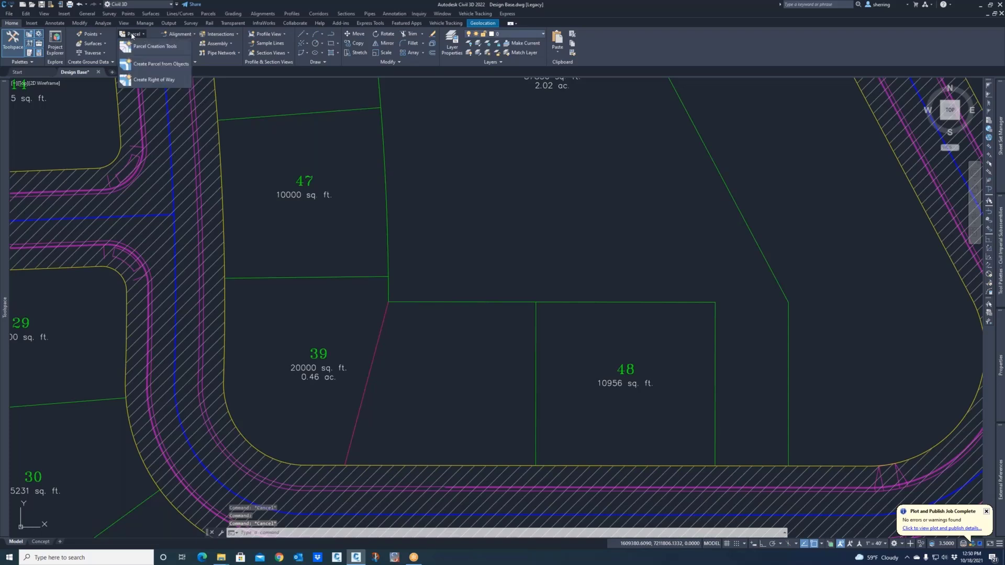
click(155, 69)
click(400, 335)
click(375, 323)
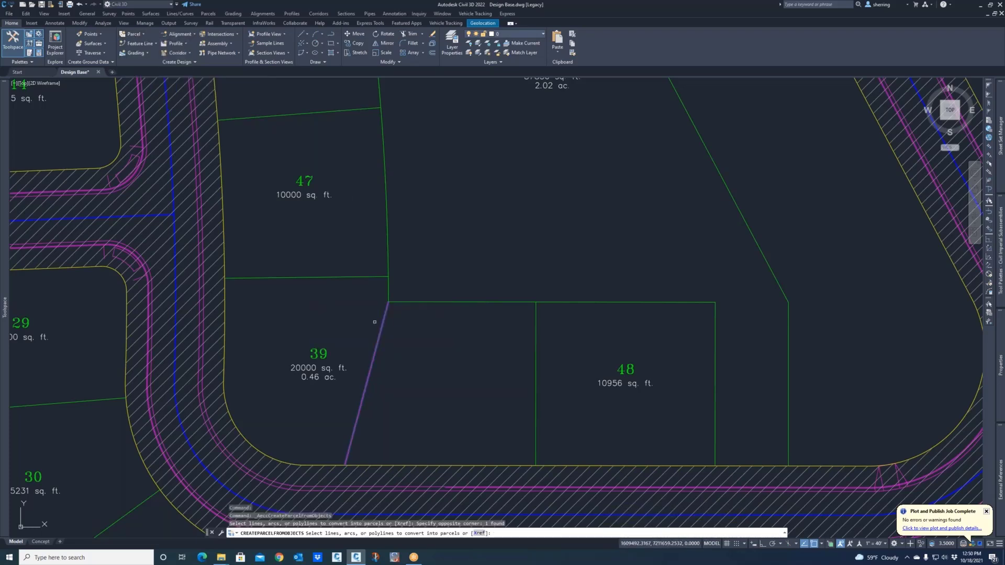
key(Return)
click(623, 295)
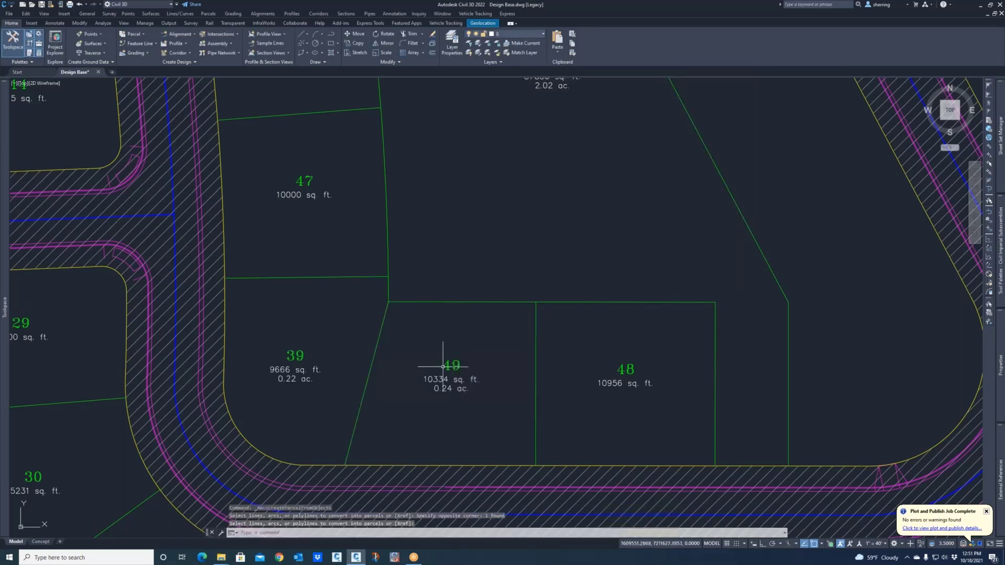
Step: Adjust the southern end of the line between lots 39 and 49 until they have about 9,900 and 10,100 sq. ft
scroll(431, 367, down, 2)
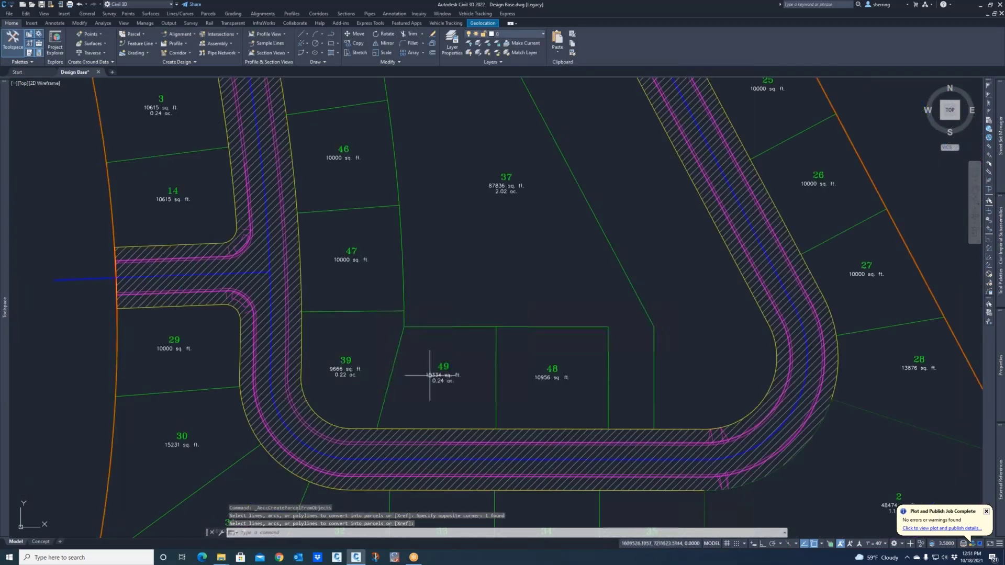
click(393, 382)
click(373, 428)
scroll(373, 429, up, 3)
click(382, 429)
click(416, 433)
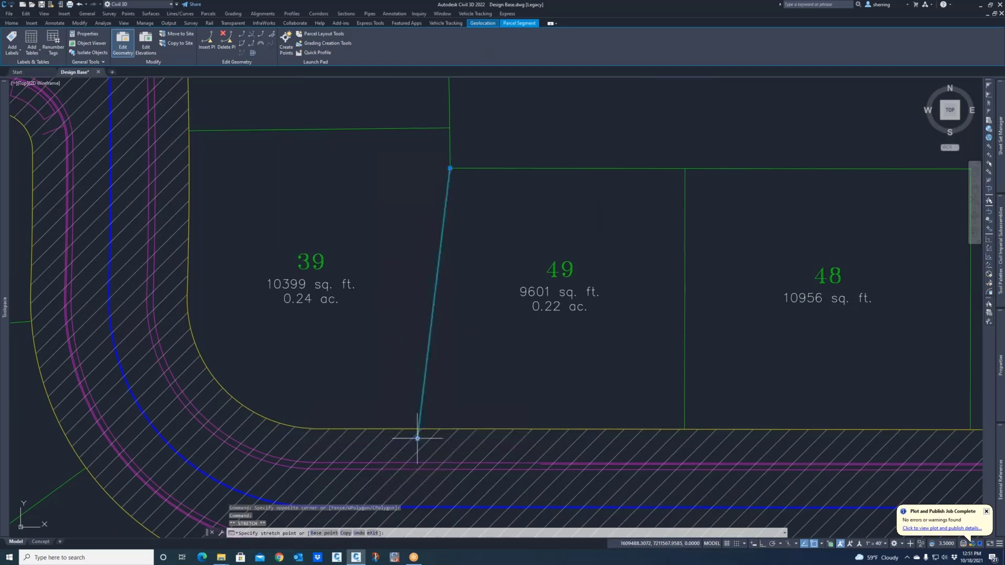
click(397, 441)
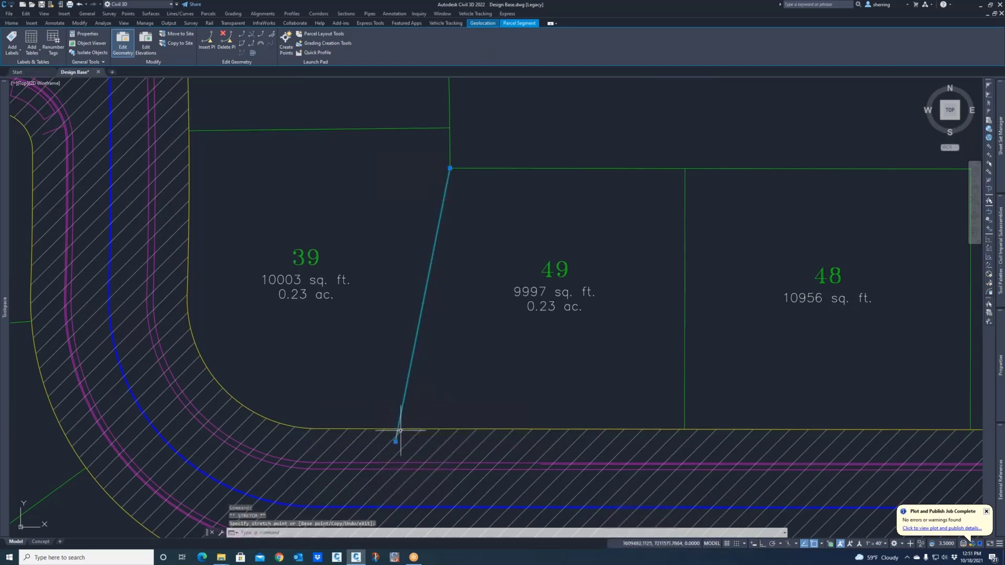
click(395, 442)
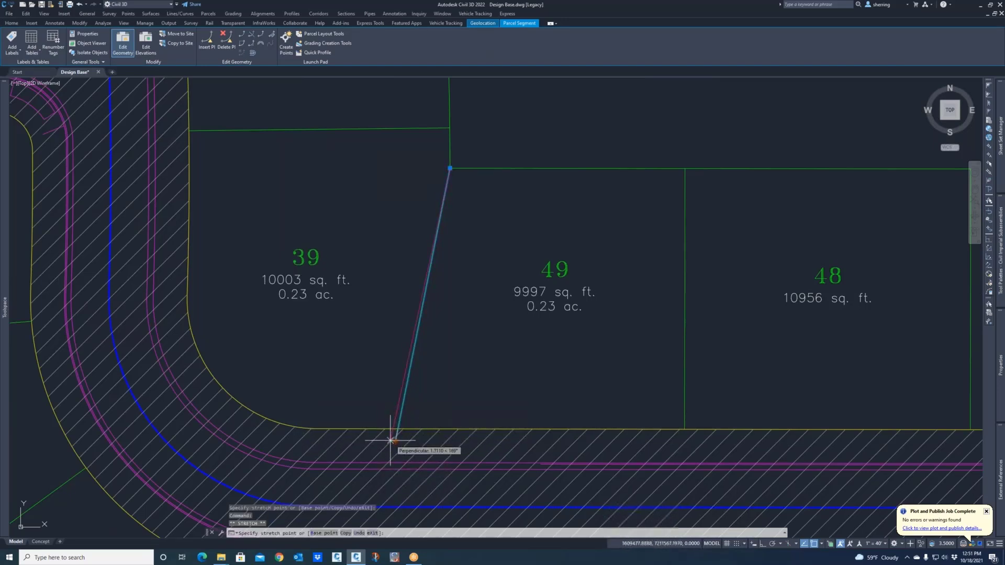
click(388, 449)
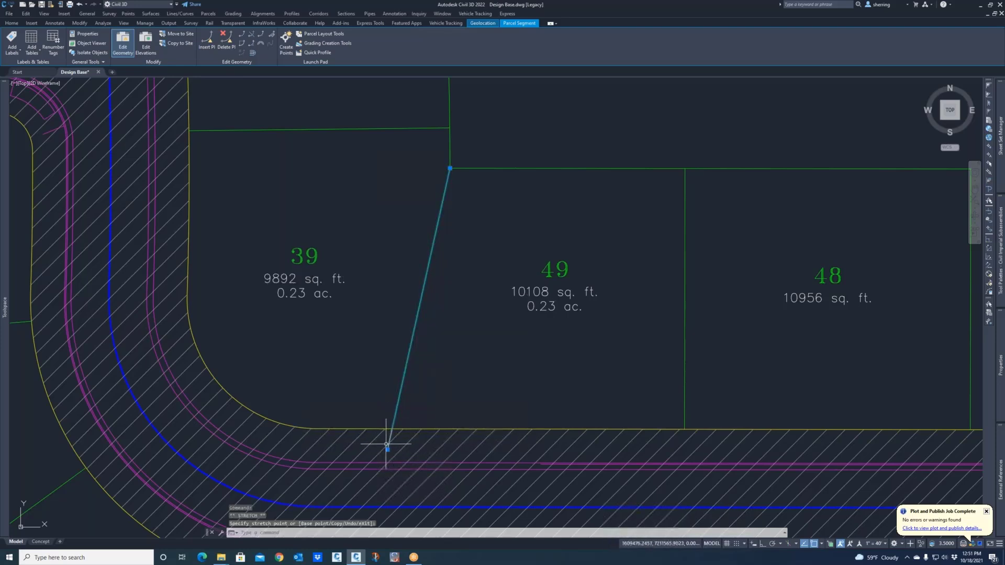
click(388, 449)
key(Escape)
scroll(404, 359, down, 5)
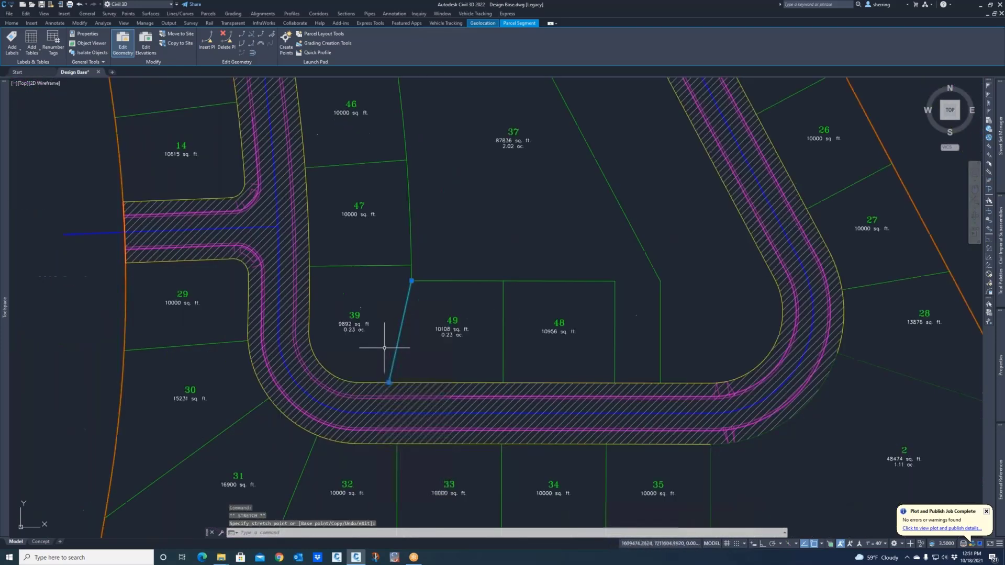
key(Escape)
Step: Turn automatic layout mode on and set up Slide Line - Create in the Parcel Data site with the R- Lots style
scroll(402, 317, down, 2)
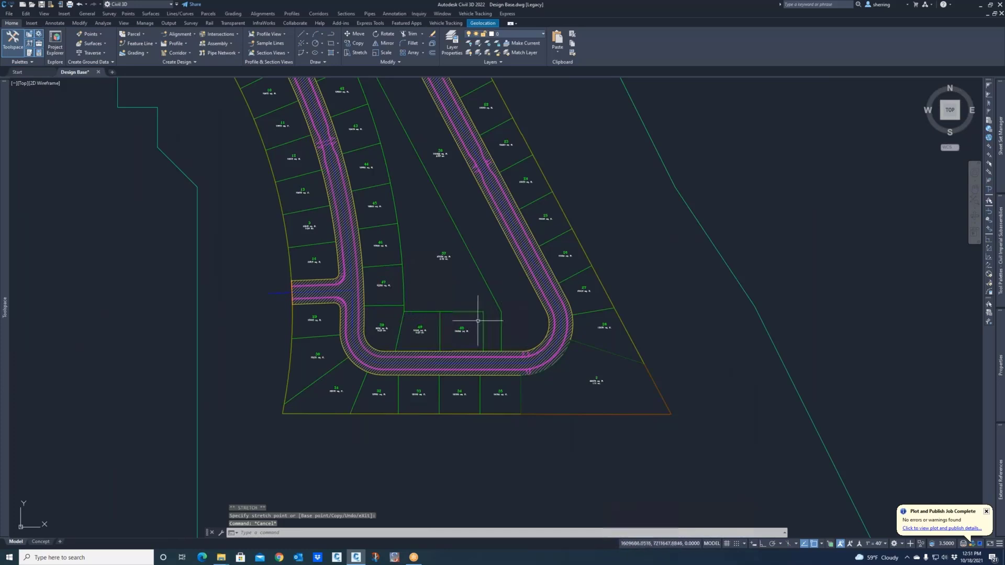
scroll(477, 294, down, 3)
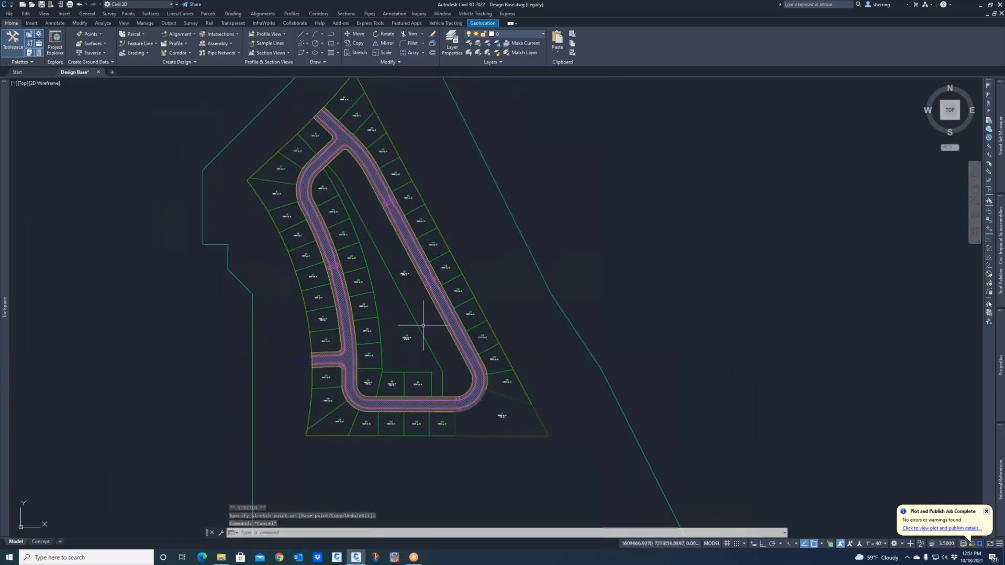
click(135, 34)
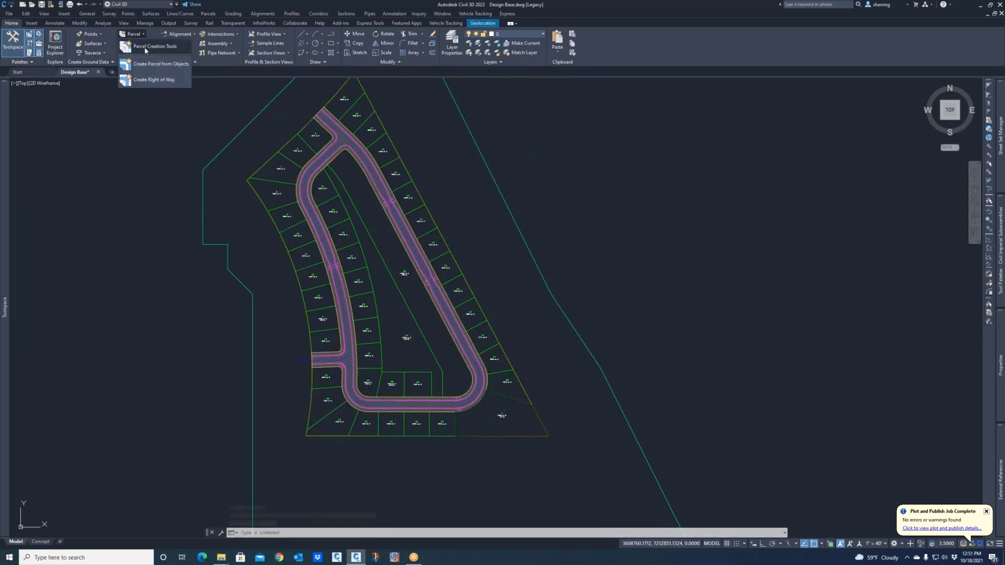
click(151, 48)
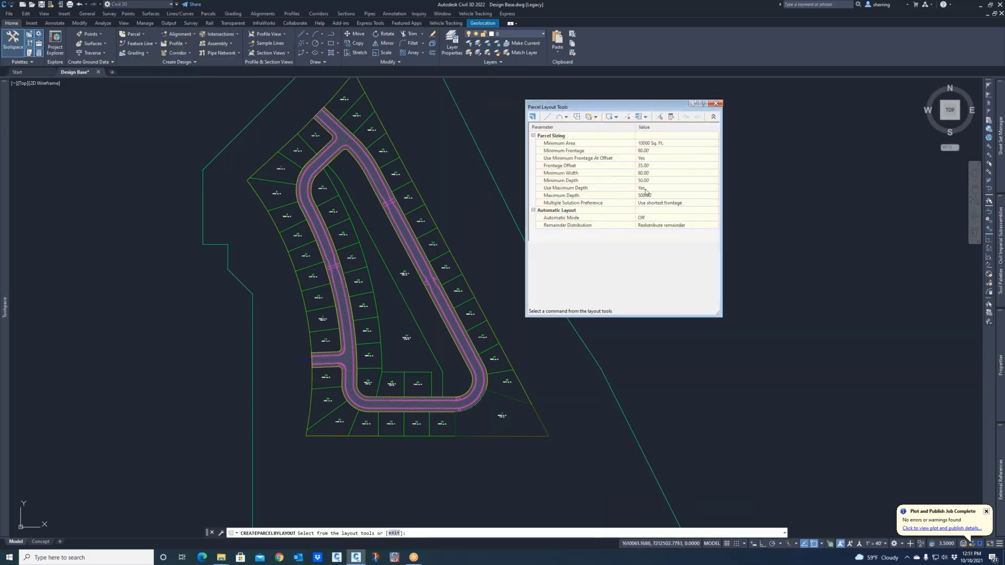
click(655, 218)
click(655, 219)
click(650, 233)
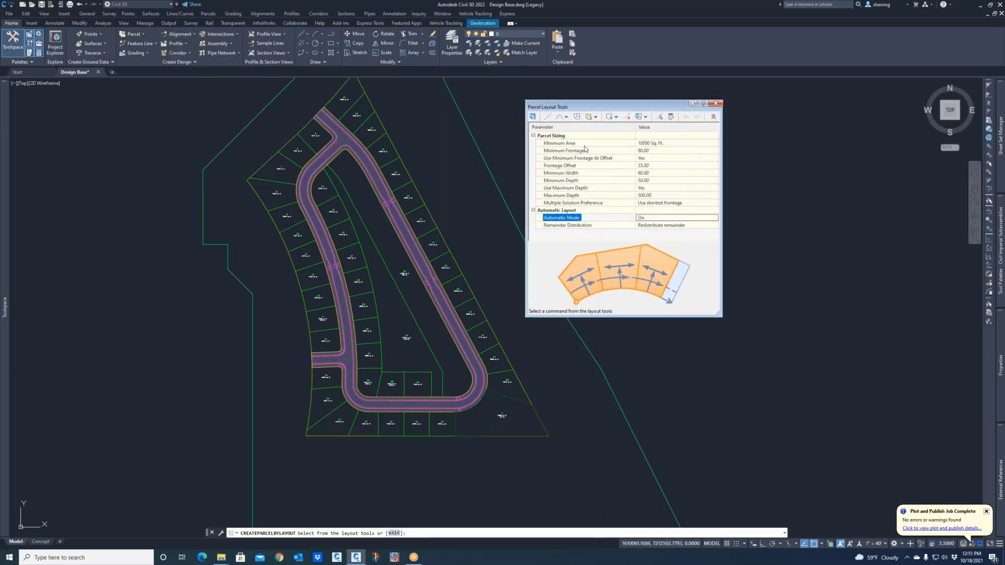
click(596, 117)
click(613, 129)
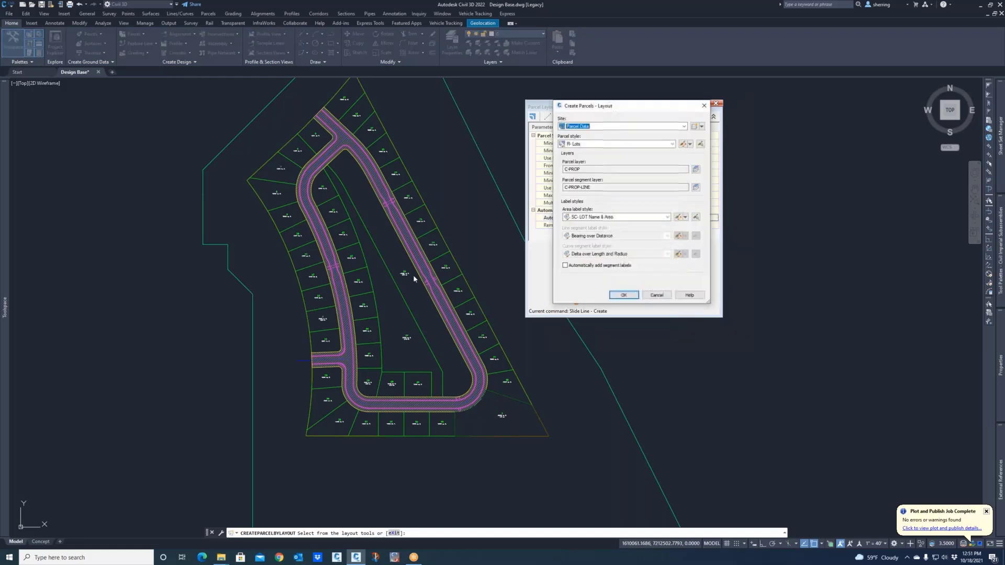
click(624, 295)
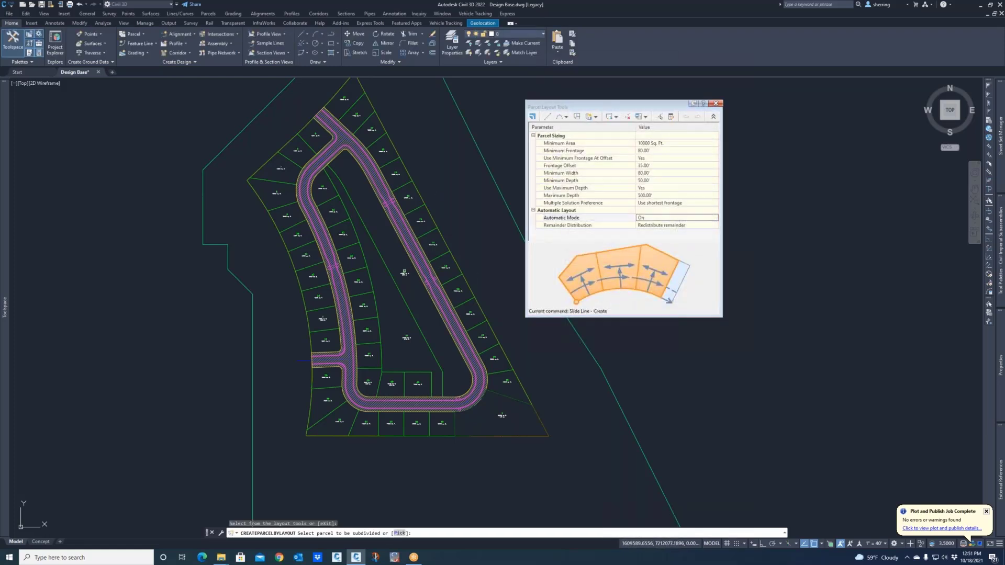
Step: Define the interior eastern strip's frontage from its north corner to the southeast road curve, with lot lines at 90 degrees
click(404, 273)
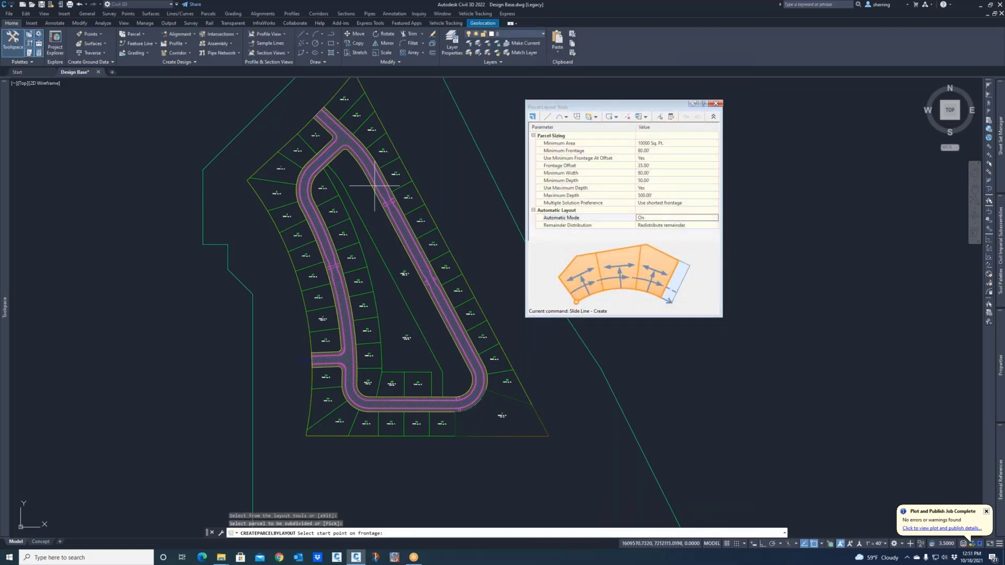
click(347, 150)
click(467, 367)
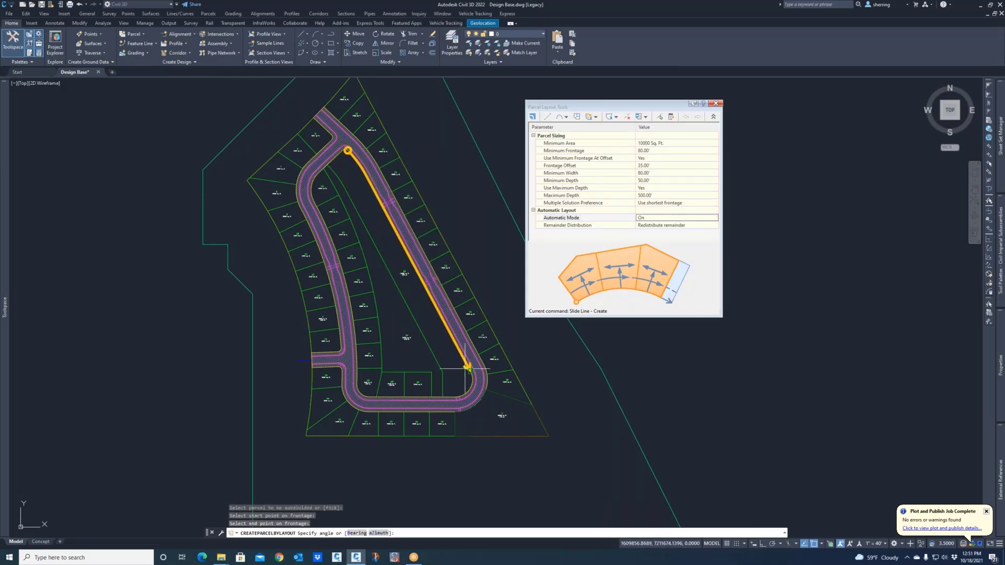
text(90)
key(Return)
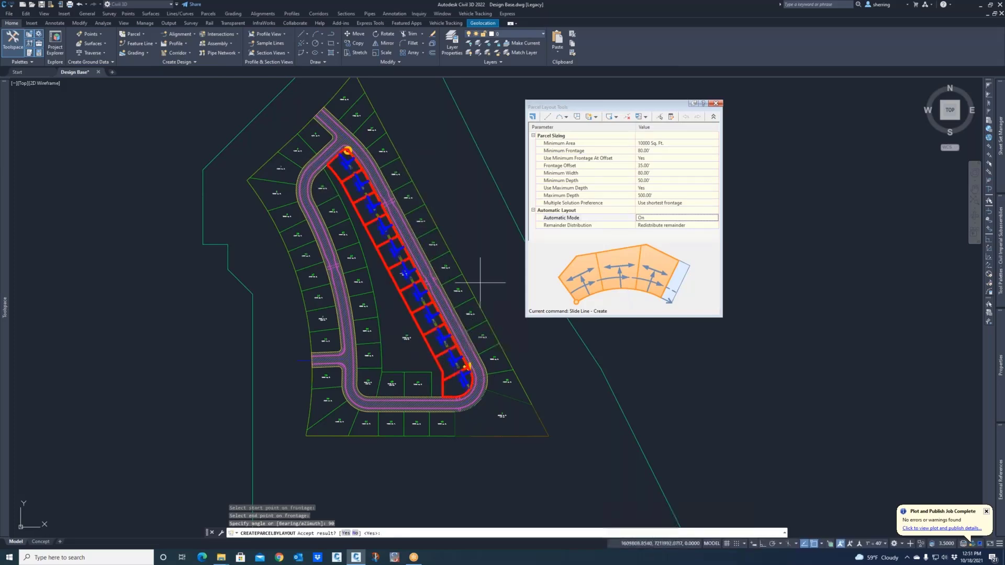
Step: Preview the eastern strip layout with a minimum lot area of 15000 sq. ft
click(649, 146)
text(15000)
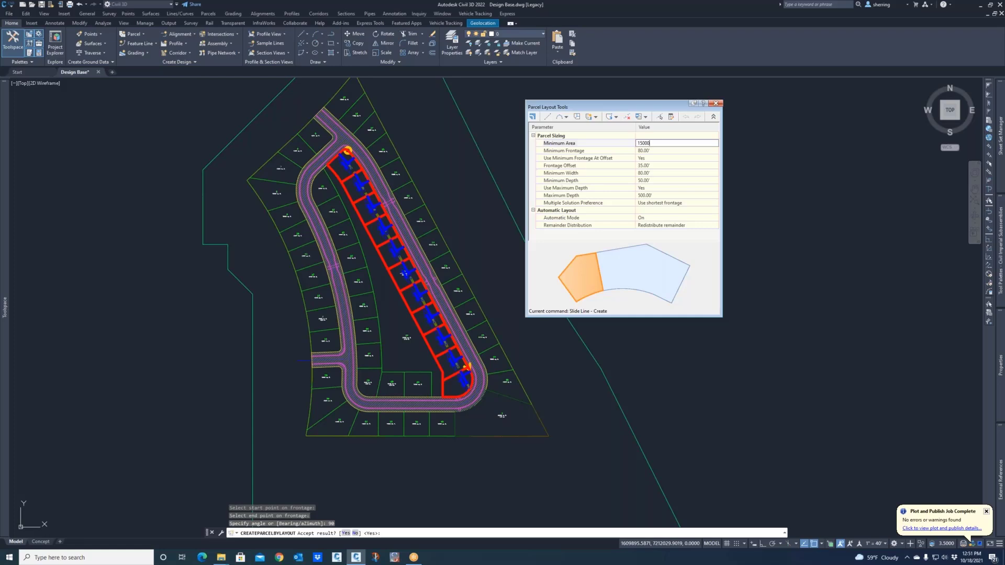
key(Return)
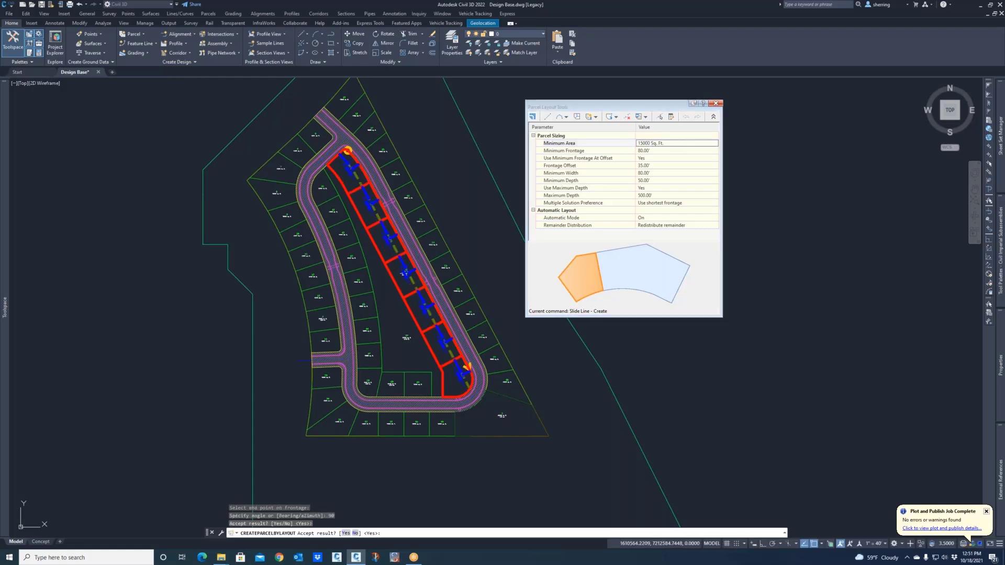
Step: Set the minimum lot area to 8000 sq. ft., accept the eastern strip's proposed lots, and close the layout tools
text(8000)
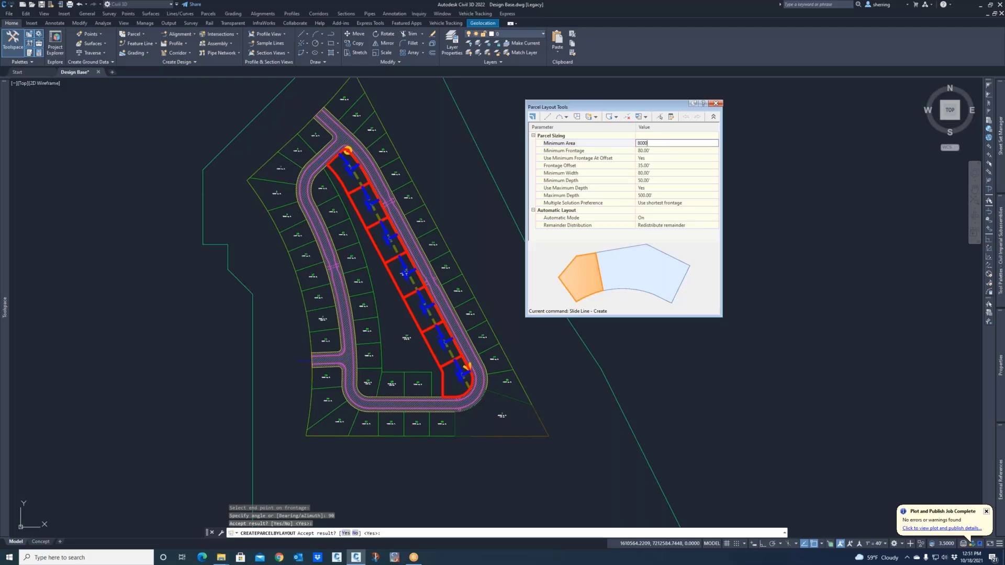
key(Return)
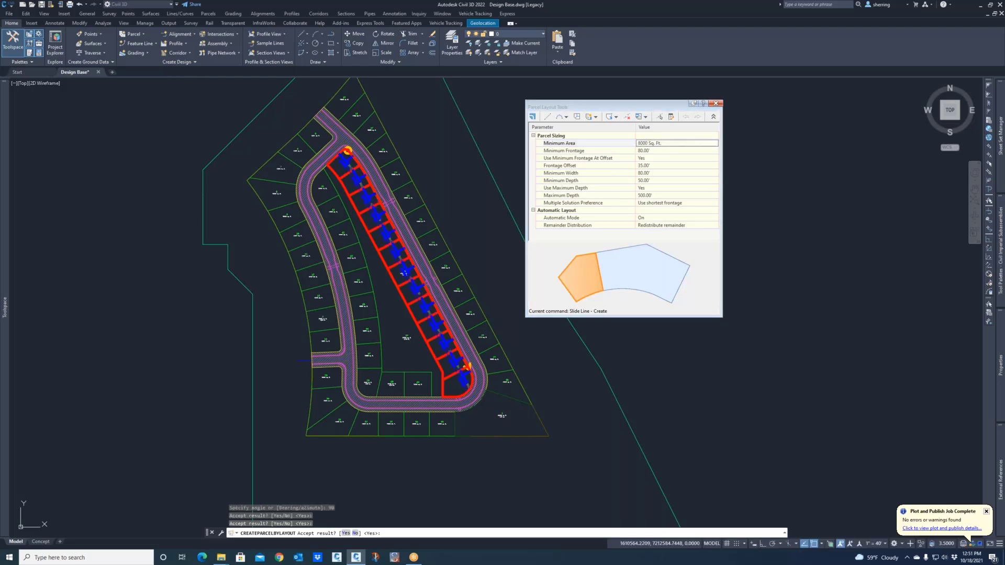
middle_drag(433, 312, 396, 344)
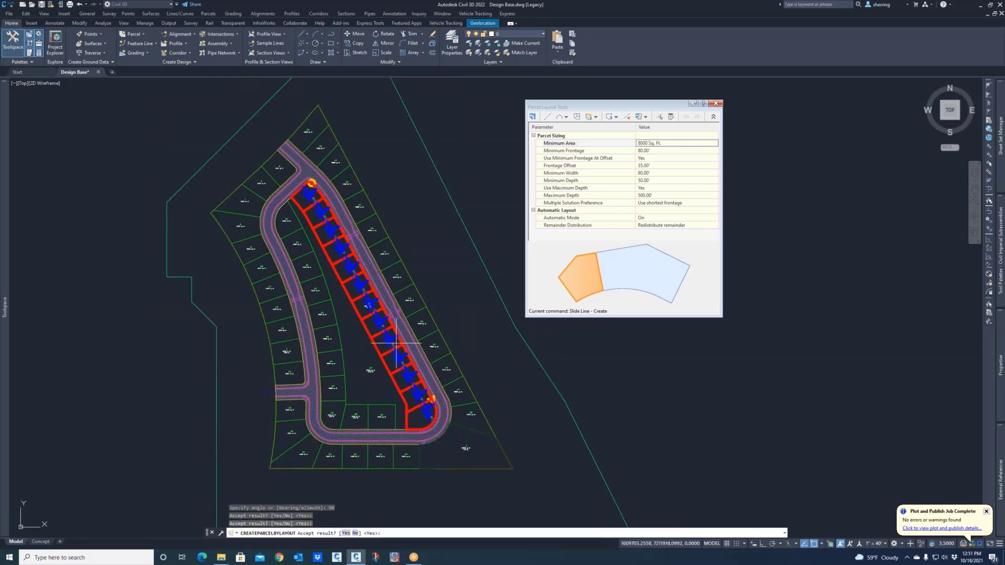
key(Return)
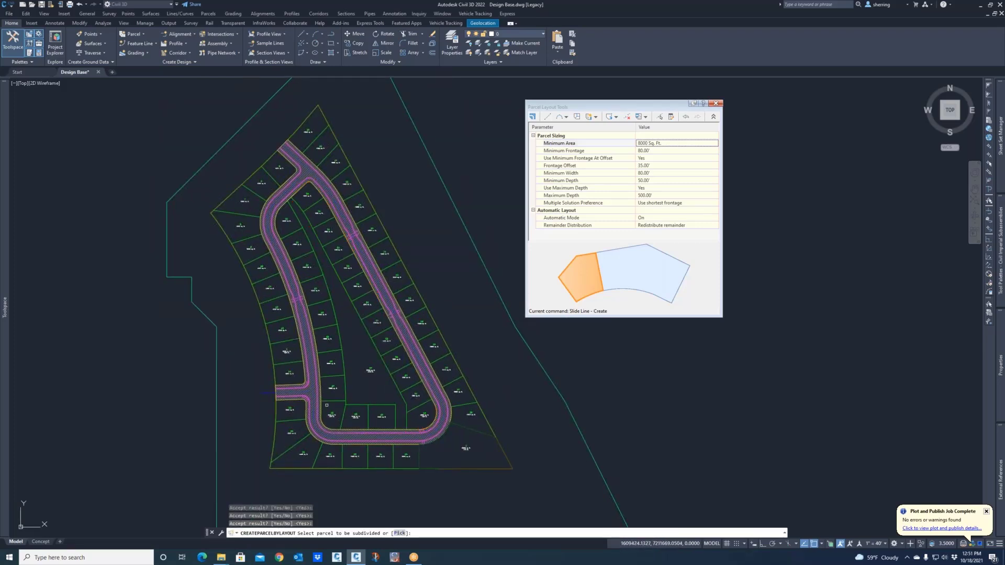
key(Escape)
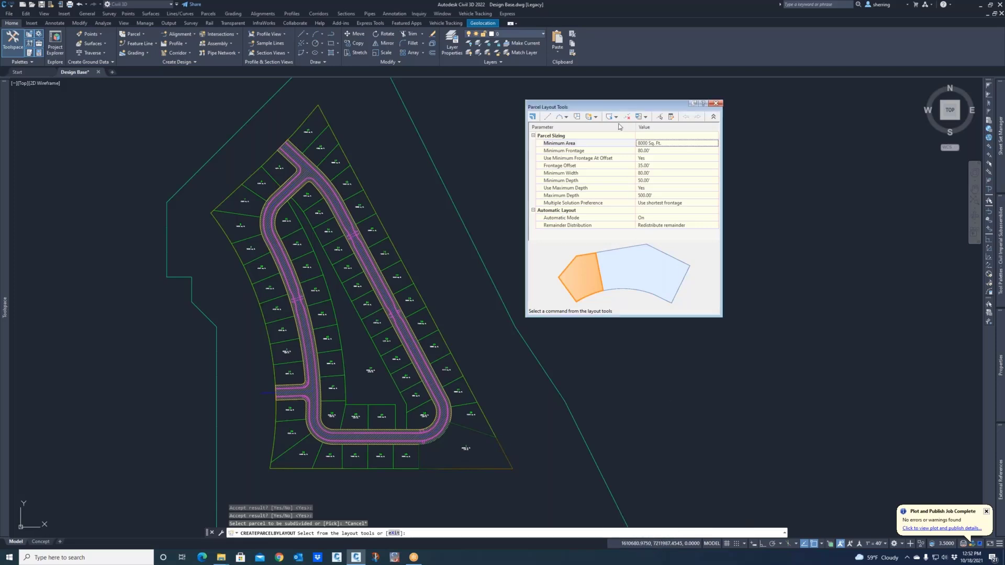
drag(620, 107, 633, 101)
drag(633, 101, 623, 111)
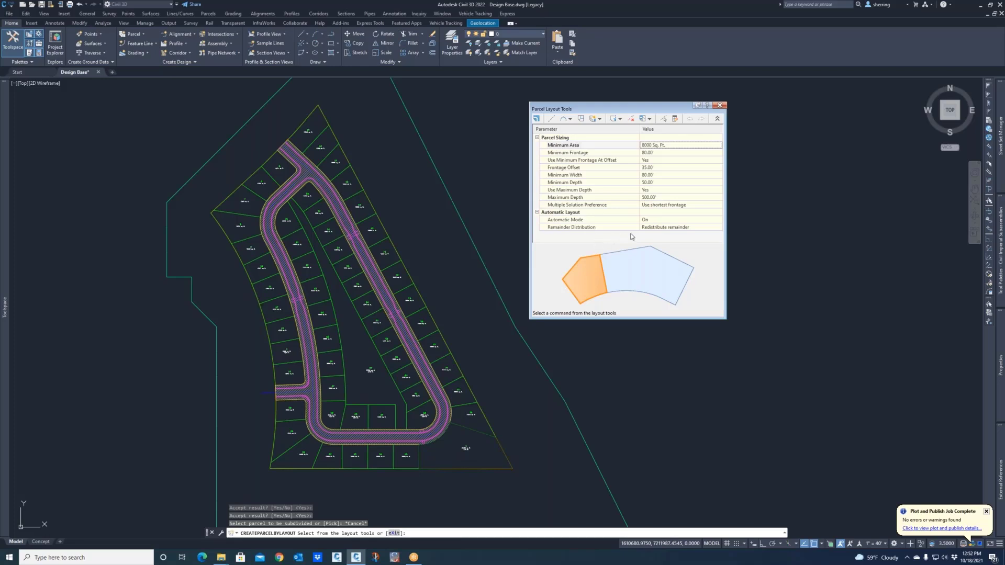
click(720, 106)
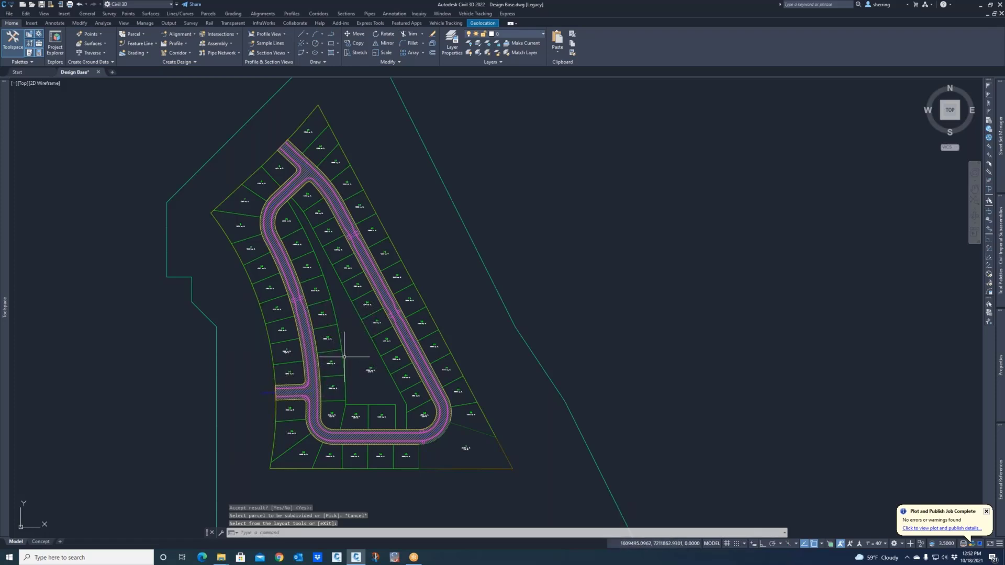
key(Escape)
Step: Save the drawing with the completed lot layout
mouse_move(345, 357)
middle_down()
mouse_move(423, 336)
mouse_move(468, 366)
middle_up()
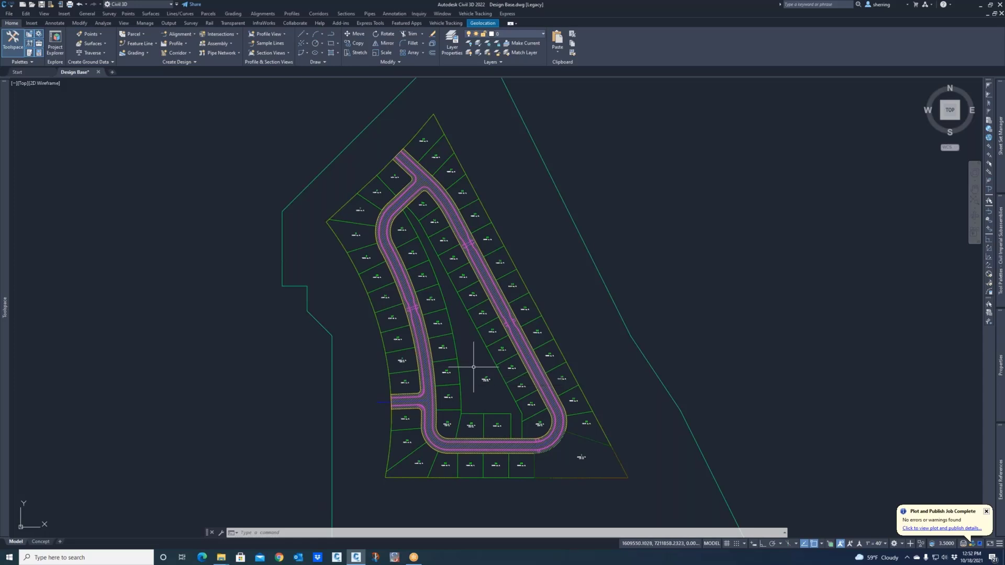
middle_drag(474, 361, 462, 364)
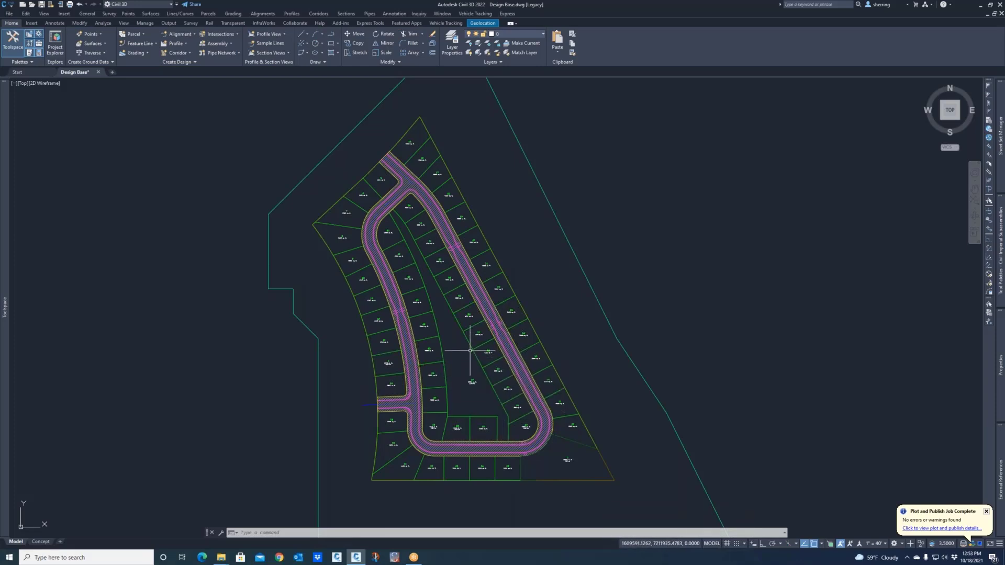
key(ctrl+s)
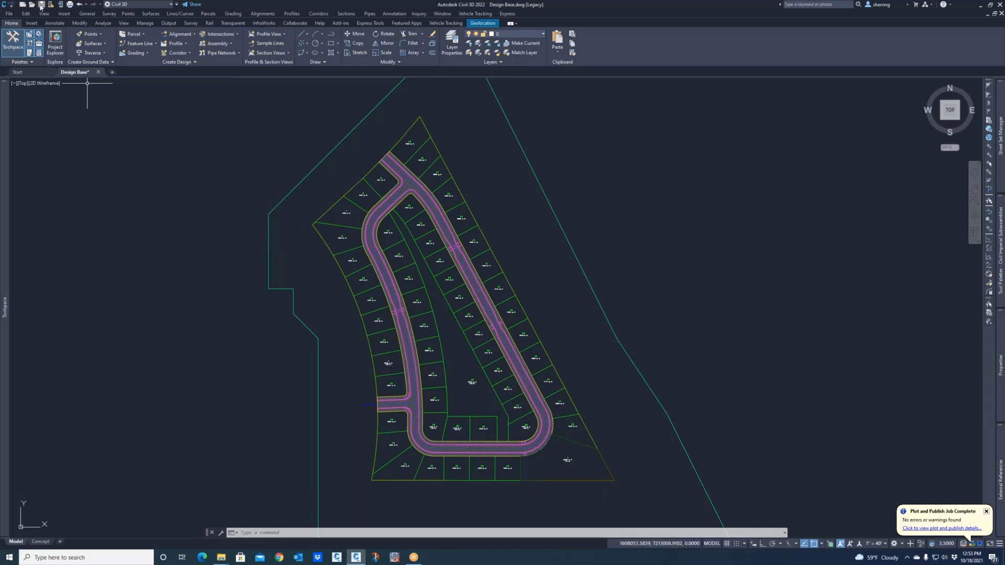